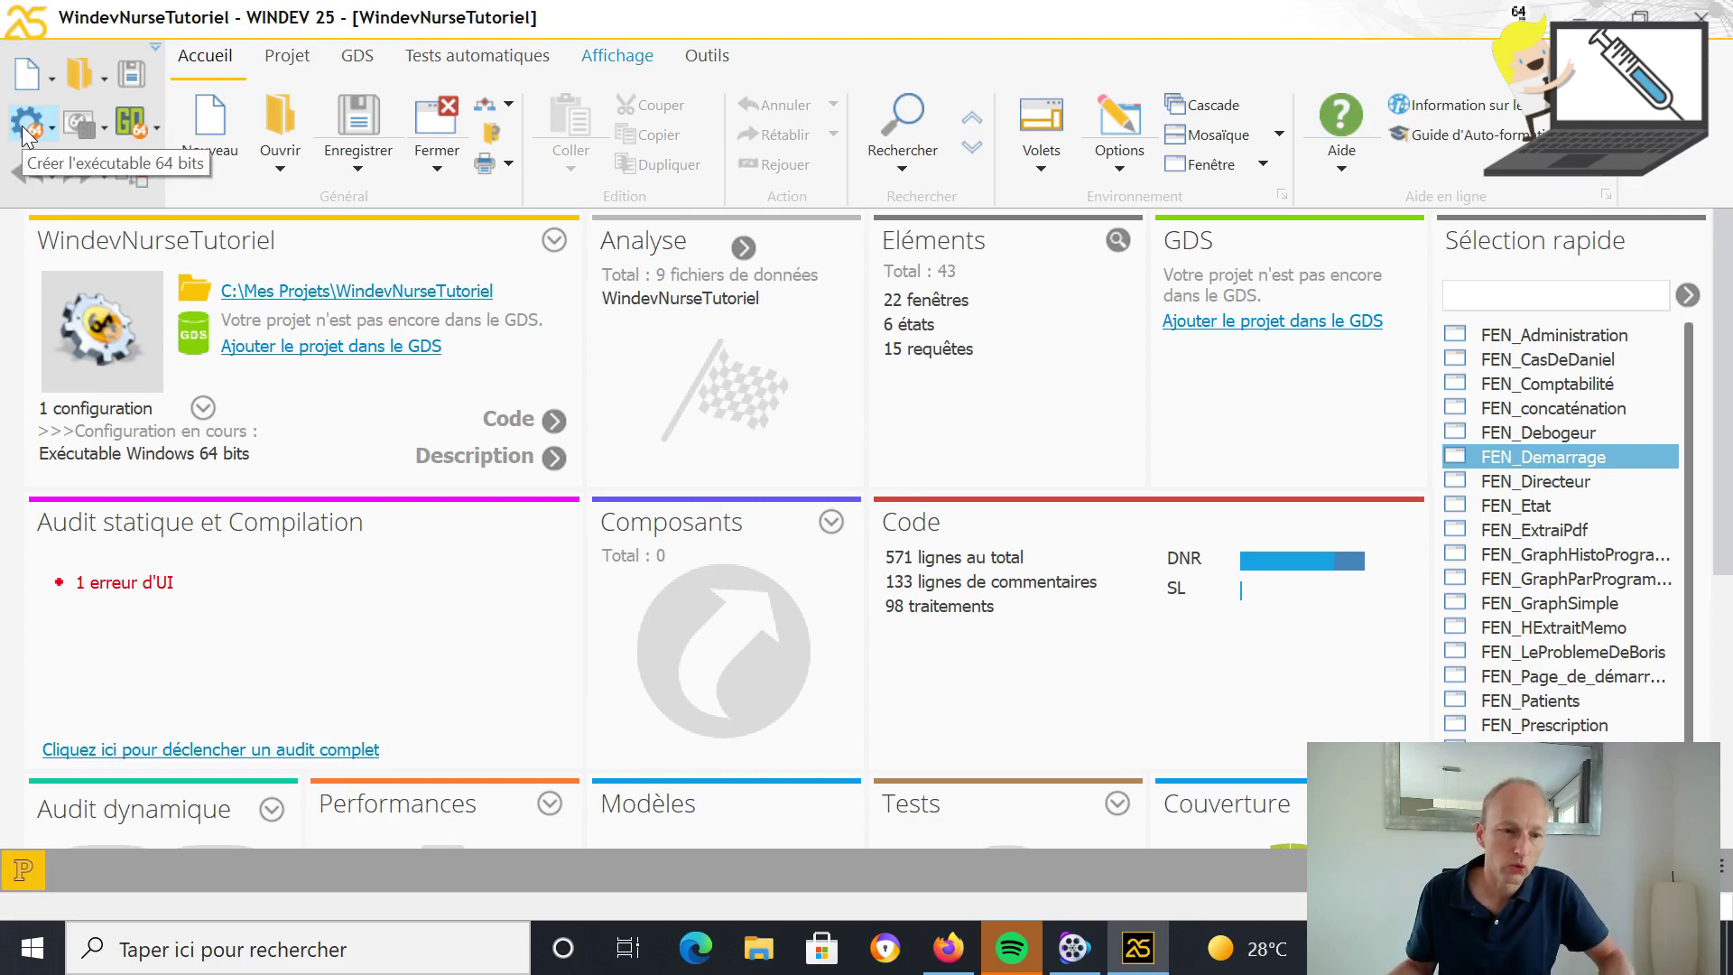
Start generating the 64-bit Windows executable with FEN_Demarrage as the project's first window
{"action": "left_click", "coordinate": [54, 128]}
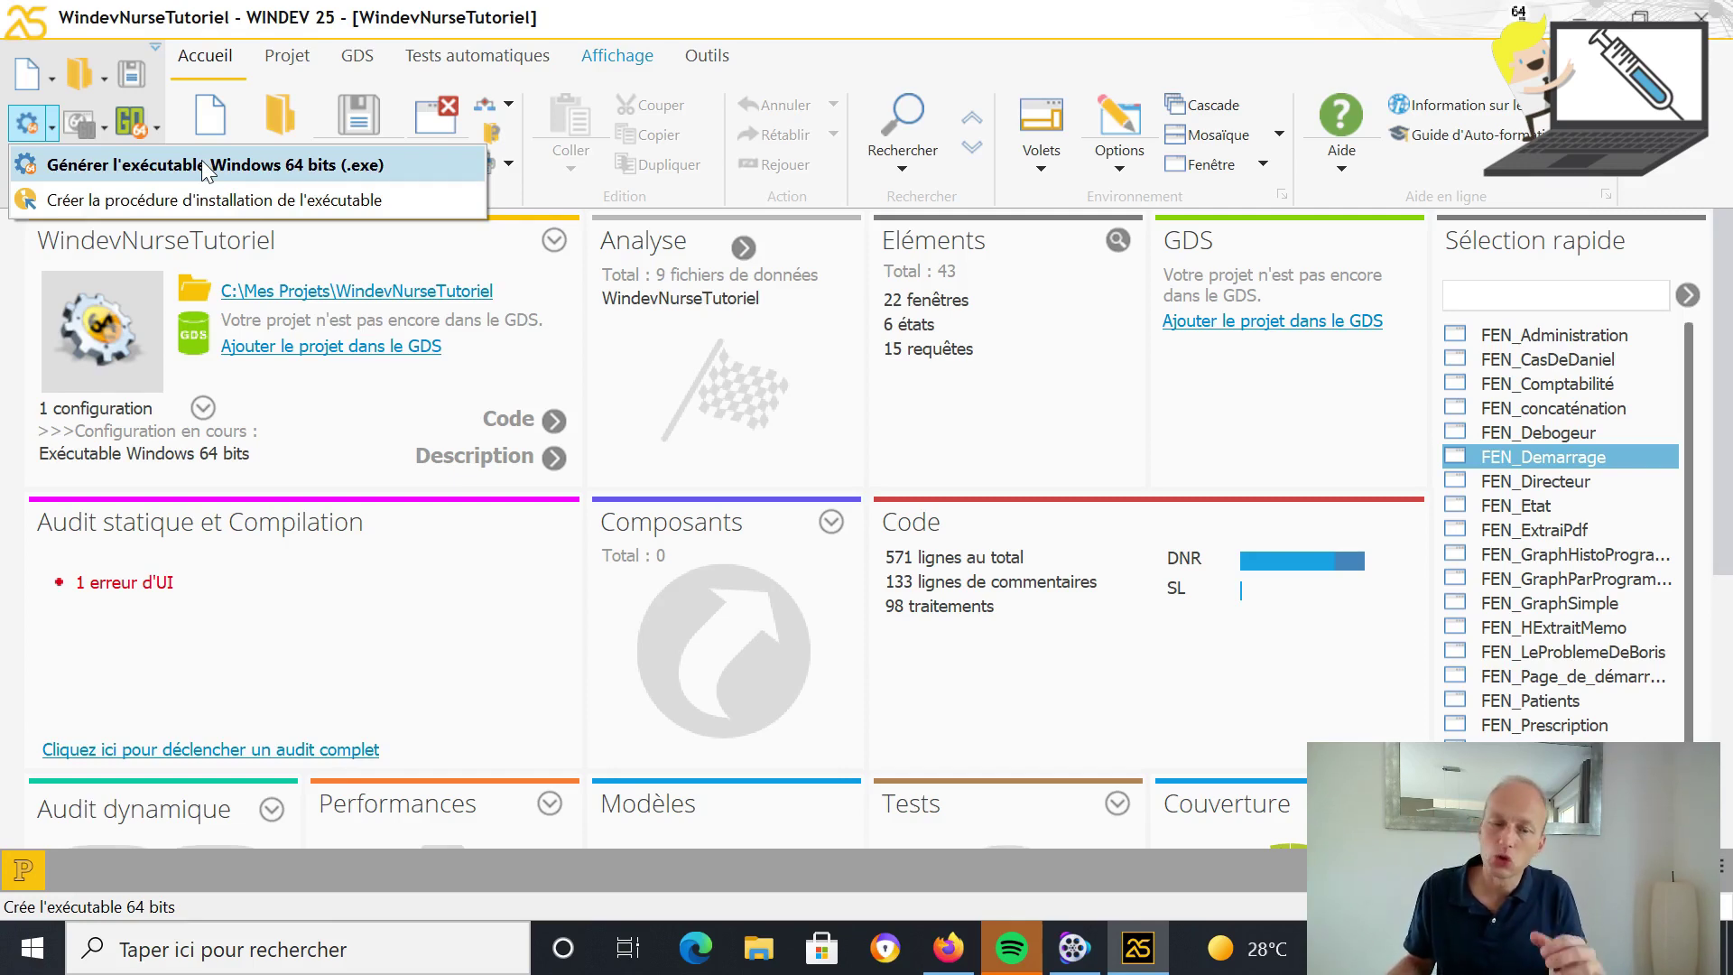
{"action": "left_click", "coordinate": [202, 164]}
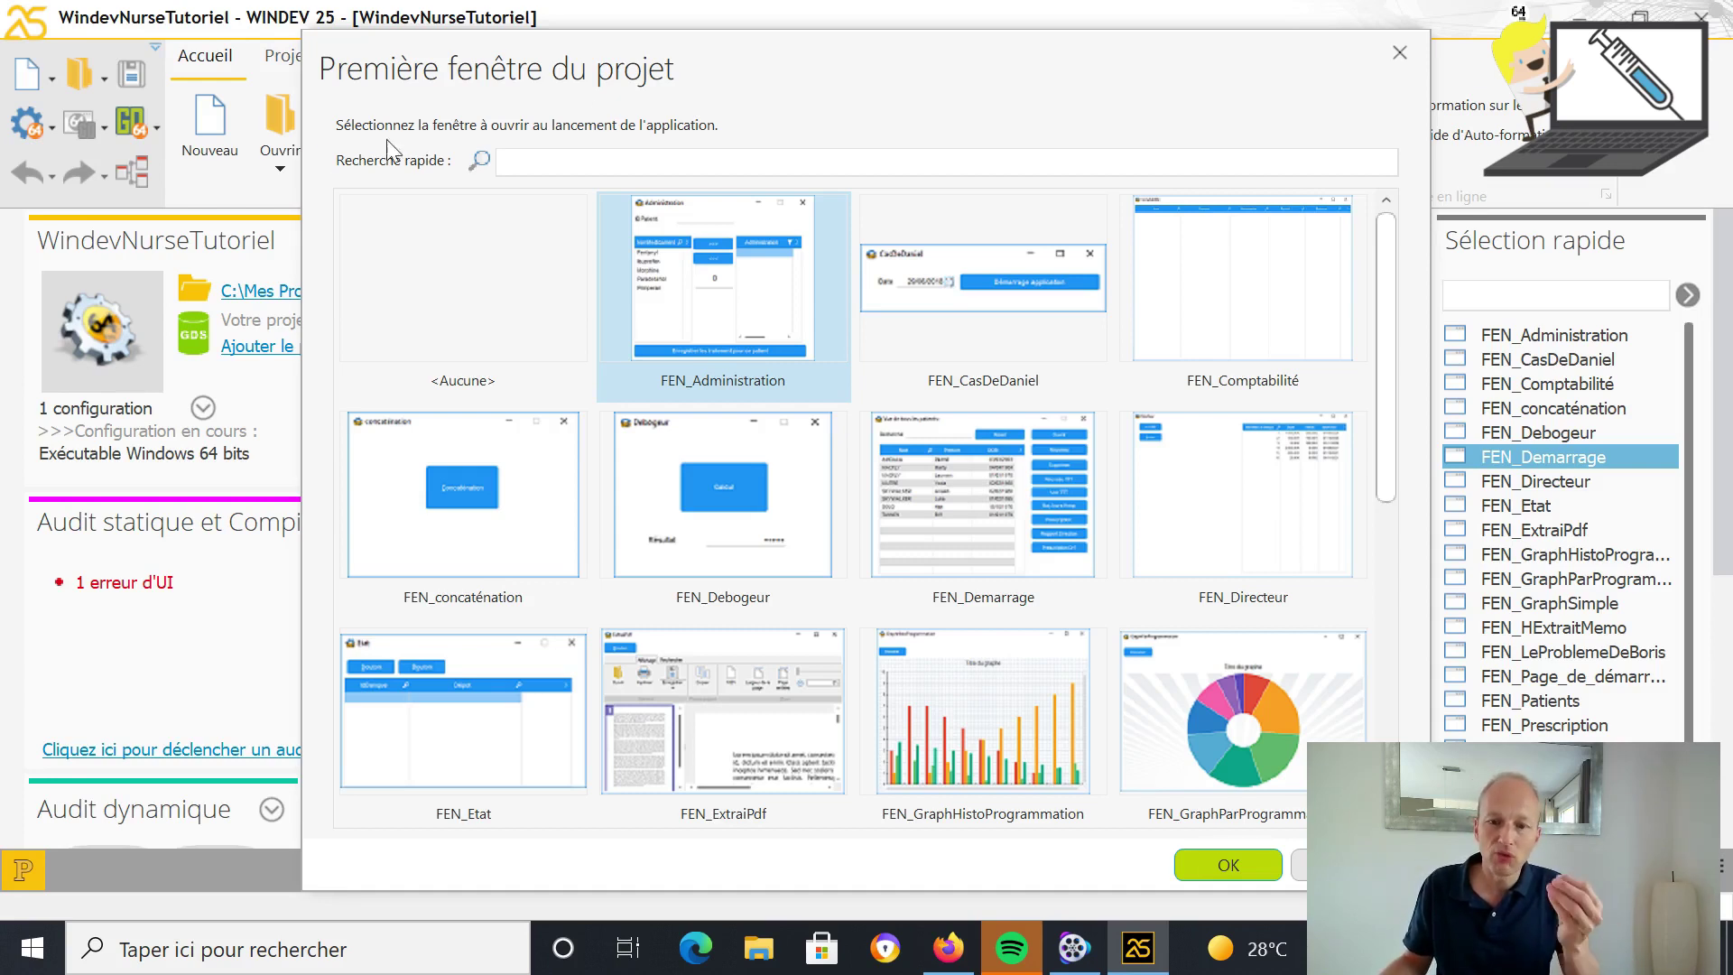
{"action": "left_click_drag", "start_coordinate": [1395, 275], "coordinate": [1390, 316]}
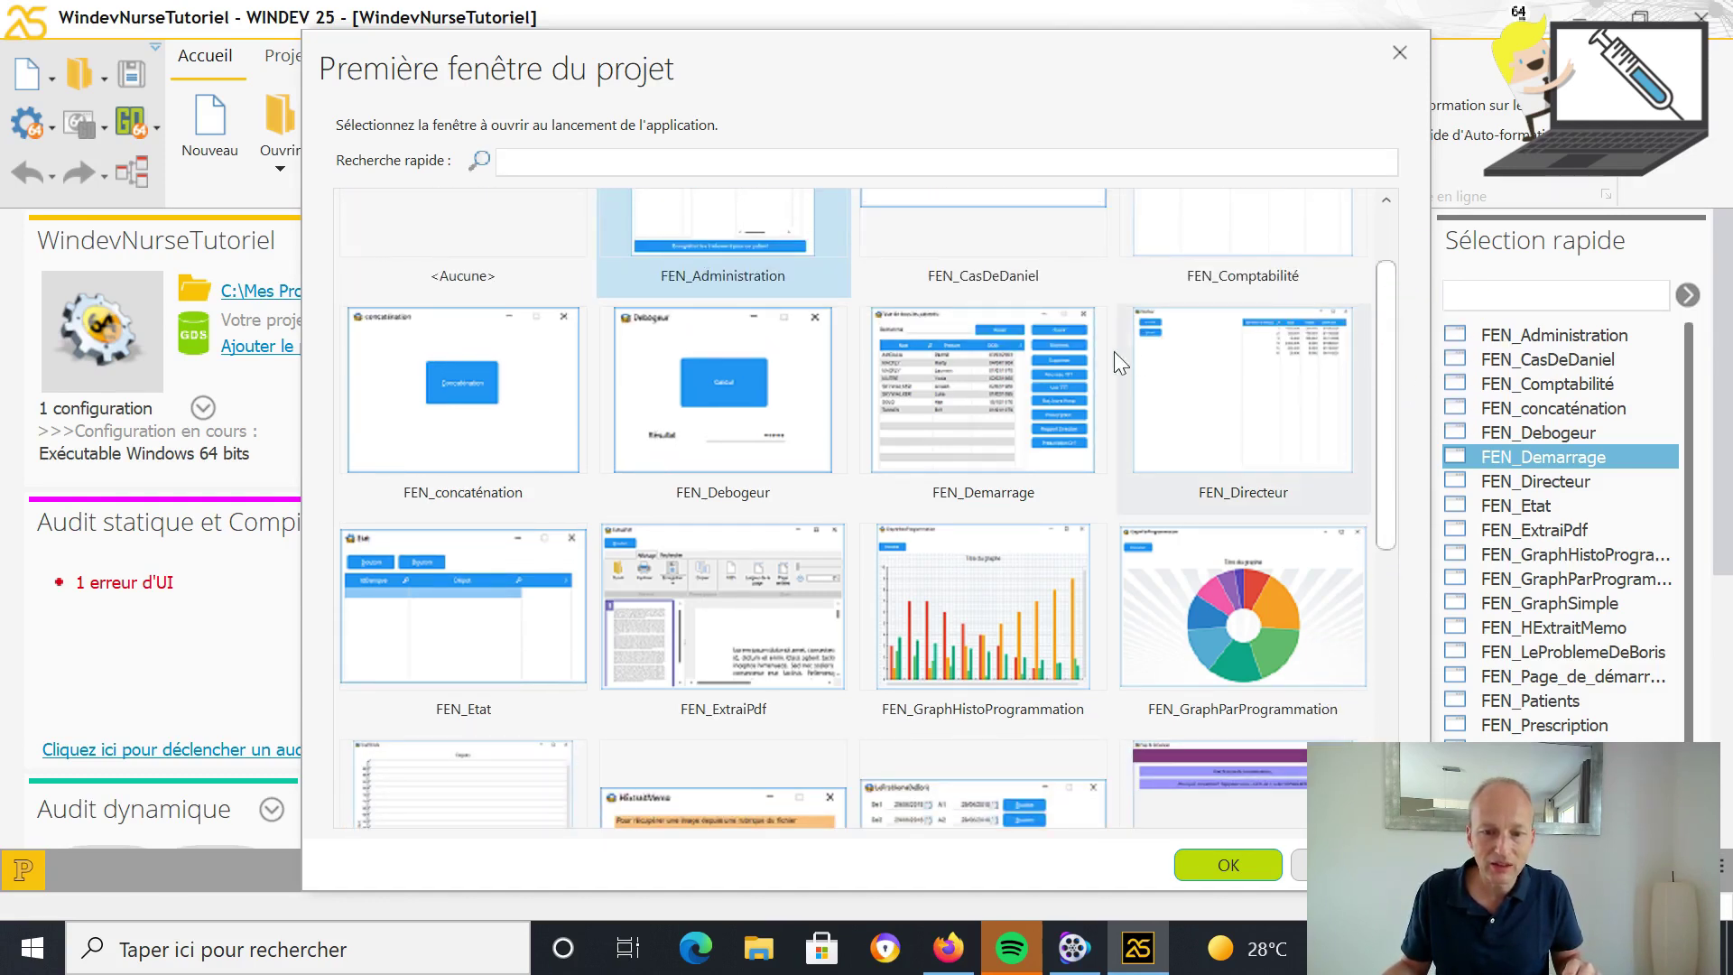
{"action": "left_click", "coordinate": [1069, 379]}
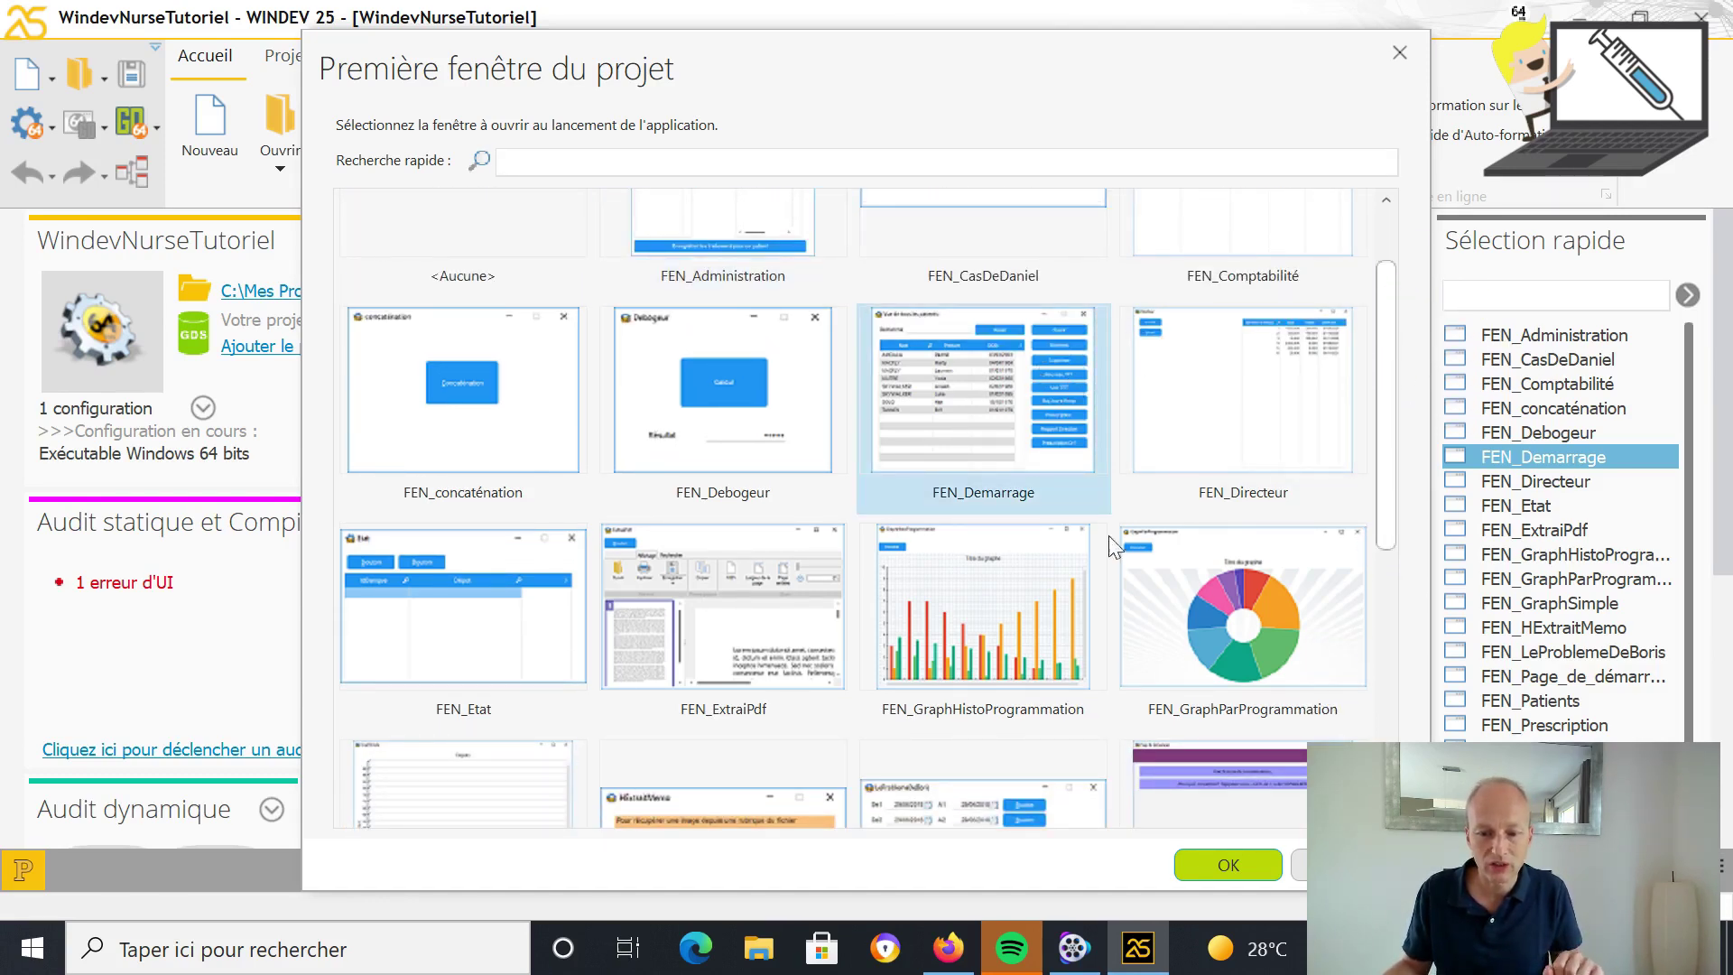
{"action": "left_click", "coordinate": [1224, 867]}
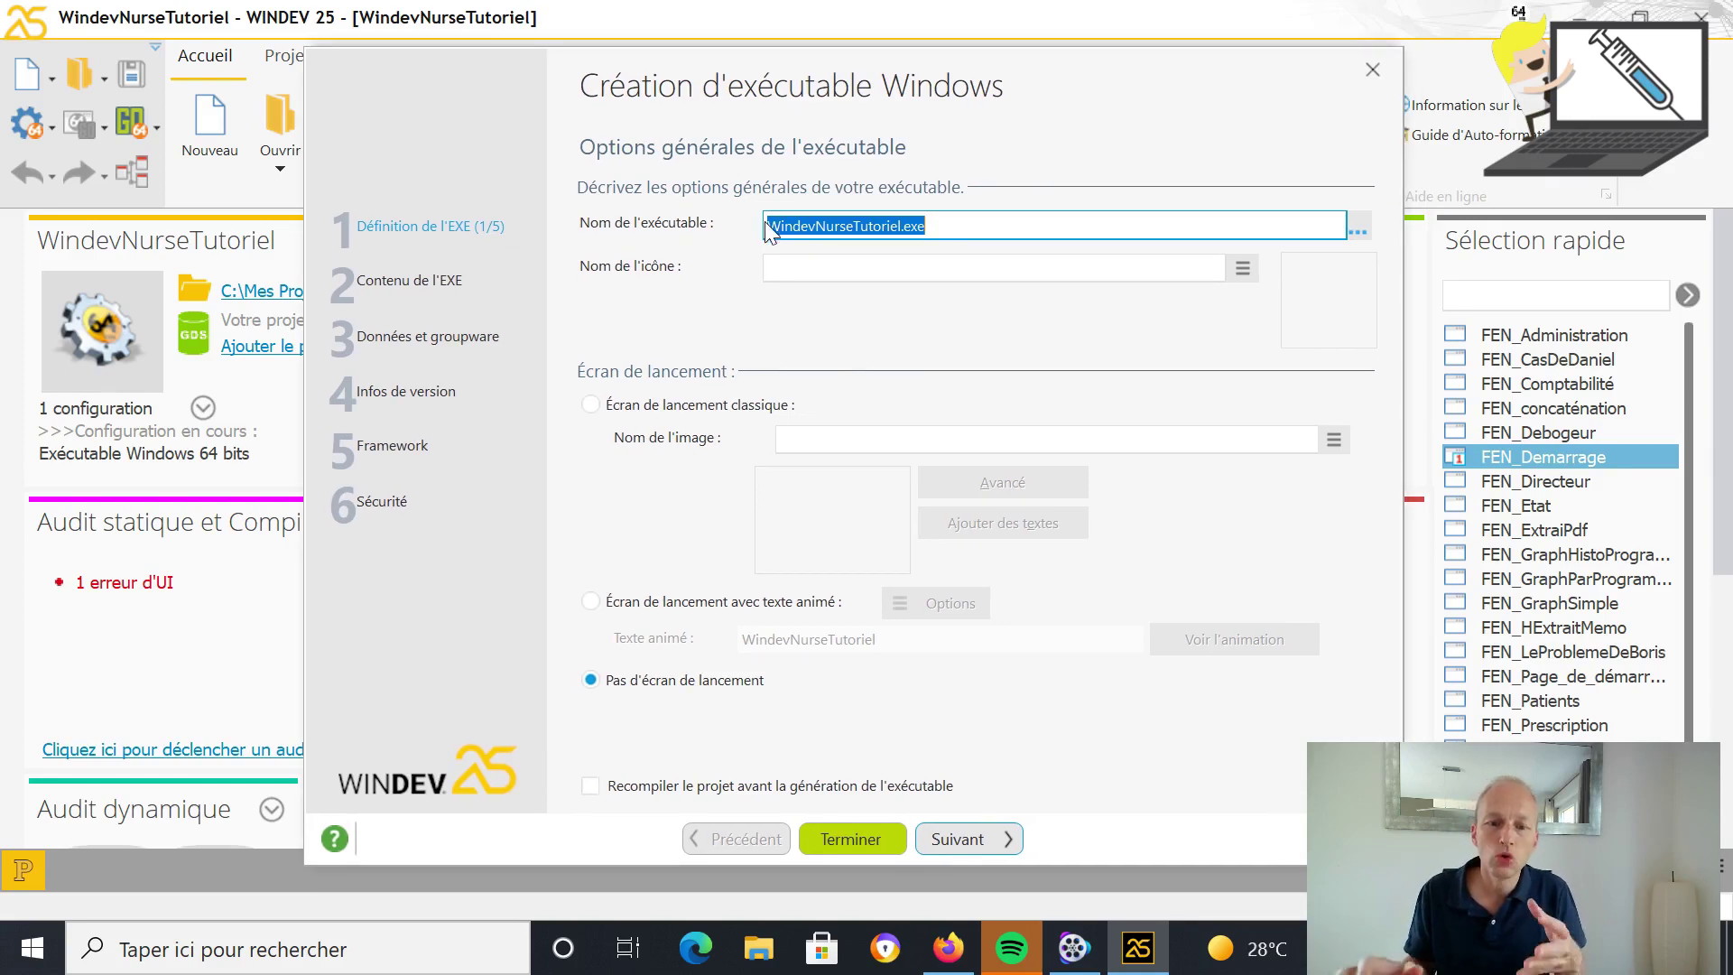
Assign the thumbs-up image FLS01680 from the image catalogue as the executable's icon, keeping the default image settings
{"action": "left_click", "coordinate": [859, 225]}
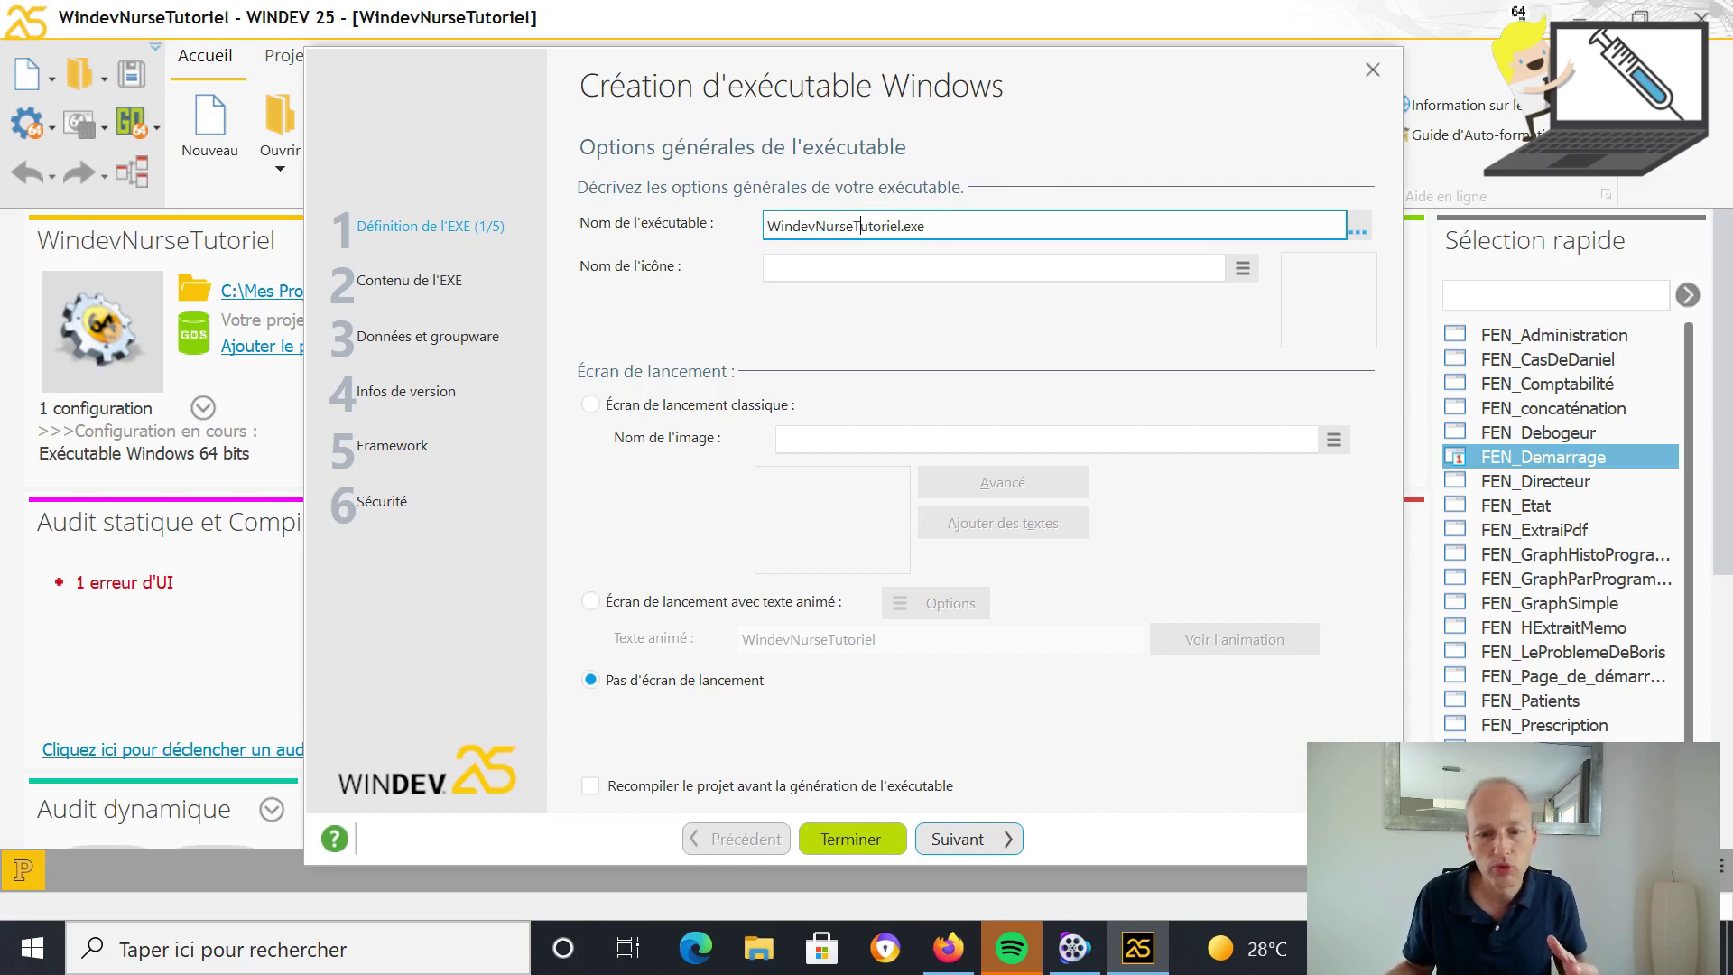
{"action": "left_click", "coordinate": [1244, 276]}
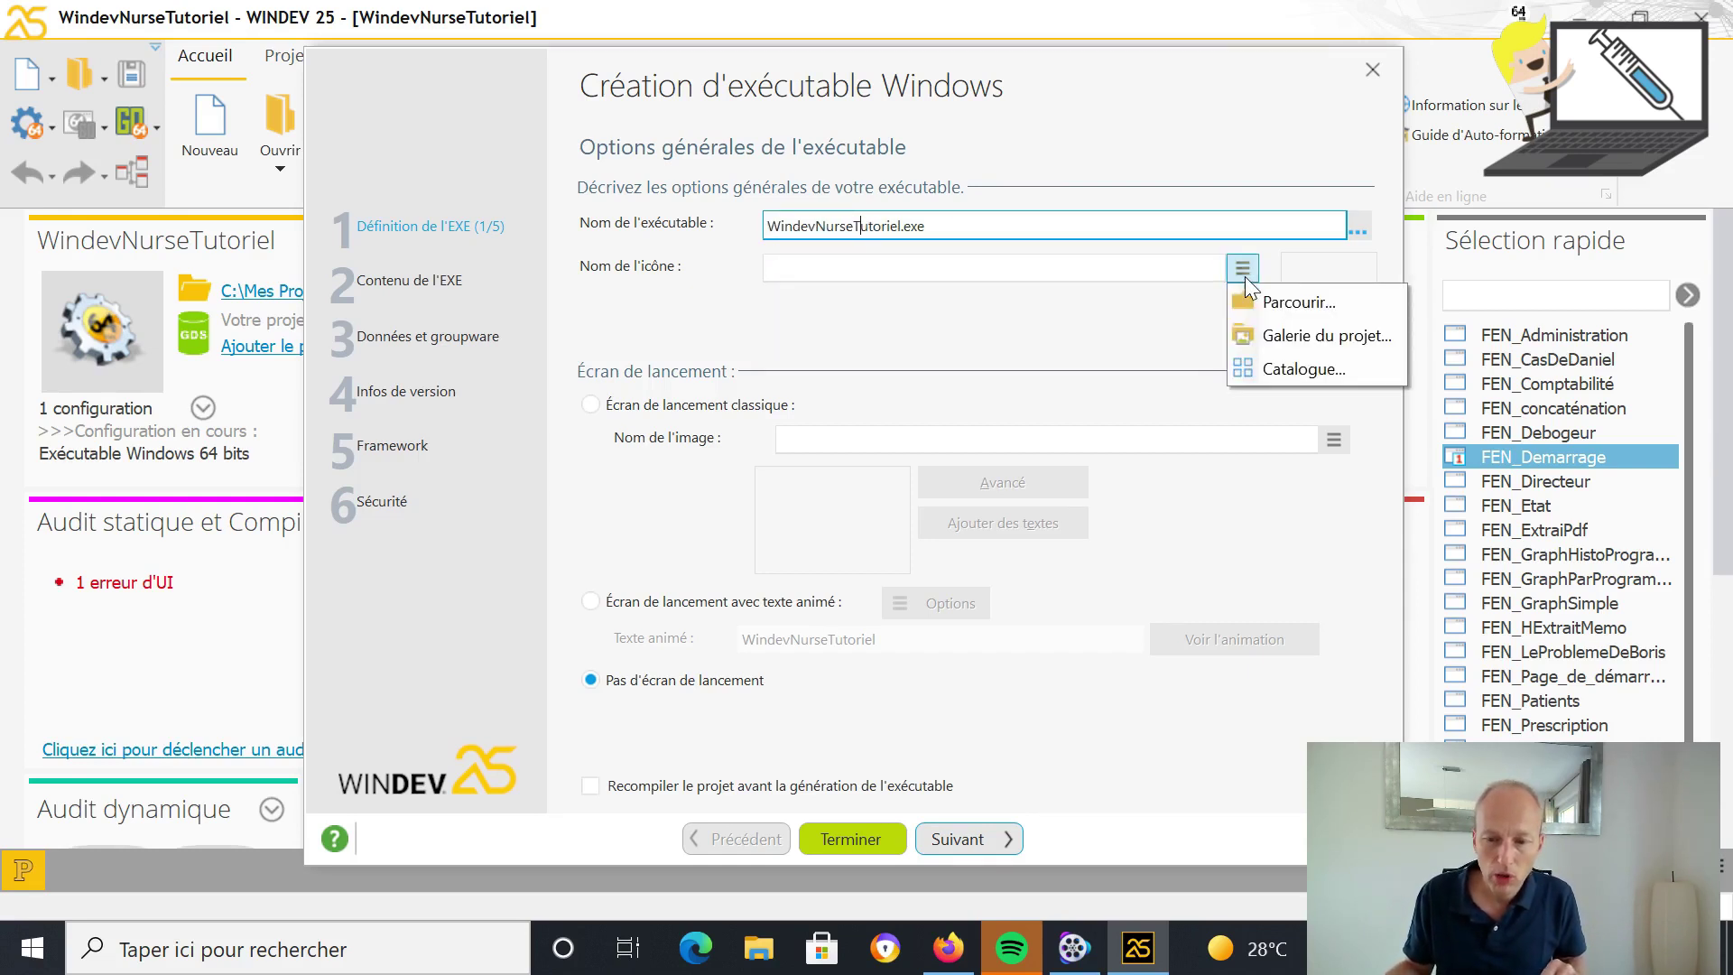
{"action": "left_click", "coordinate": [1285, 366]}
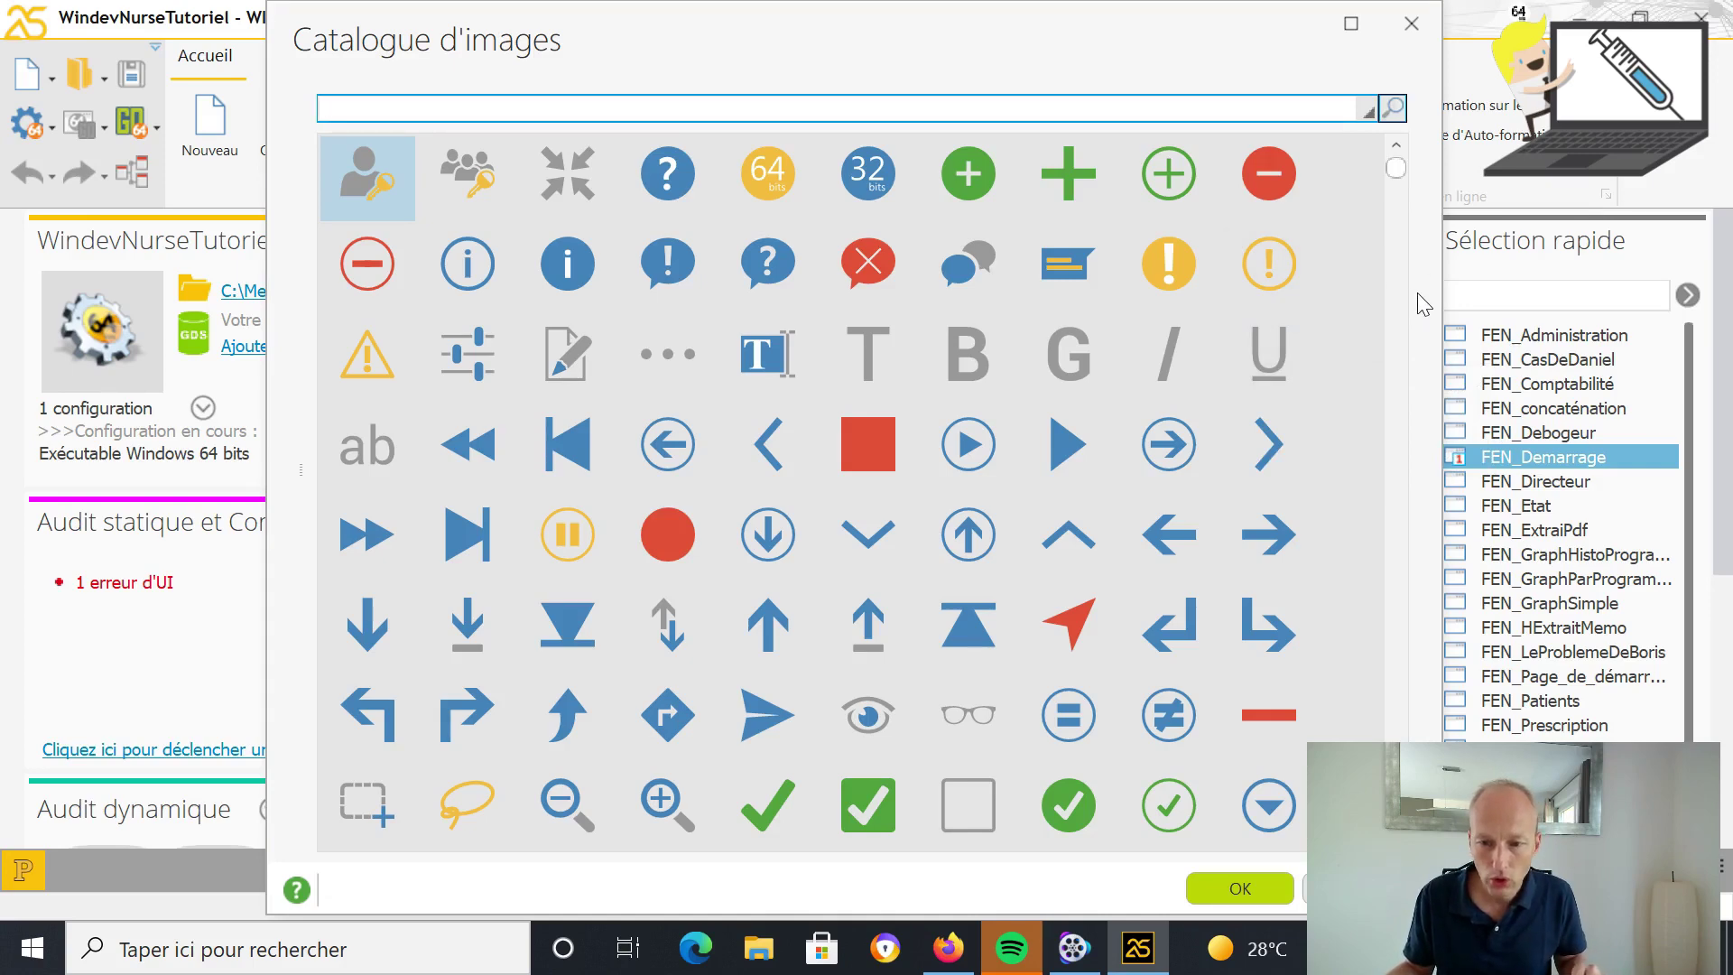
{"action": "scroll", "coordinate": [1305, 333], "scroll_direction": "down", "scroll_amount": 3}
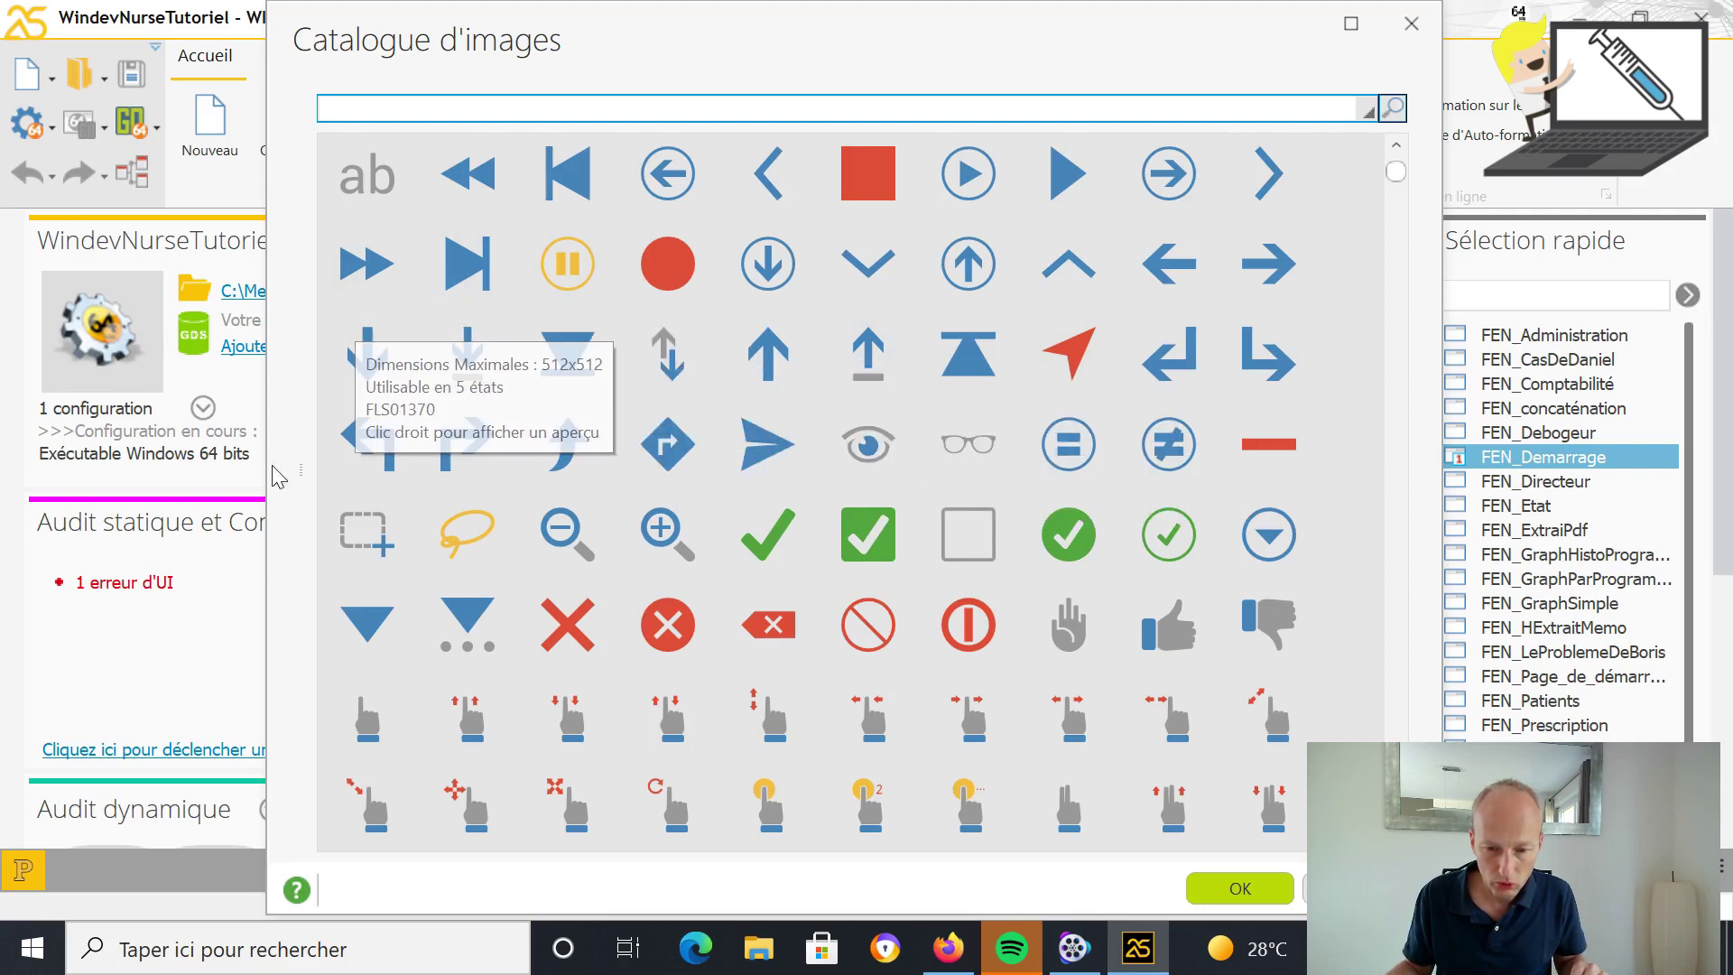
{"action": "left_click", "coordinate": [1165, 632]}
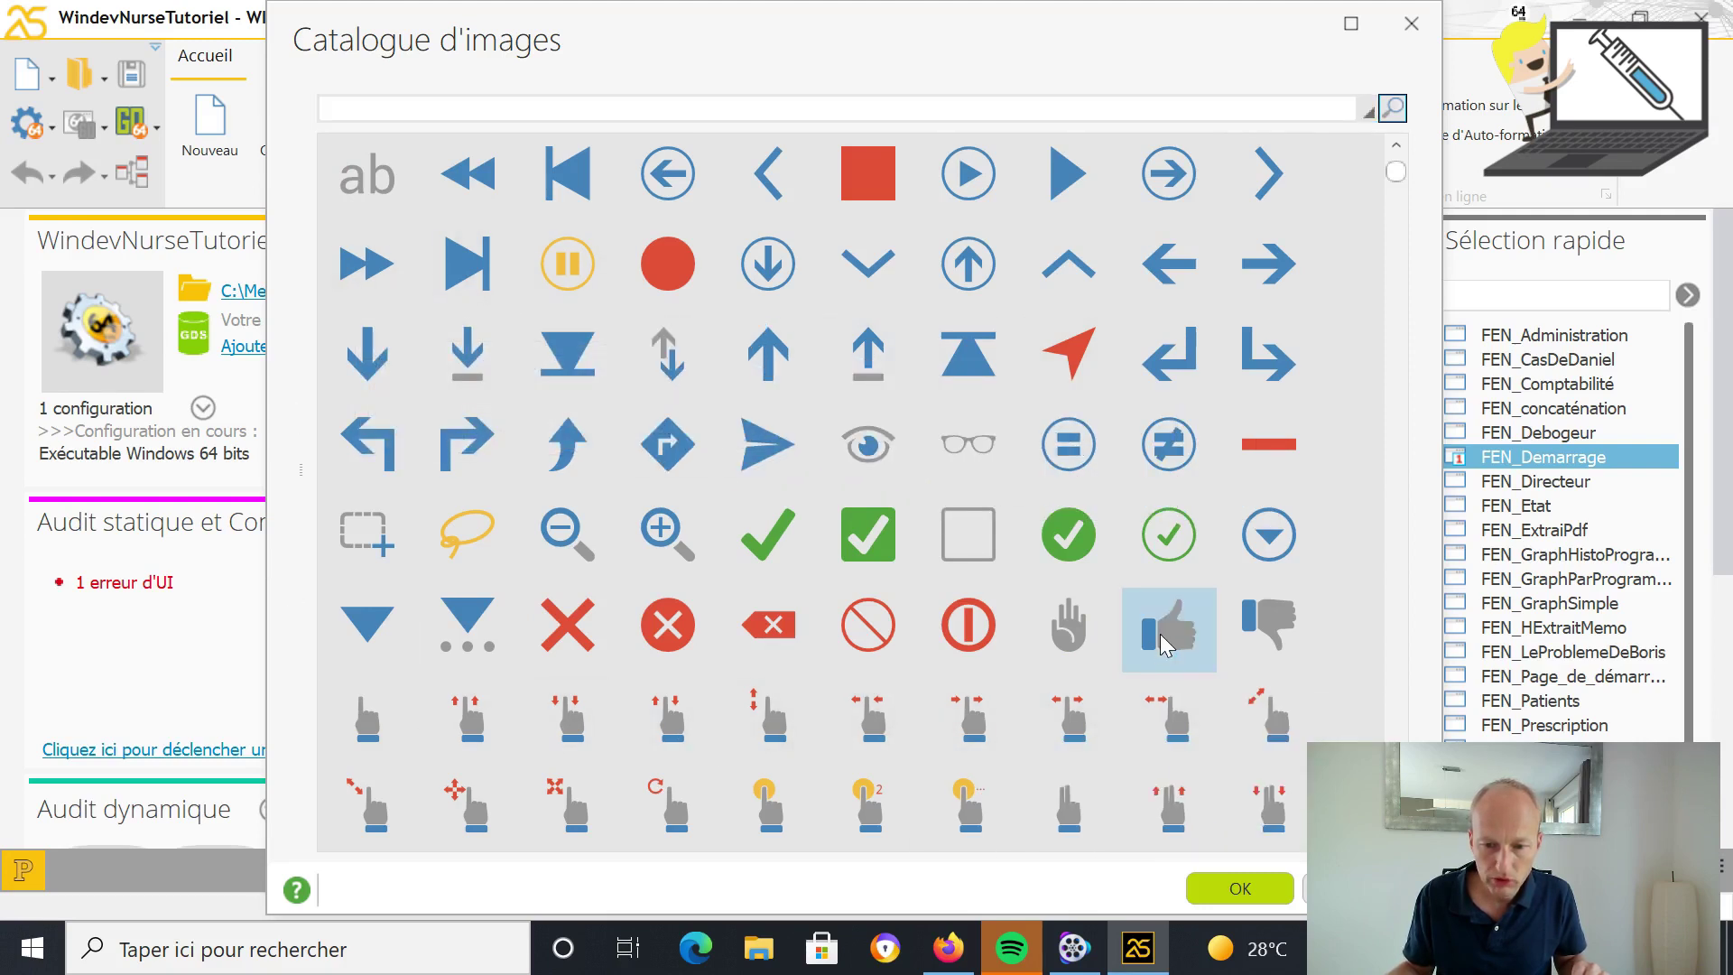
{"action": "left_click", "coordinate": [1239, 891]}
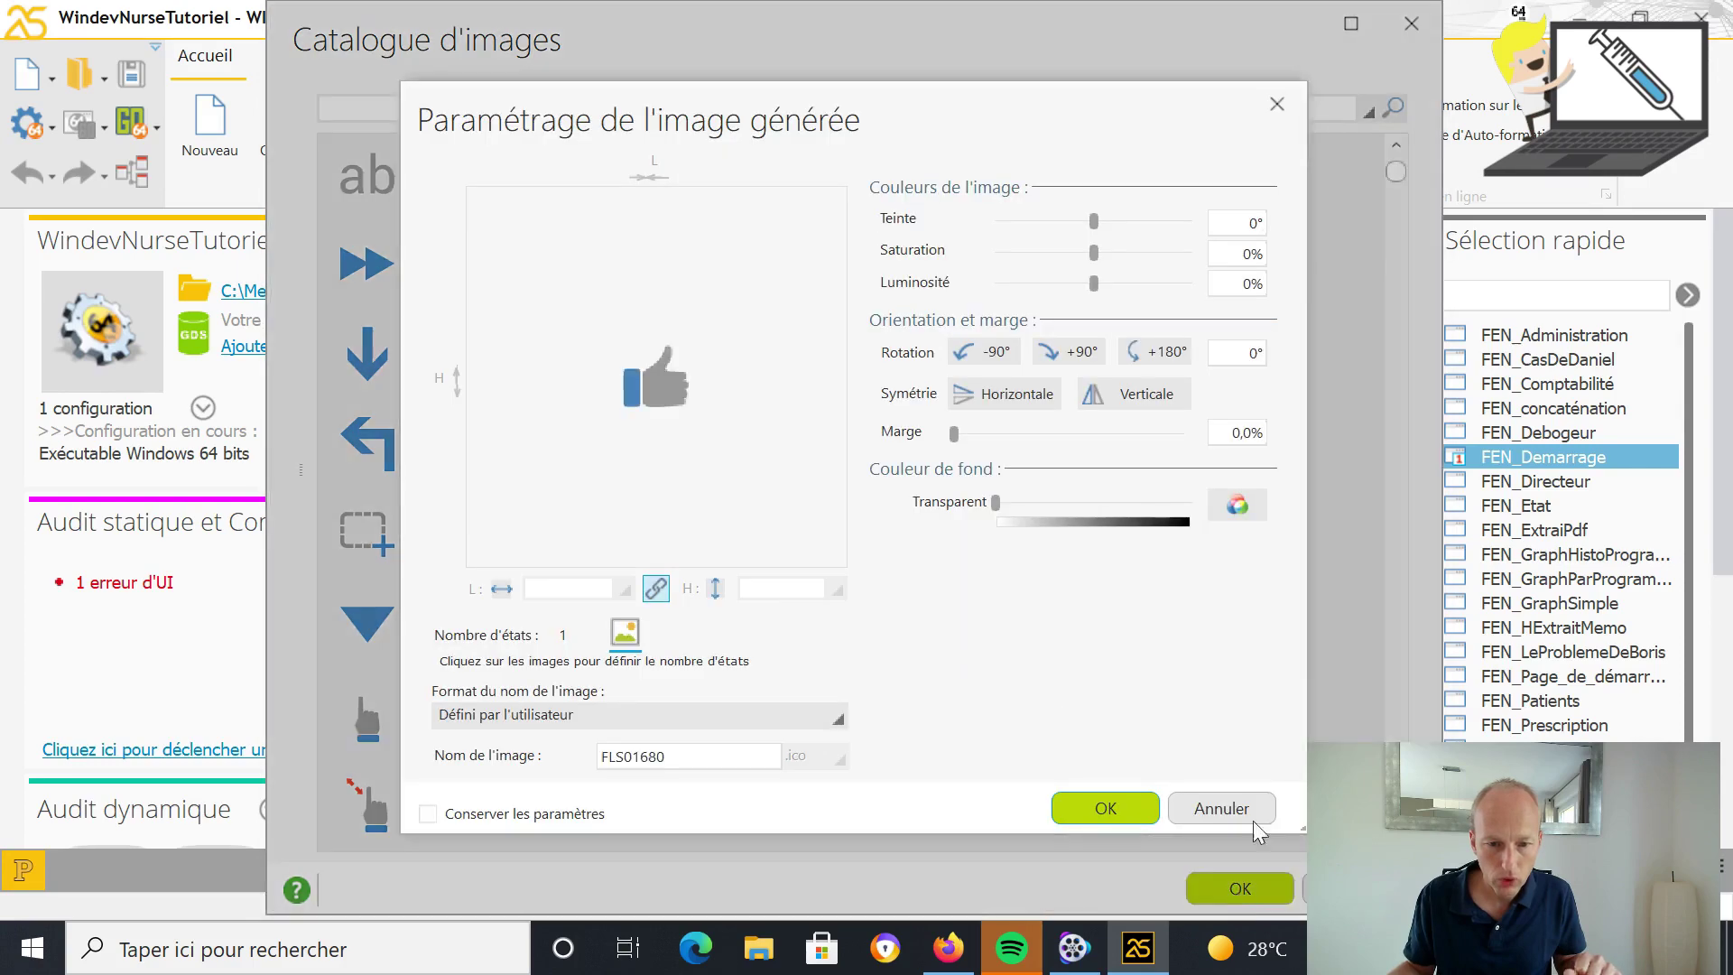
{"action": "left_click", "coordinate": [1098, 813]}
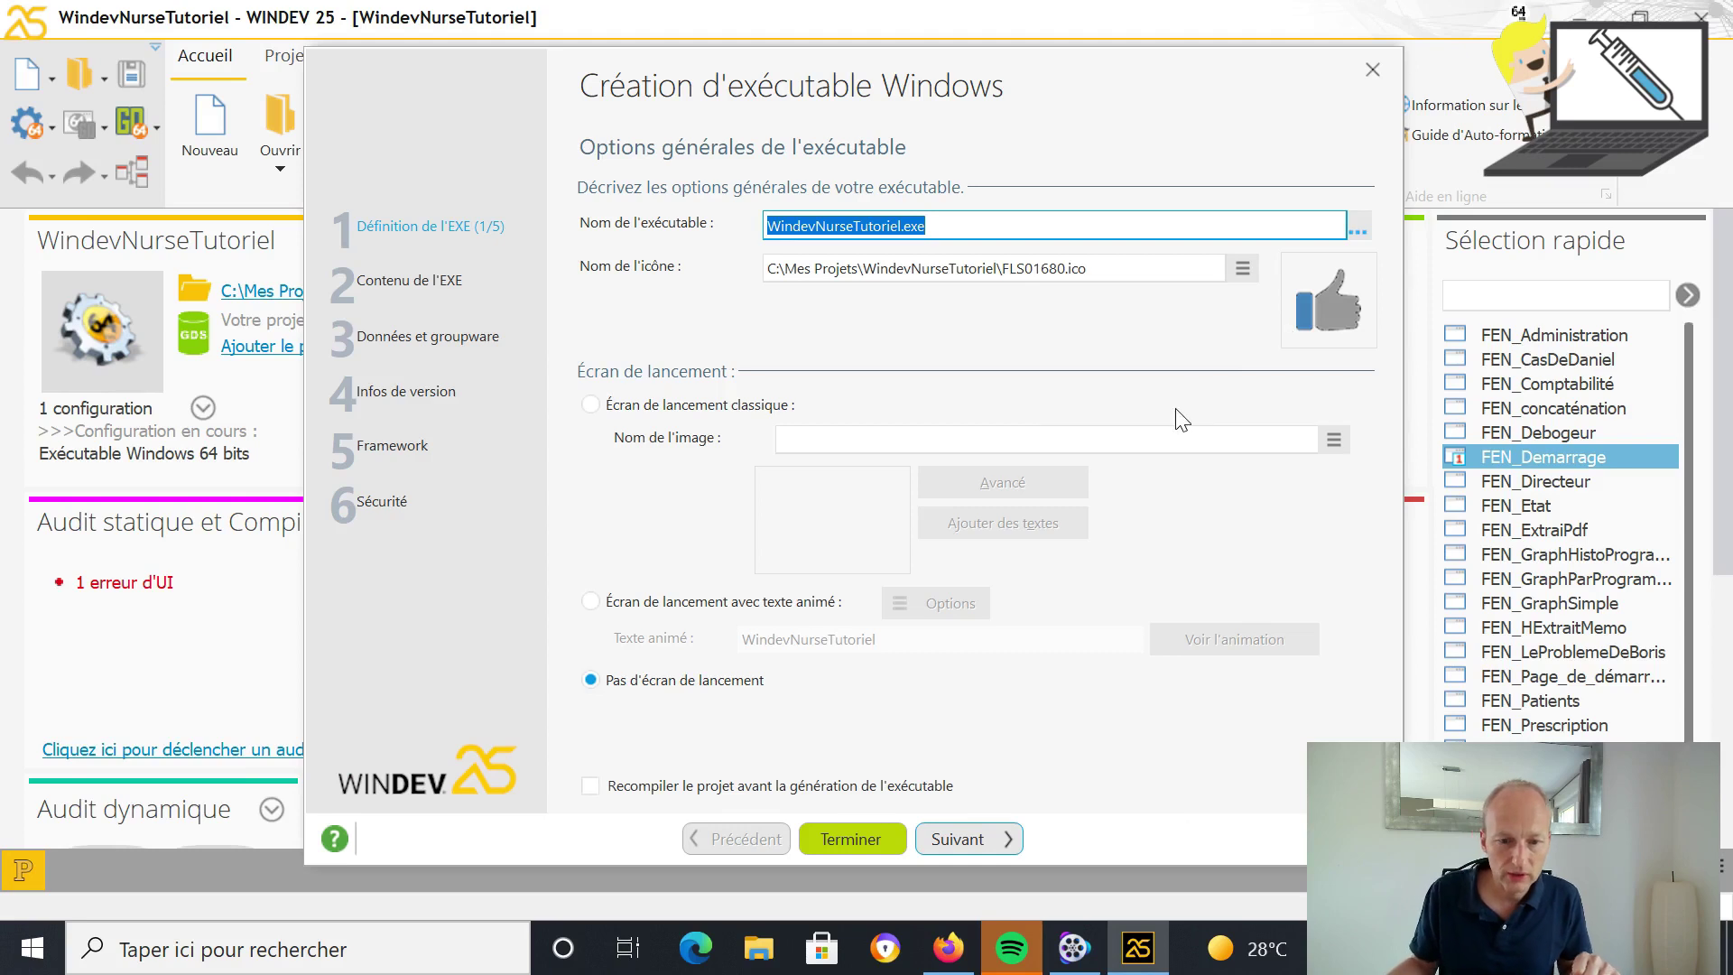
{"action": "left_click", "coordinate": [1097, 271]}
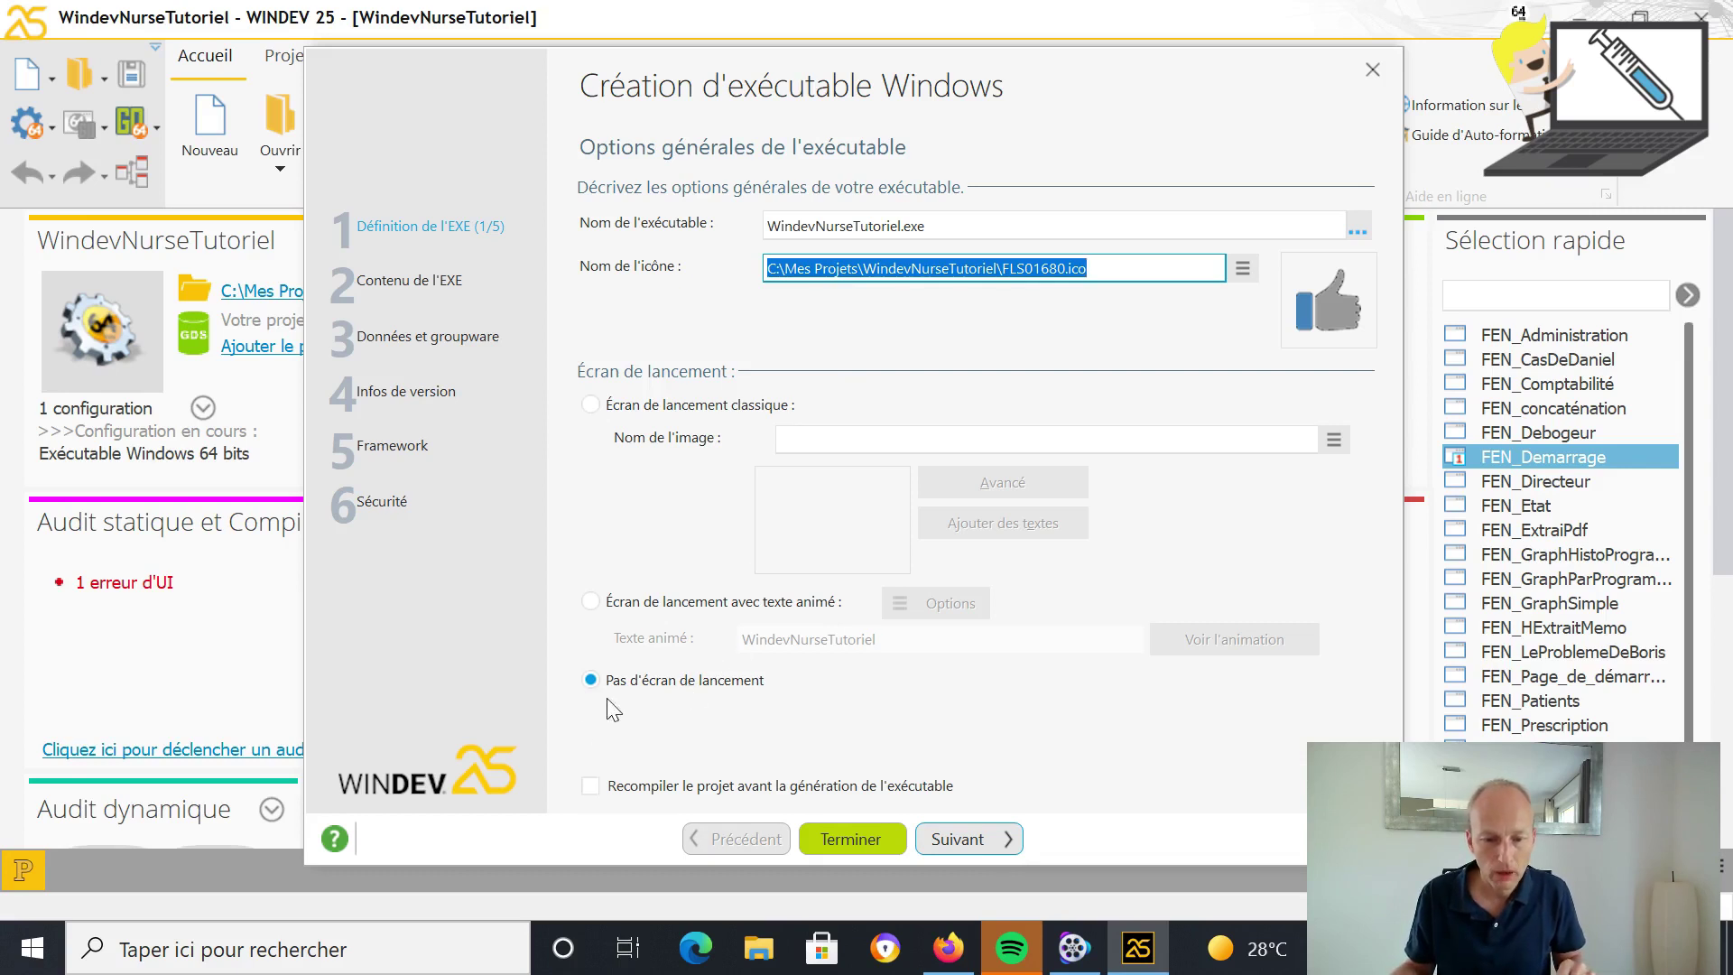
Enable recompiling the project before generation and set the executable's operating mode to Mono-instance
{"action": "left_click", "coordinate": [588, 789]}
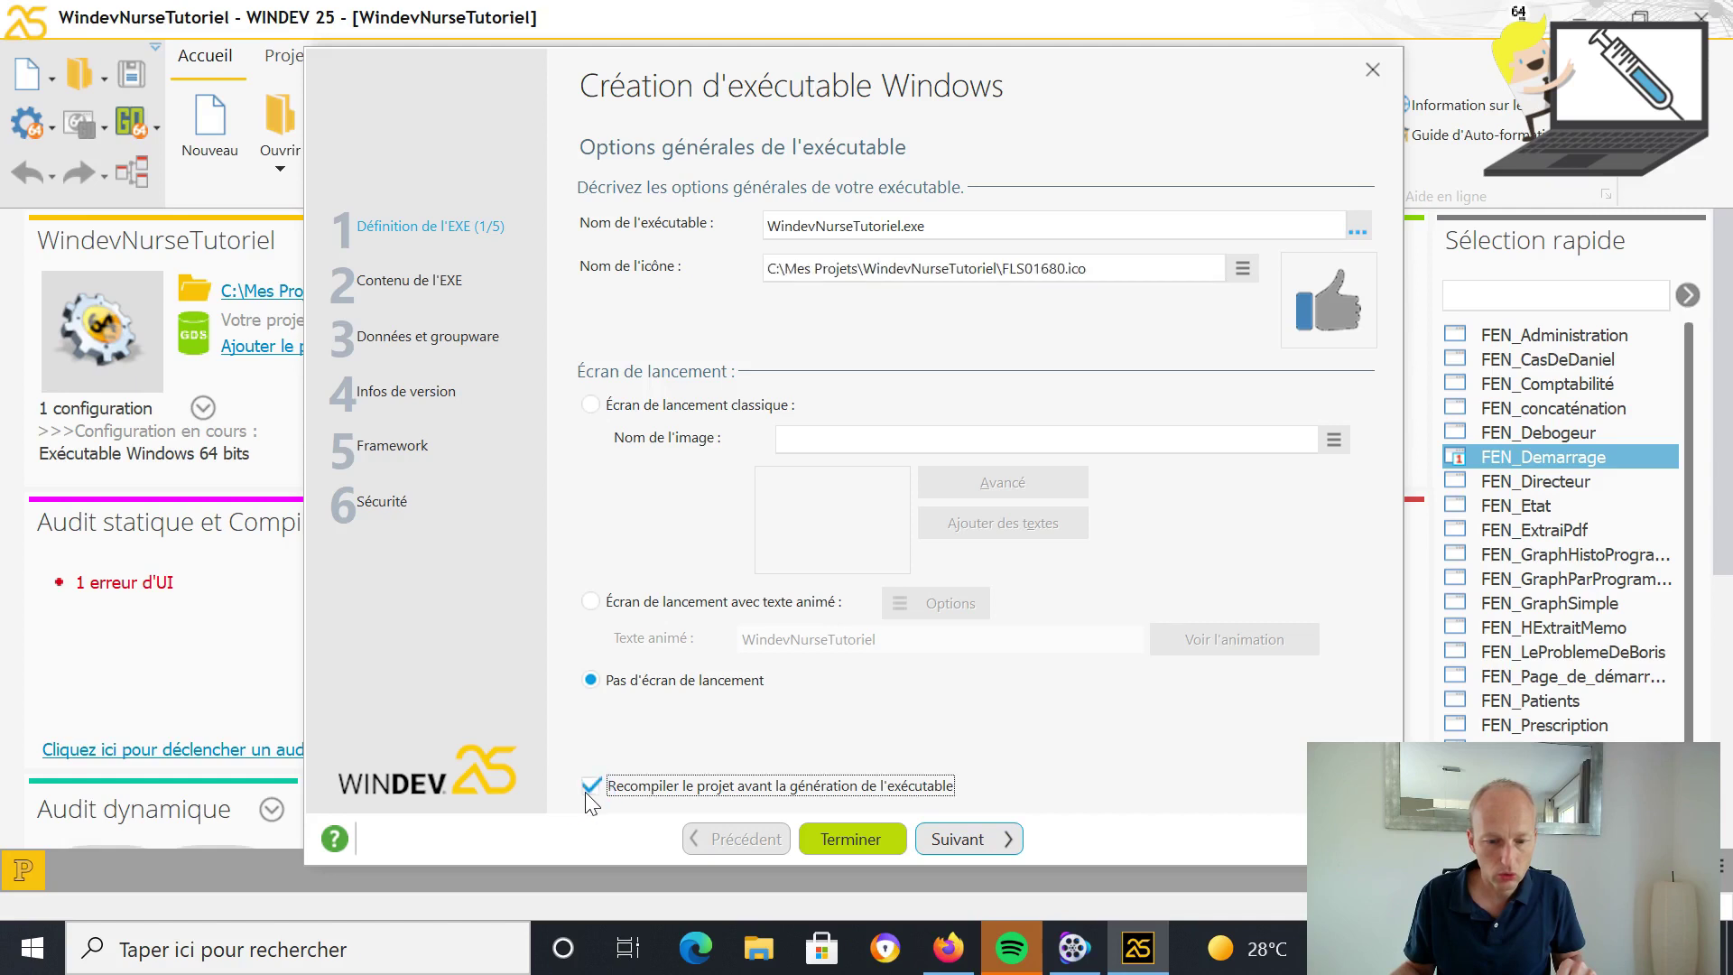
{"action": "left_click", "coordinate": [1003, 847]}
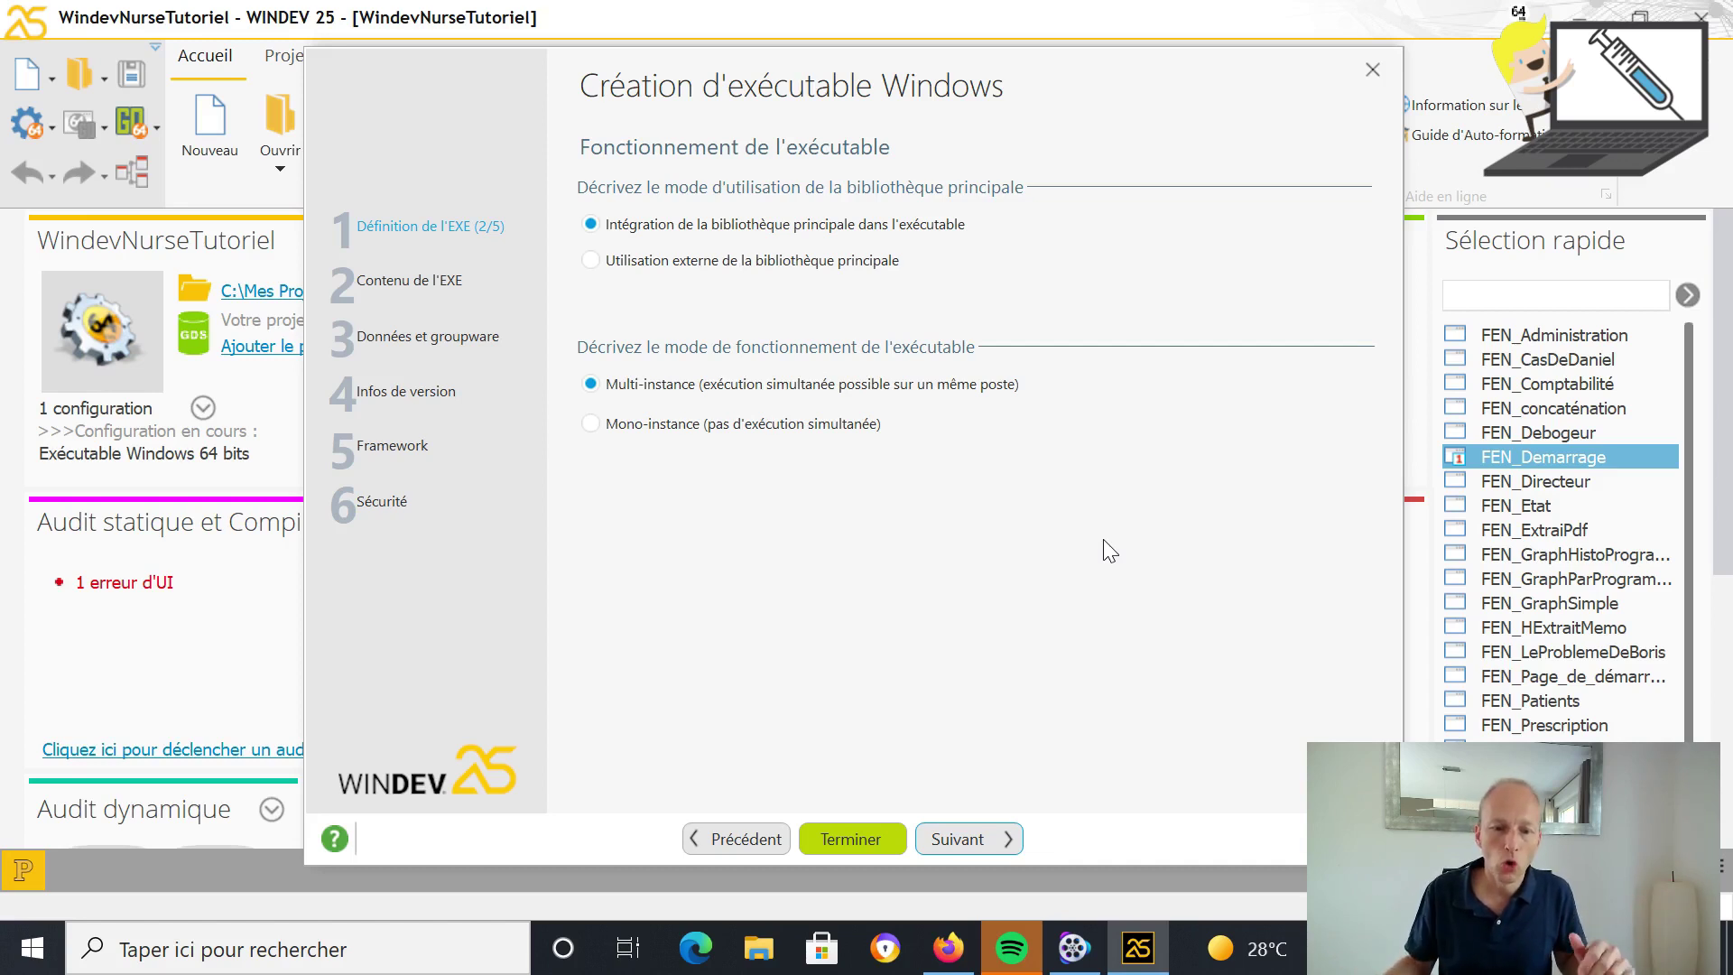
{"action": "left_click", "coordinate": [590, 428]}
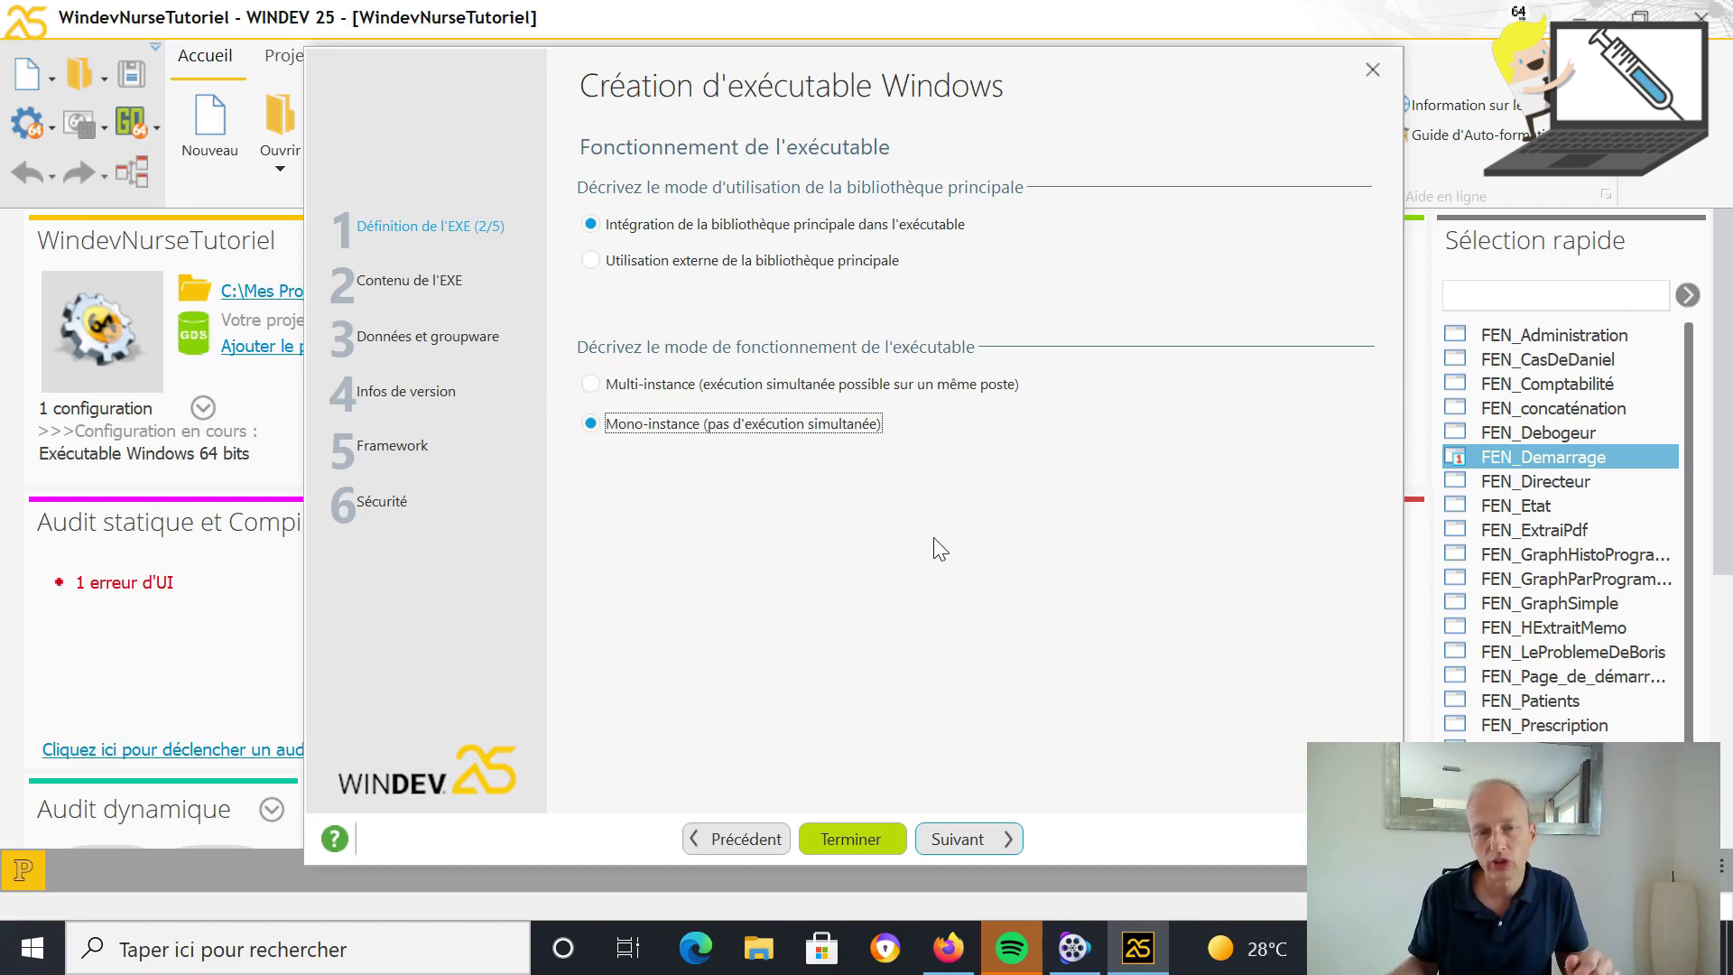
{"action": "left_click", "coordinate": [1005, 849]}
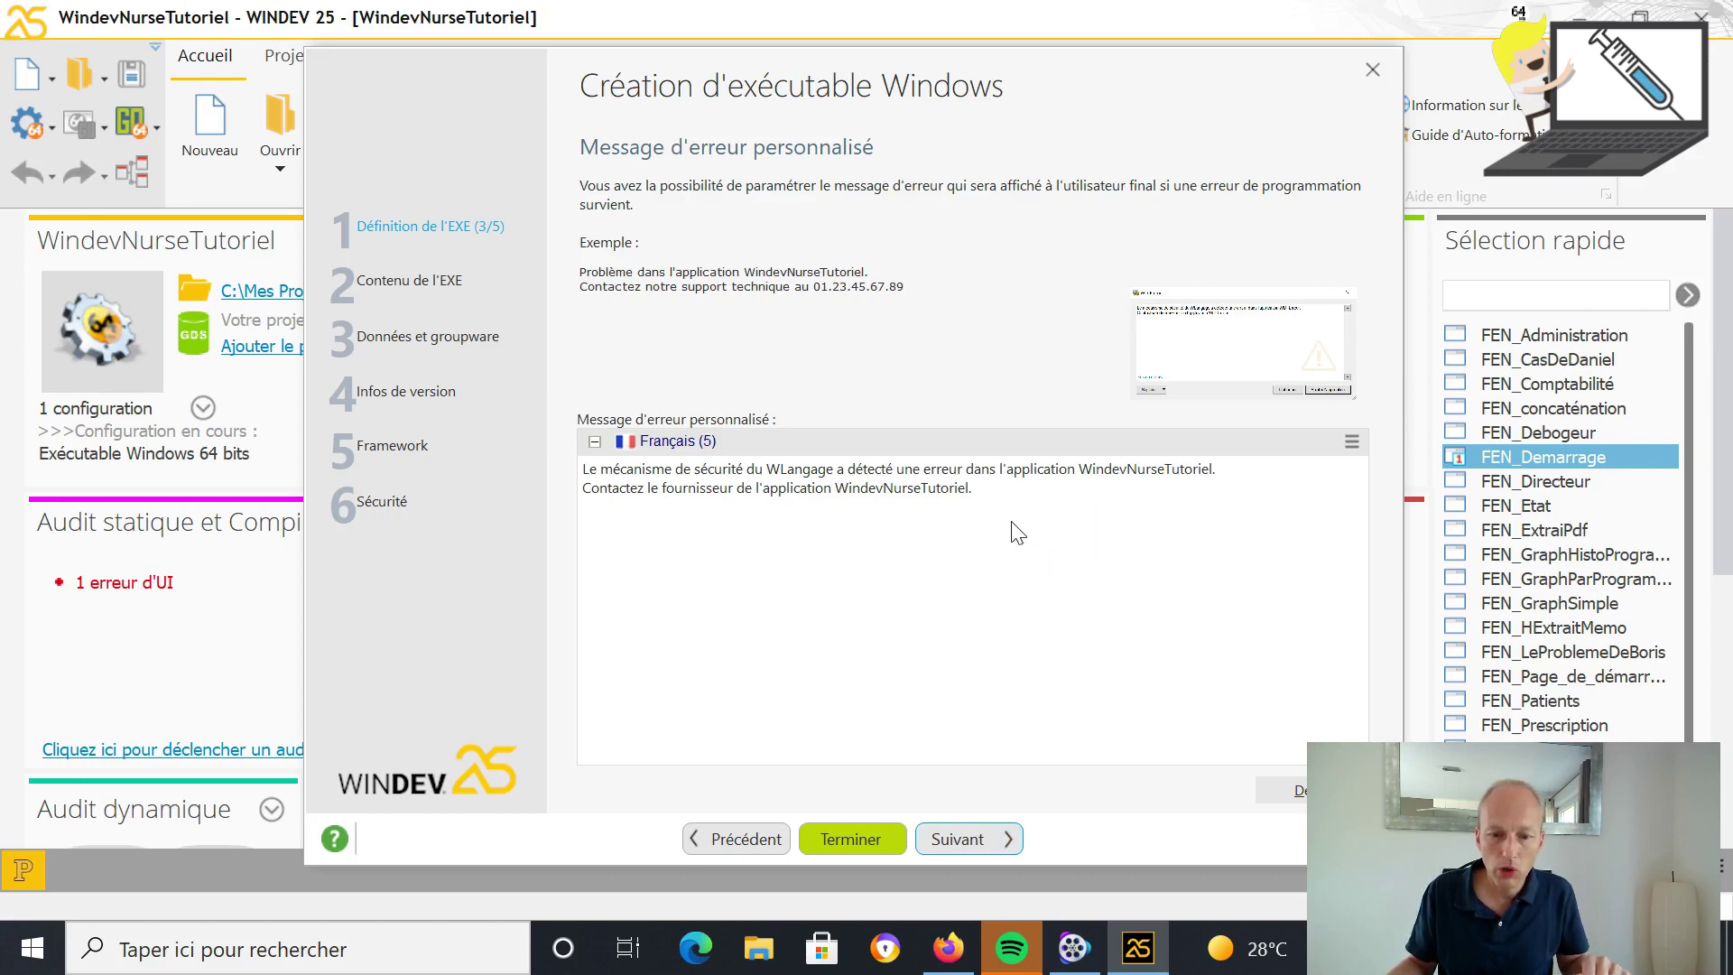
Replace the French custom error message with "Contacter WindevNurse" and proceed to the telemetry settings
{"action": "left_click", "coordinate": [968, 478]}
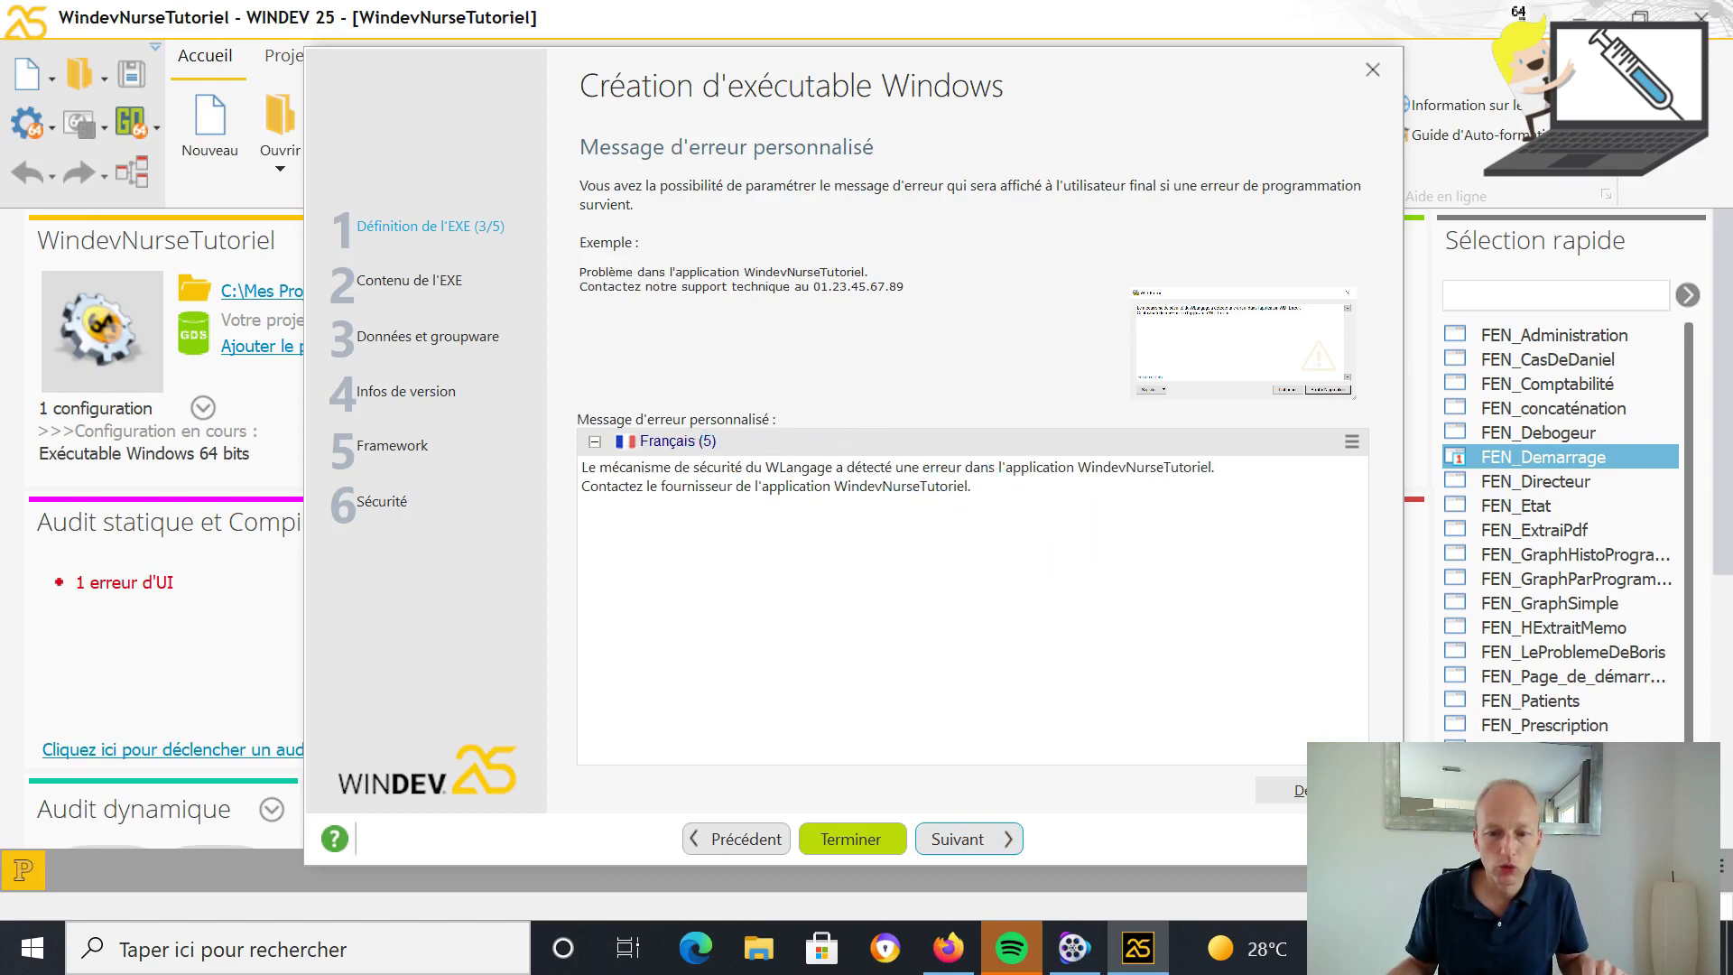
{"action": "left_click_drag", "start_coordinate": [970, 486], "coordinate": [516, 462]}
{"action": "type", "text": "C"}
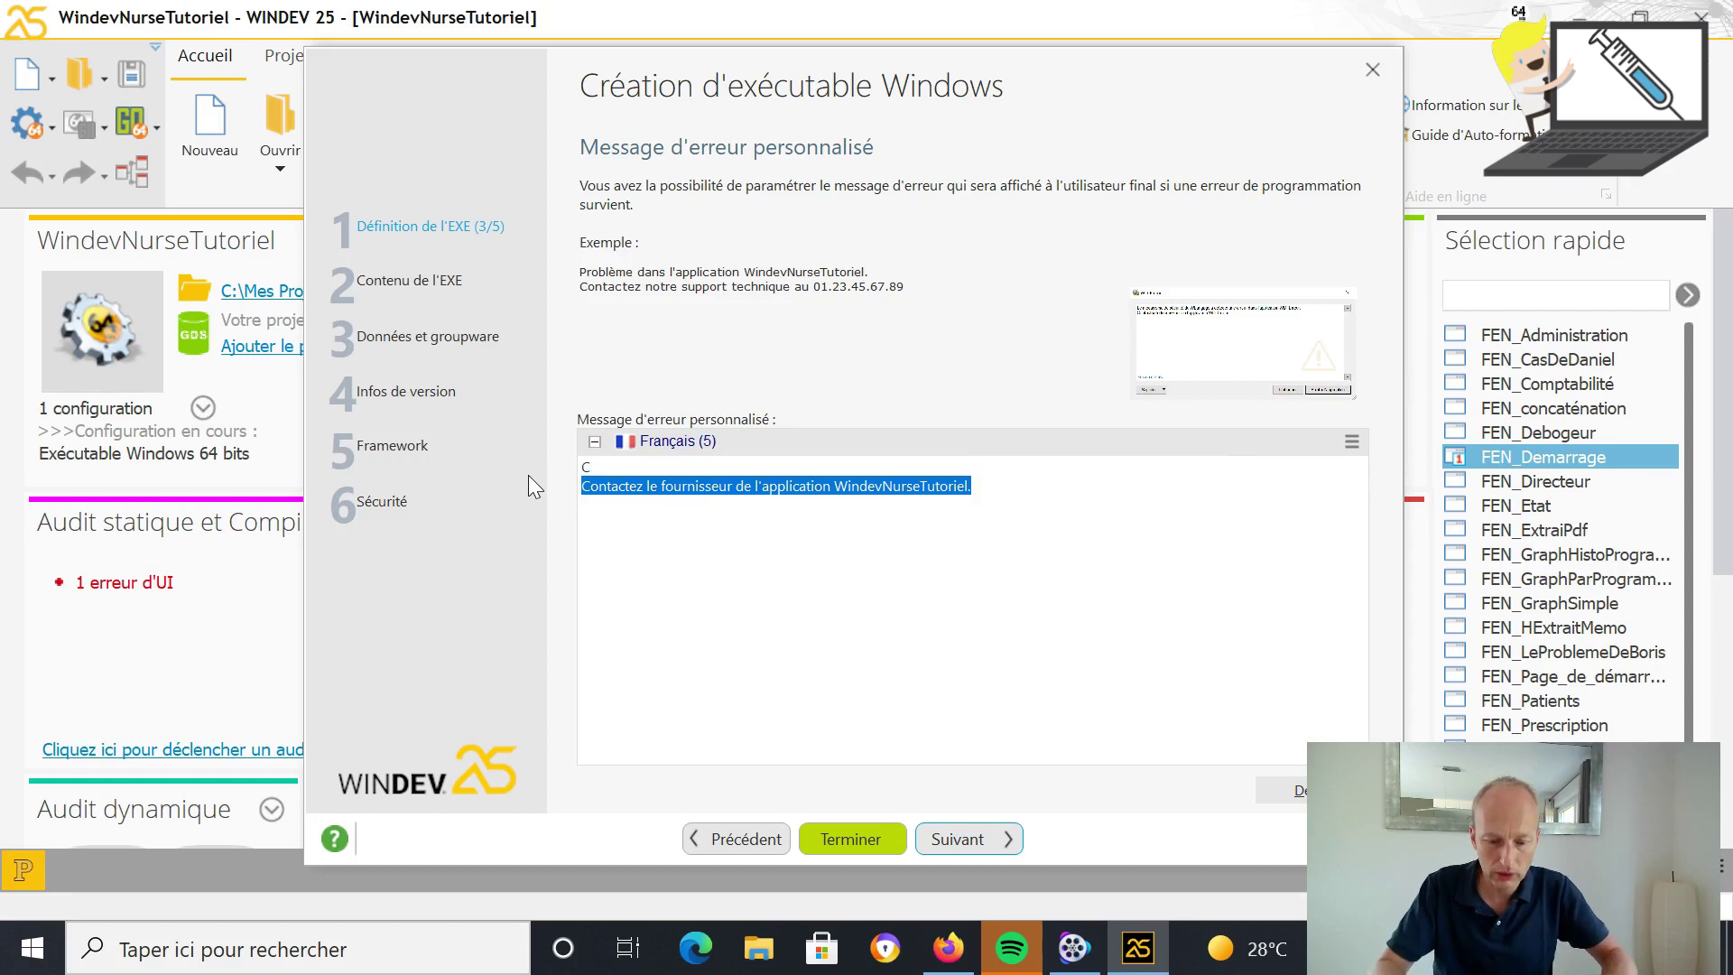
{"action": "type", "text": "ontacter Windev"}
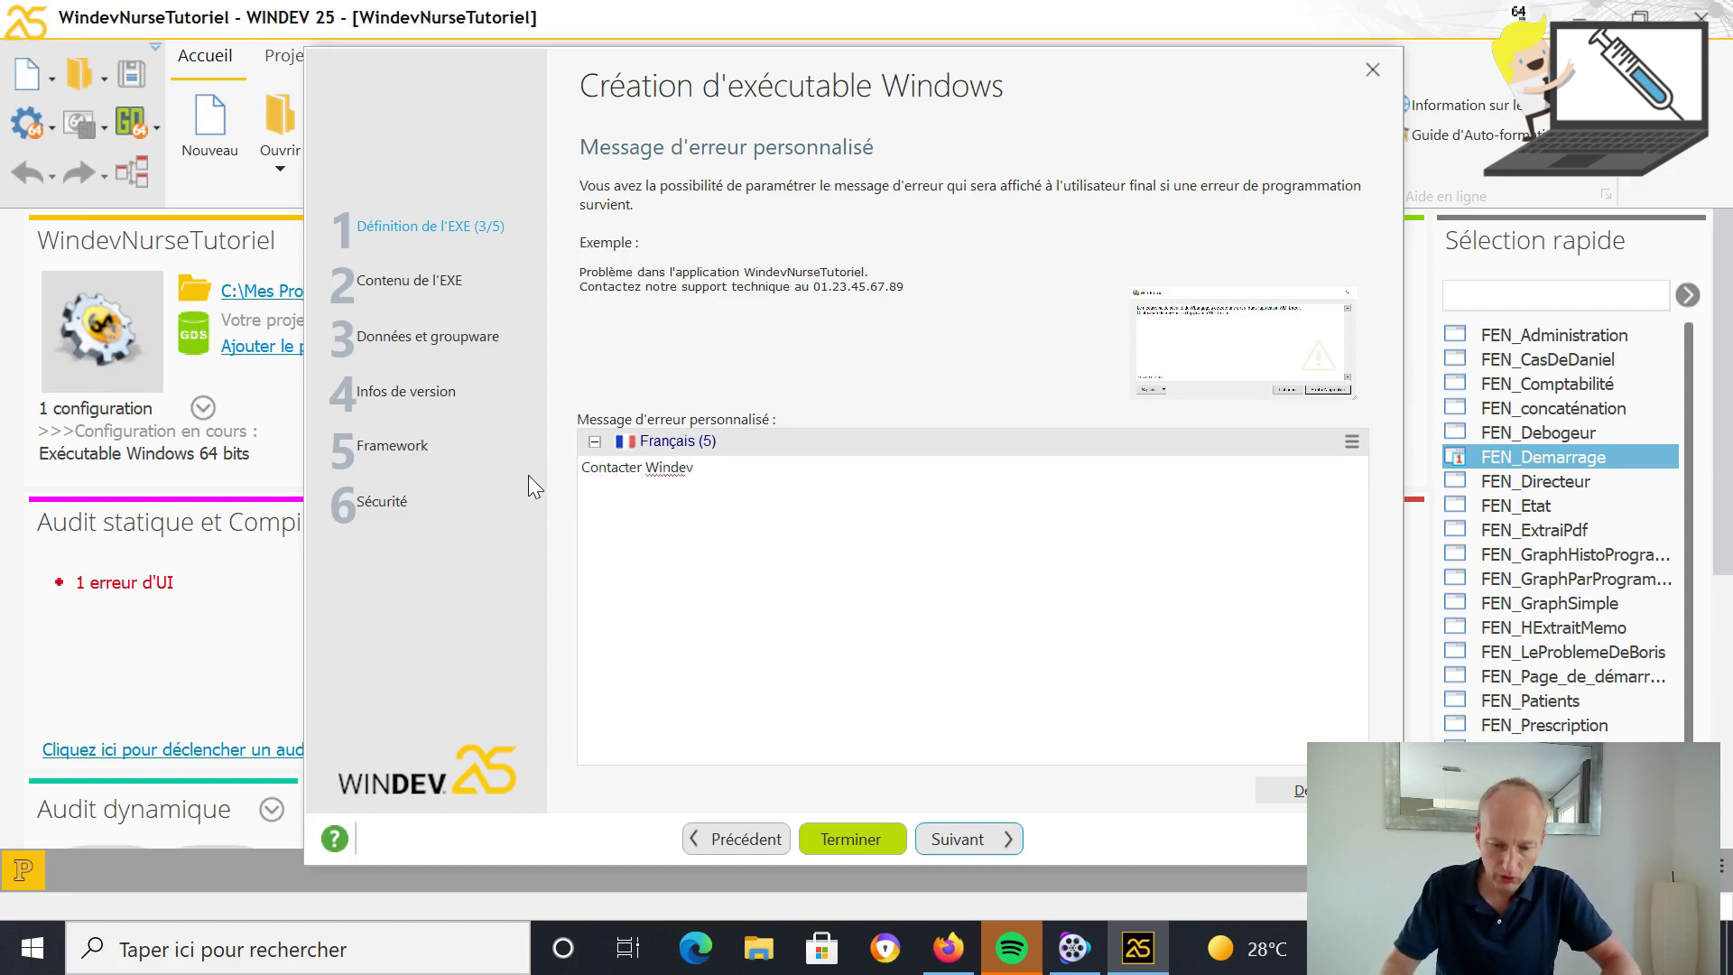
{"action": "type", "text": "Nurse"}
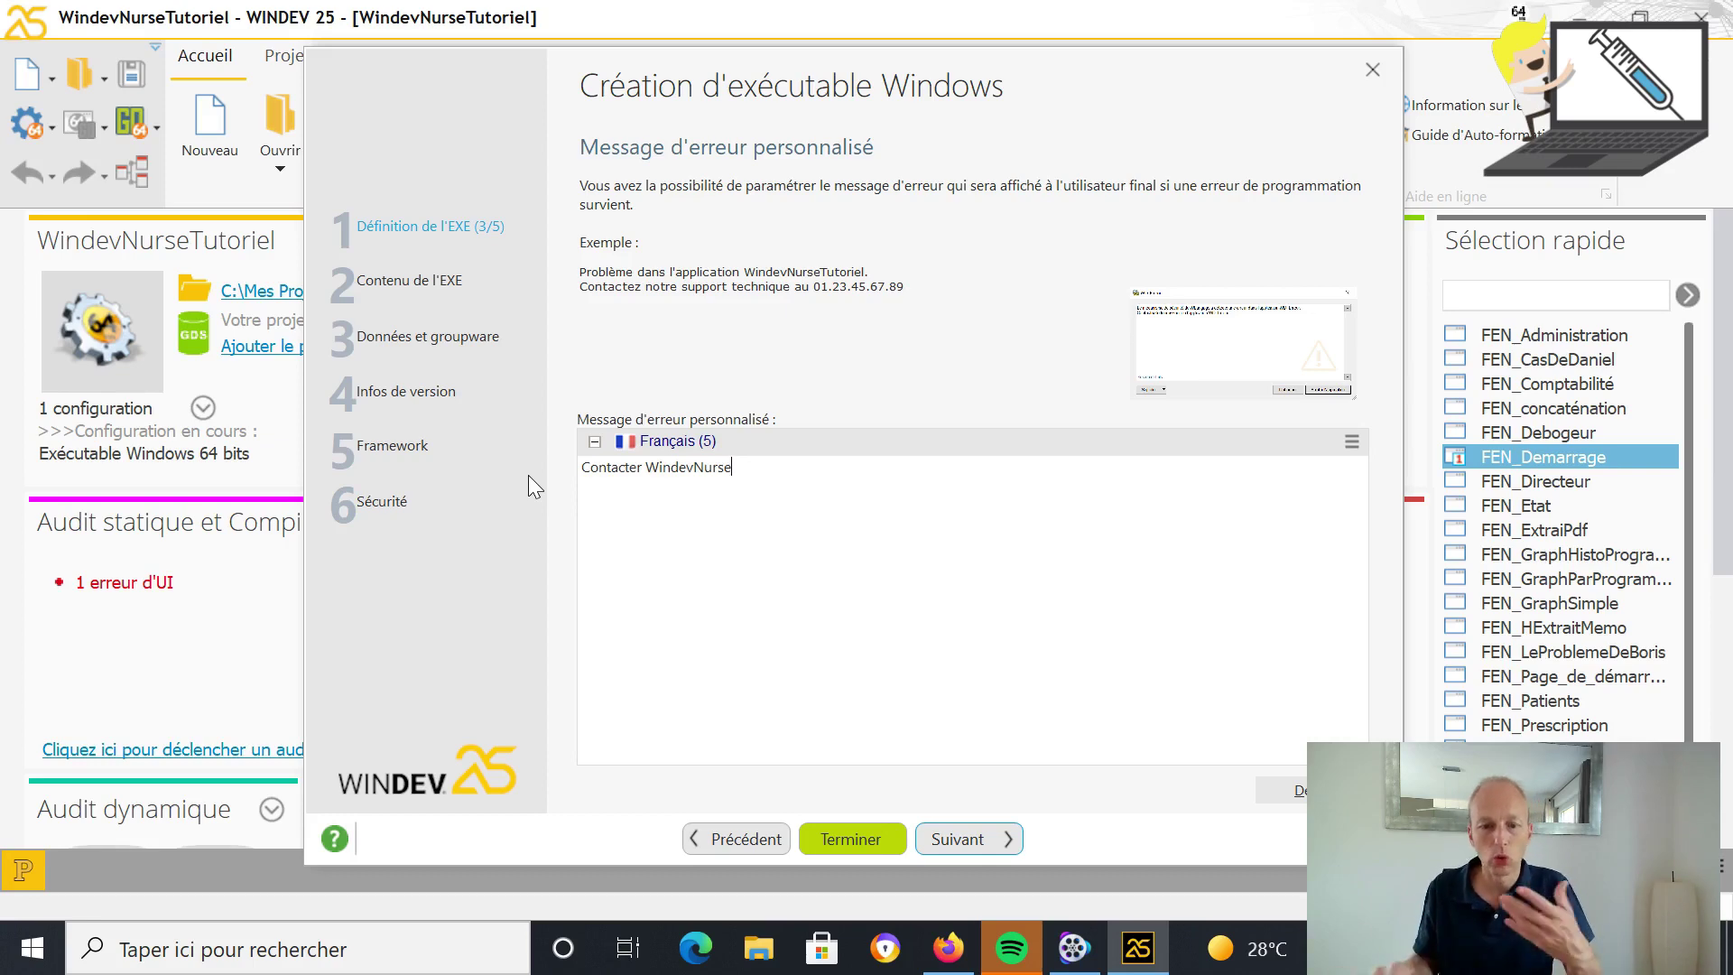
{"action": "key", "text": "super+Tab"}
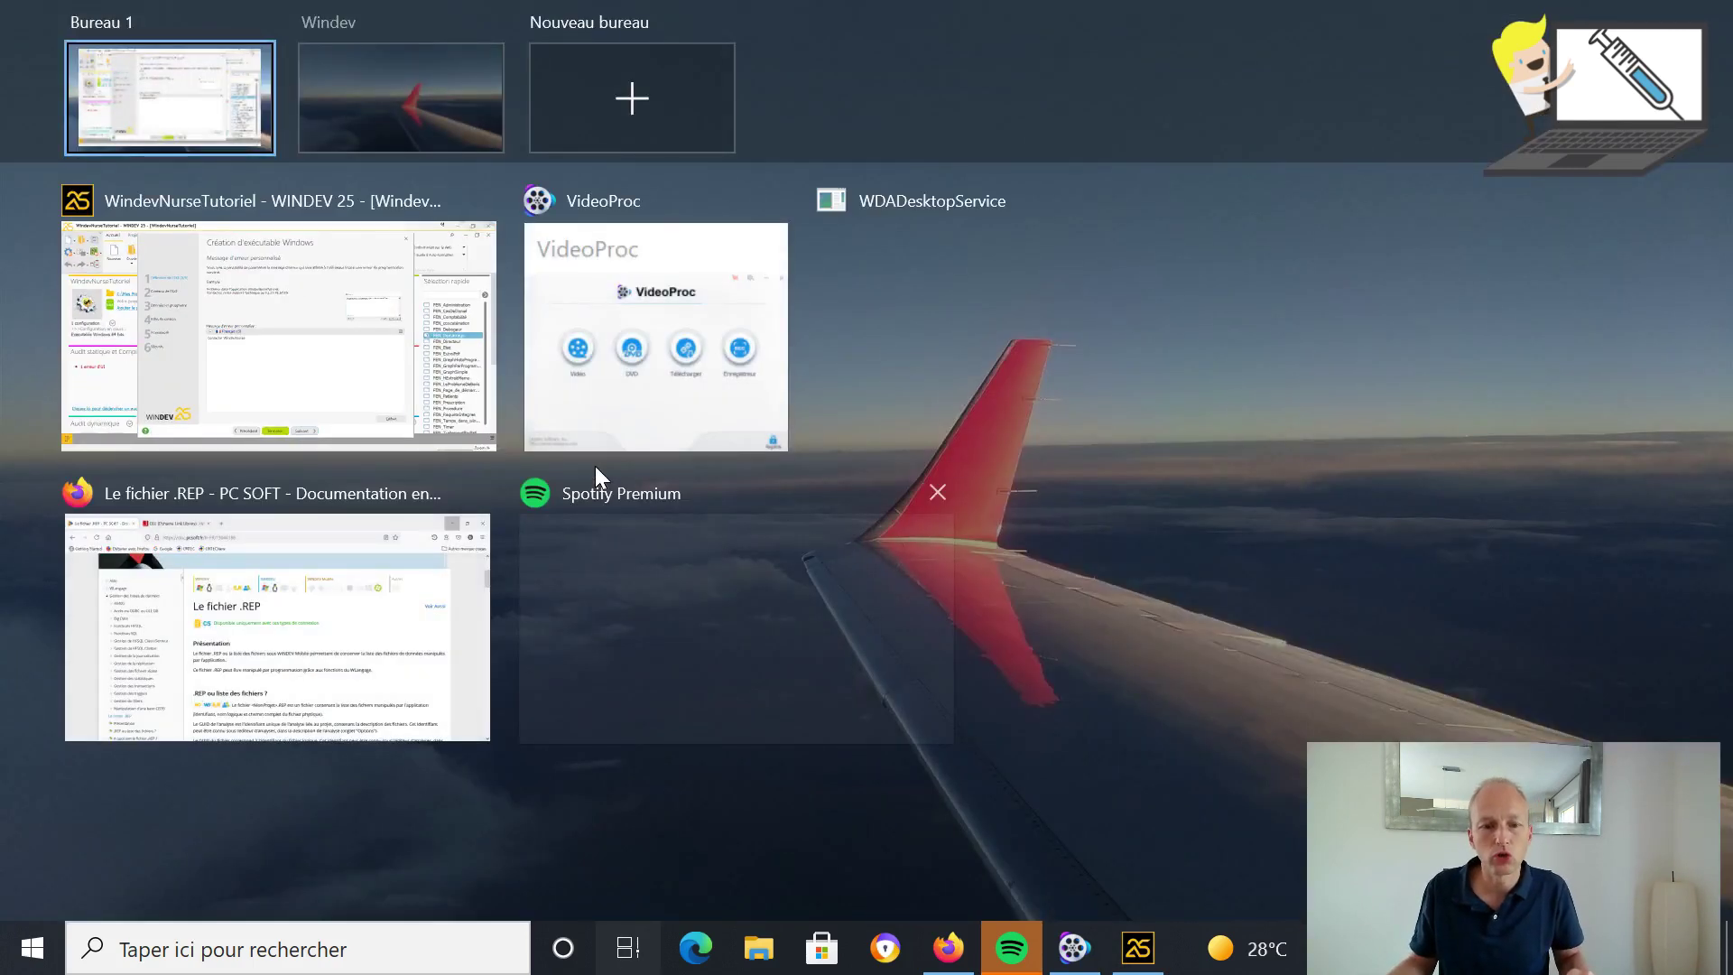
{"action": "key", "text": "Escape"}
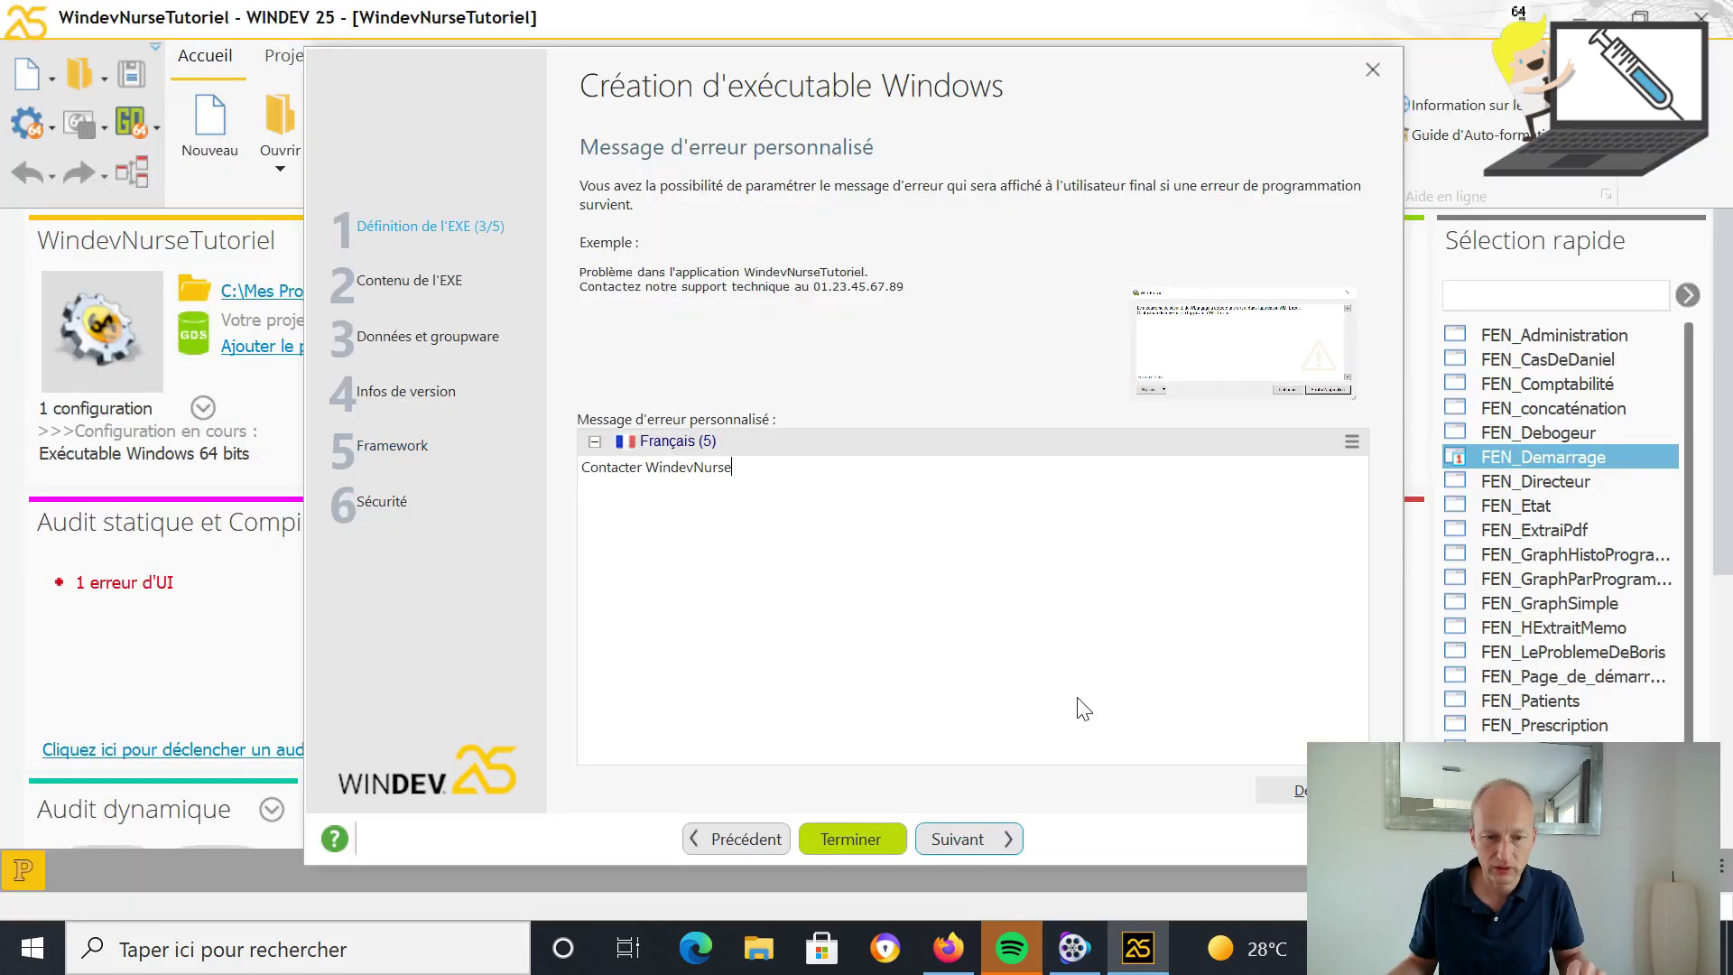
{"action": "left_click", "coordinate": [987, 845]}
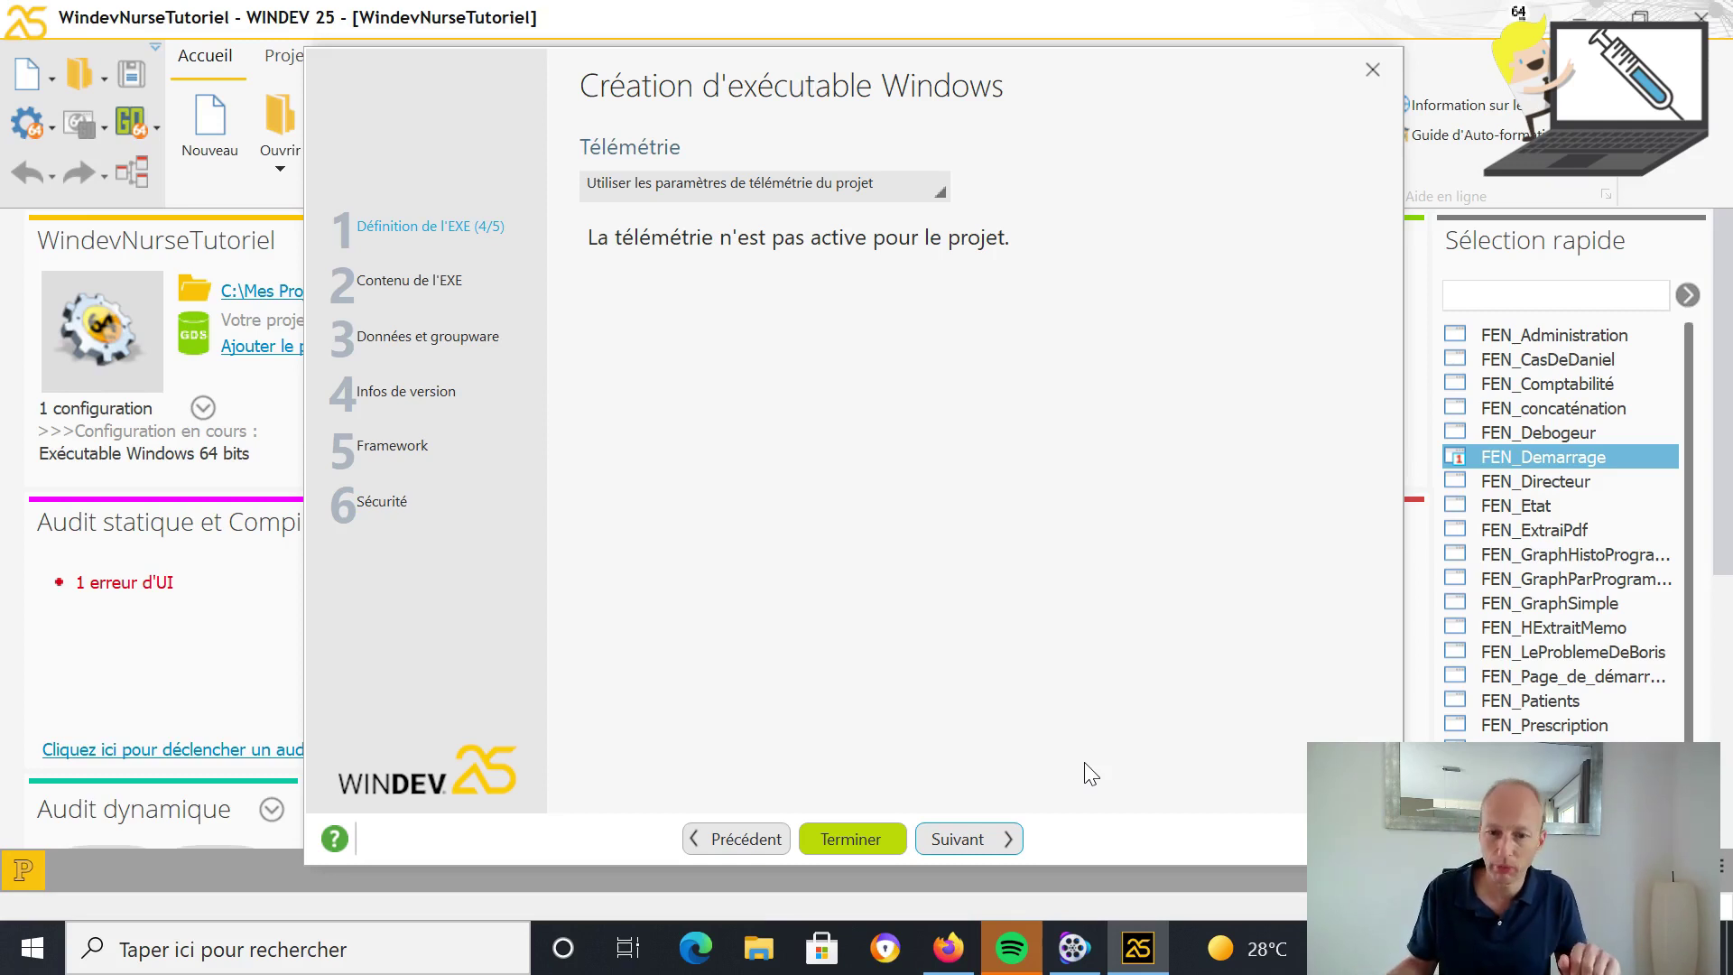
Keep the project's telemetry settings and make the executable ignore updates by patch
{"action": "left_click", "coordinate": [962, 842]}
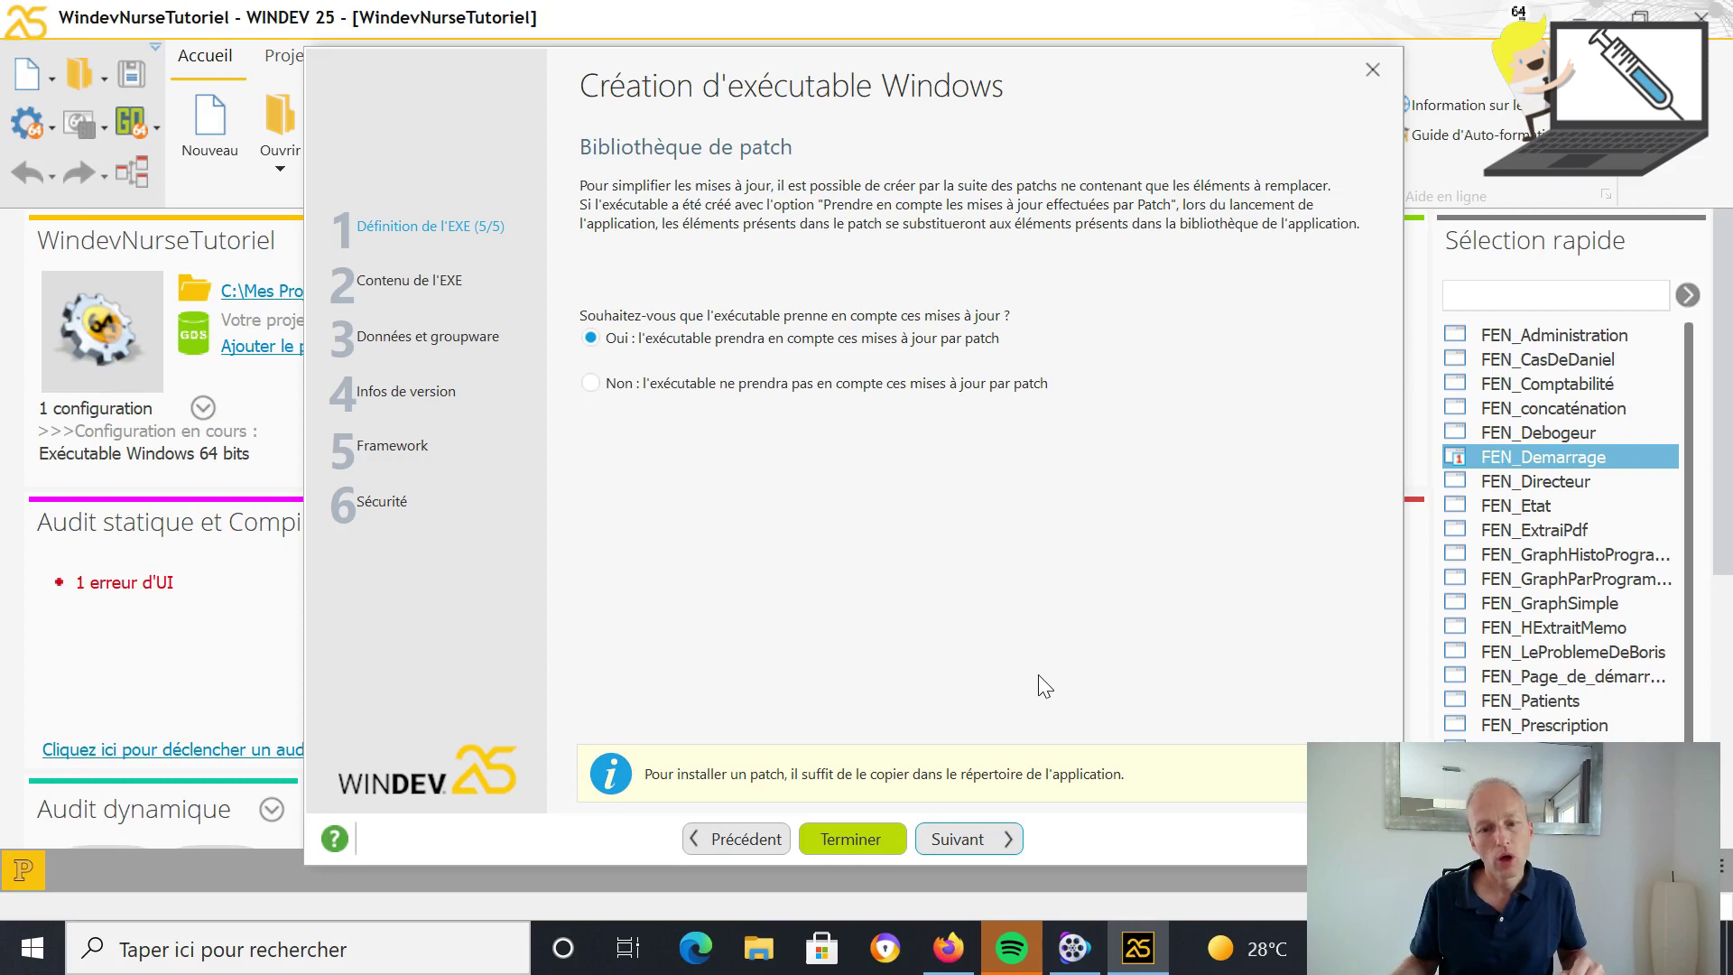
{"action": "left_click", "coordinate": [593, 388]}
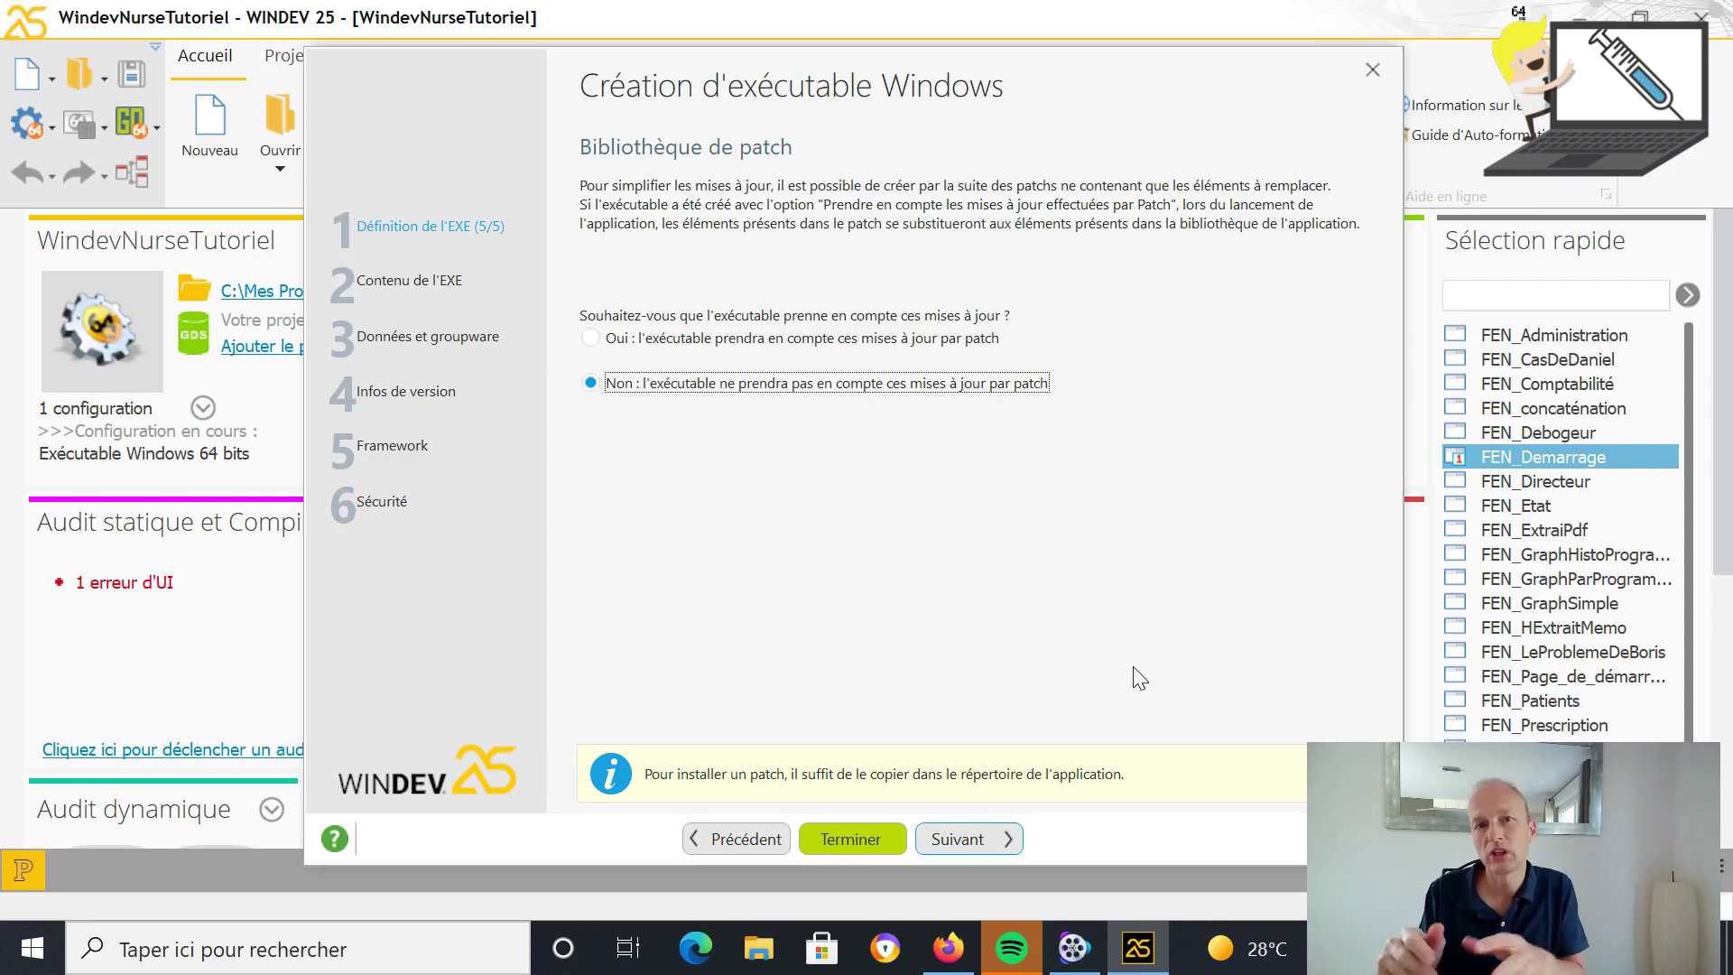
{"action": "left_click", "coordinate": [996, 846]}
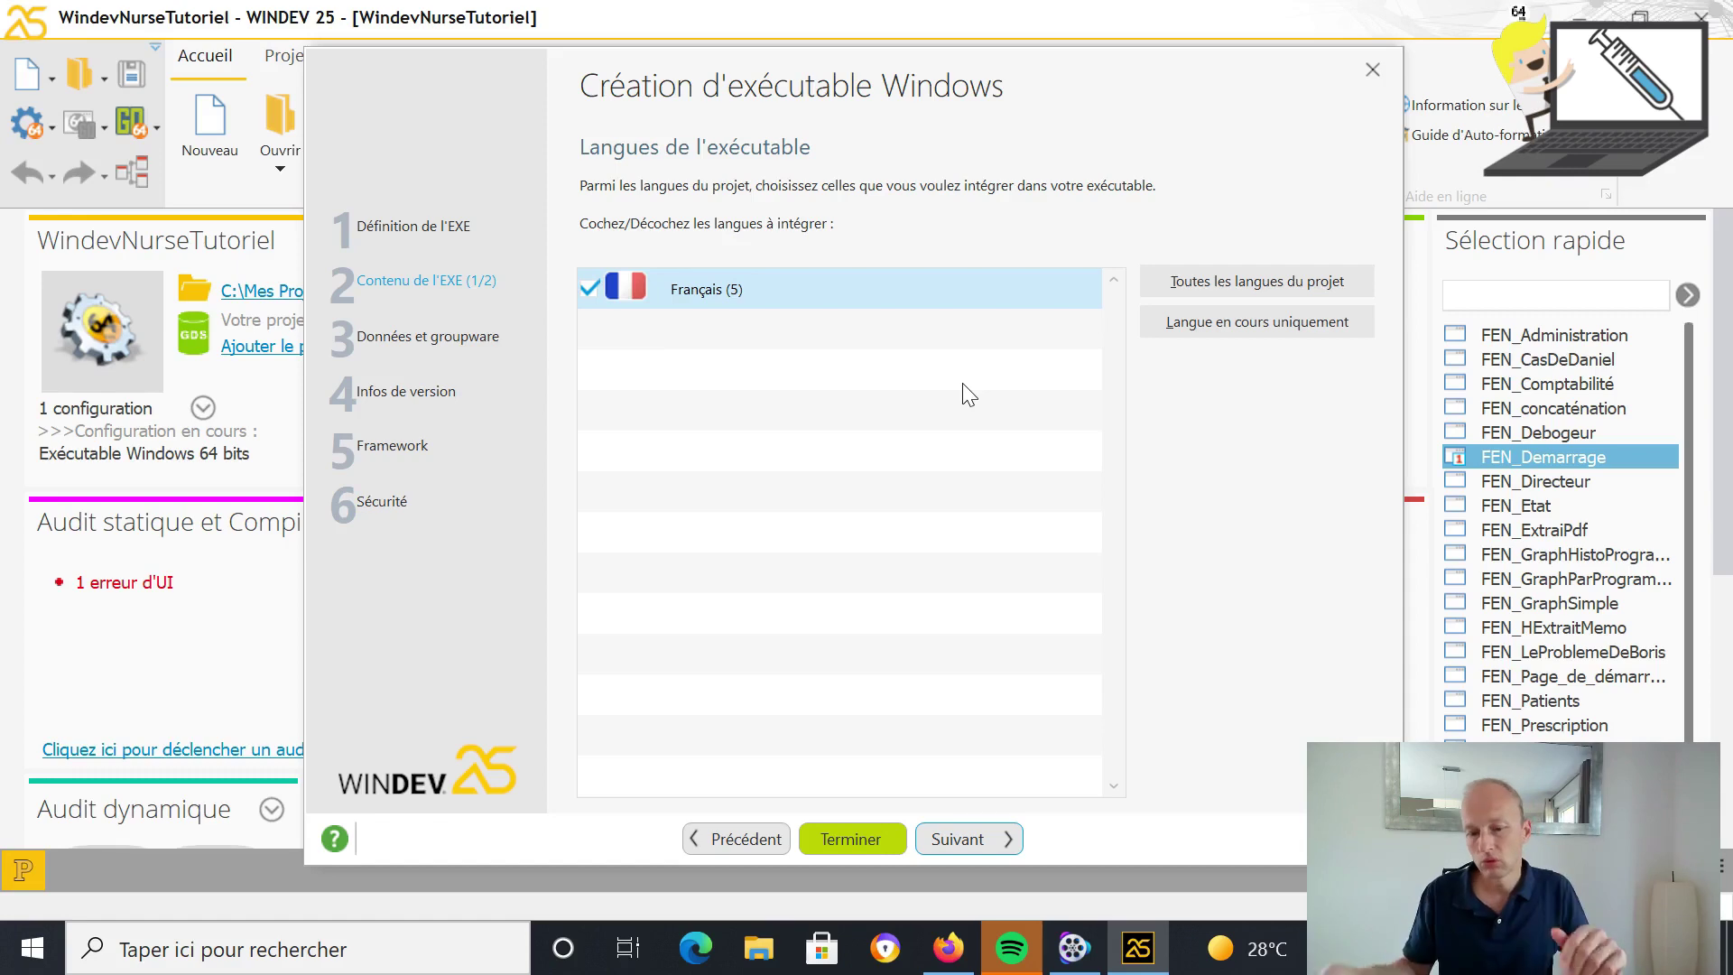
Keep French as the executable's language and accept the library WindevNurseTutoriel.wdl with its listed project elements
{"action": "left_click", "coordinate": [999, 839]}
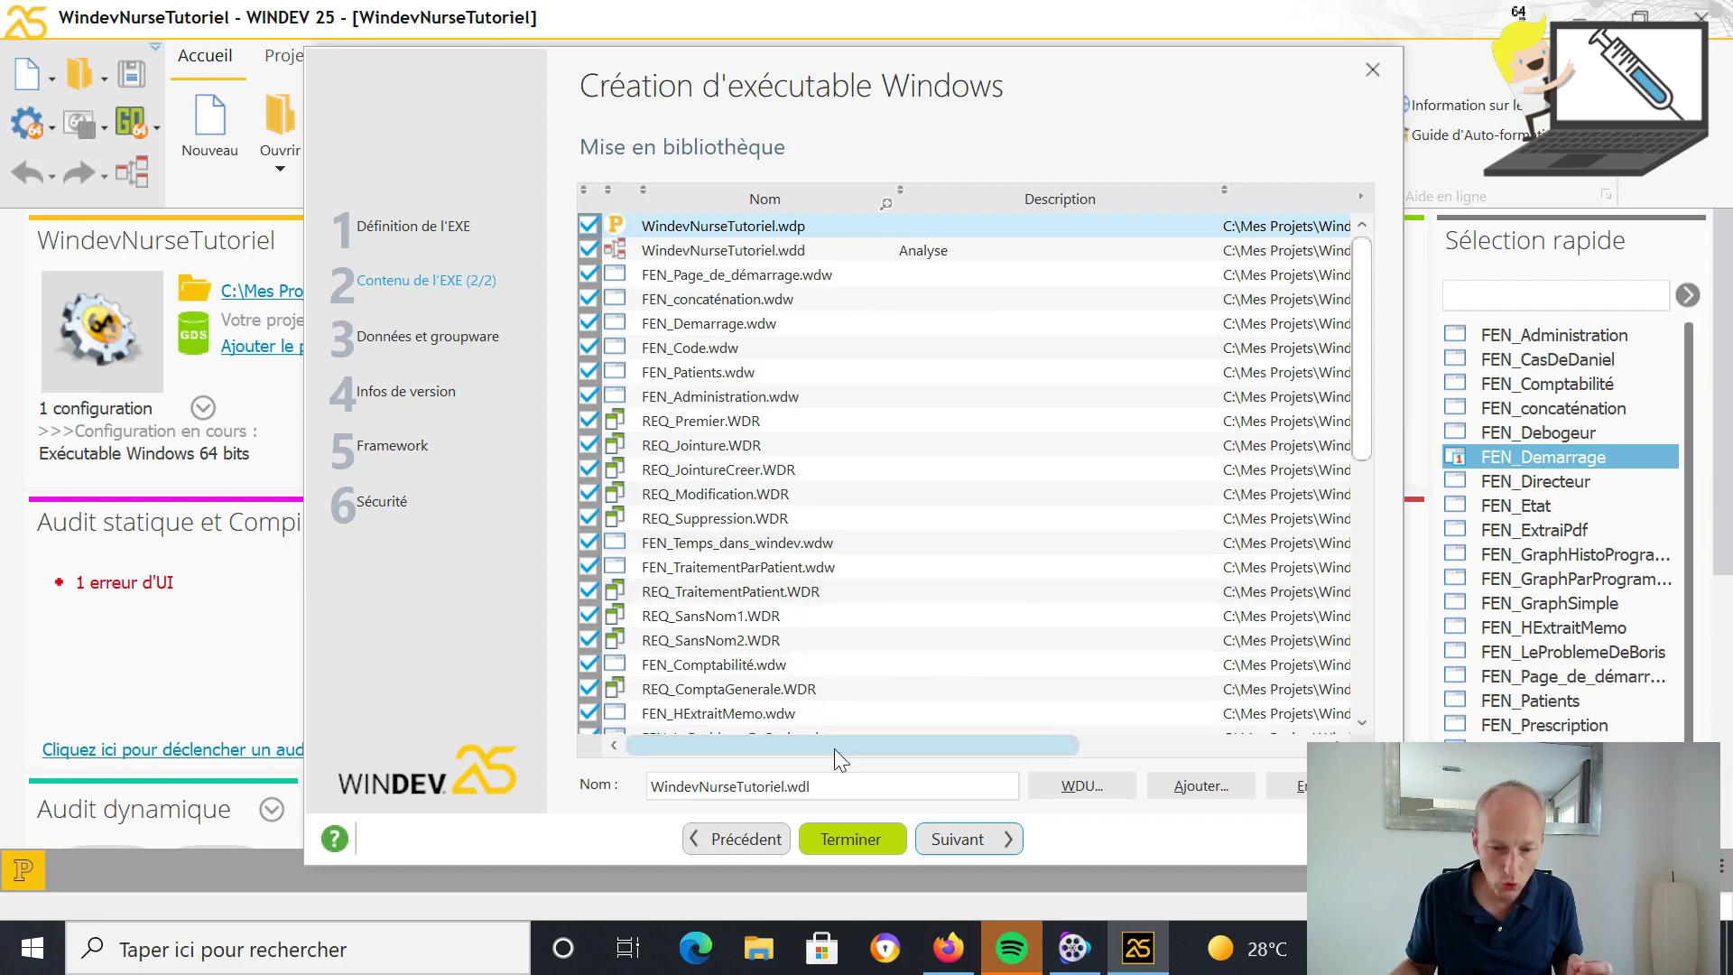
{"action": "left_click", "coordinate": [802, 781]}
{"action": "double_click", "coordinate": [795, 786]}
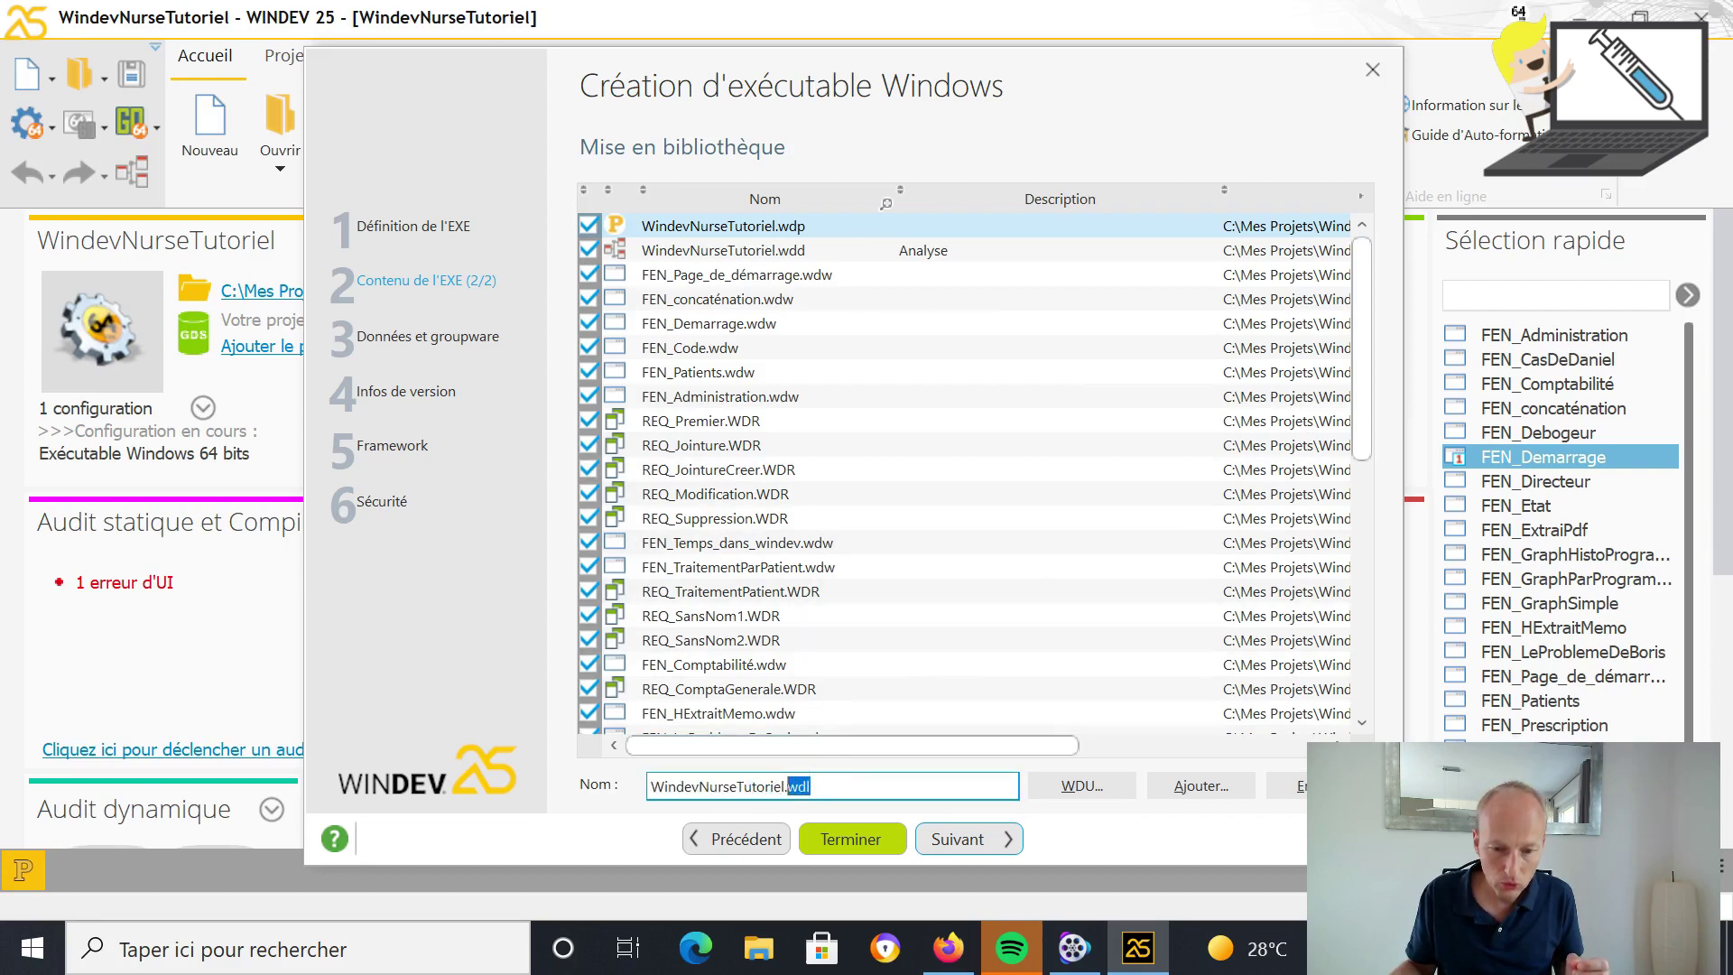
{"action": "left_click", "coordinate": [823, 785]}
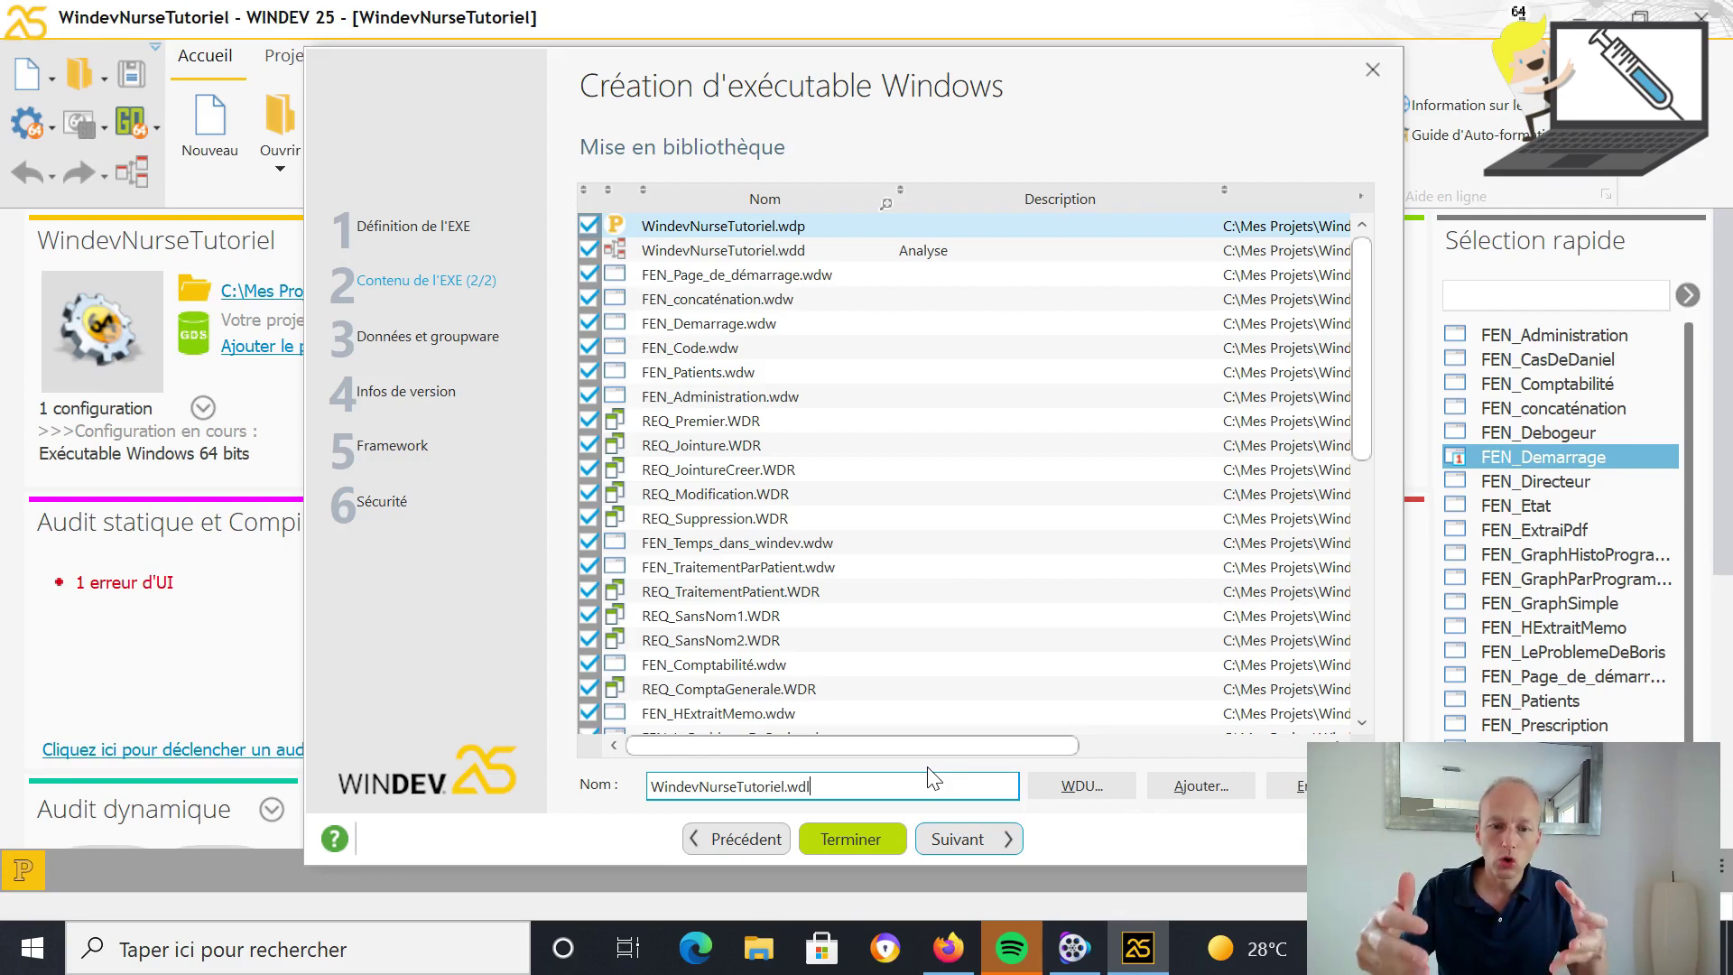
{"action": "left_click_drag", "start_coordinate": [1361, 425], "coordinate": [1326, 290]}
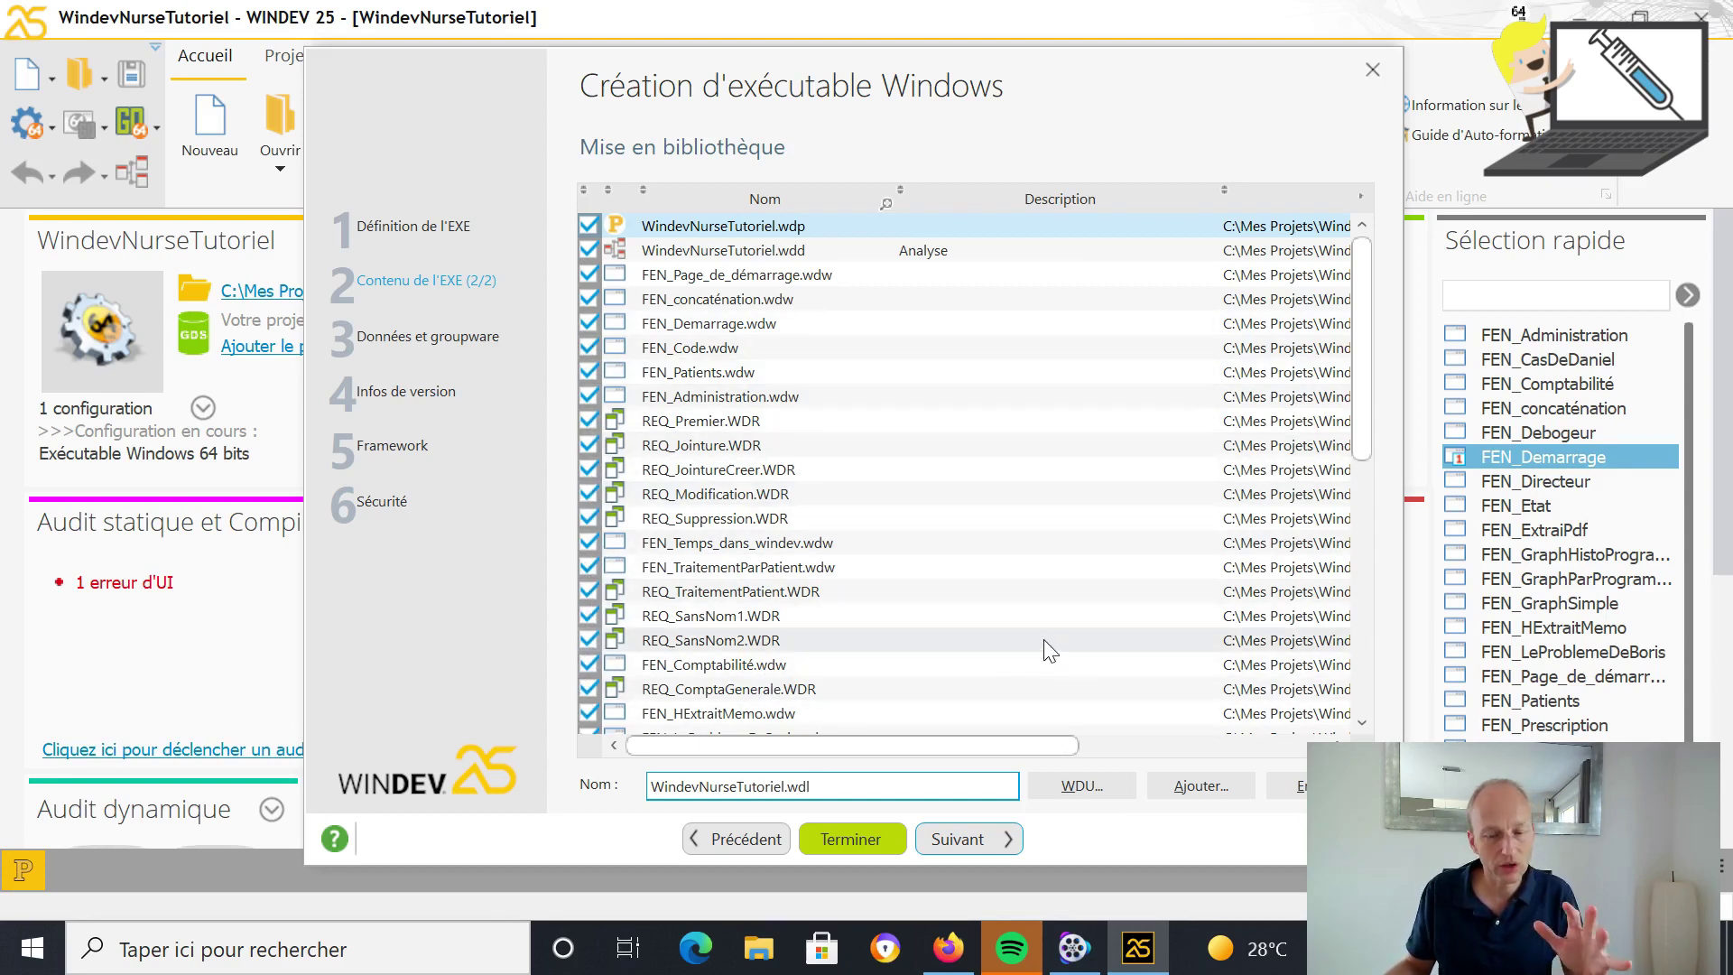
{"action": "left_click", "coordinate": [975, 841]}
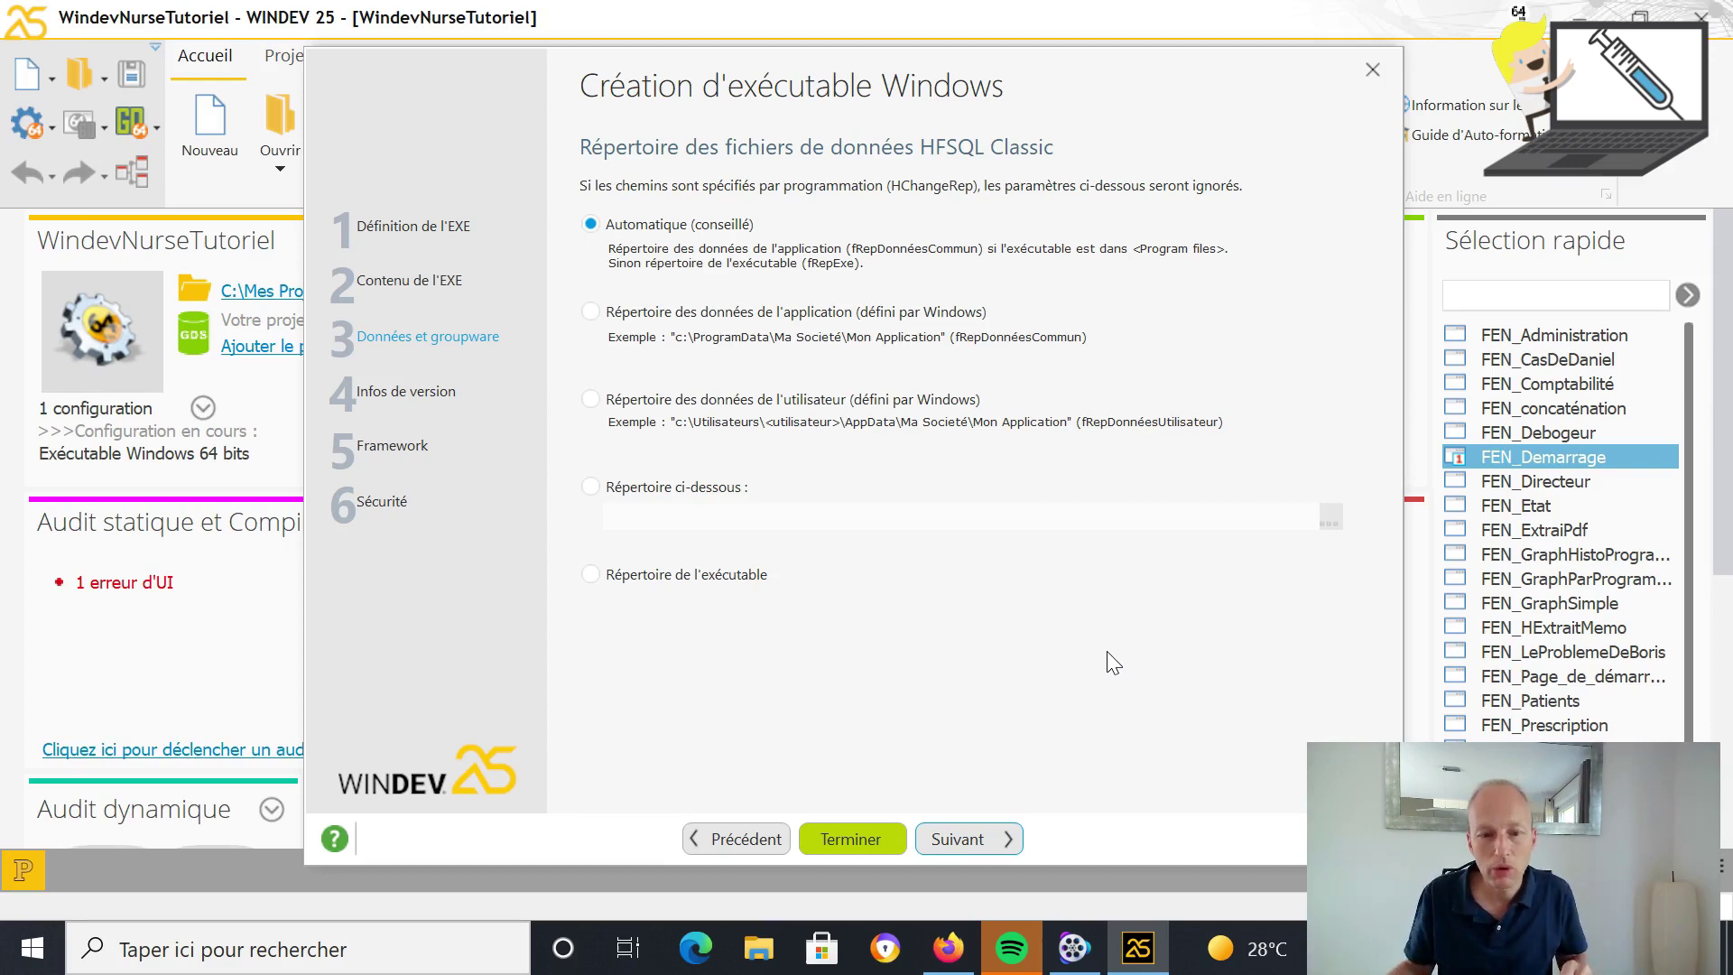
Keep the automatic directory for the HFSQL Classic data files and set the executable's copyright to 2021
{"action": "left_click", "coordinate": [635, 220]}
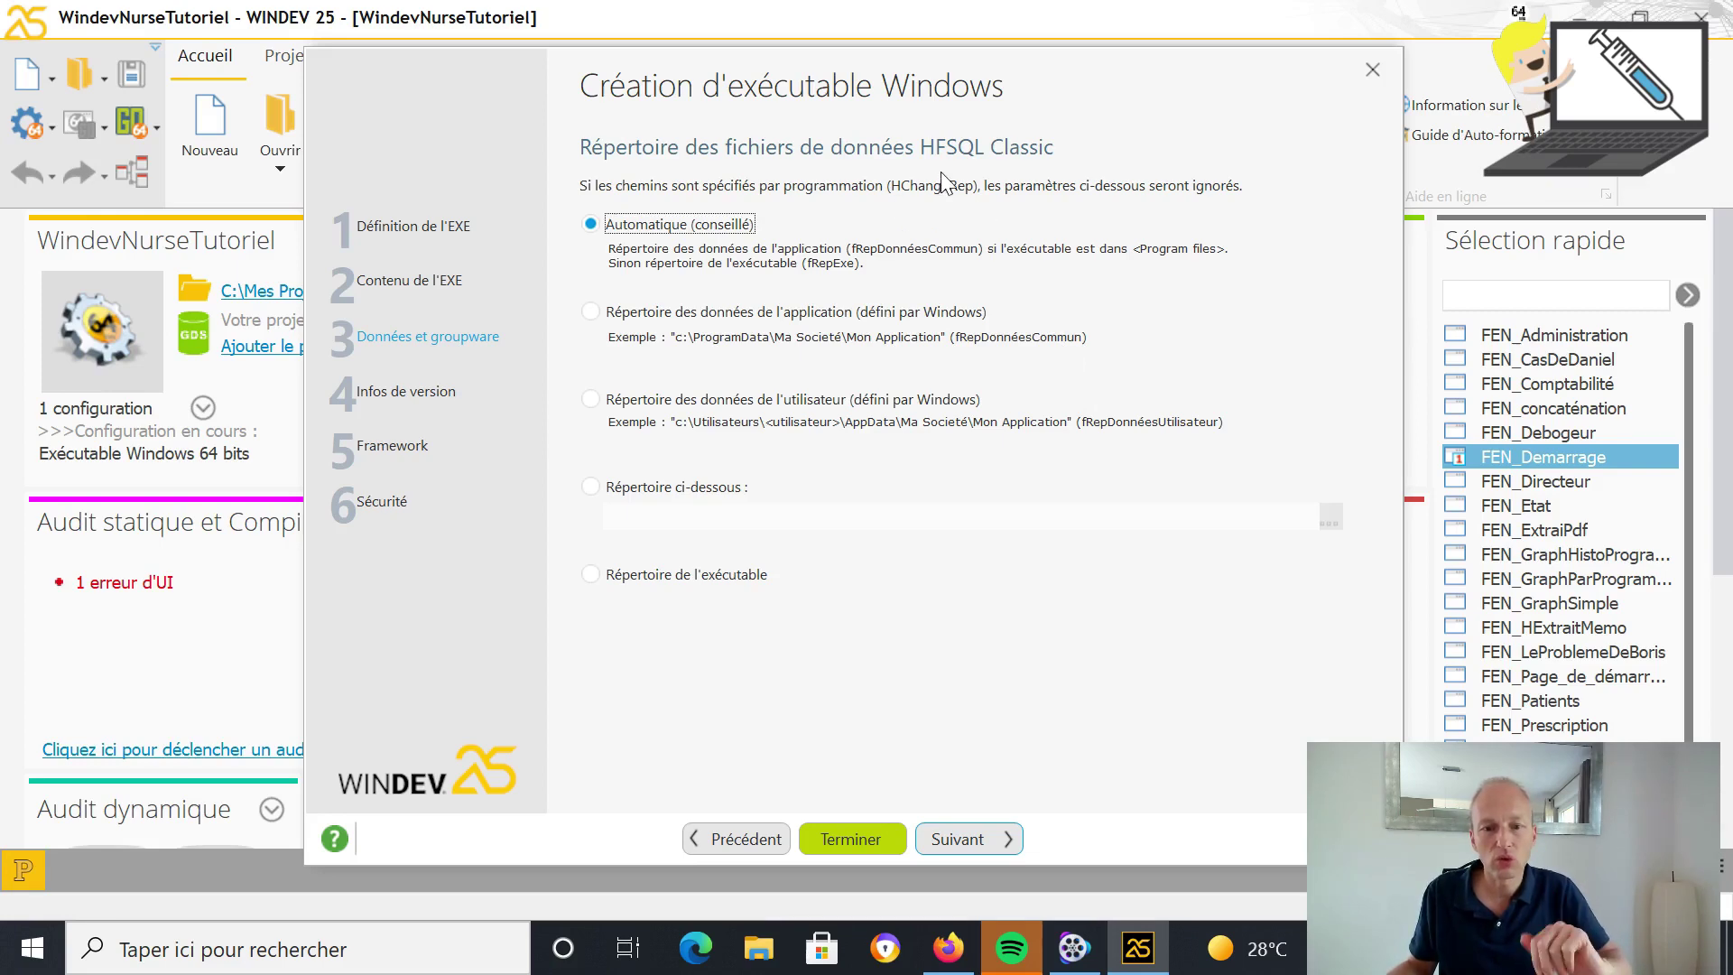
{"action": "left_click", "coordinate": [994, 841]}
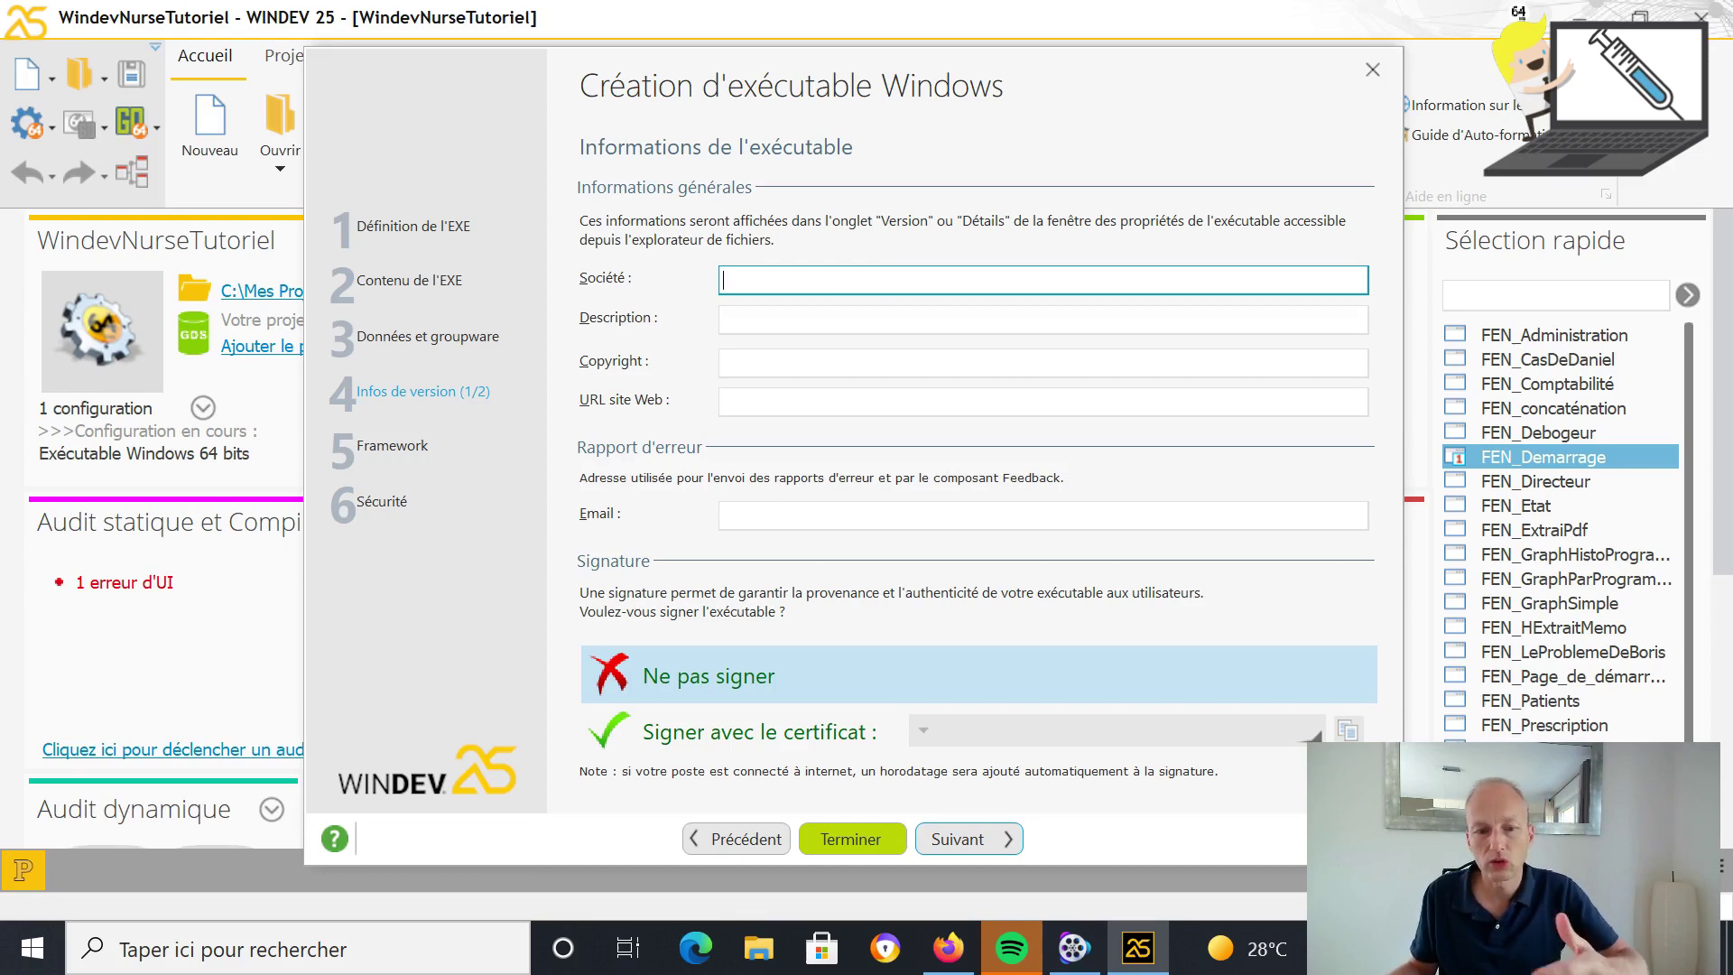
{"action": "left_click", "coordinate": [727, 319]}
{"action": "left_click", "coordinate": [831, 354]}
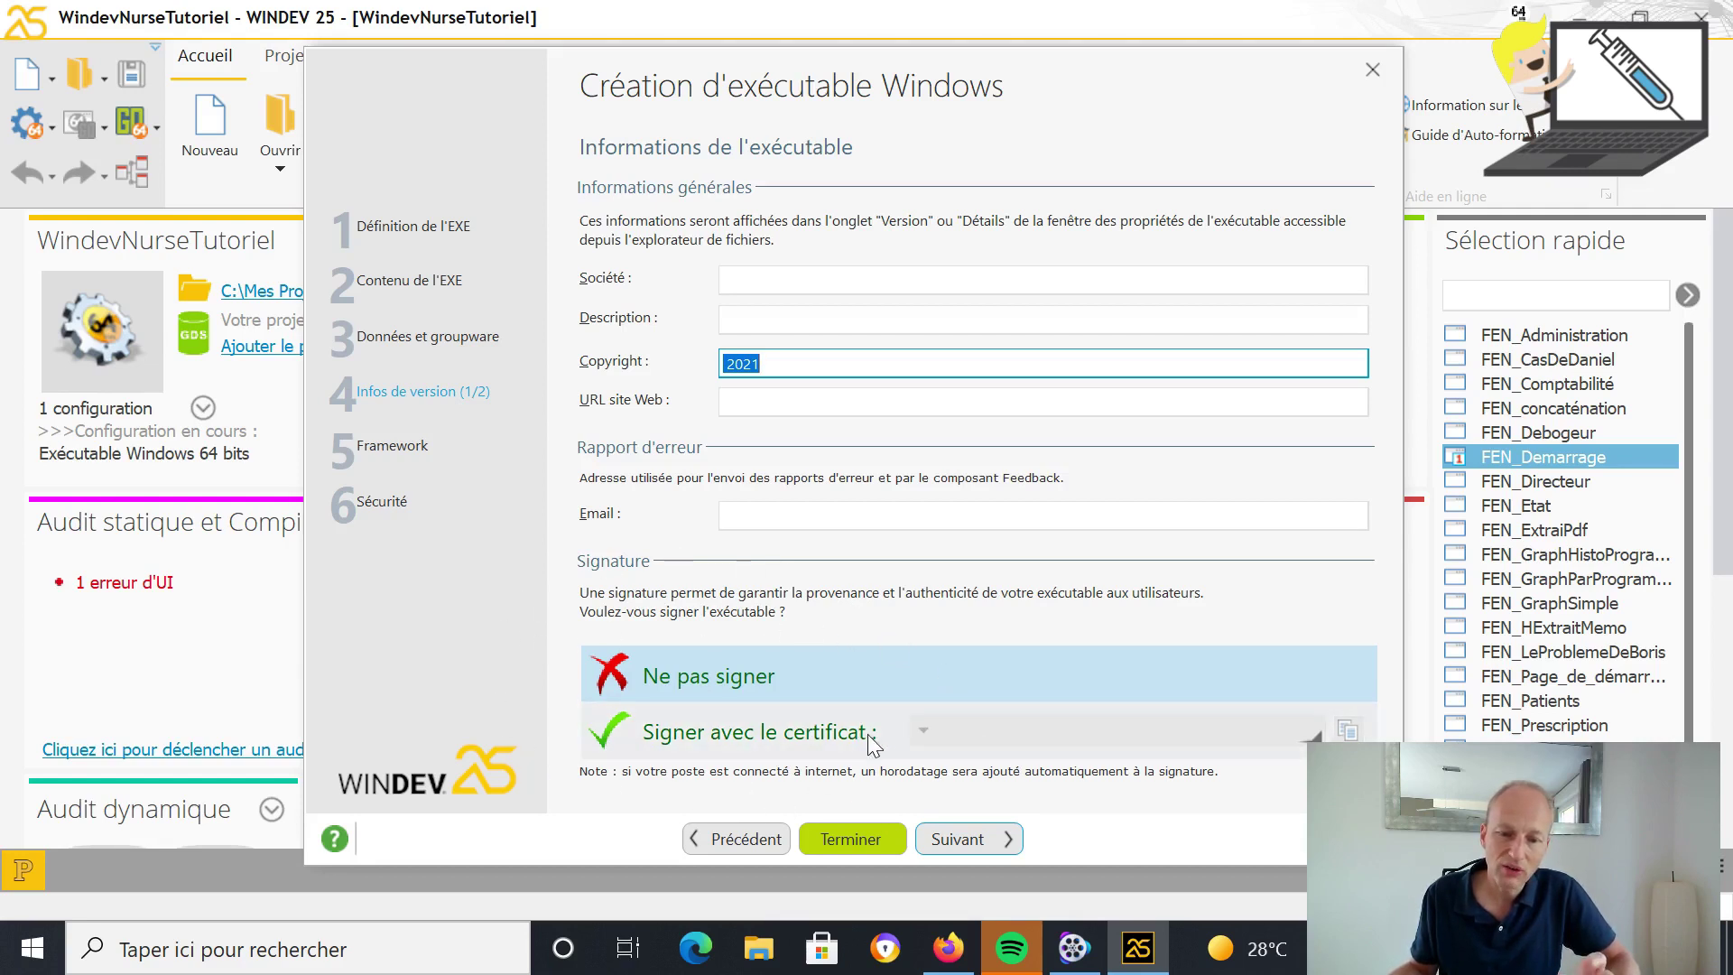
Check the list of signing certificates, leave the executable unsigned and proceed to the version number settings
{"action": "left_click", "coordinate": [919, 734]}
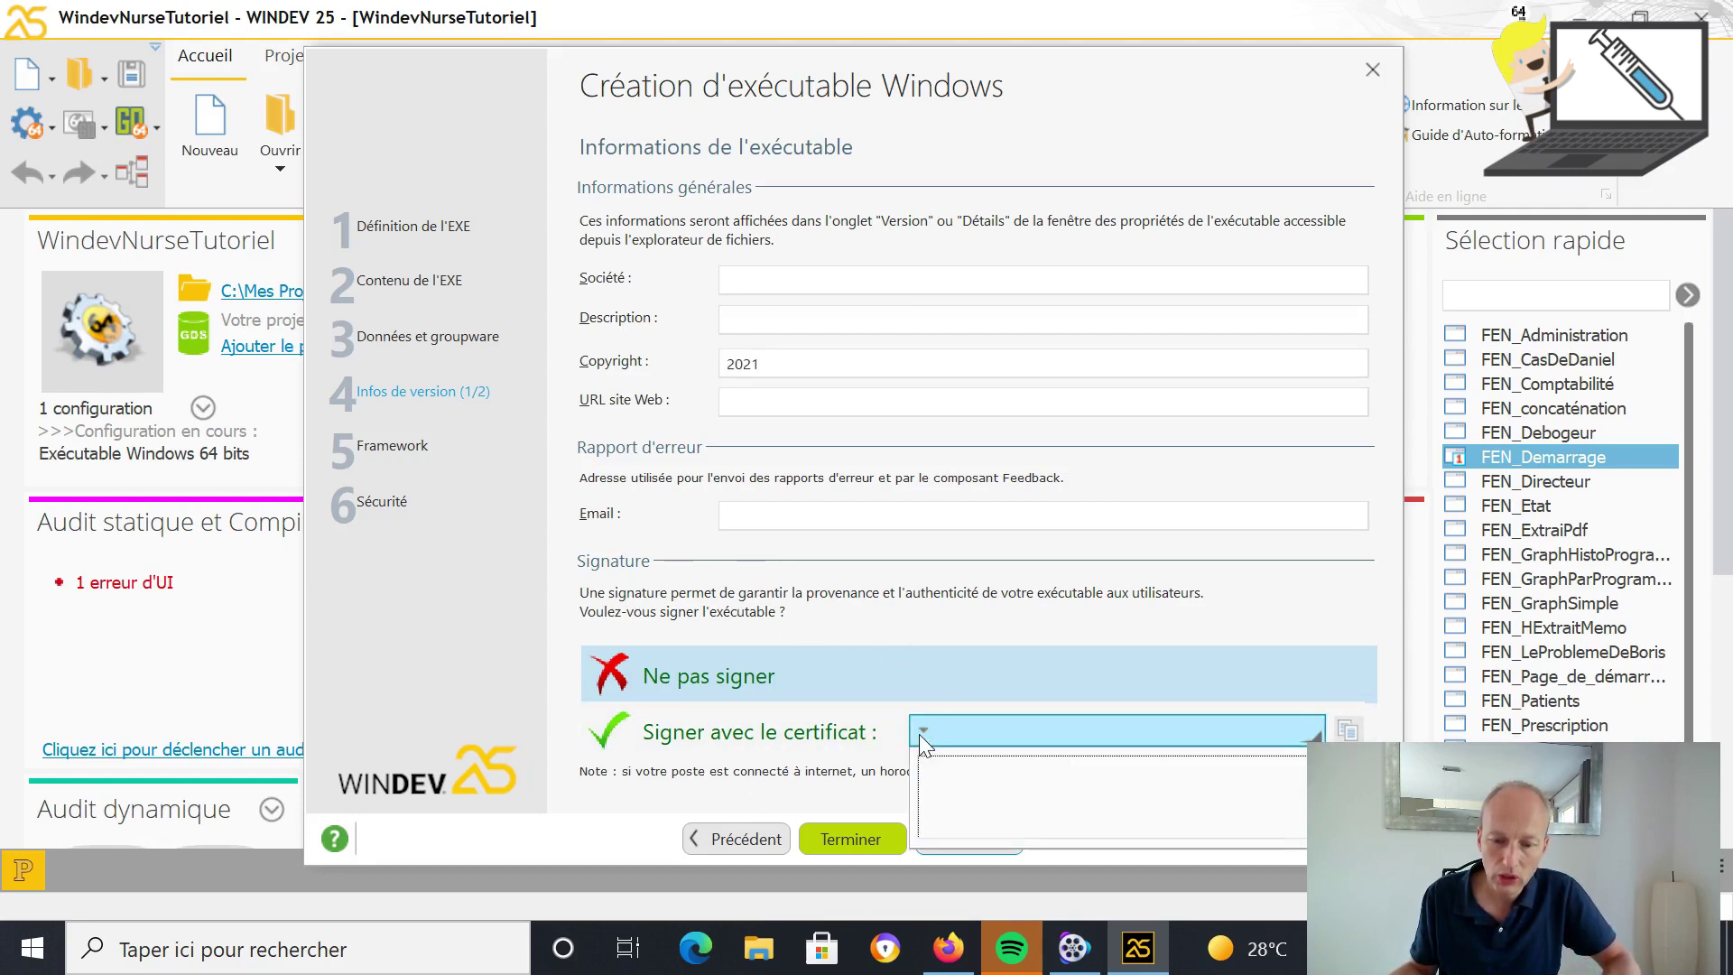
{"action": "left_click", "coordinate": [918, 734]}
{"action": "left_click", "coordinate": [815, 737]}
{"action": "left_click", "coordinate": [928, 736]}
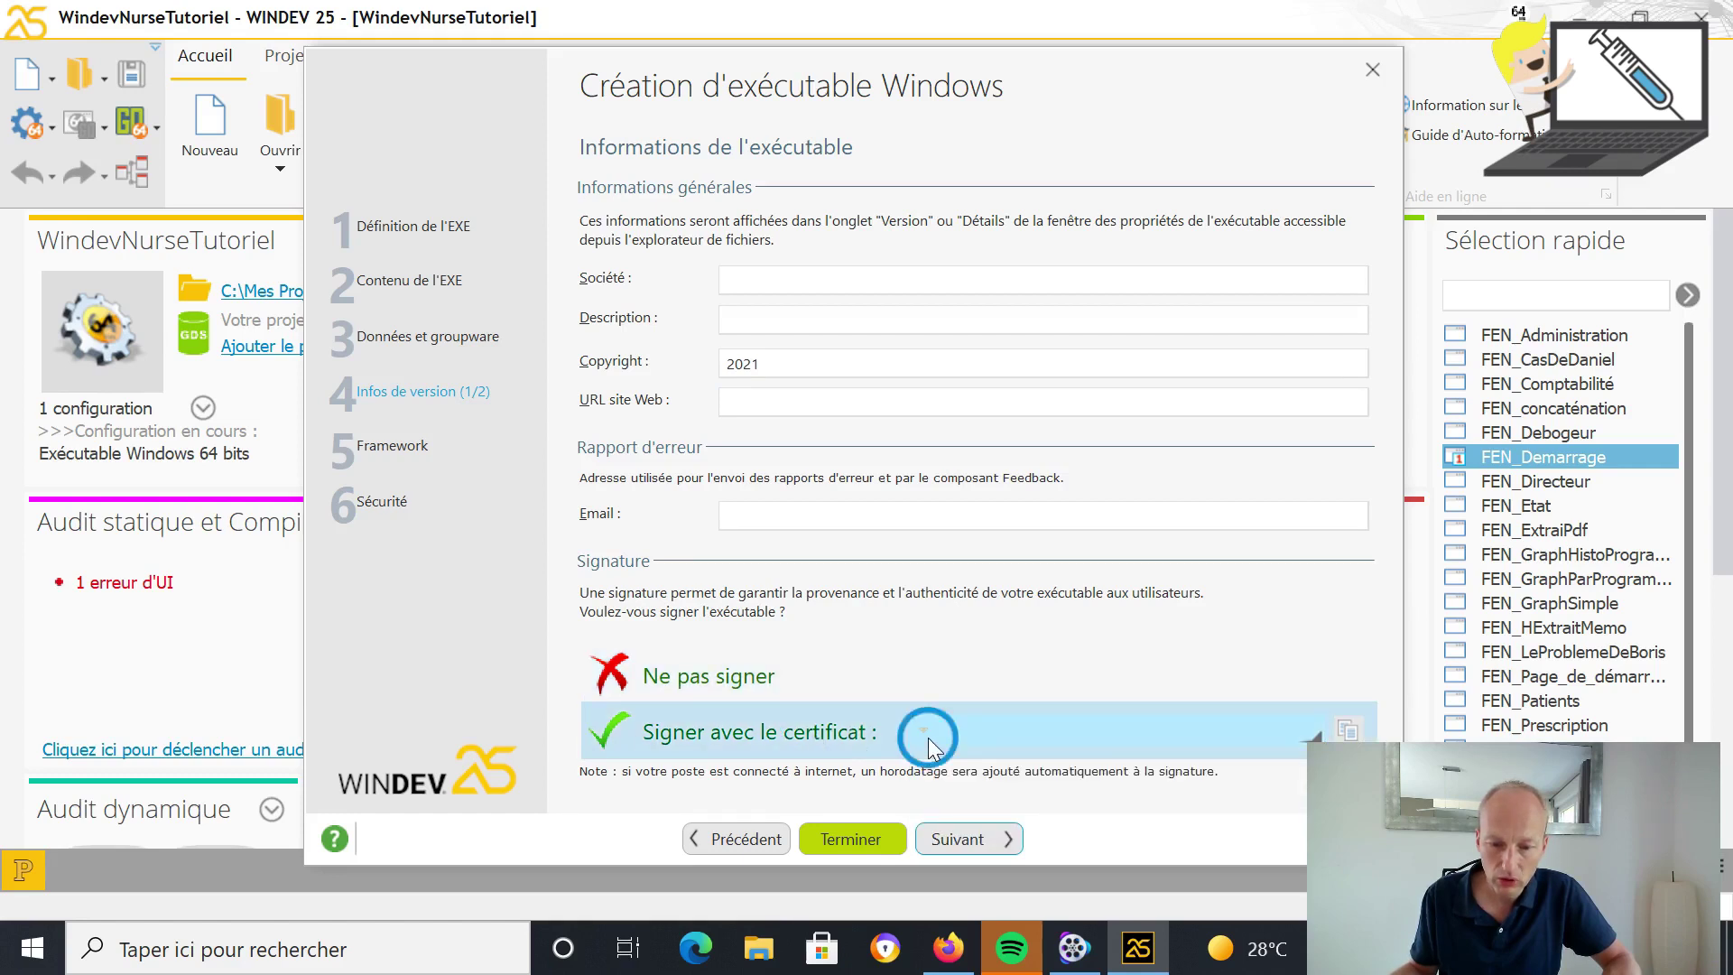
{"action": "left_click", "coordinate": [928, 738]}
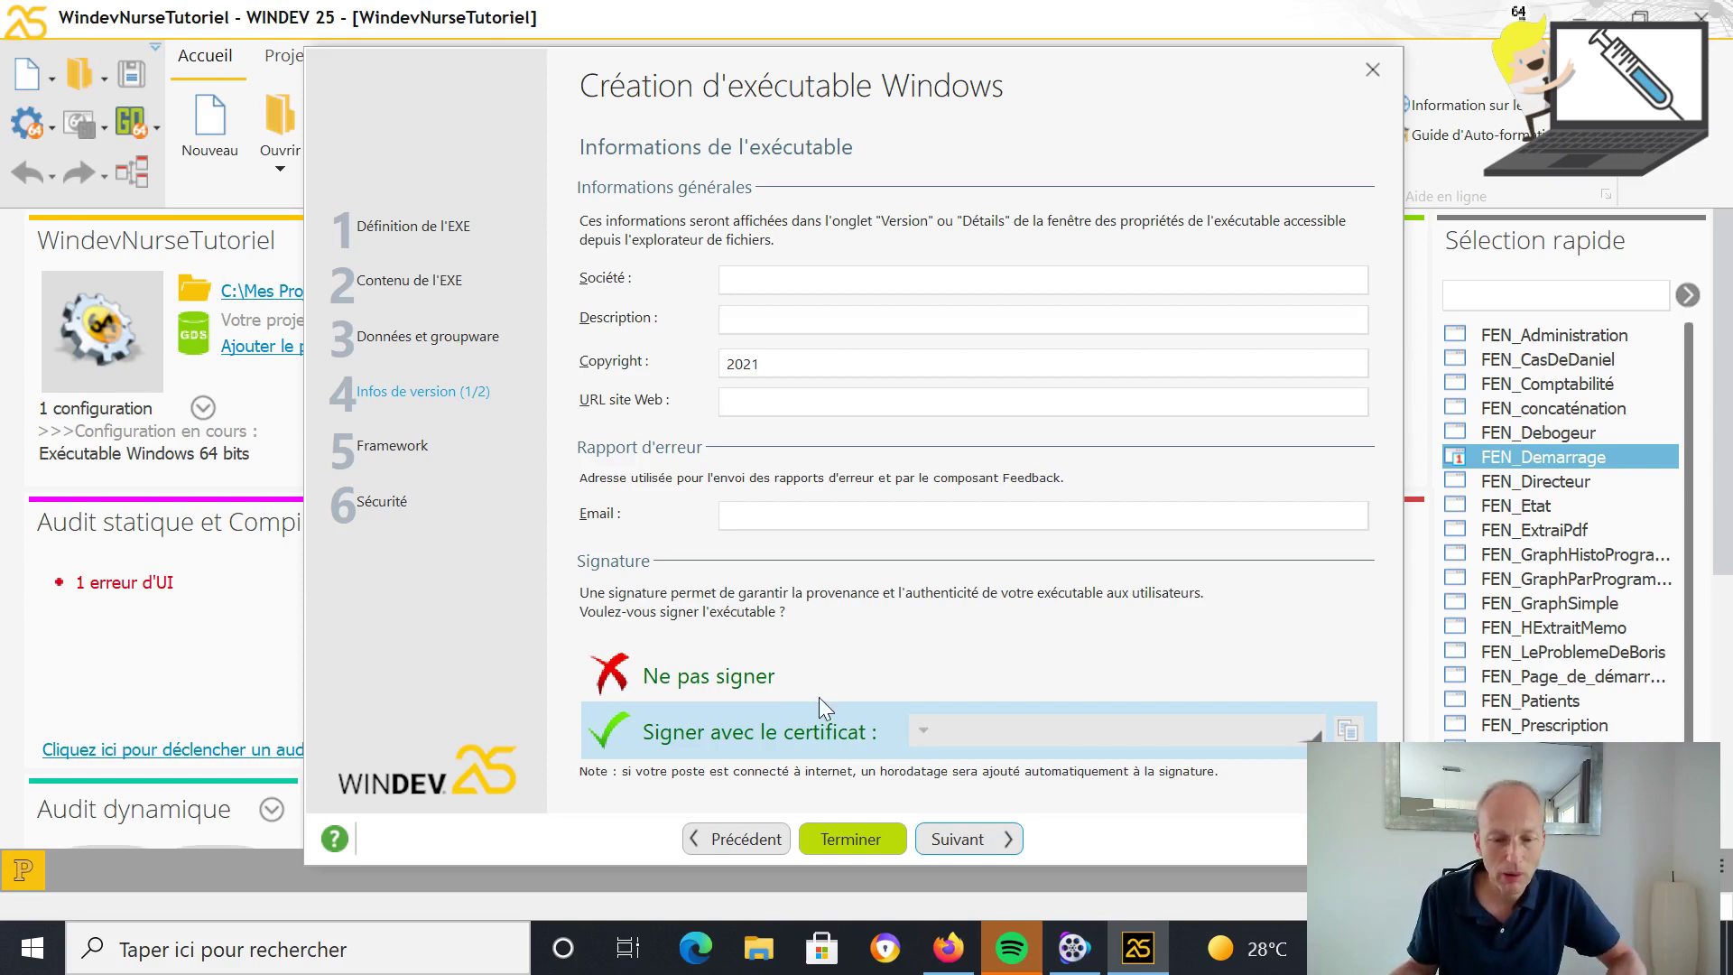
{"action": "left_click", "coordinate": [790, 677]}
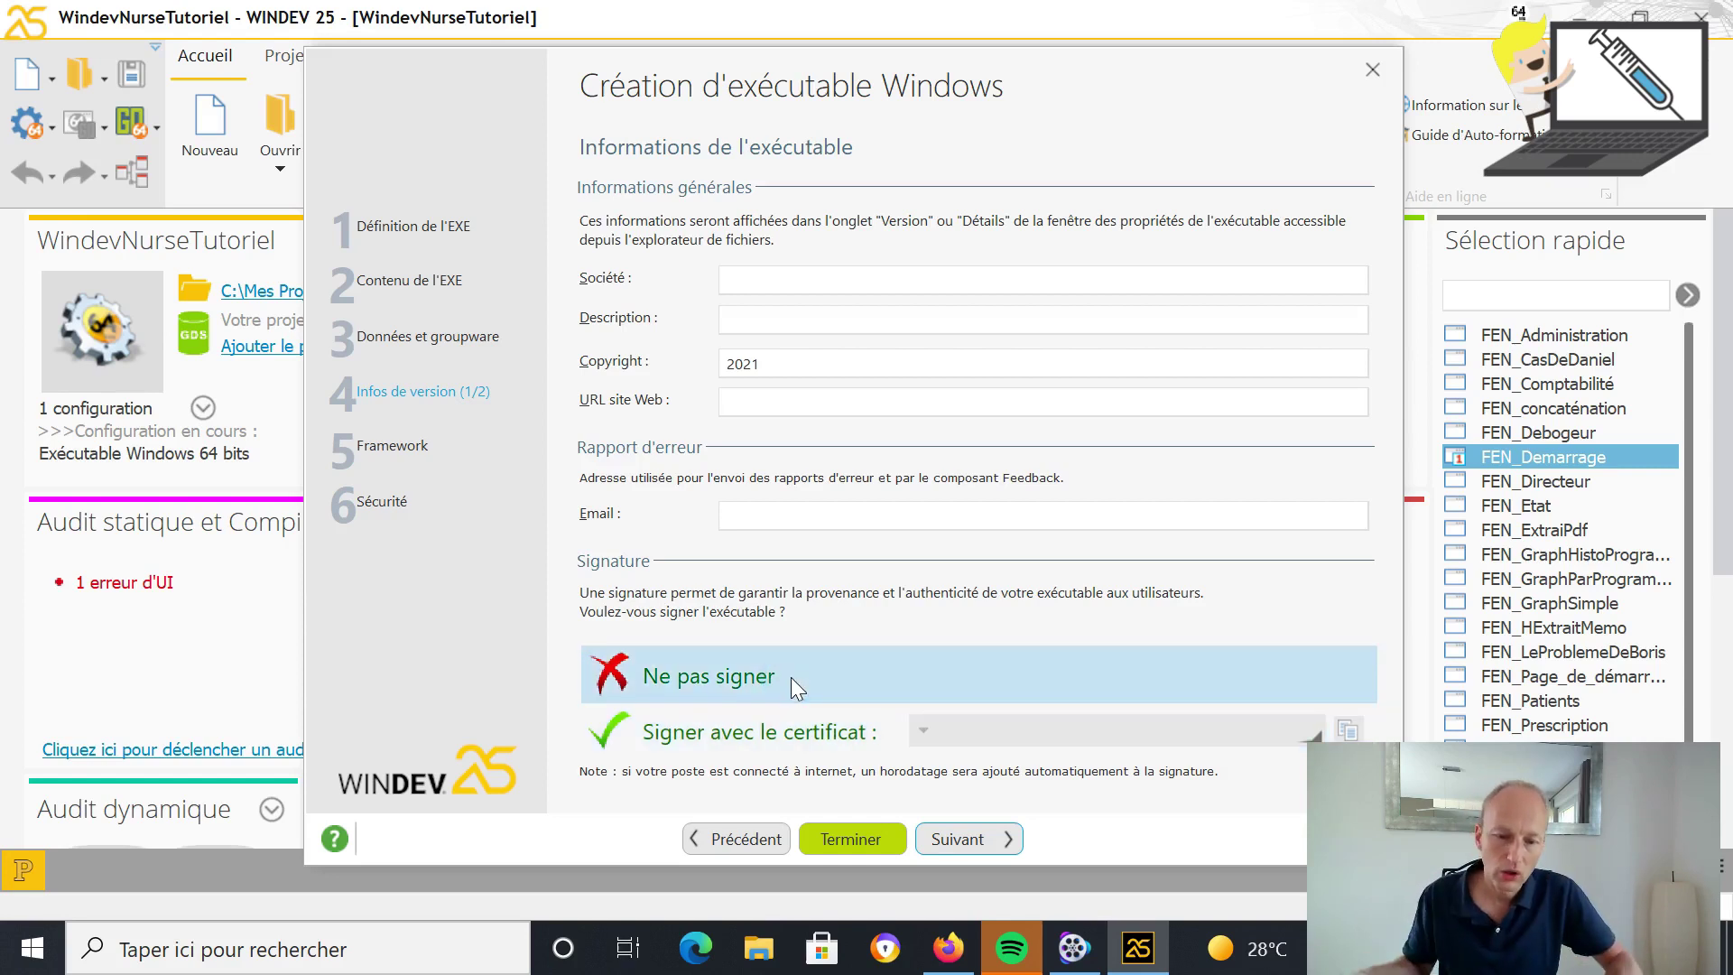
{"action": "left_click", "coordinate": [993, 838]}
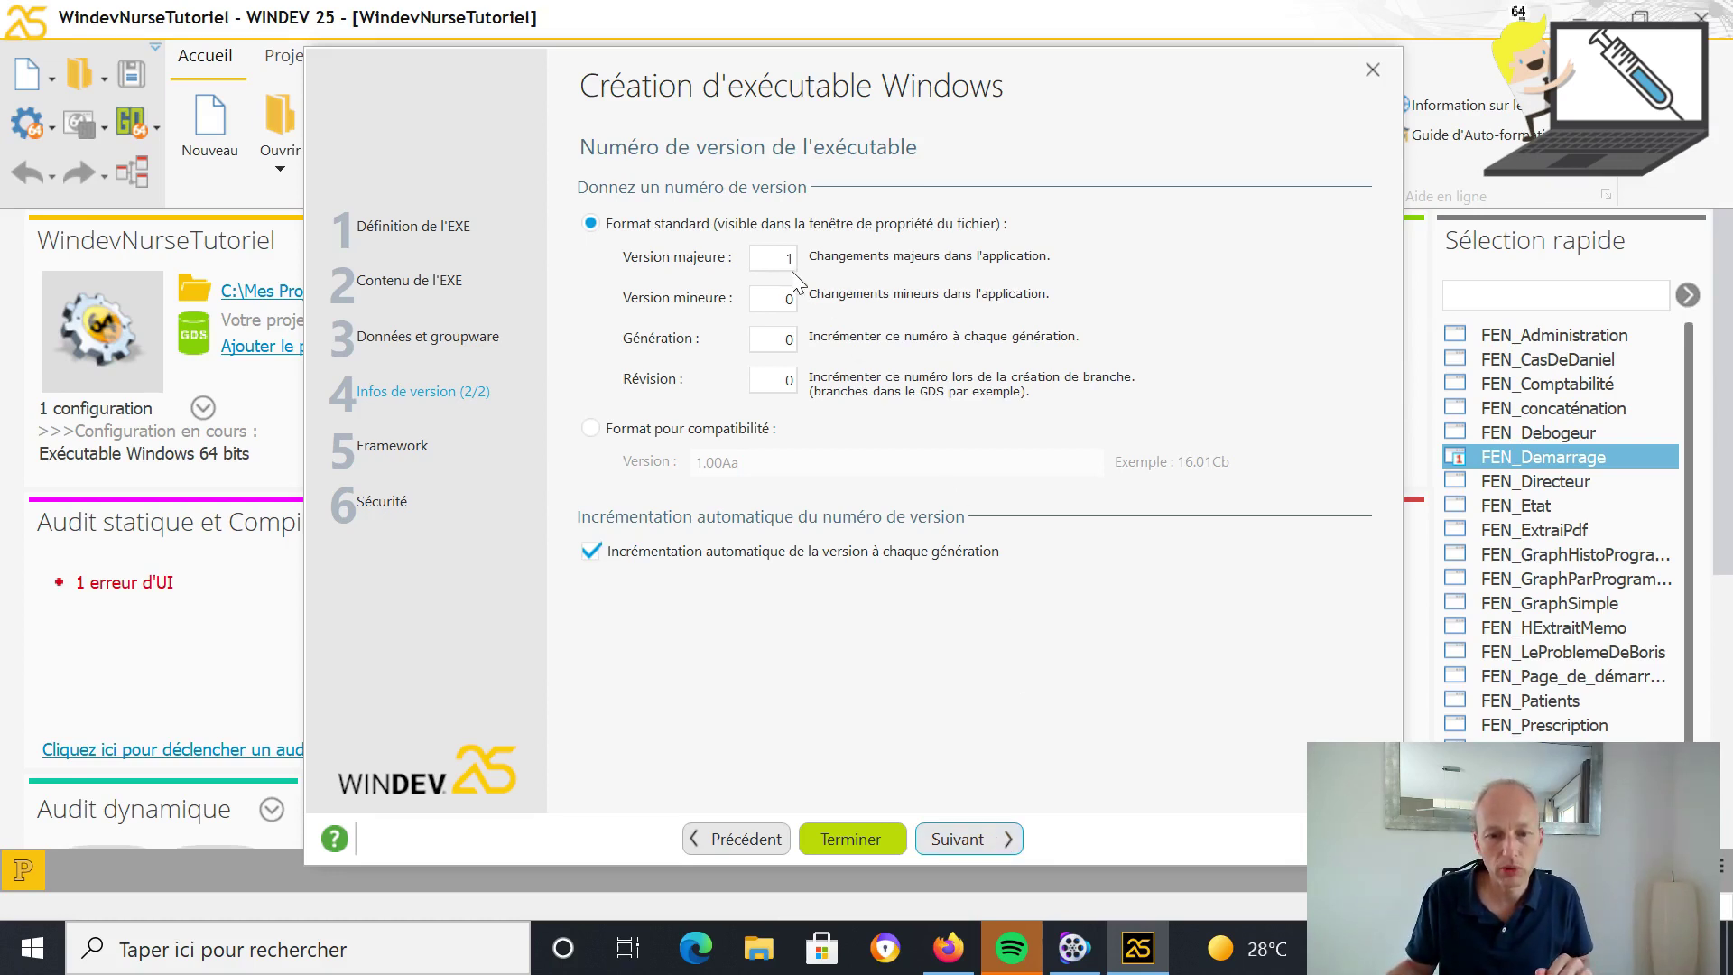
Switch to the compatibility version format with version 2021.1 and disable automatic version incrementing at each generation
{"action": "left_click", "coordinate": [773, 258]}
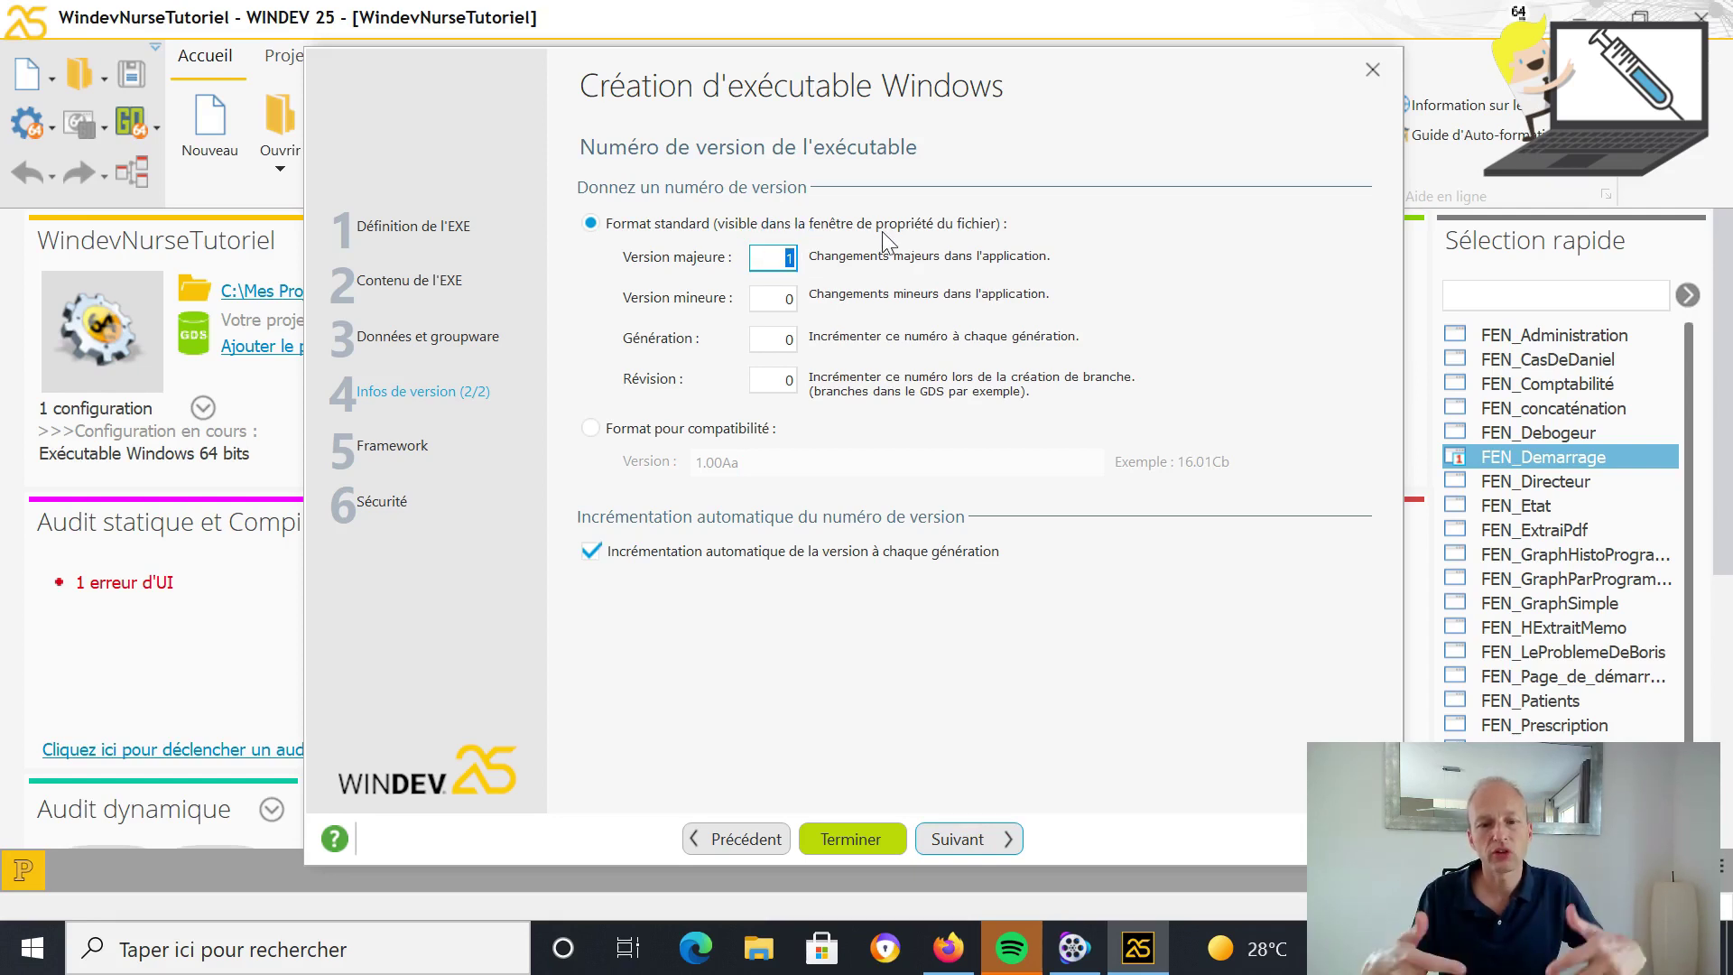
{"action": "left_click", "coordinate": [594, 430]}
{"action": "left_click", "coordinate": [698, 451]}
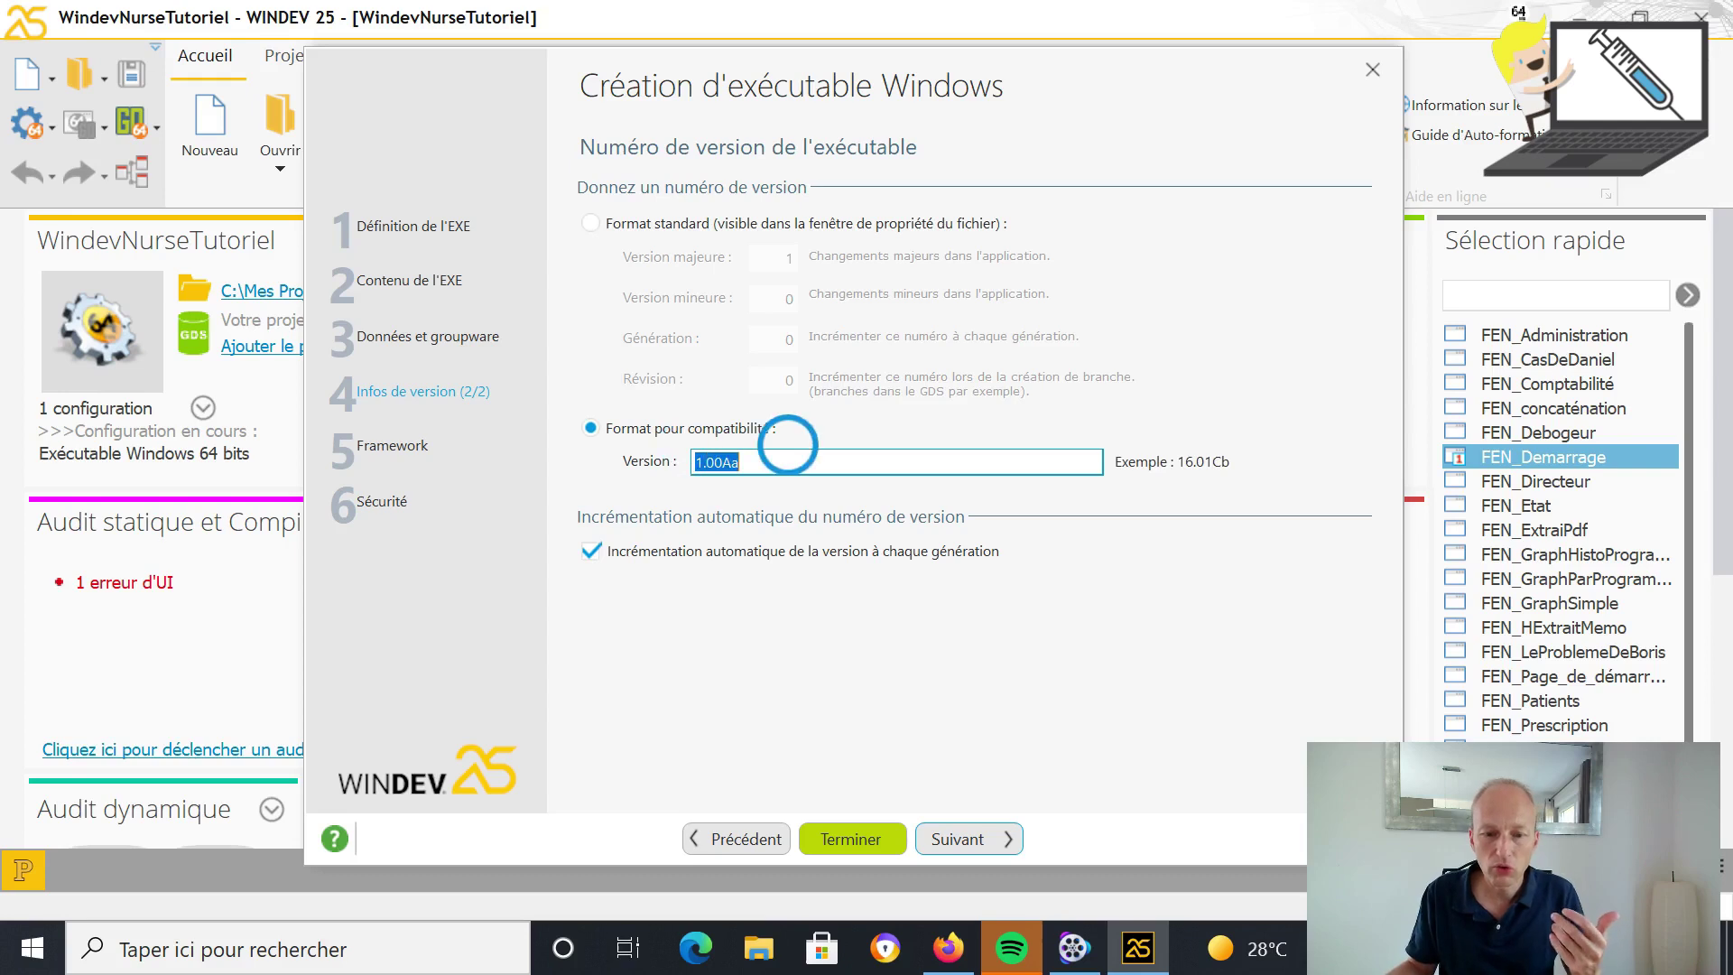
{"action": "type", "text": "2021"}
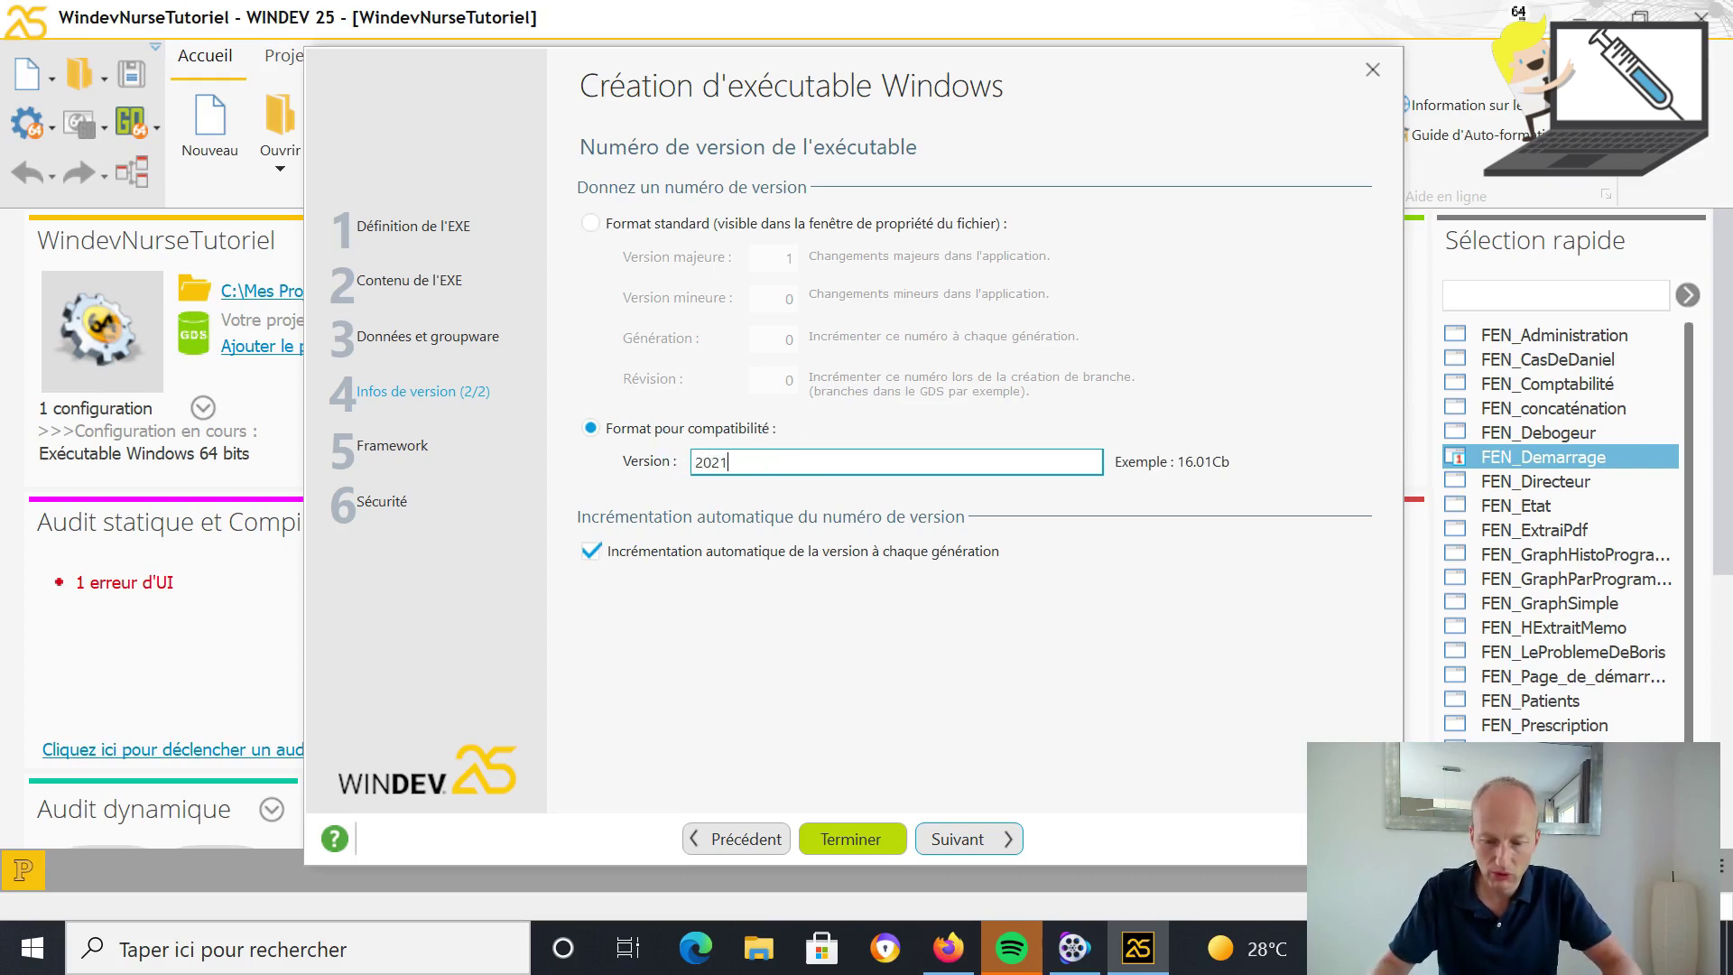
{"action": "type", "text": ".1"}
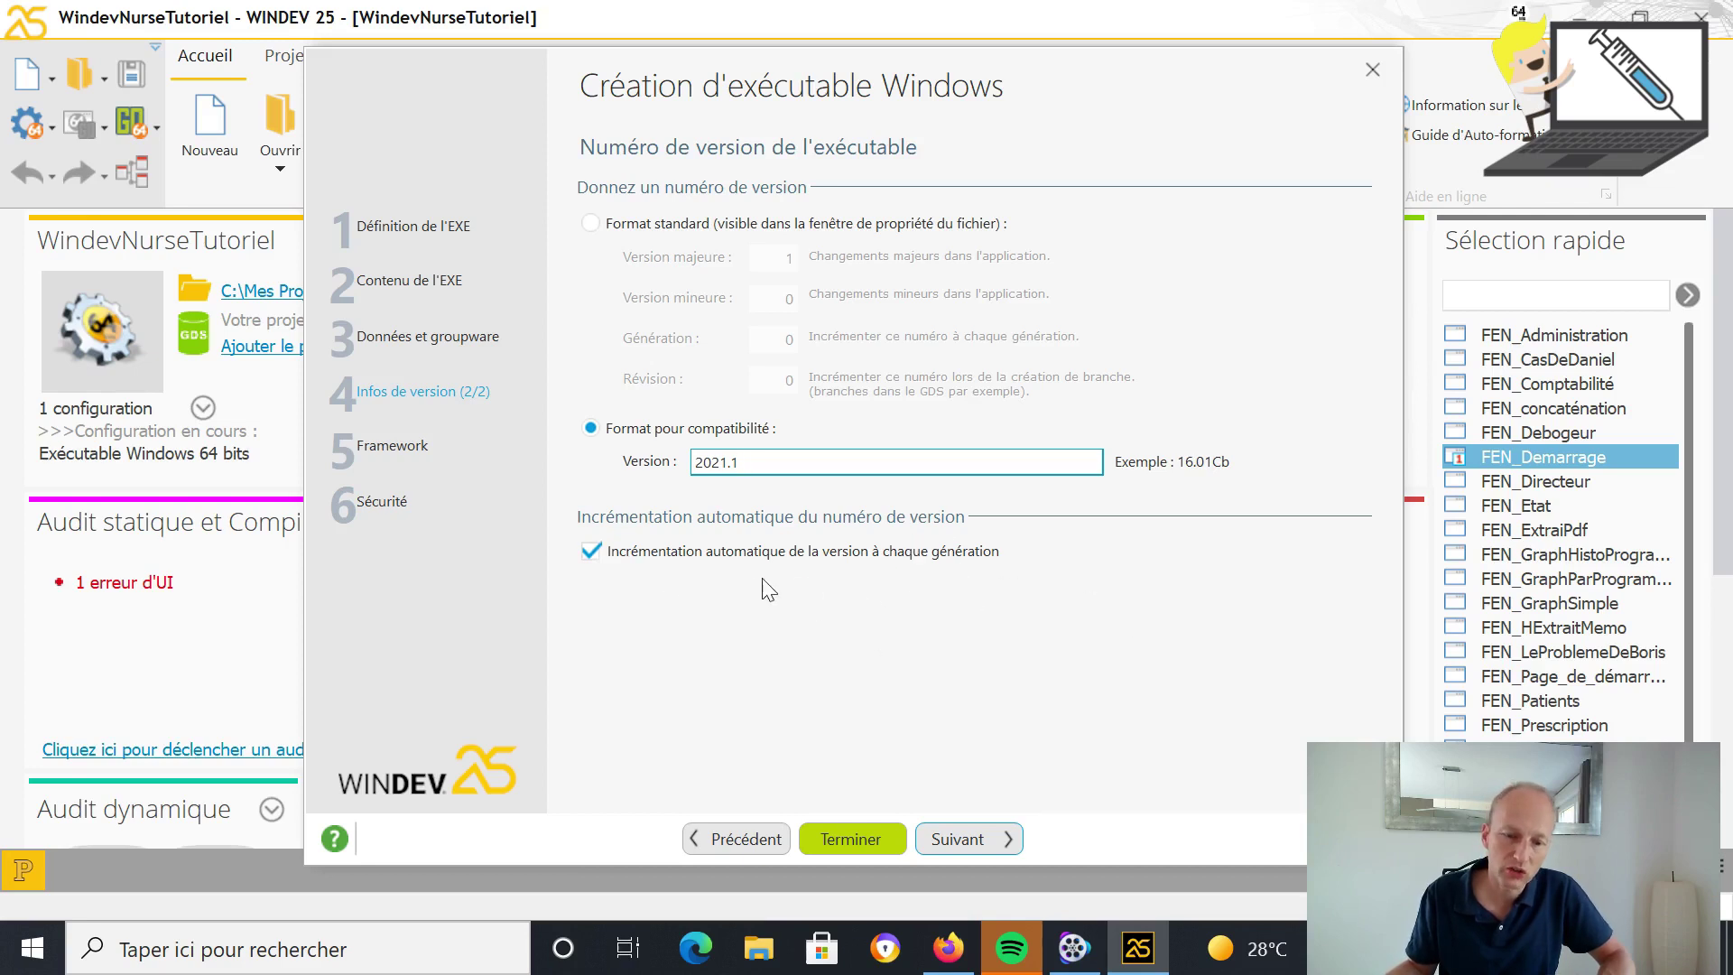
{"action": "left_click", "coordinate": [592, 552]}
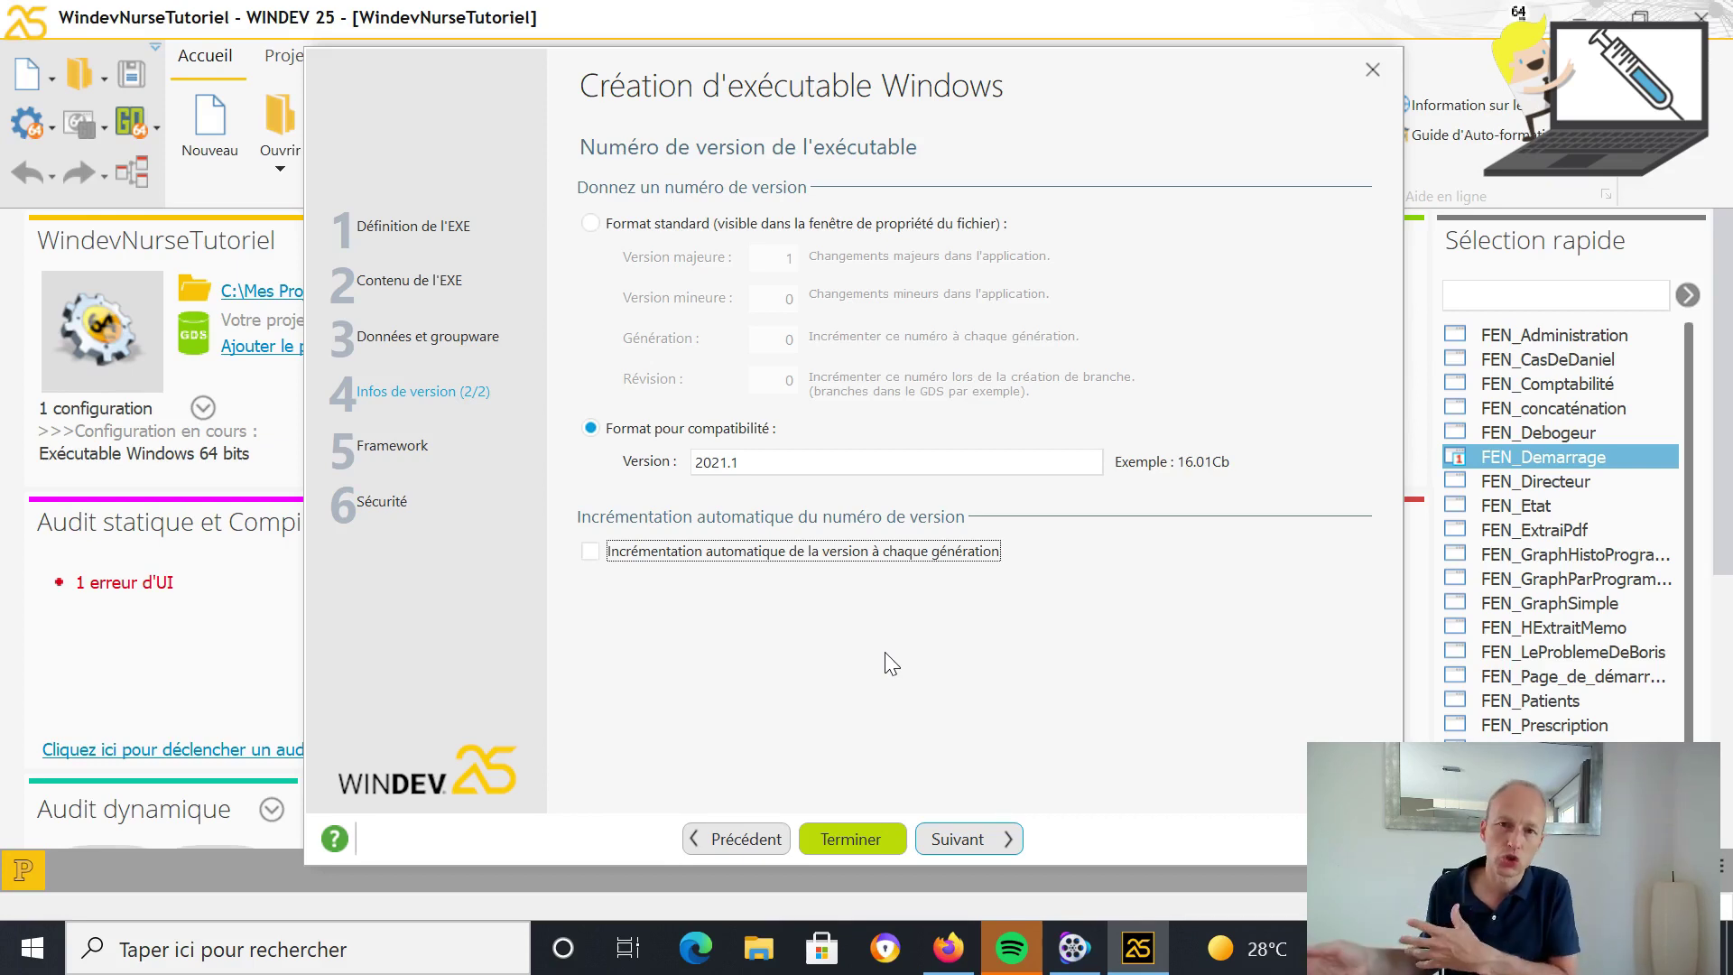
{"action": "left_click", "coordinate": [976, 839]}
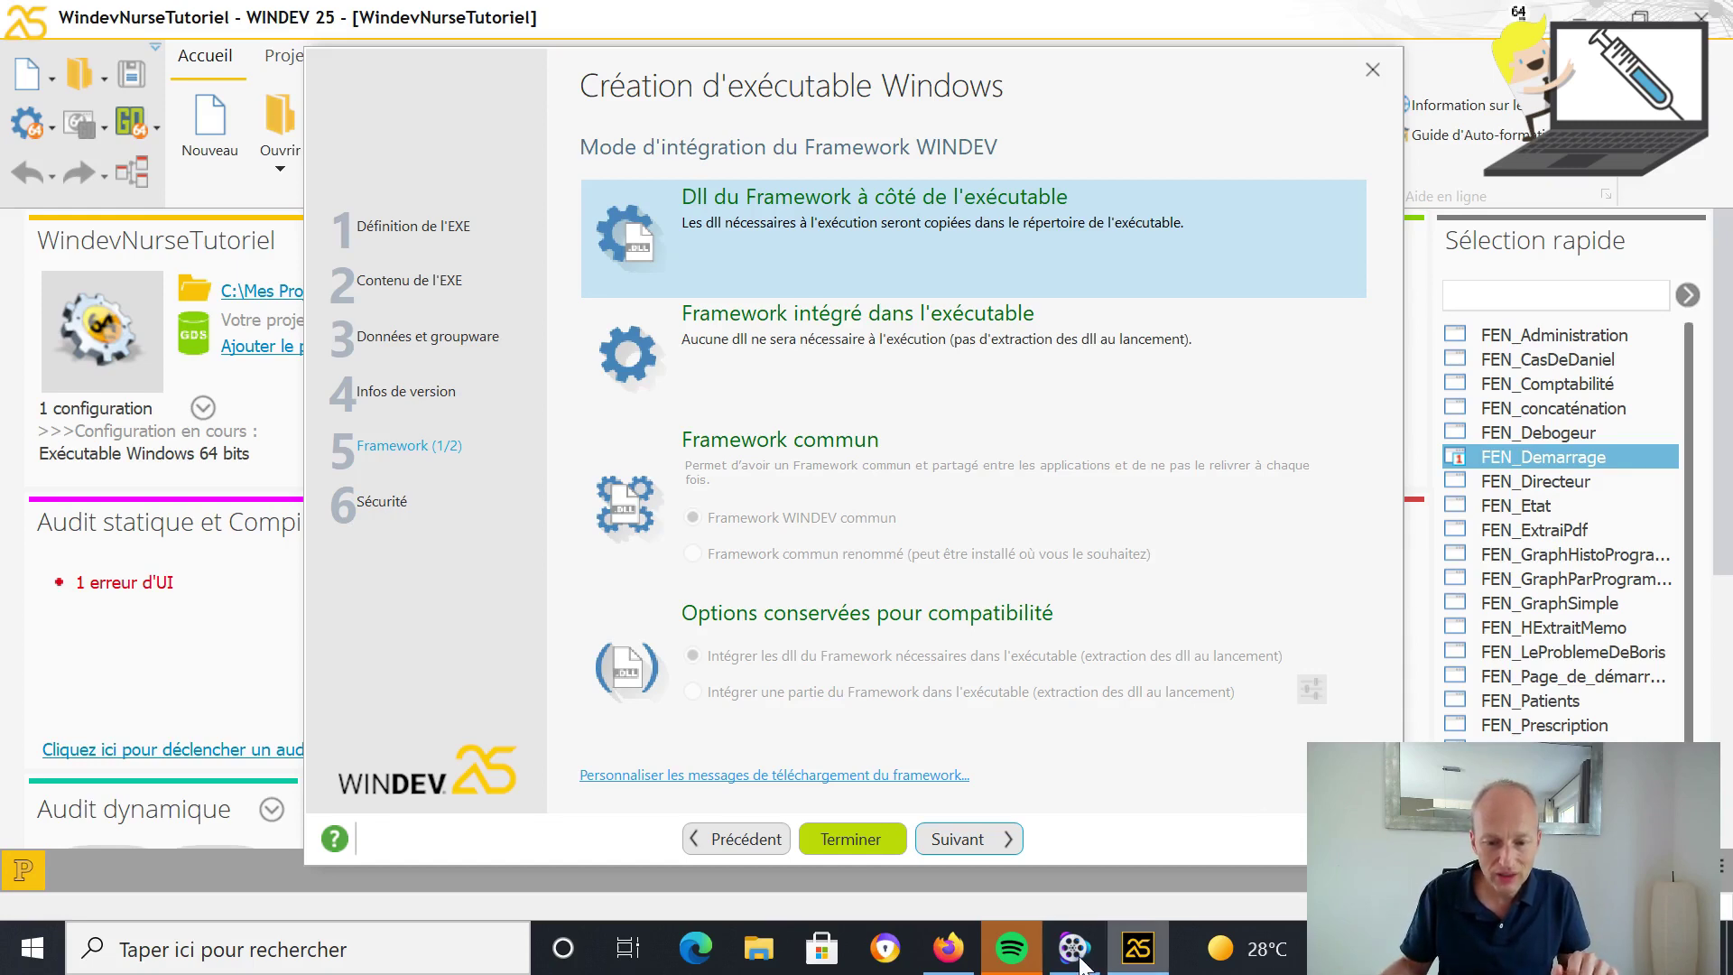
{"action": "left_click", "coordinate": [948, 948]}
{"action": "left_click", "coordinate": [452, 30]}
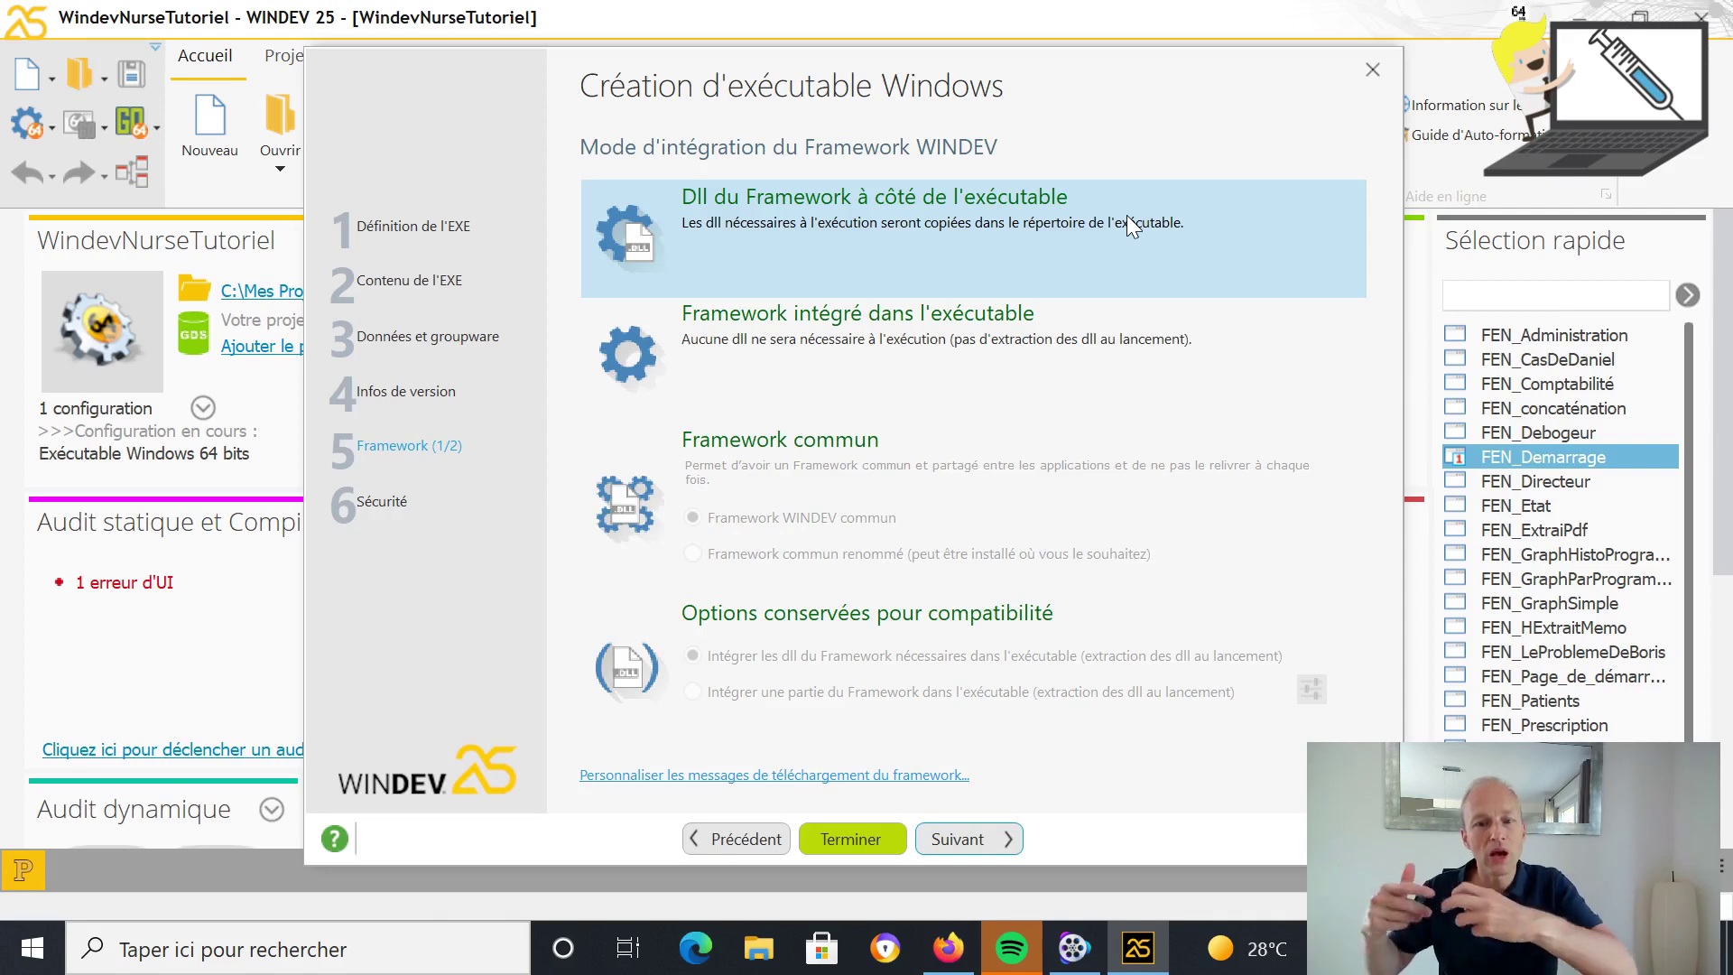
Keep the framework DLLs alongside the executable and accept the selected list of DLLs to load
{"action": "left_click", "coordinate": [1042, 342]}
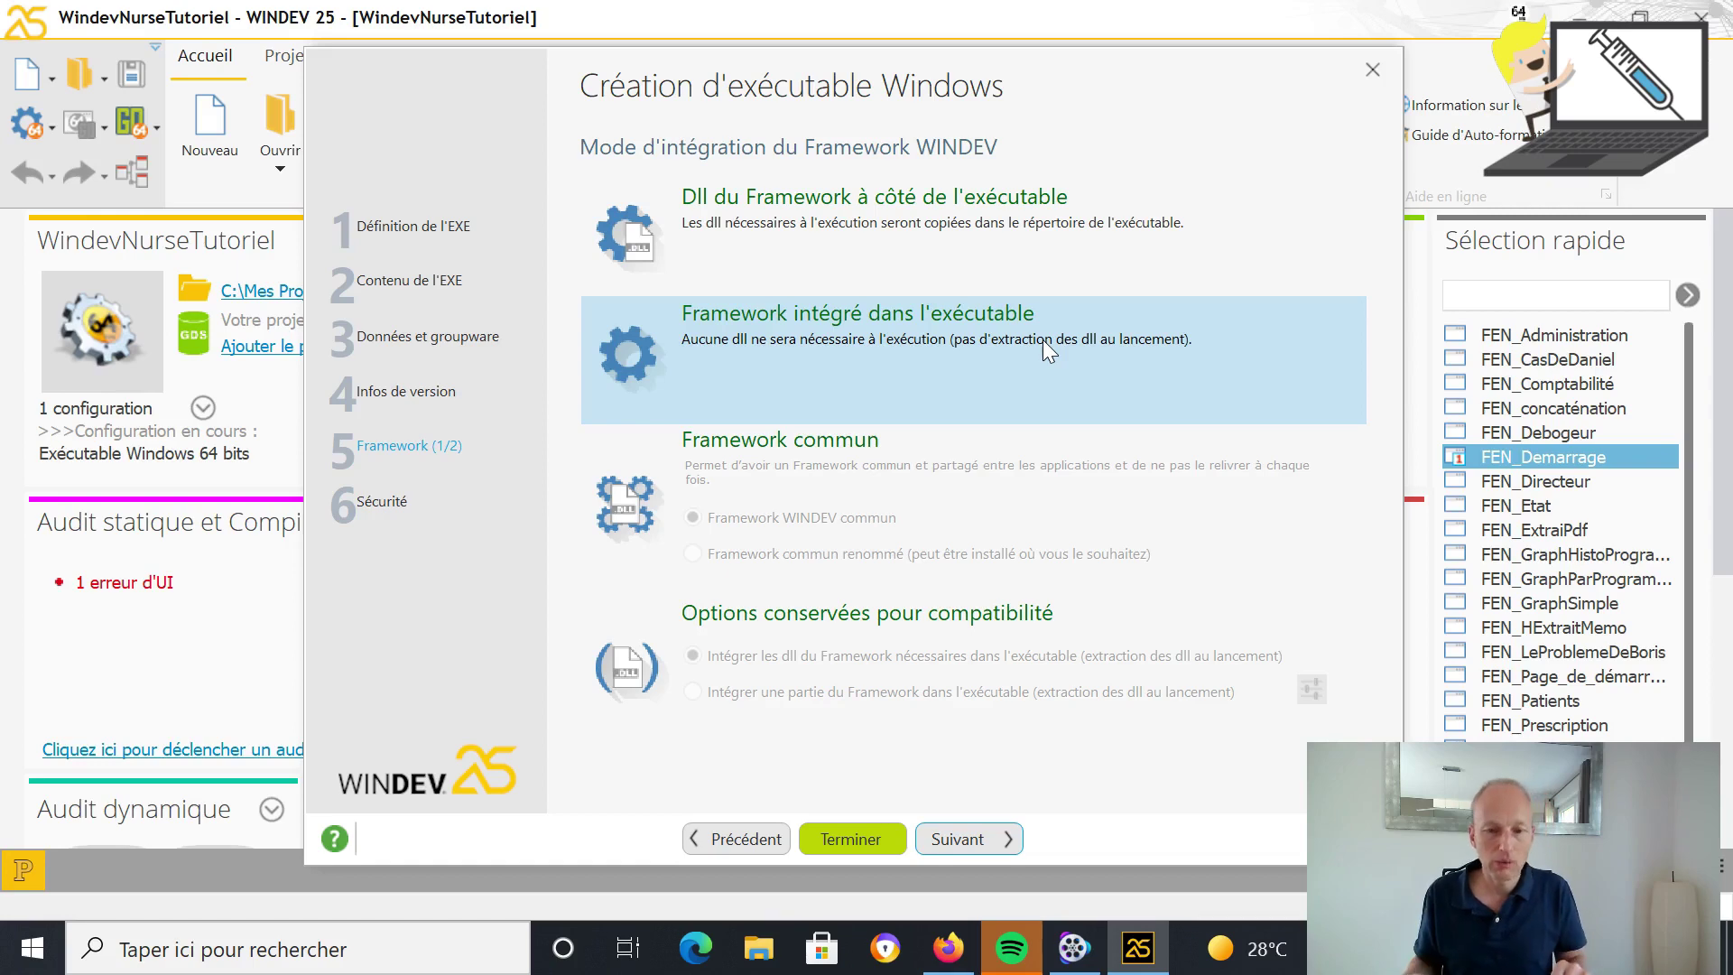
{"action": "left_click", "coordinate": [1016, 231]}
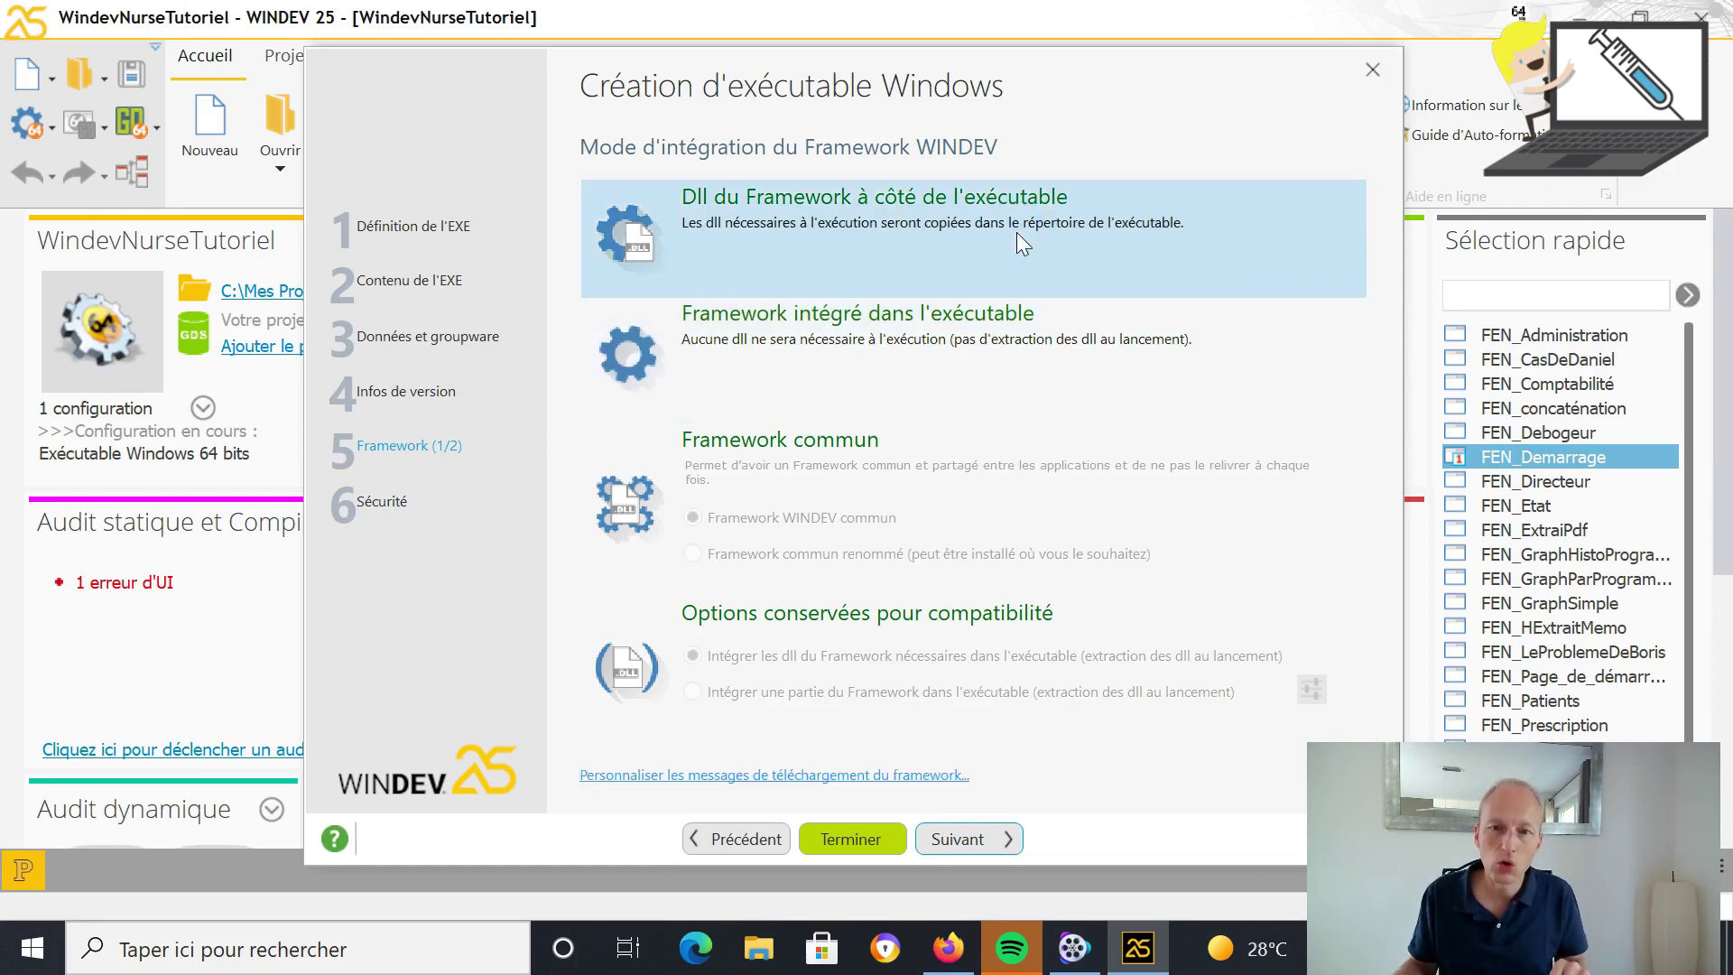
{"action": "left_click", "coordinate": [972, 834]}
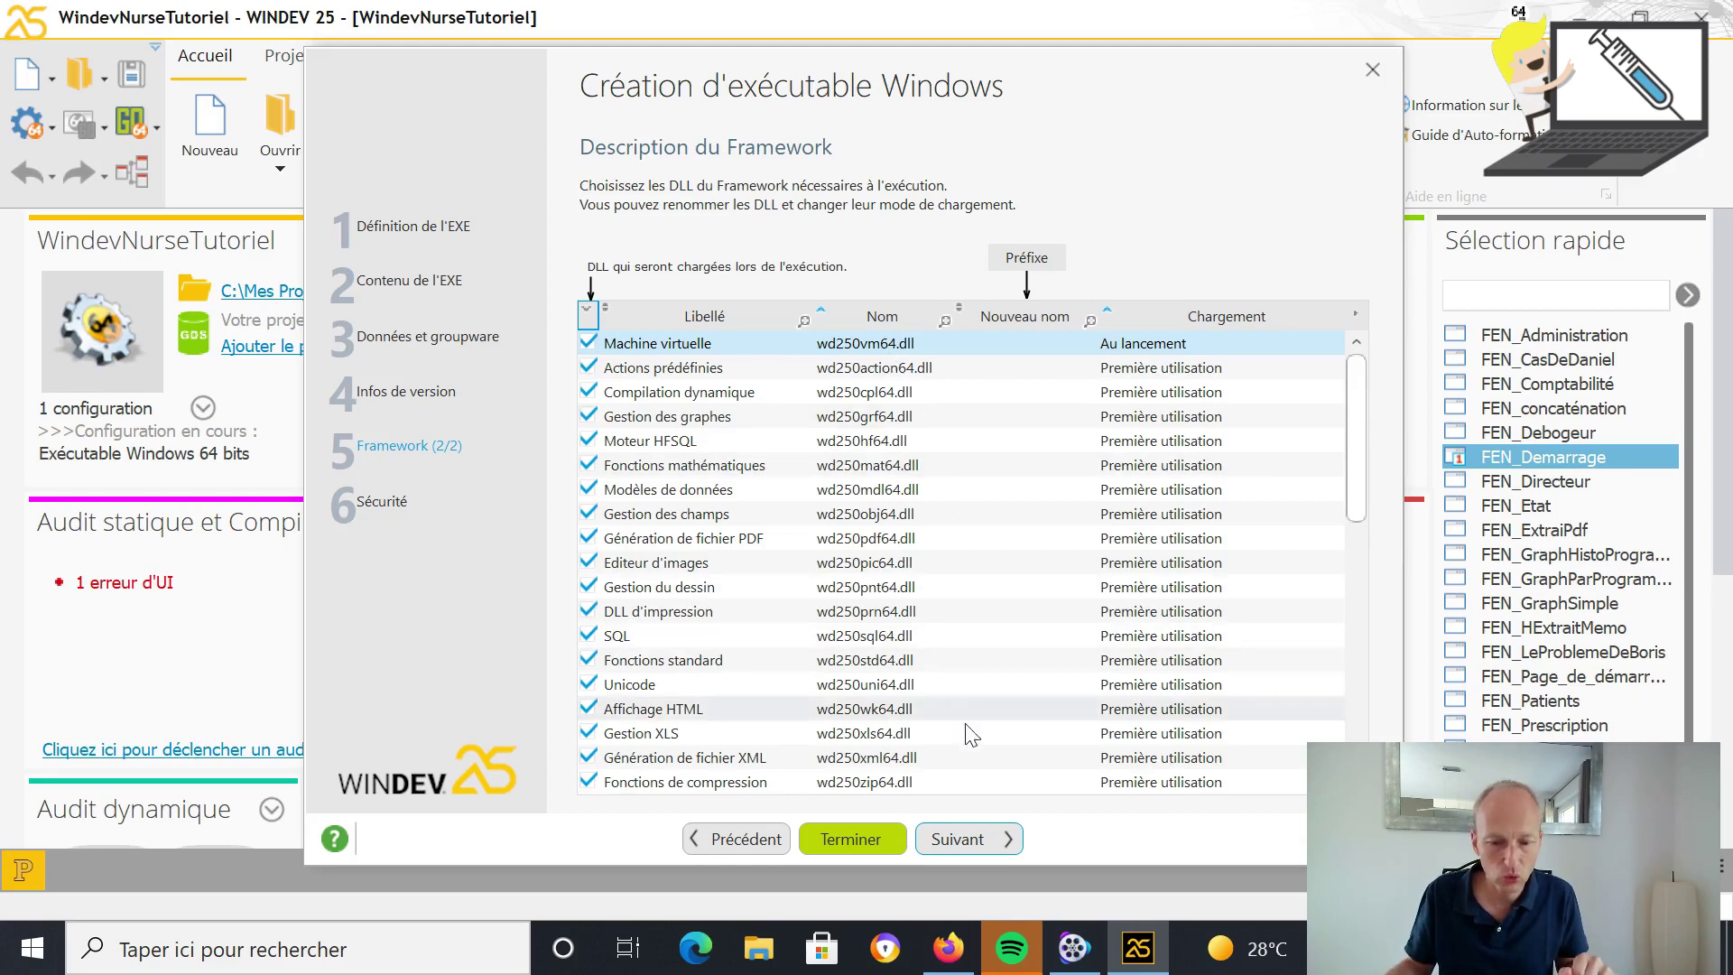
{"action": "left_click", "coordinate": [955, 839]}
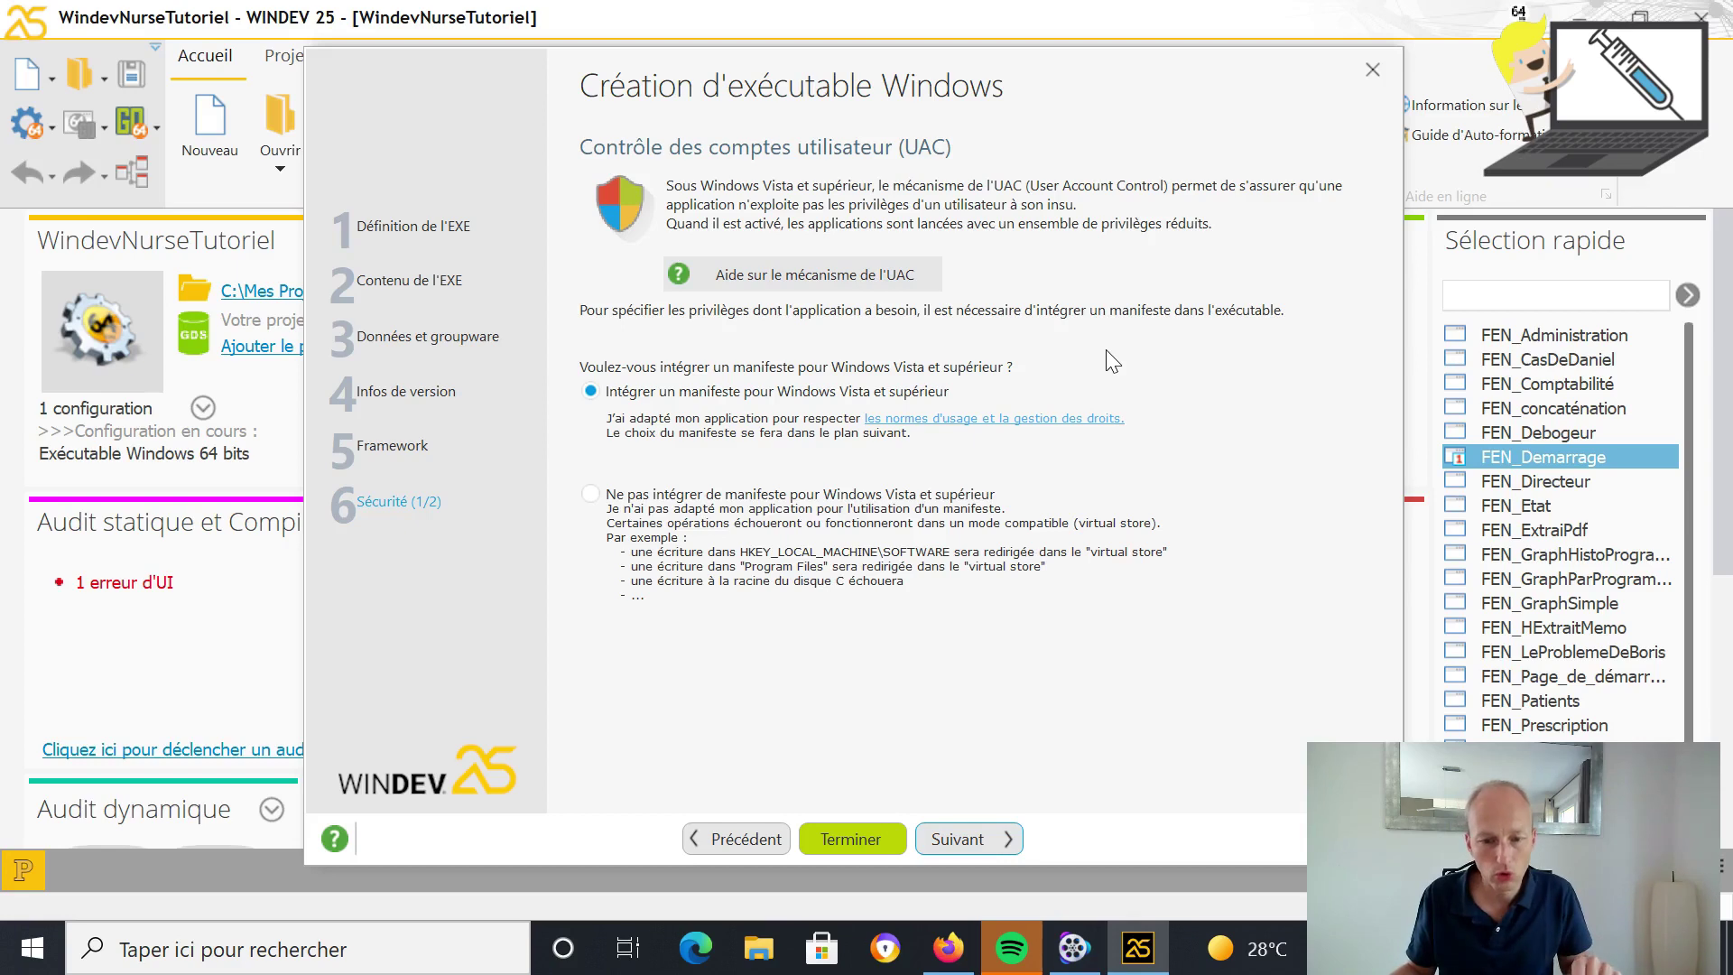
Integrate a UAC manifest that requires no particular privilege and proceed to the wizard's final page
{"action": "left_click", "coordinate": [994, 841]}
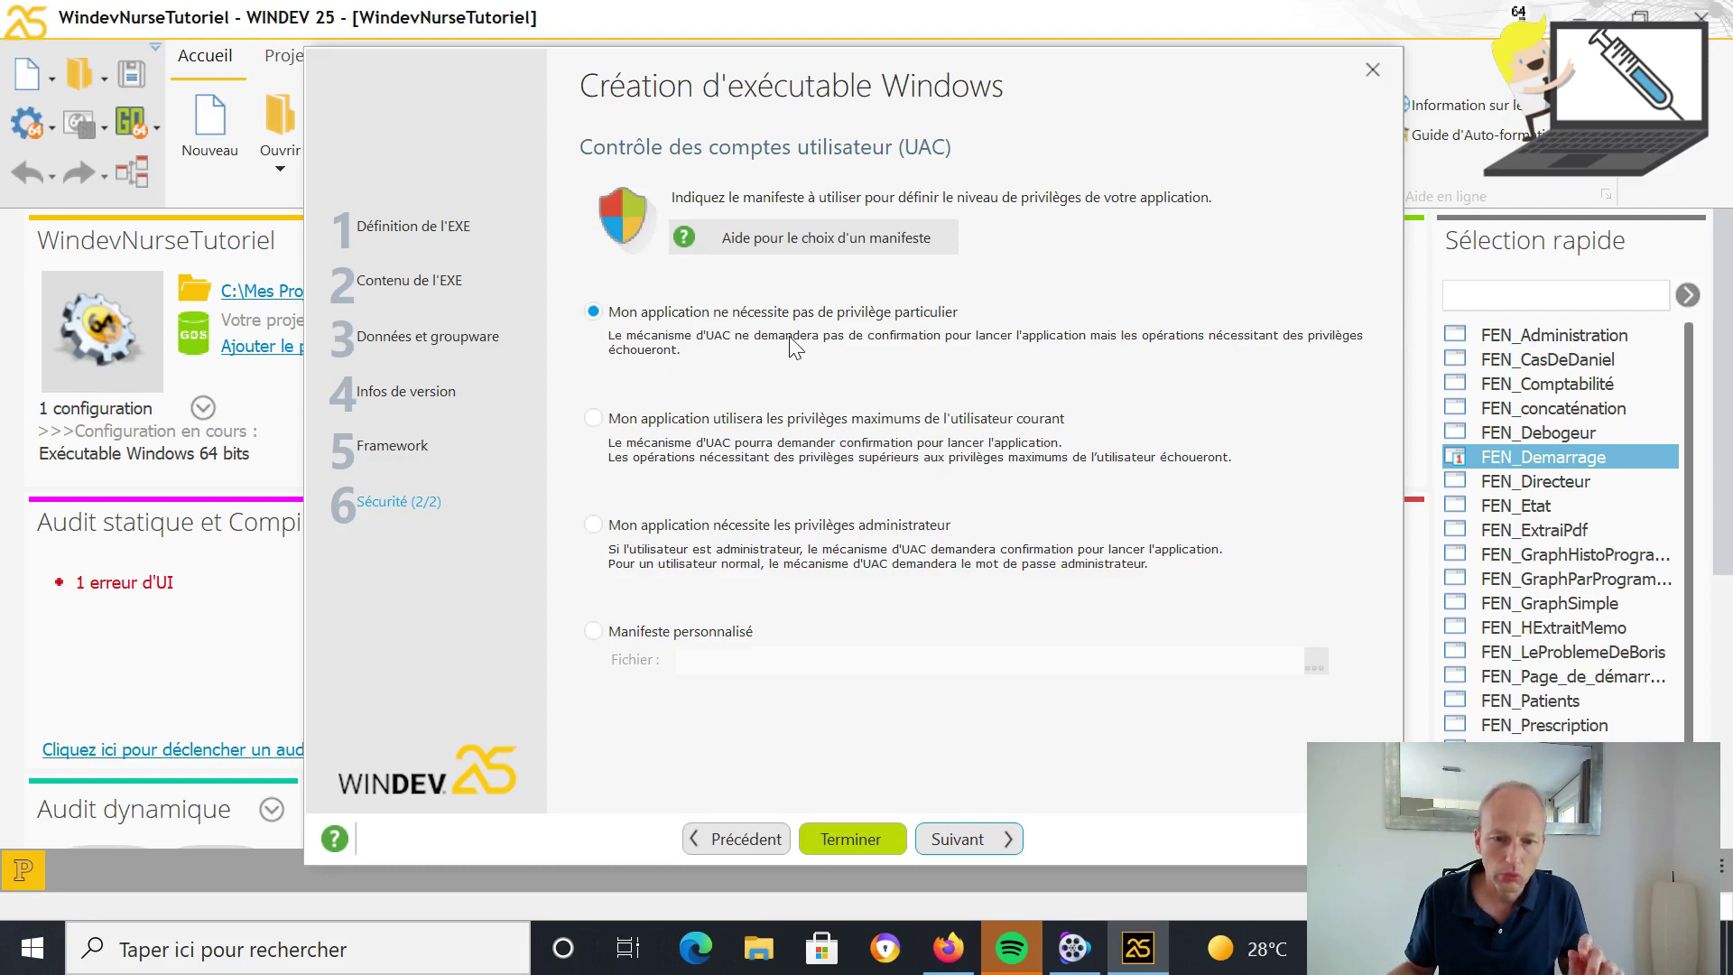
{"action": "left_click", "coordinate": [595, 311]}
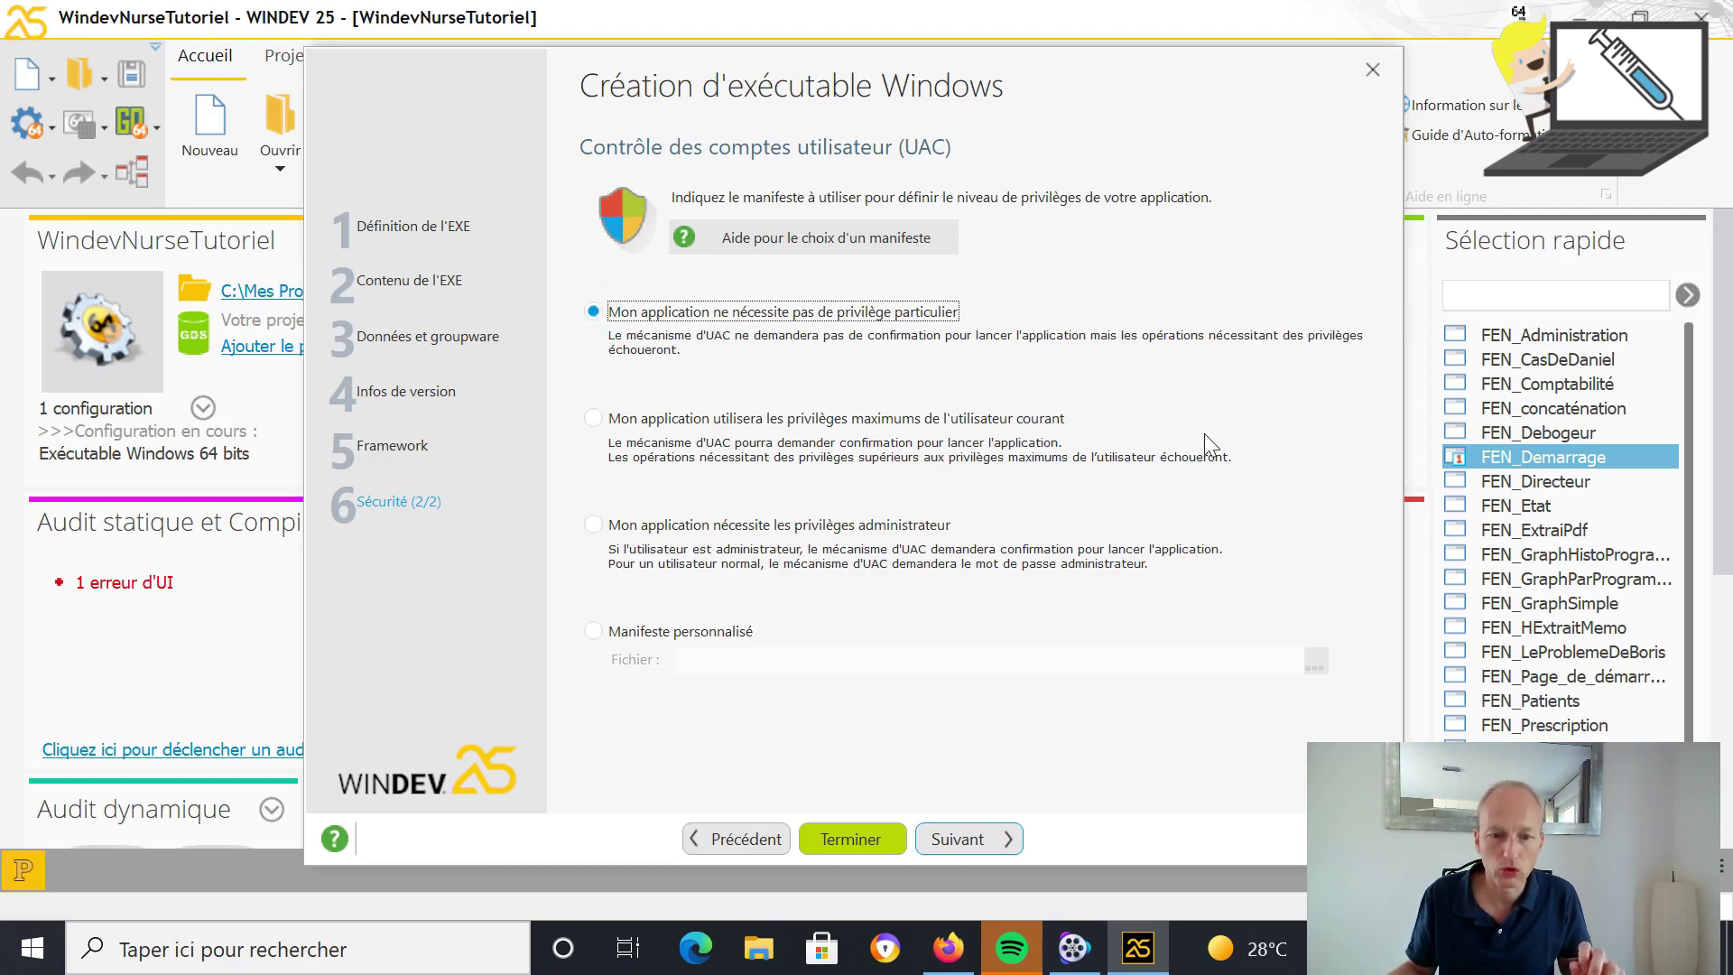
{"action": "left_click", "coordinate": [991, 834]}
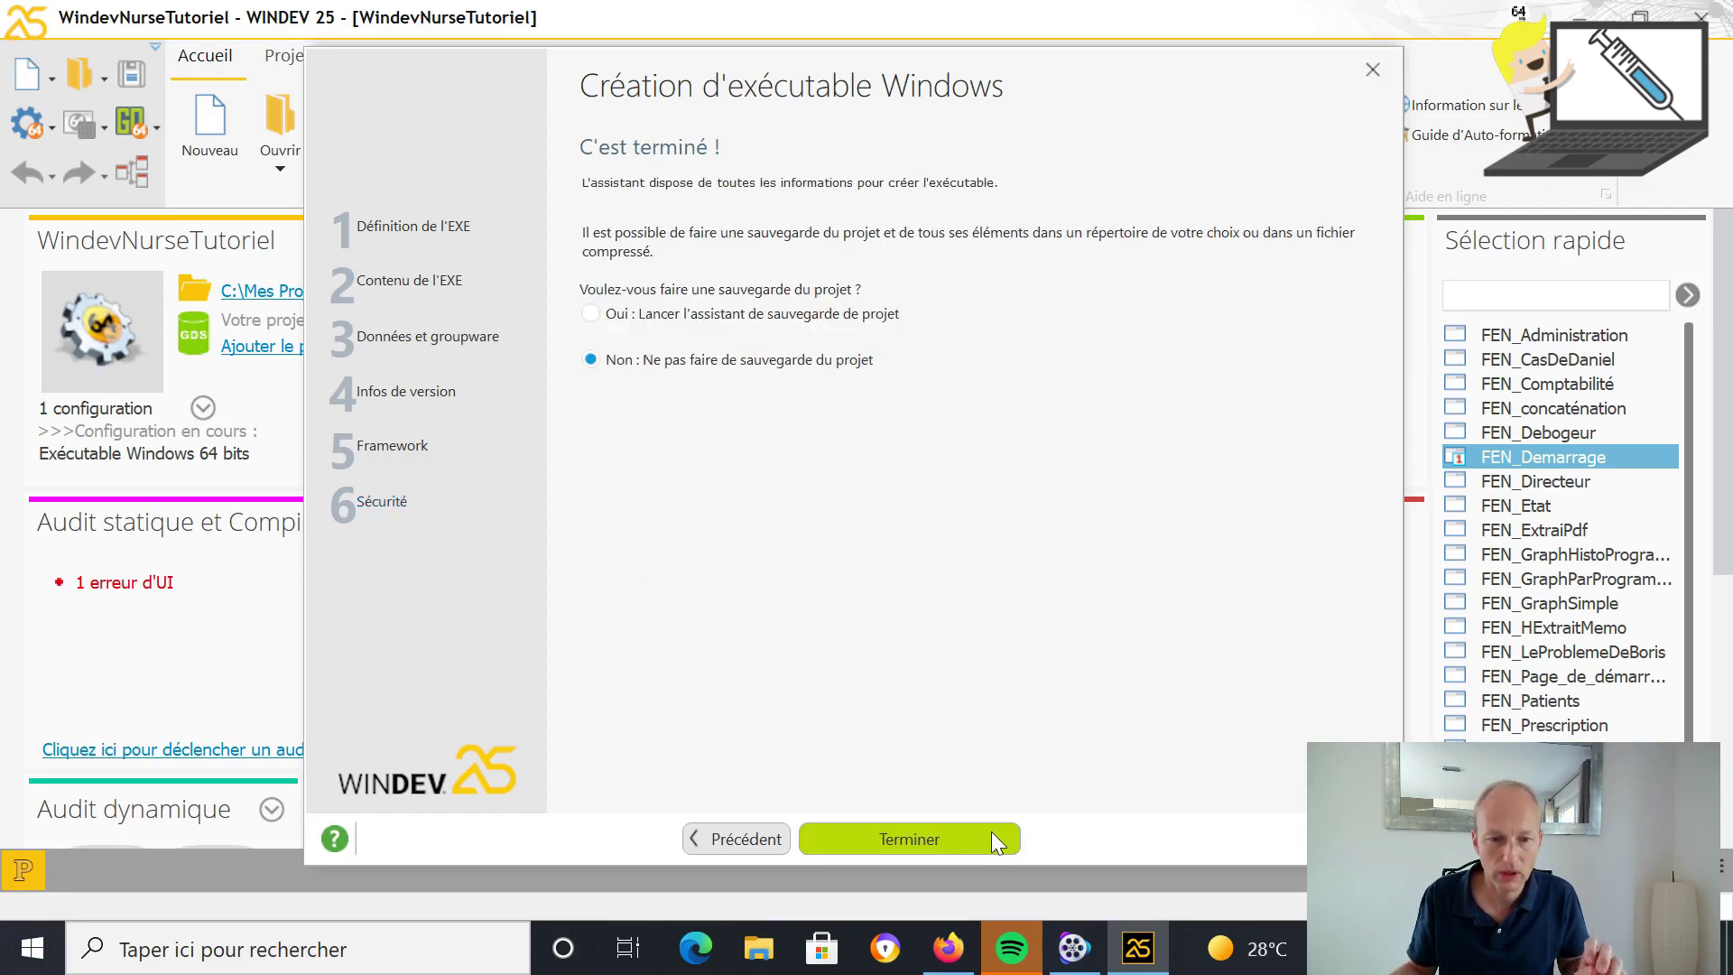
Return to the wizard's library contents page and review the project elements included, from FEN_Demarrage.wdw to the end of the list
{"action": "left_click", "coordinate": [740, 835]}
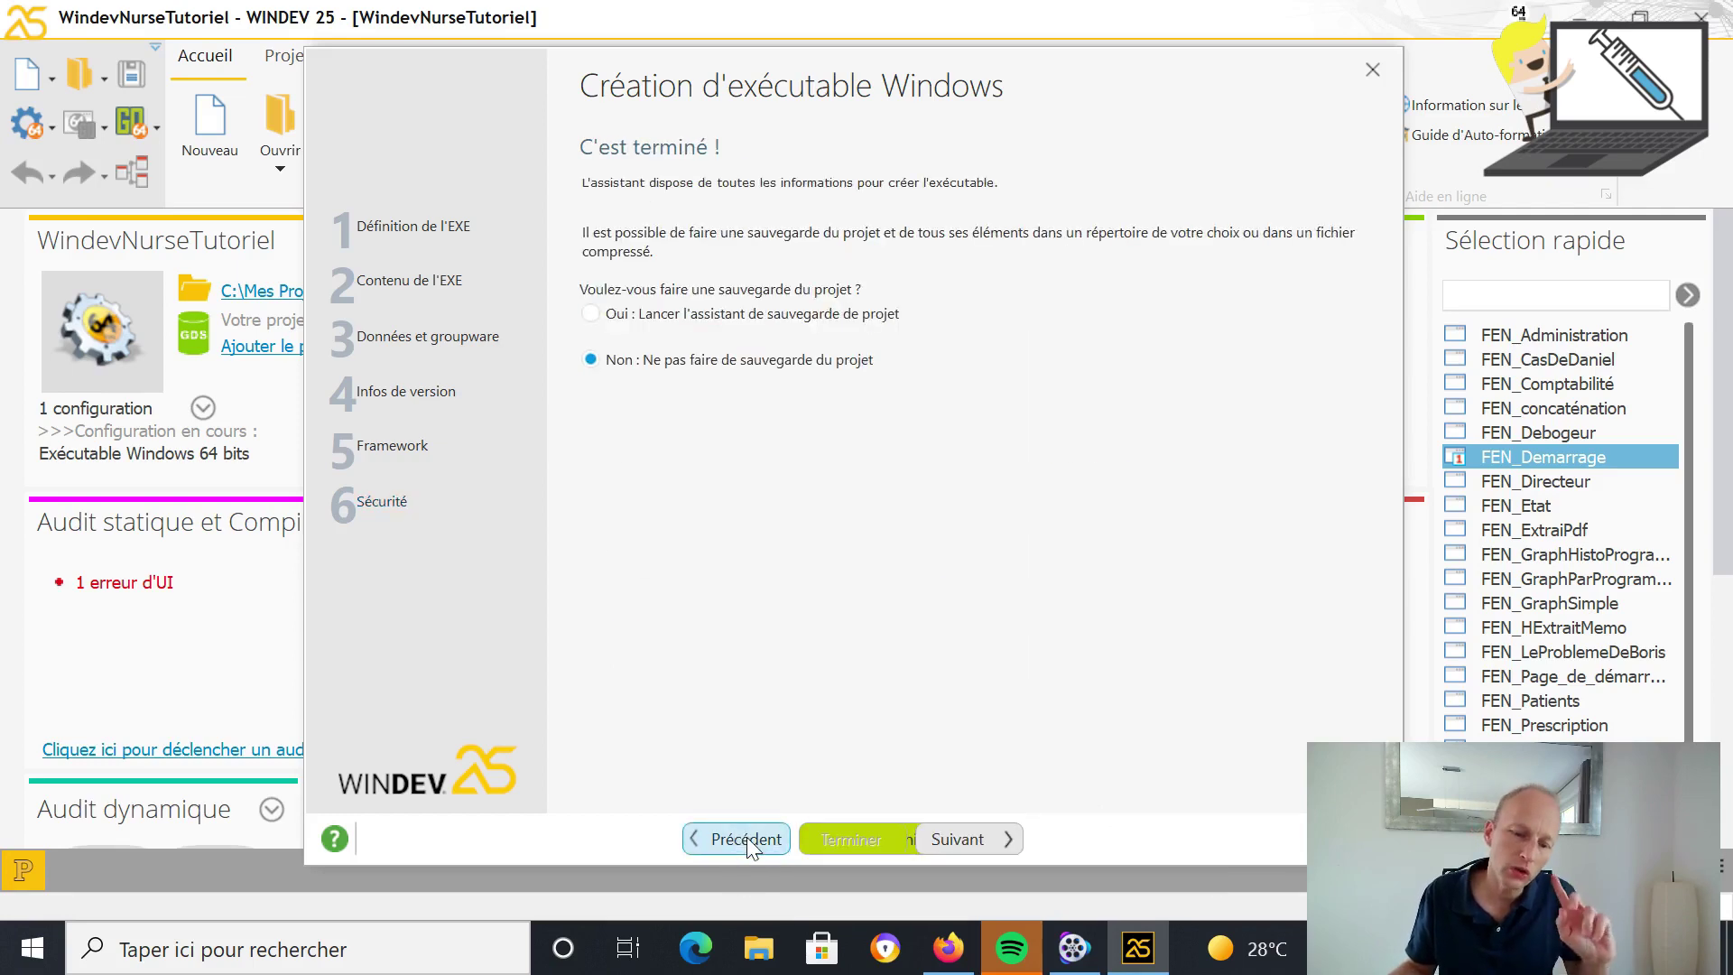
{"action": "left_click", "coordinate": [746, 837]}
{"action": "left_click", "coordinate": [746, 836]}
{"action": "left_click", "coordinate": [745, 837]}
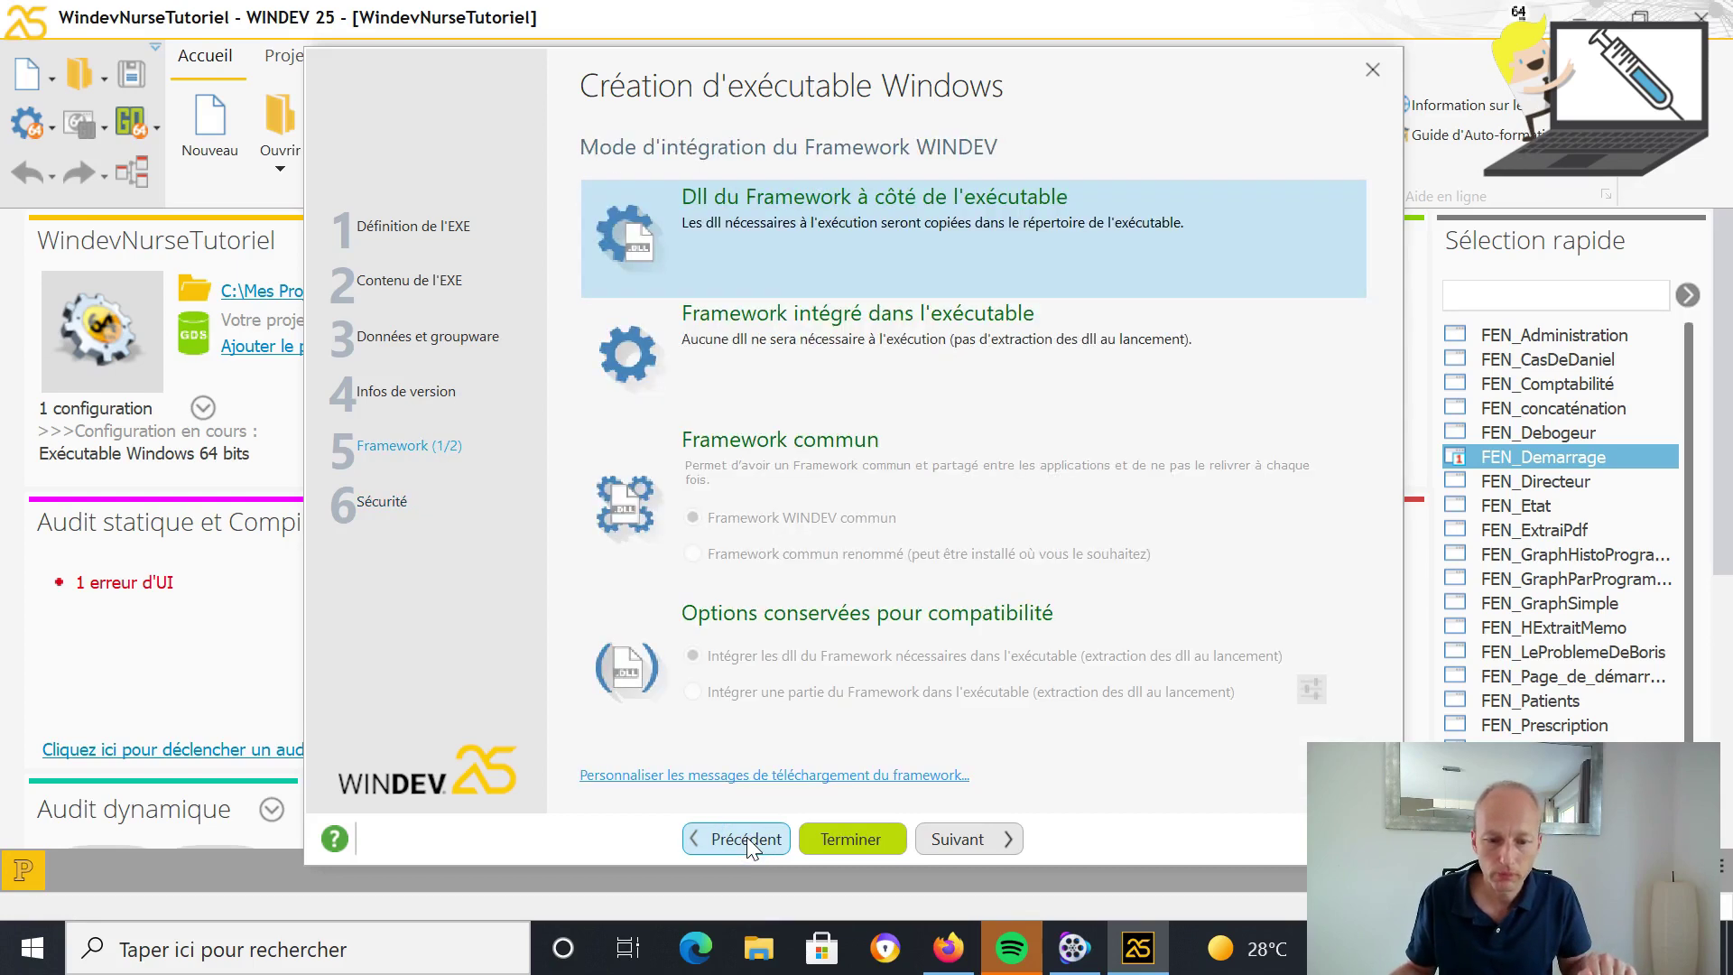
{"action": "left_click", "coordinate": [745, 836]}
{"action": "left_click", "coordinate": [745, 837]}
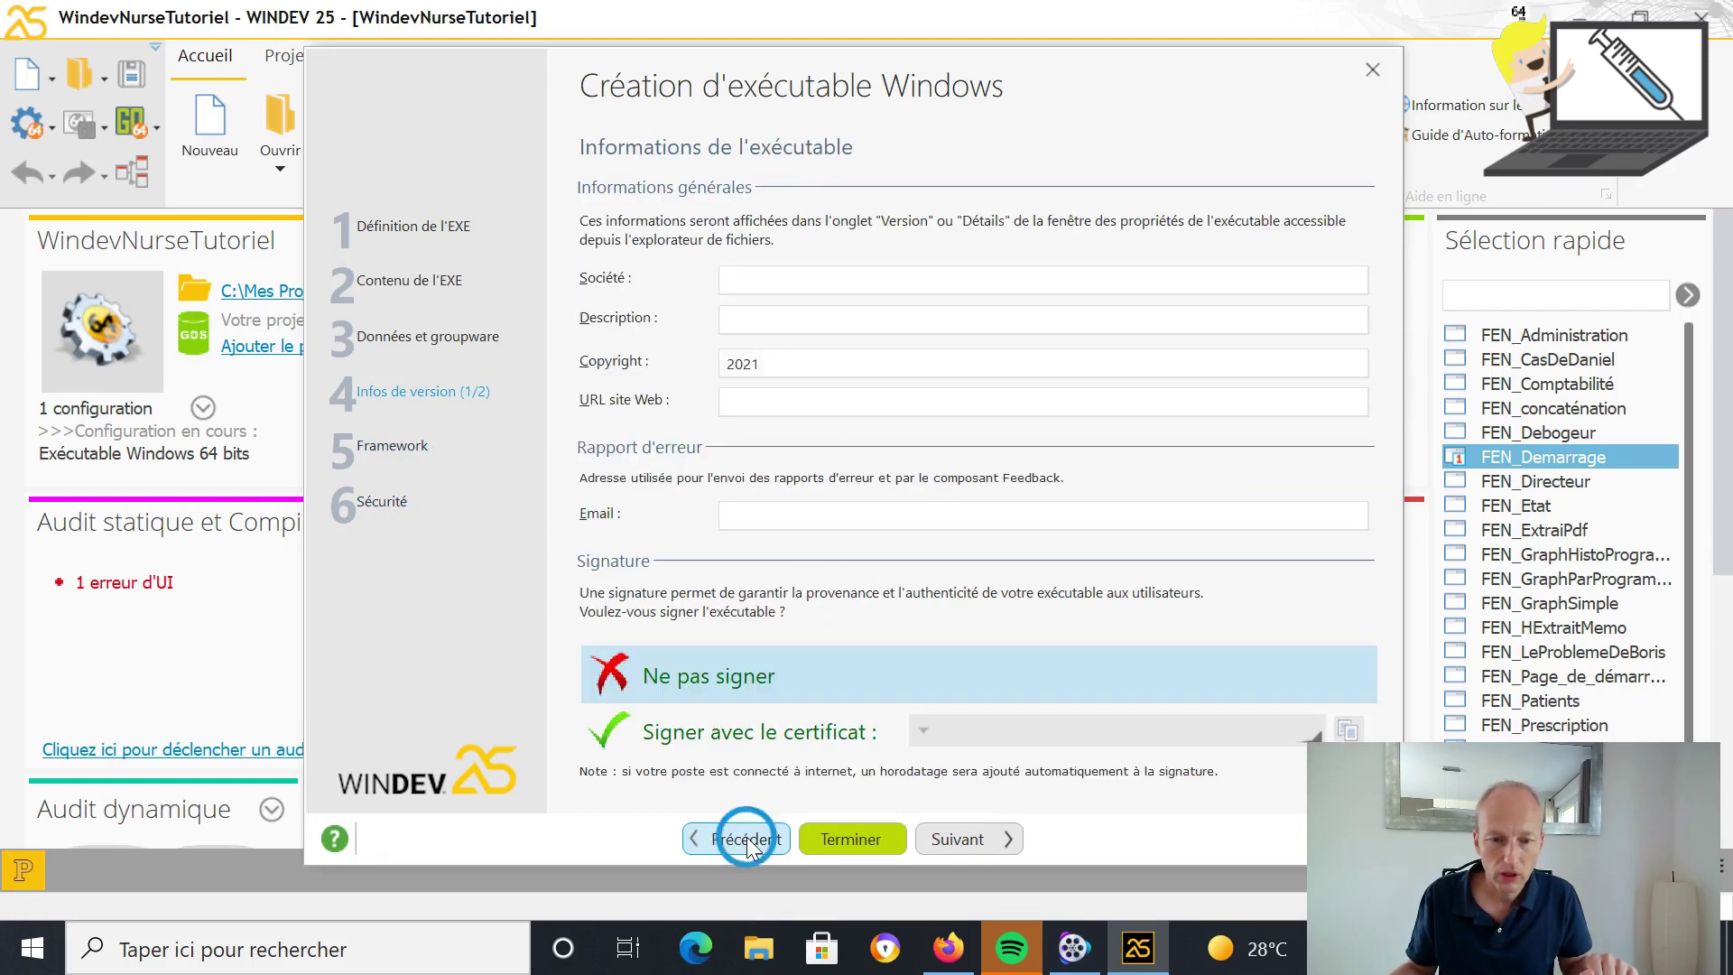
{"action": "left_click", "coordinate": [746, 836]}
{"action": "left_click", "coordinate": [745, 837]}
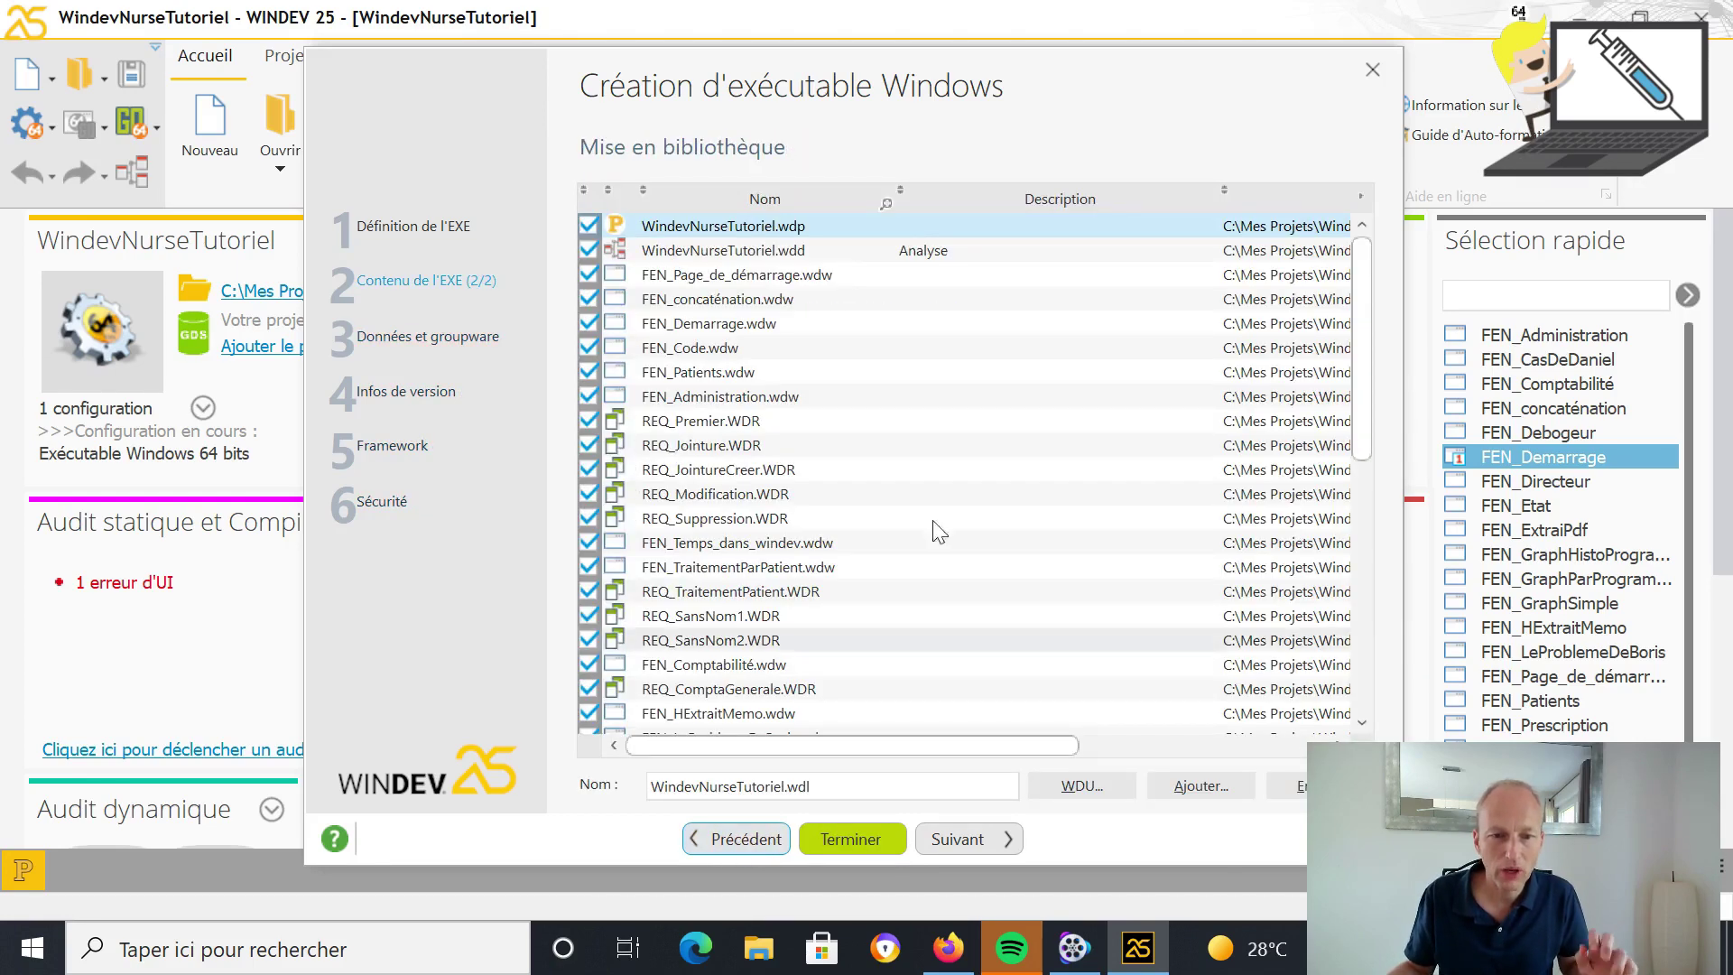
{"action": "mouse_move", "coordinate": [1366, 408]}
{"action": "left_mouse_down"}
{"action": "mouse_move", "coordinate": [1339, 588]}
{"action": "mouse_move", "coordinate": [1377, 417]}
{"action": "left_mouse_up"}
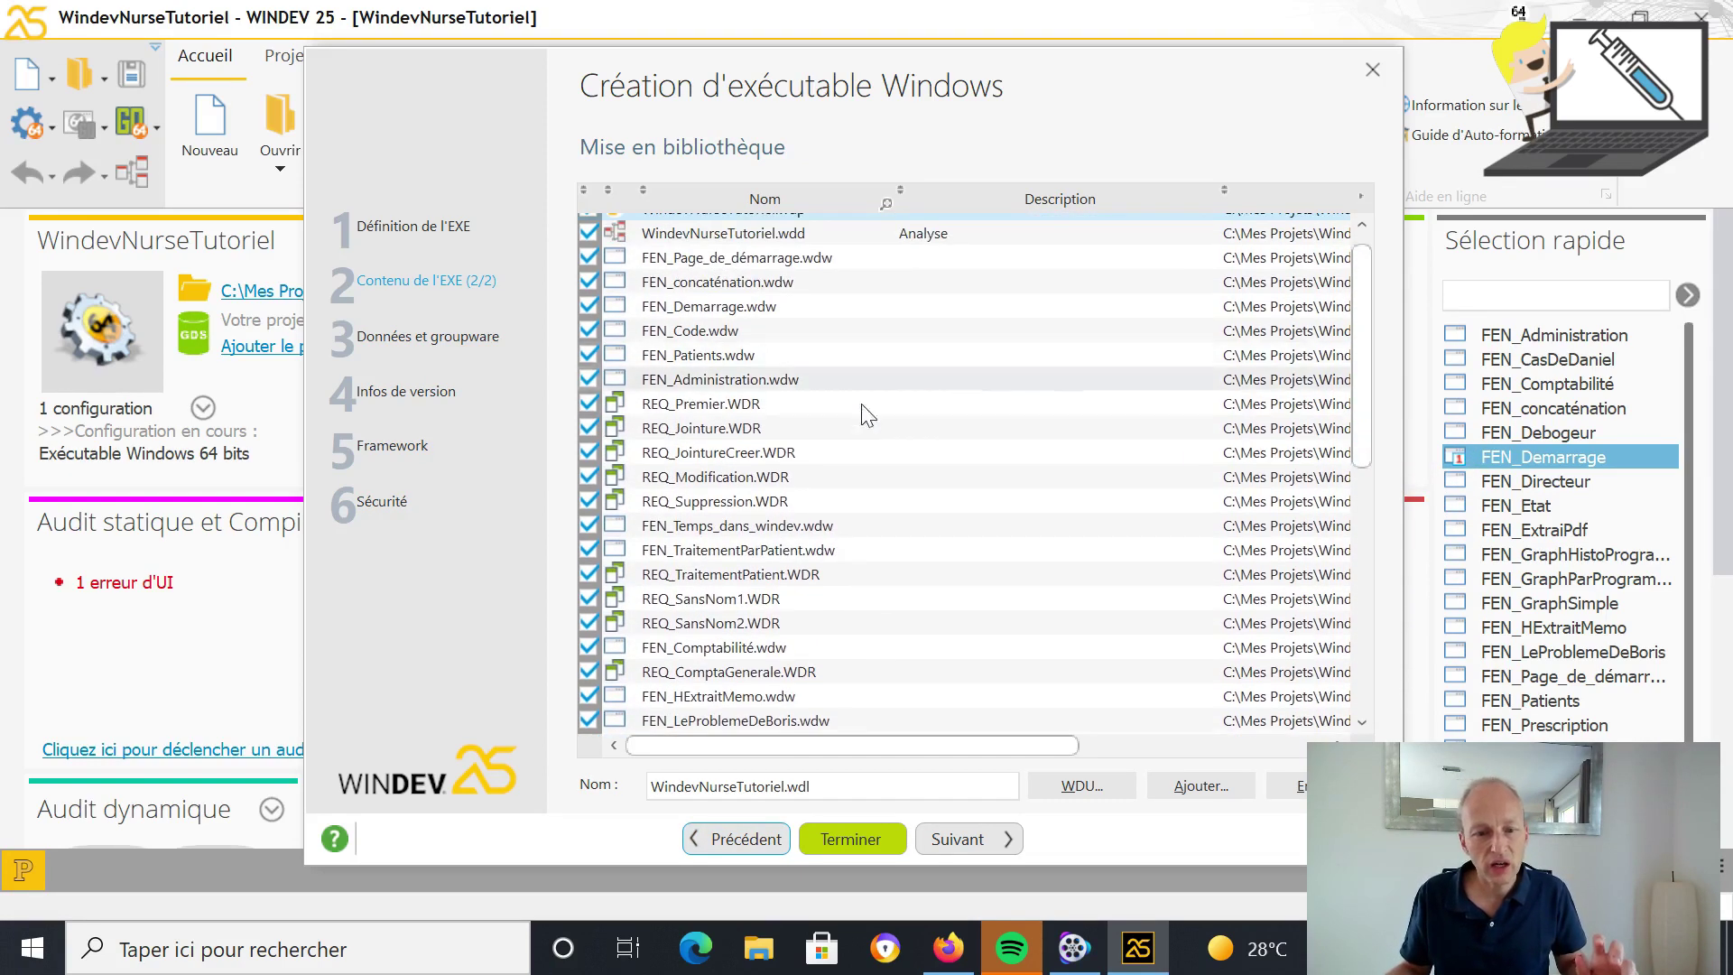
{"action": "left_click", "coordinate": [729, 307]}
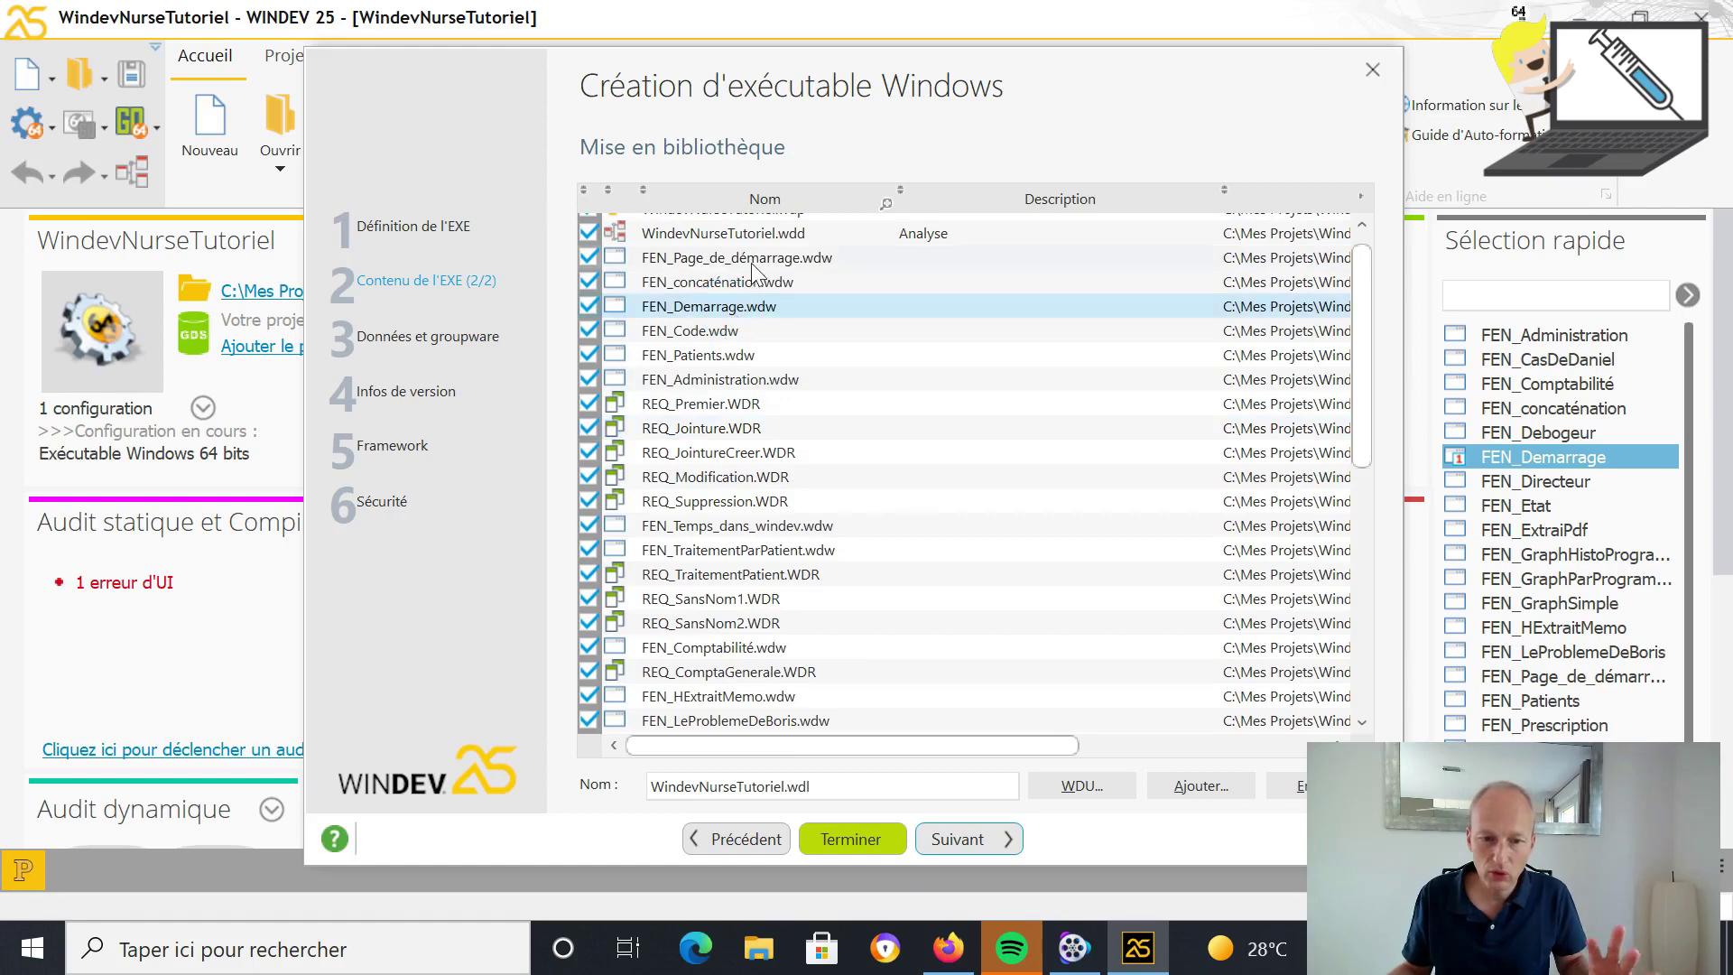
{"action": "left_click_drag", "start_coordinate": [1368, 411], "coordinate": [1275, 704]}
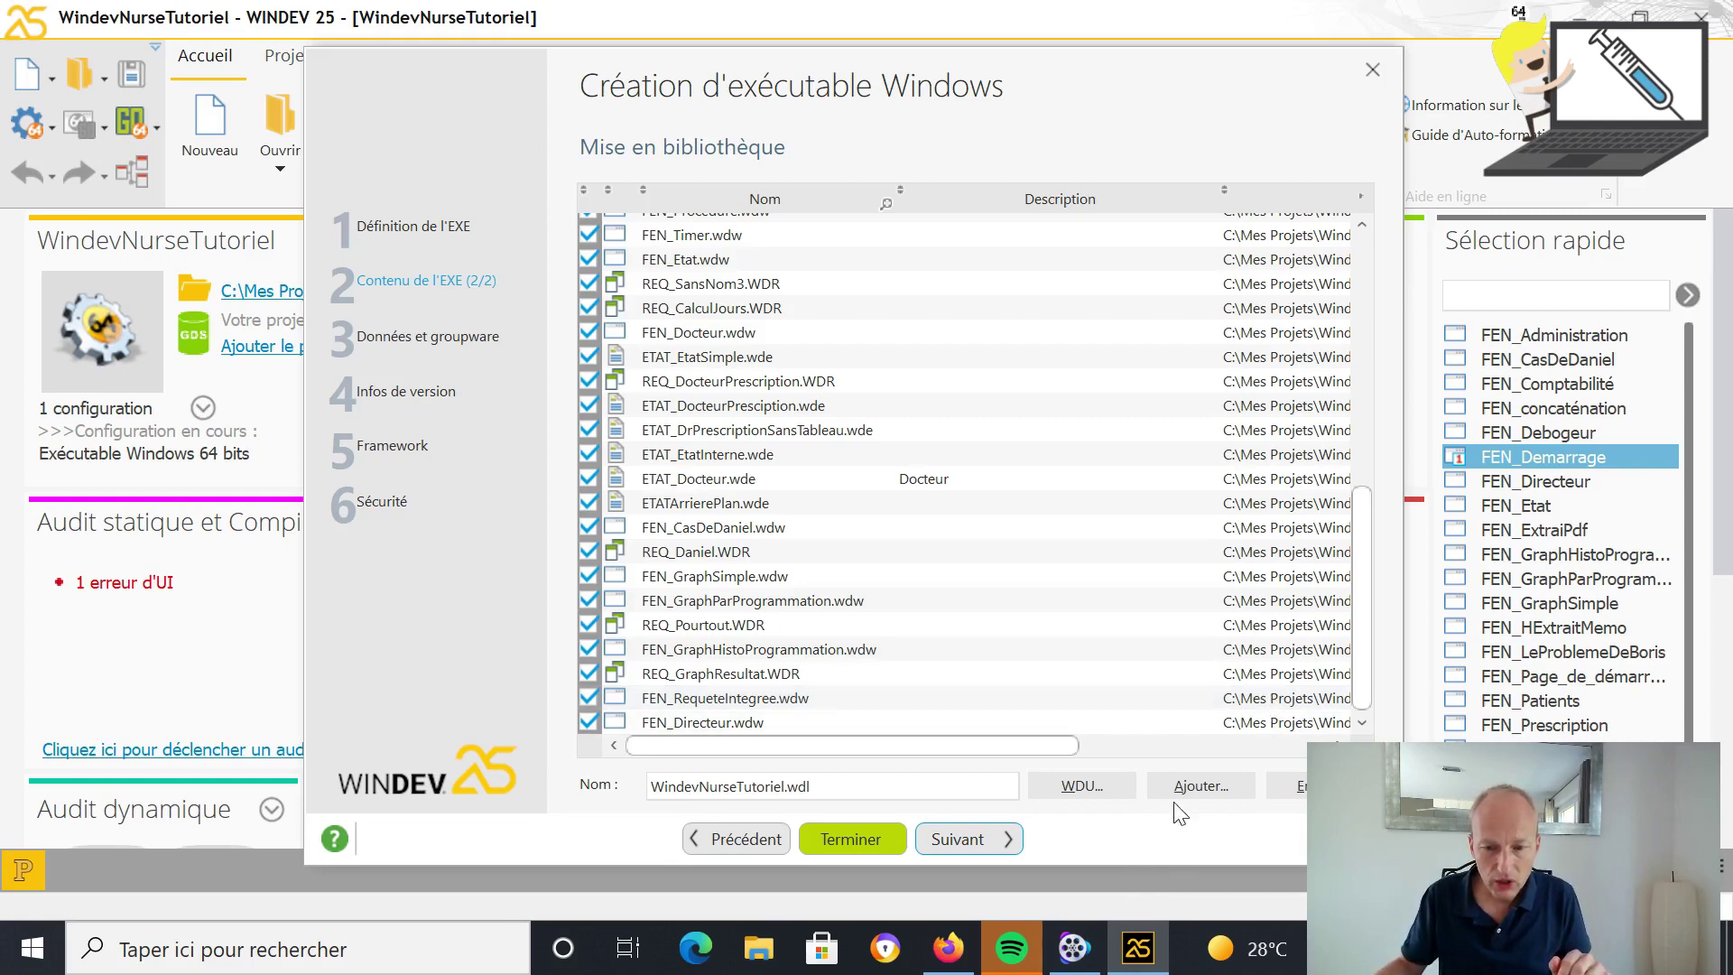
Browse the project's Exe folder for files that can be added to the library, and cancel the file selection
{"action": "left_click", "coordinate": [1202, 780]}
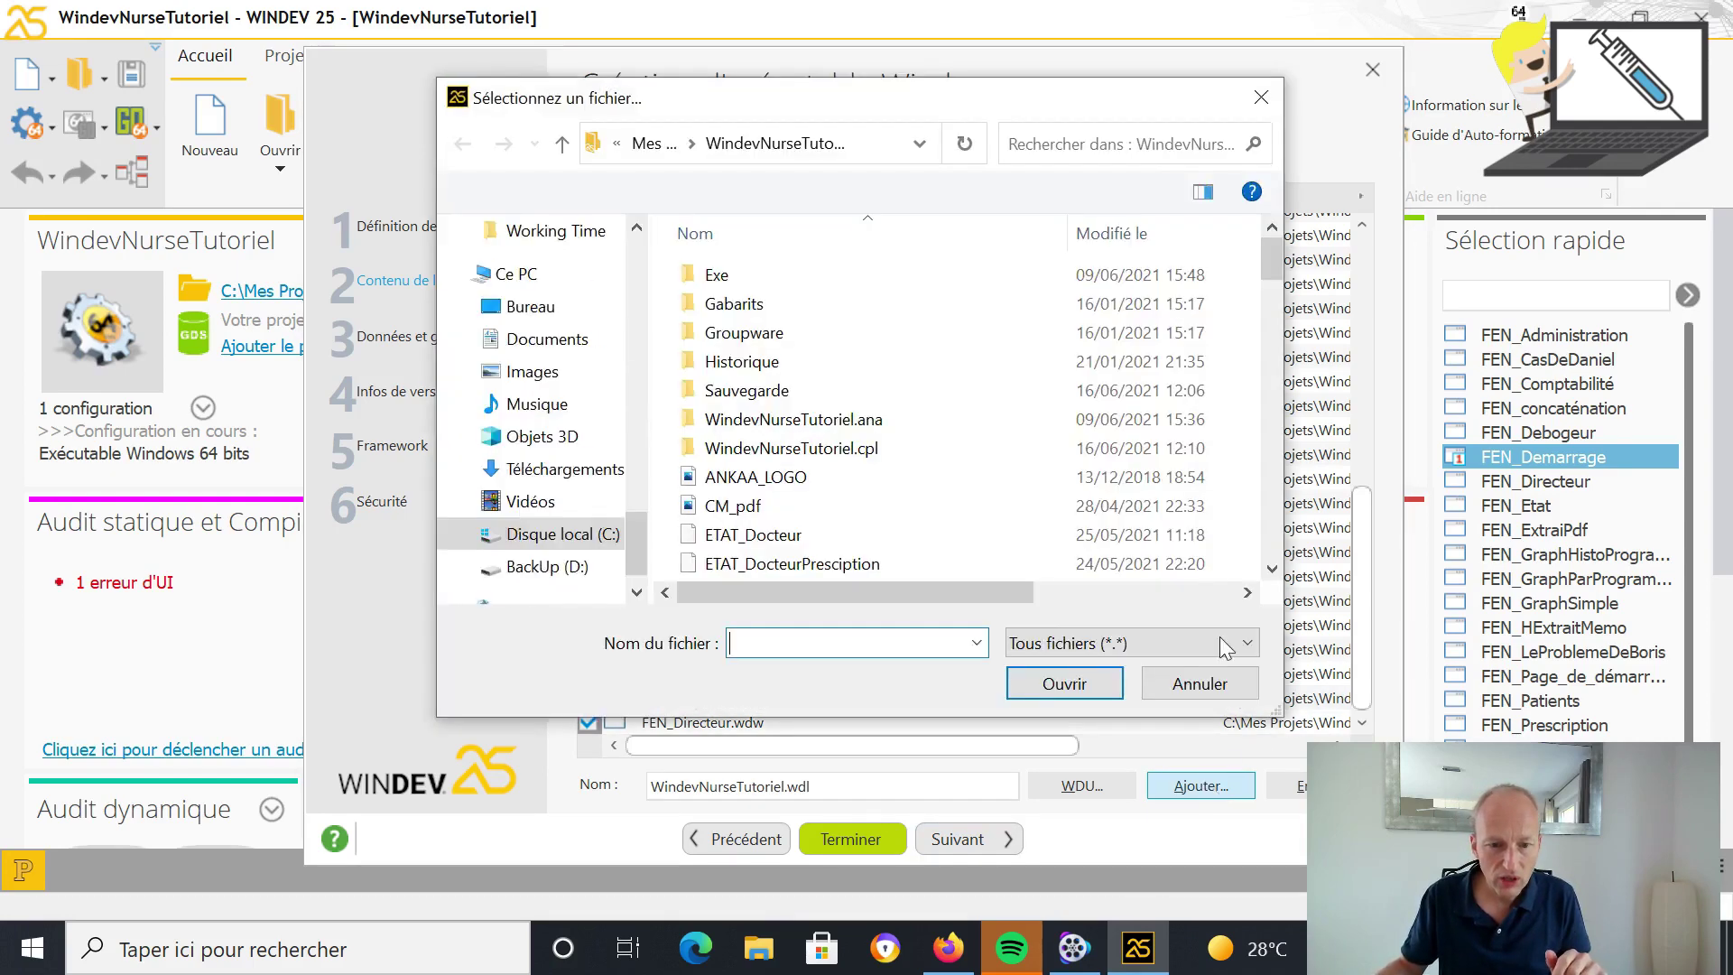
{"action": "double_click", "coordinate": [717, 276]}
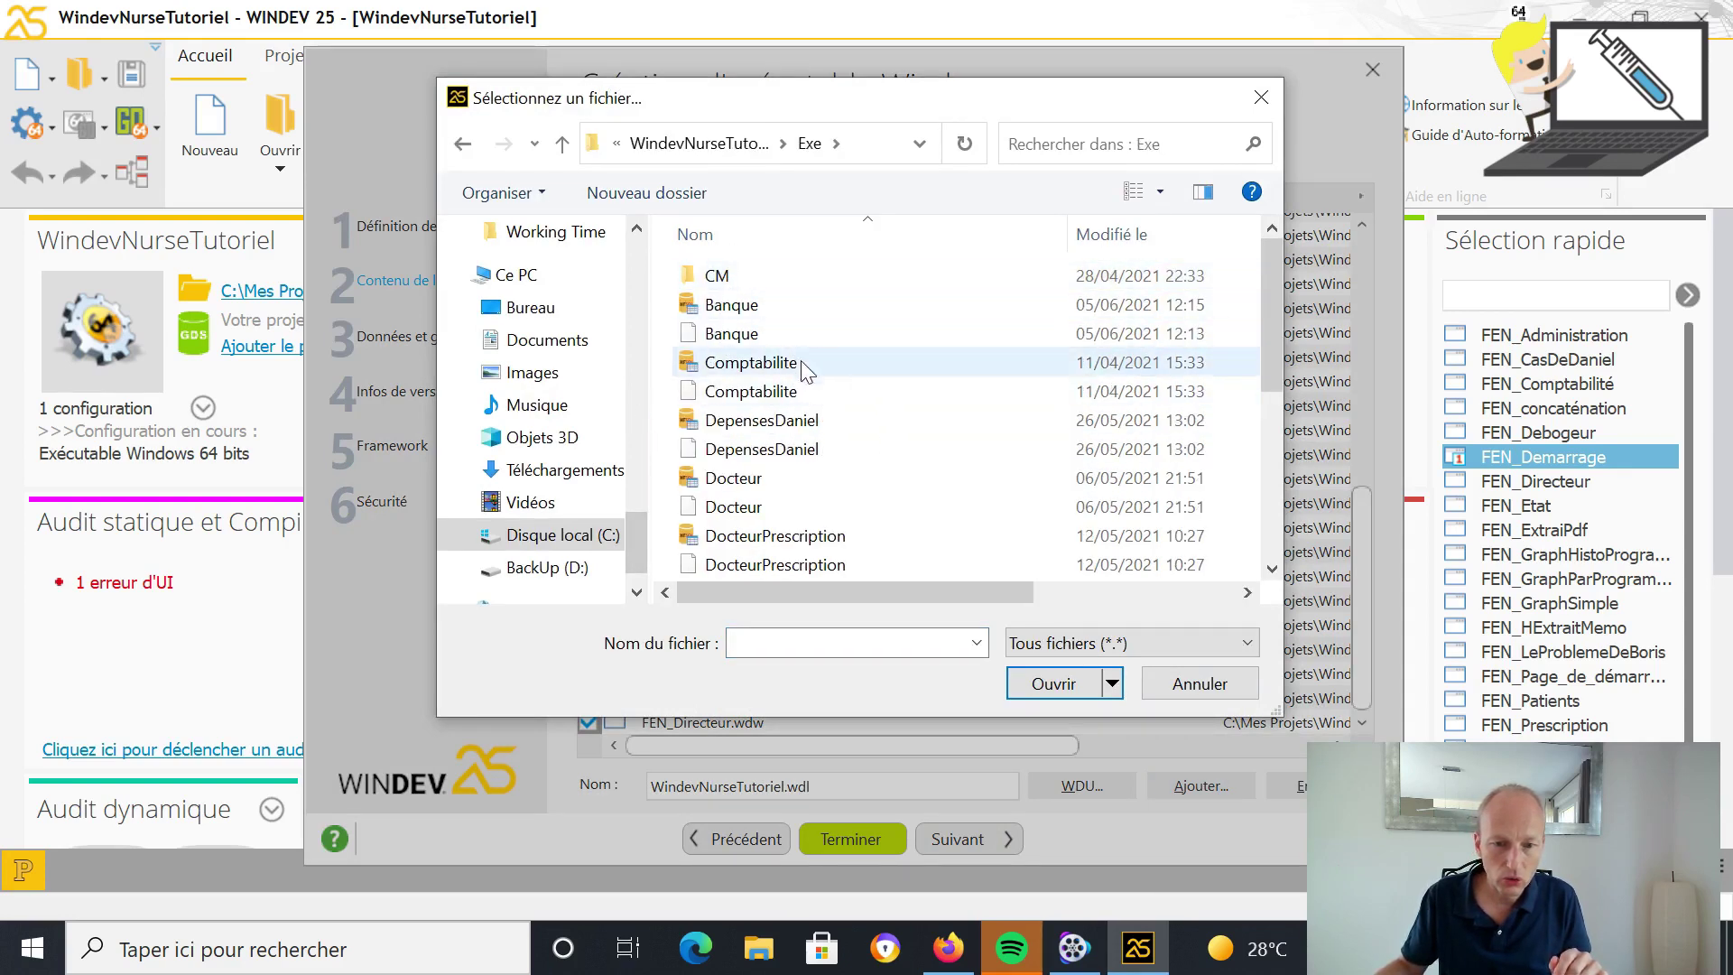
{"action": "mouse_move", "coordinate": [1279, 366]}
{"action": "left_mouse_down"}
{"action": "mouse_move", "coordinate": [1276, 411]}
{"action": "mouse_move", "coordinate": [1274, 374]}
{"action": "left_mouse_up"}
{"action": "left_click", "coordinate": [1074, 695]}
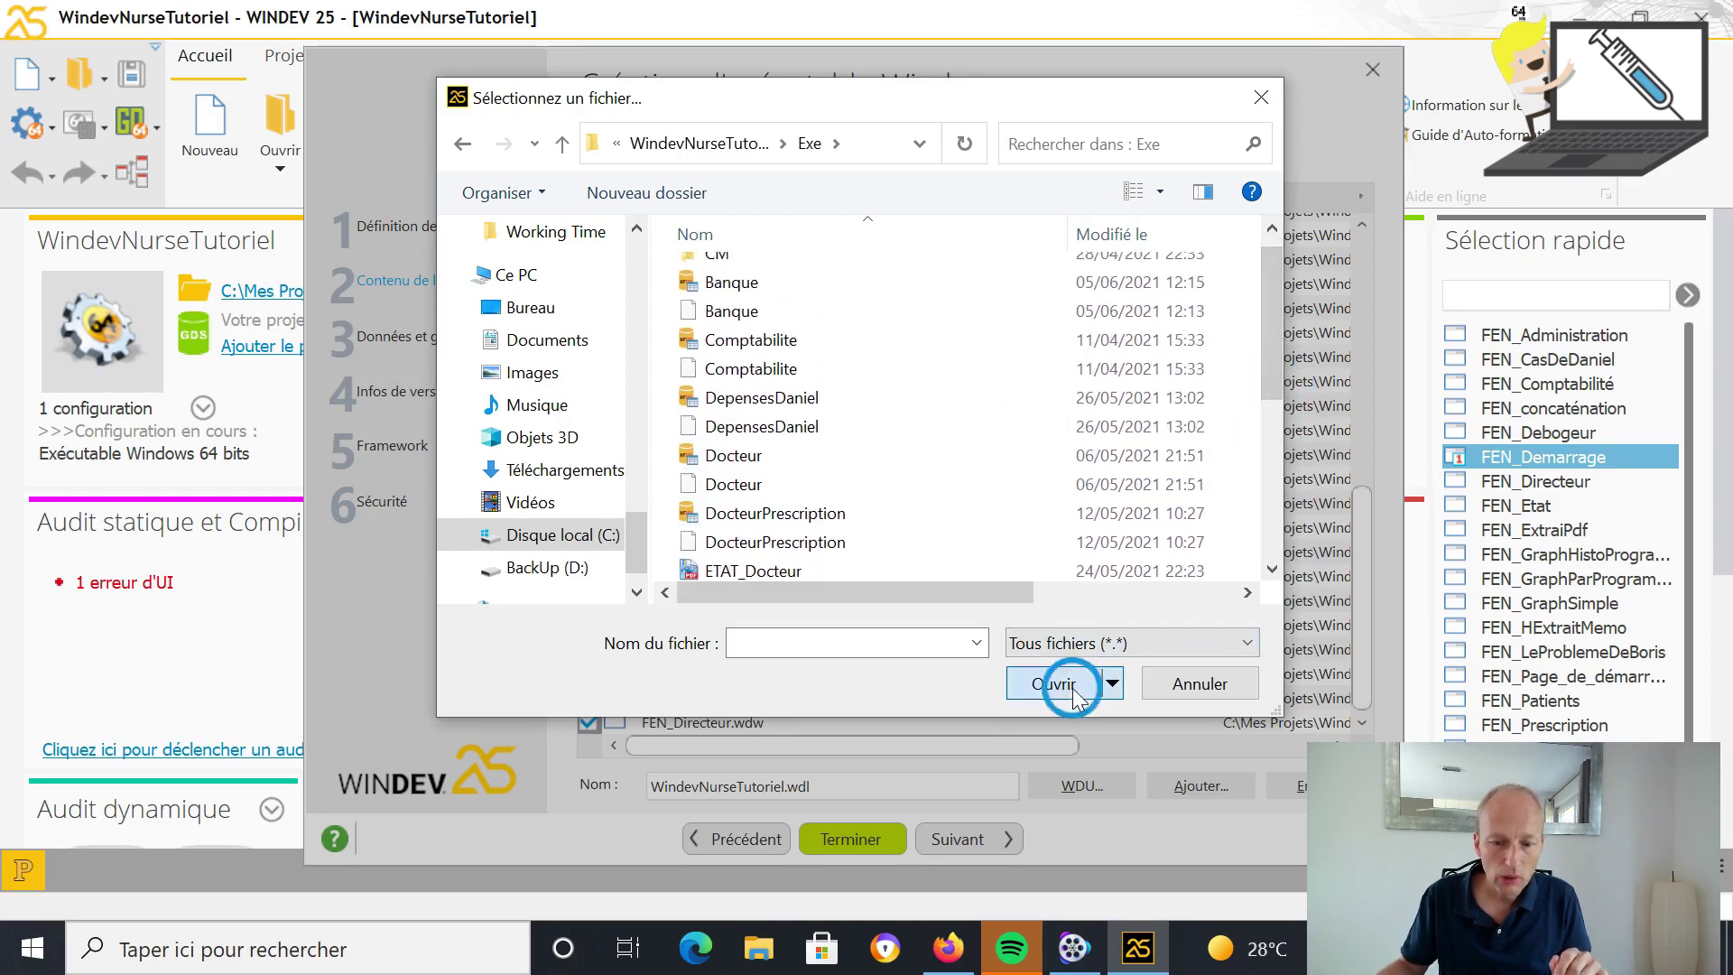
{"action": "left_click", "coordinate": [1196, 684]}
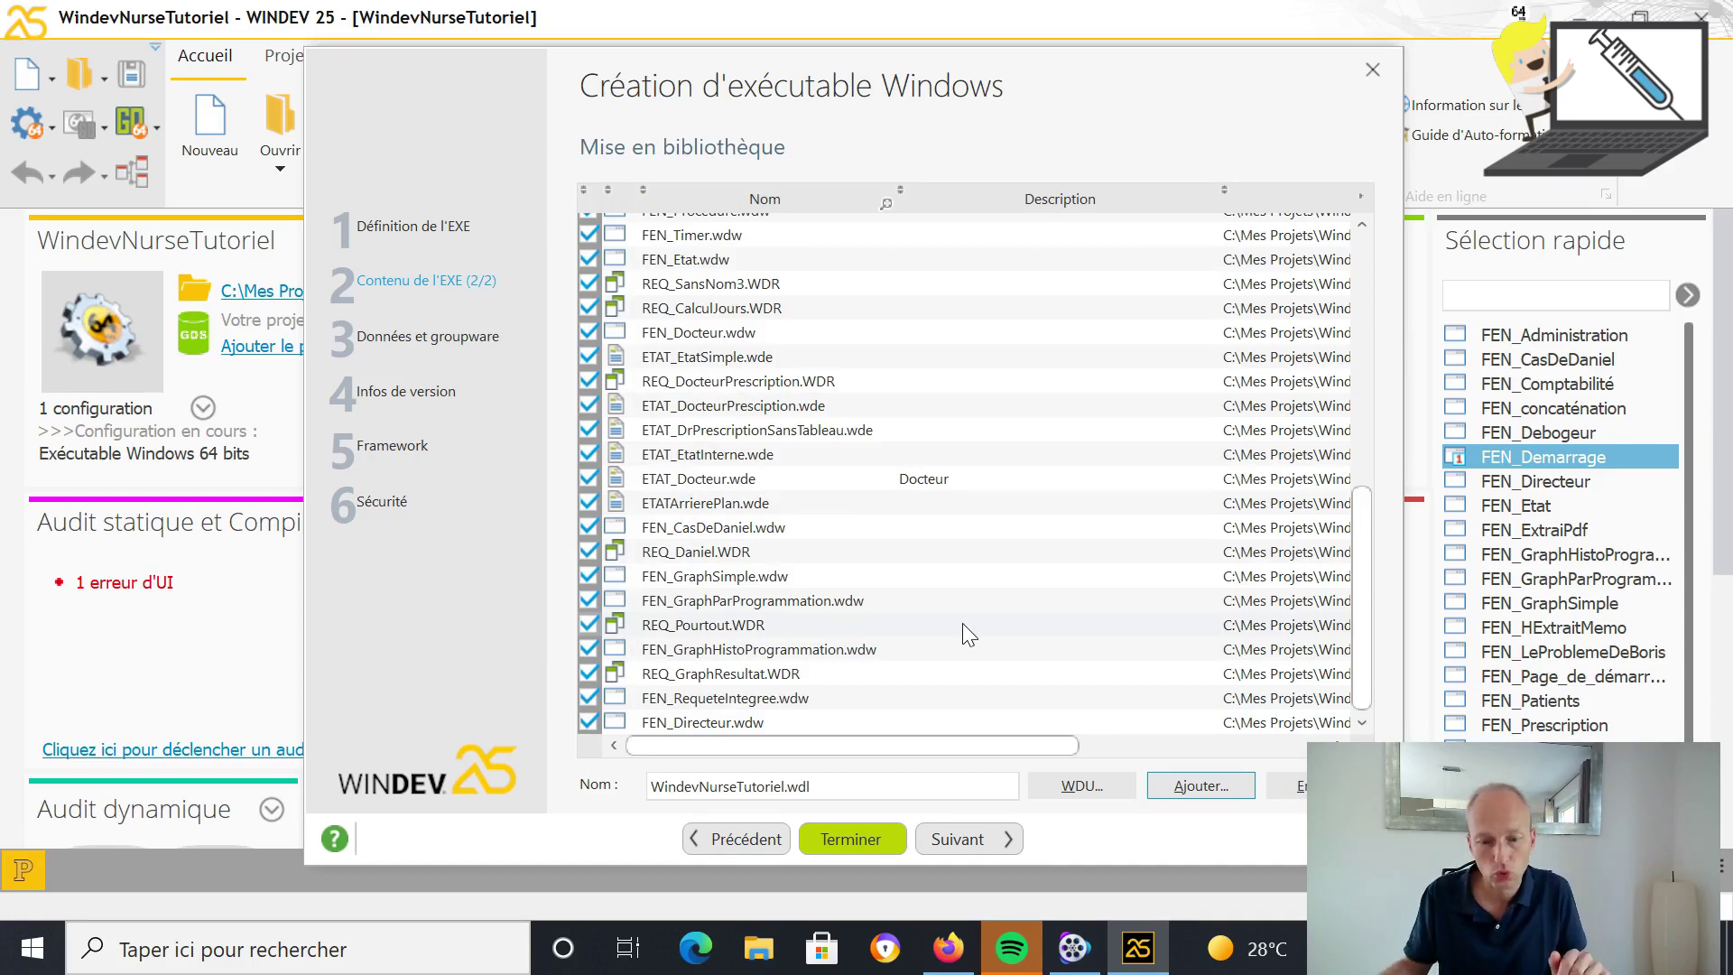
{"action": "left_click", "coordinate": [993, 840]}
{"action": "left_click", "coordinate": [992, 839]}
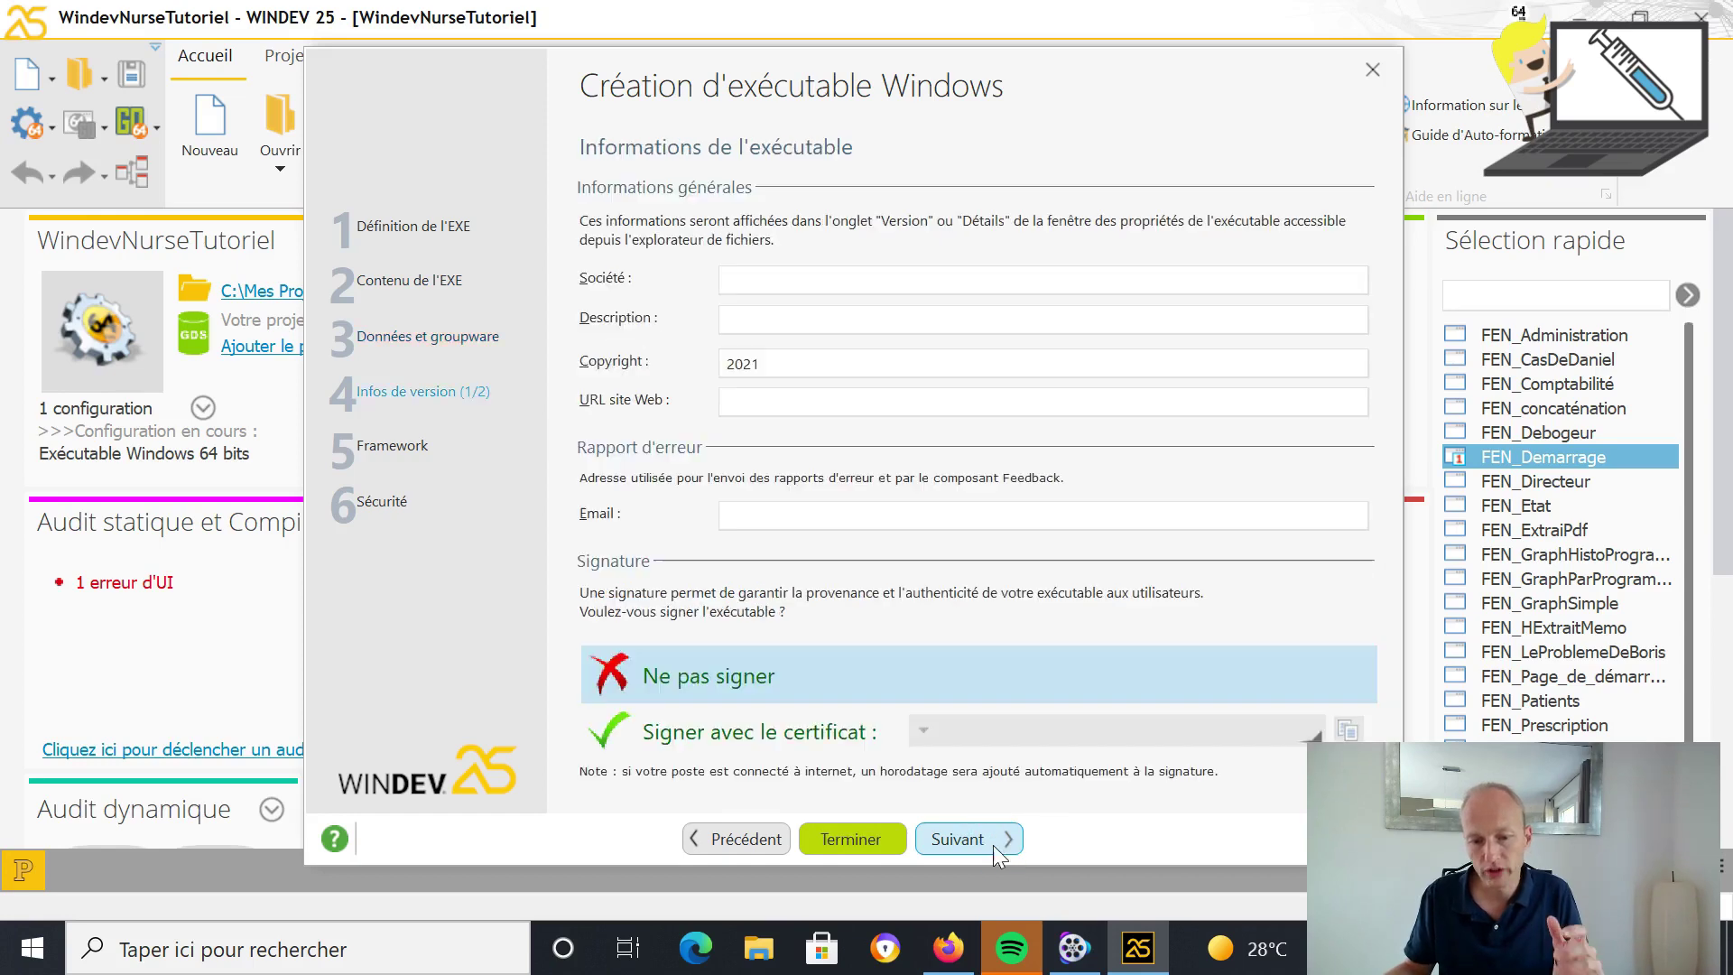
{"action": "left_click", "coordinate": [784, 839]}
{"action": "left_click", "coordinate": [782, 839]}
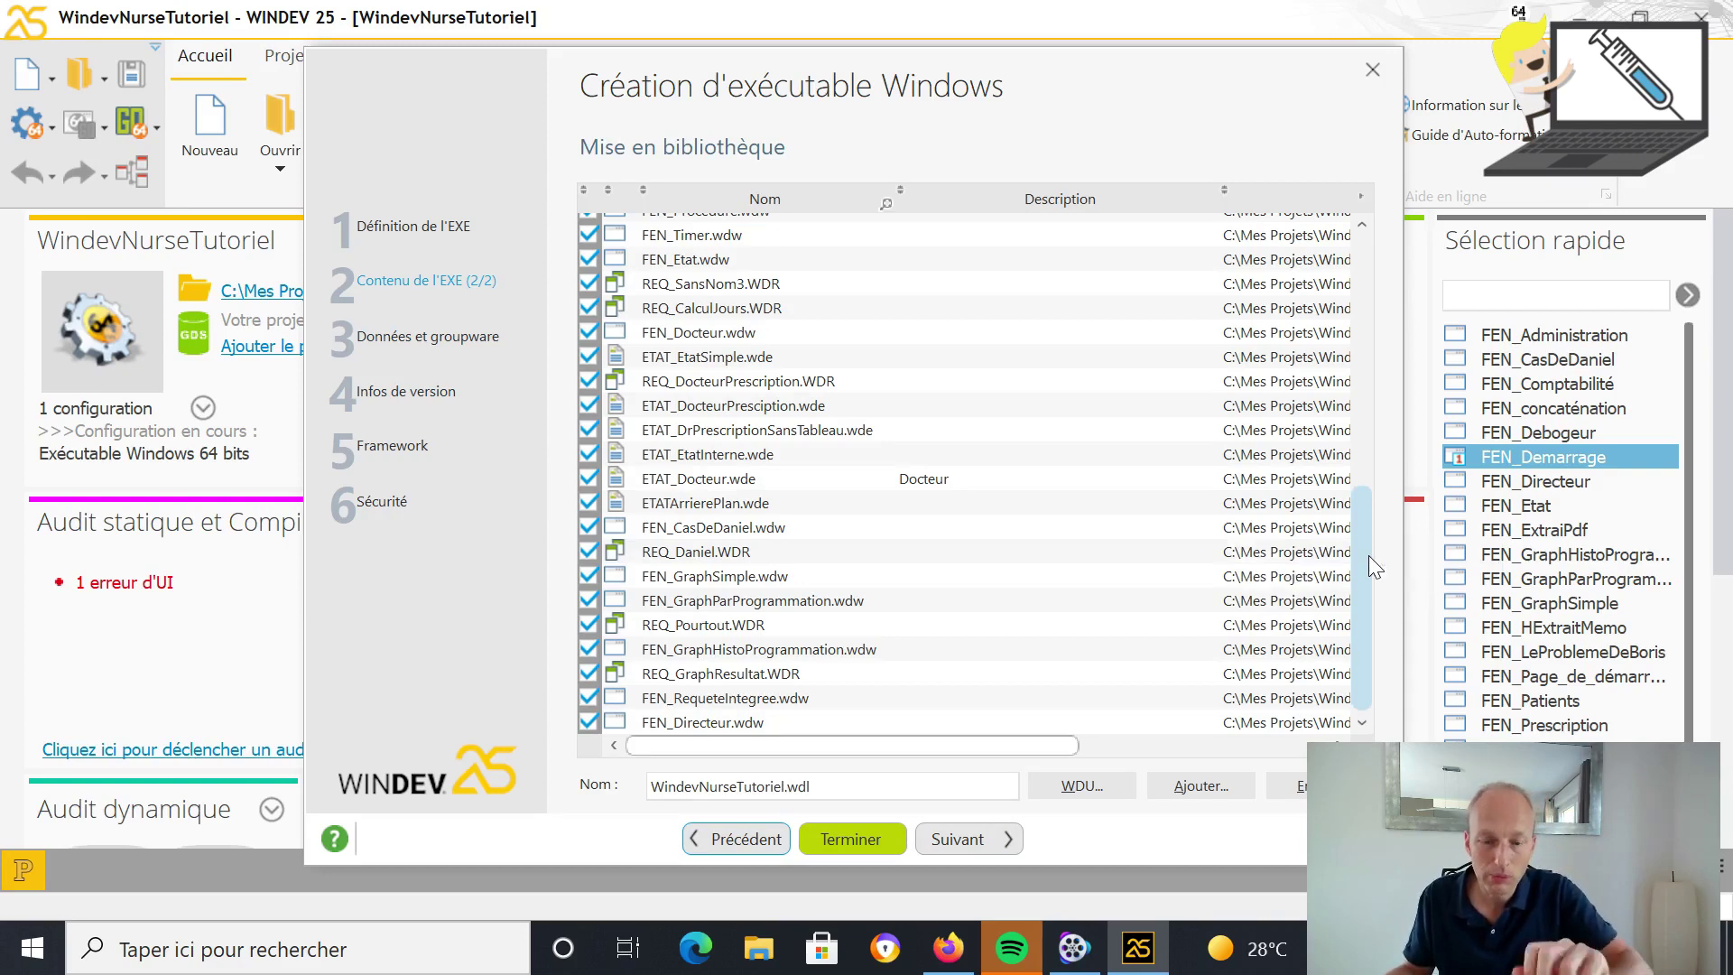
Keep the current data, version, framework and security settings through the wizard and generate the executable without making a project backup
{"action": "left_click", "coordinate": [1007, 839]}
{"action": "left_click", "coordinate": [1008, 839]}
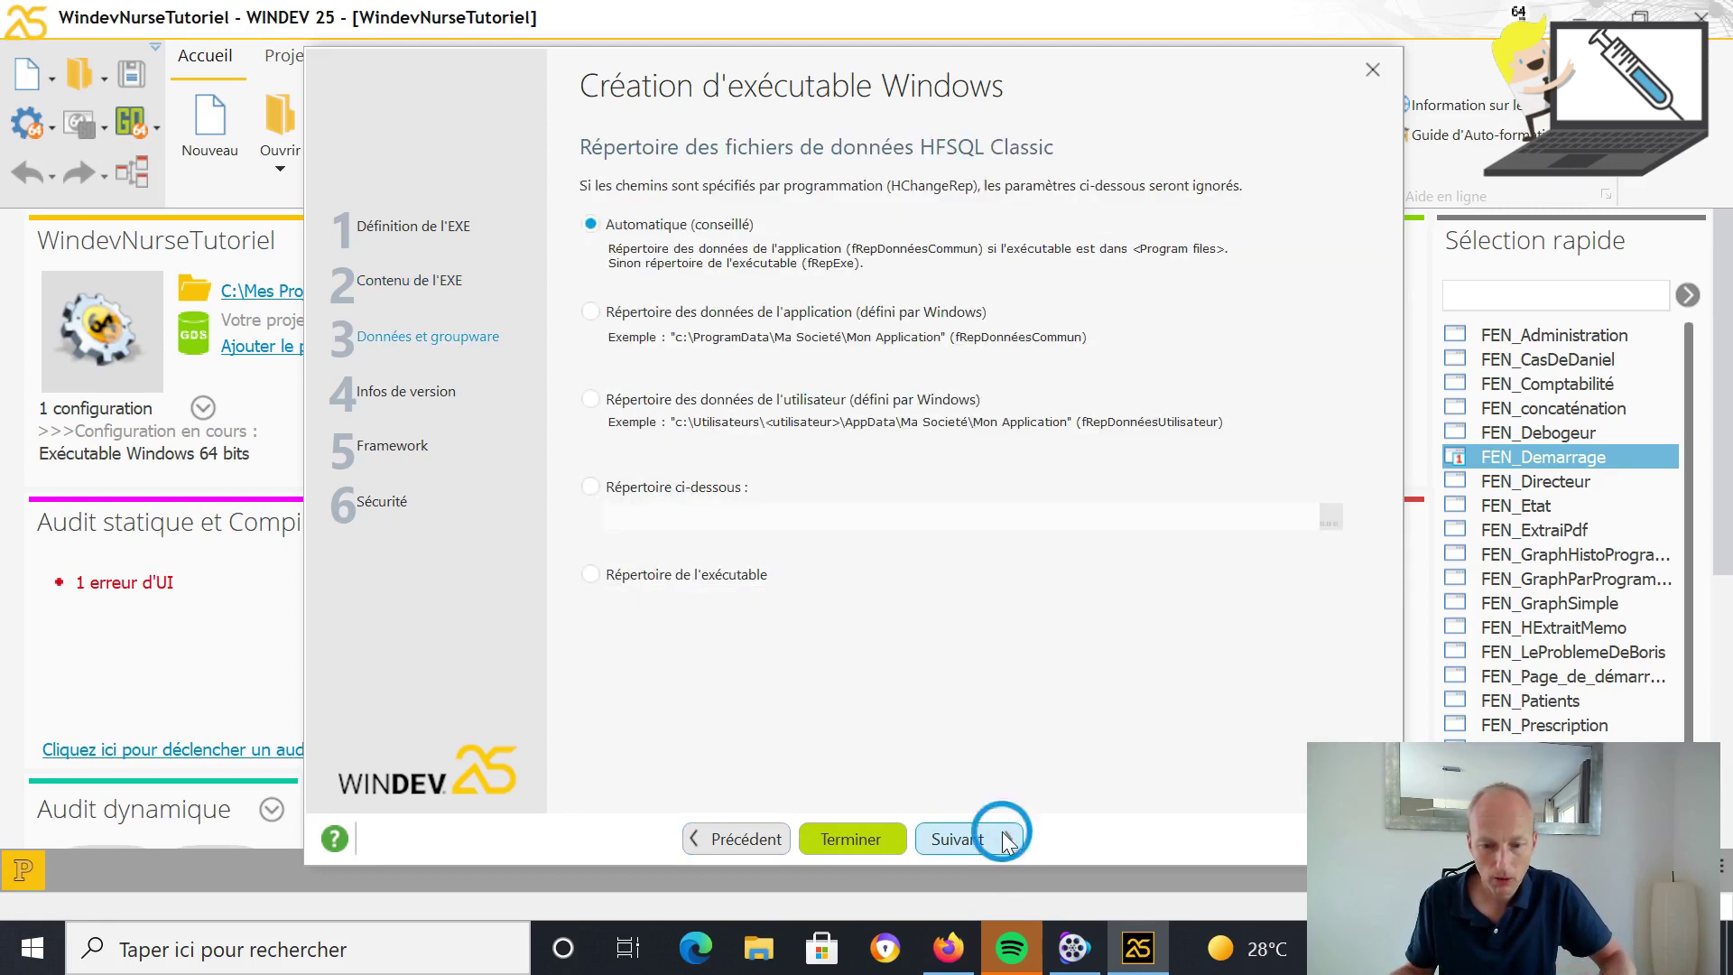
{"action": "left_click", "coordinate": [1008, 839]}
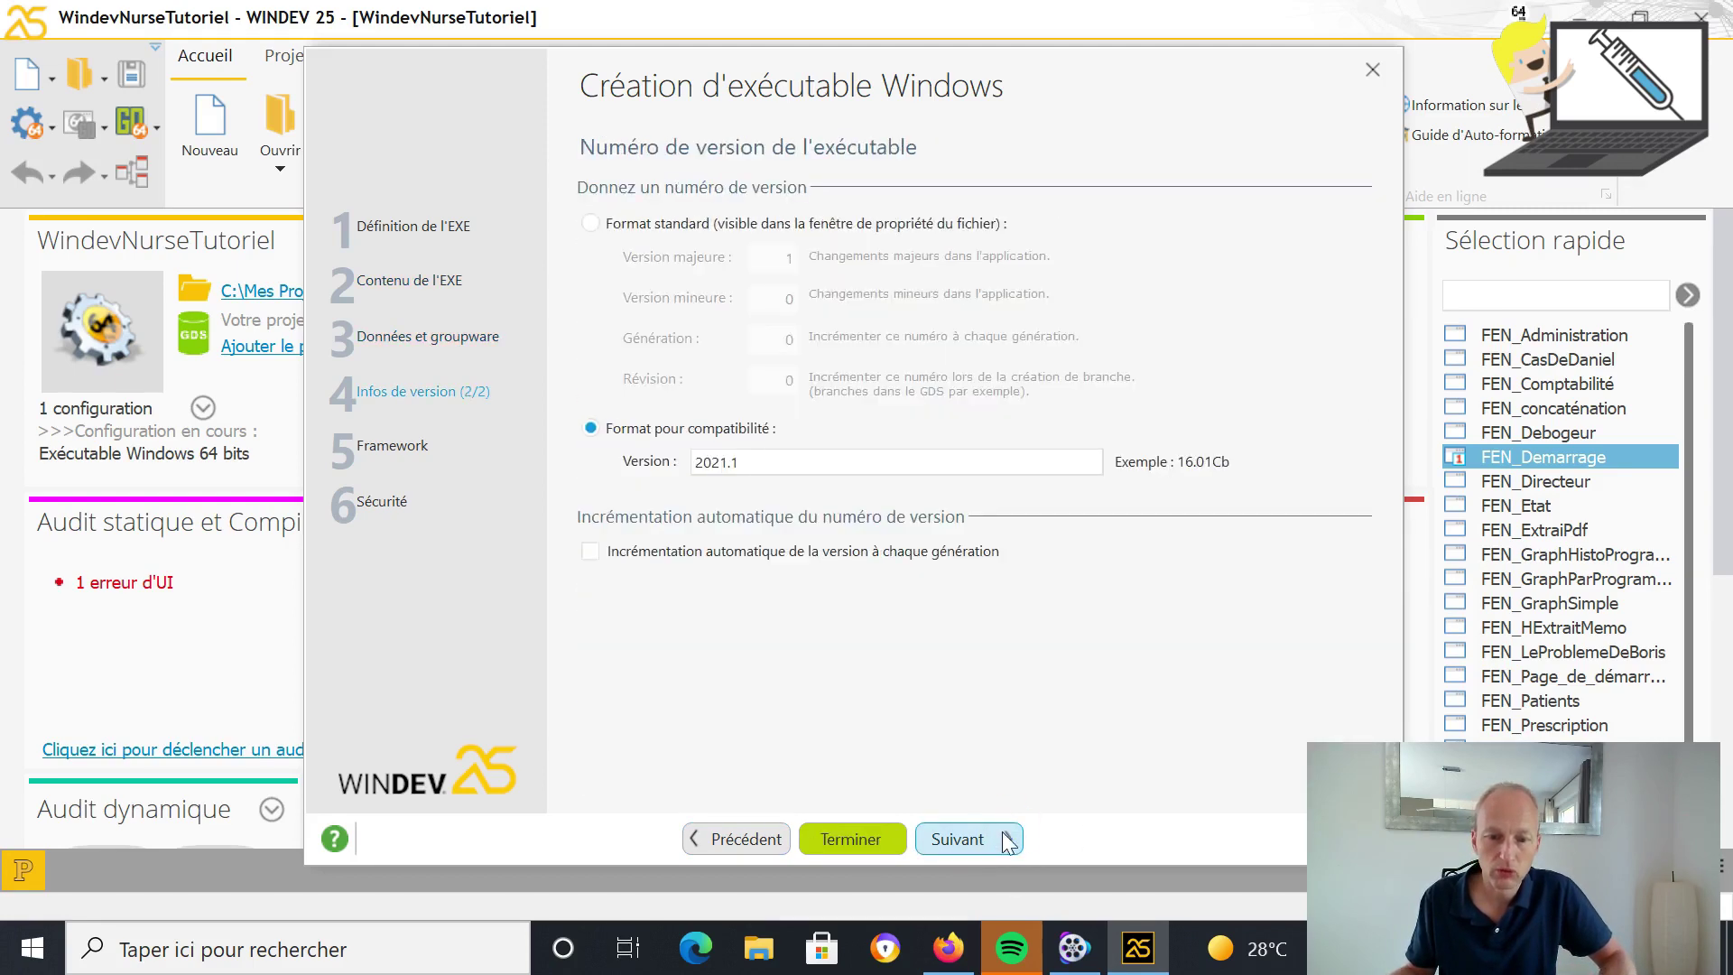
{"action": "left_click", "coordinate": [1007, 839]}
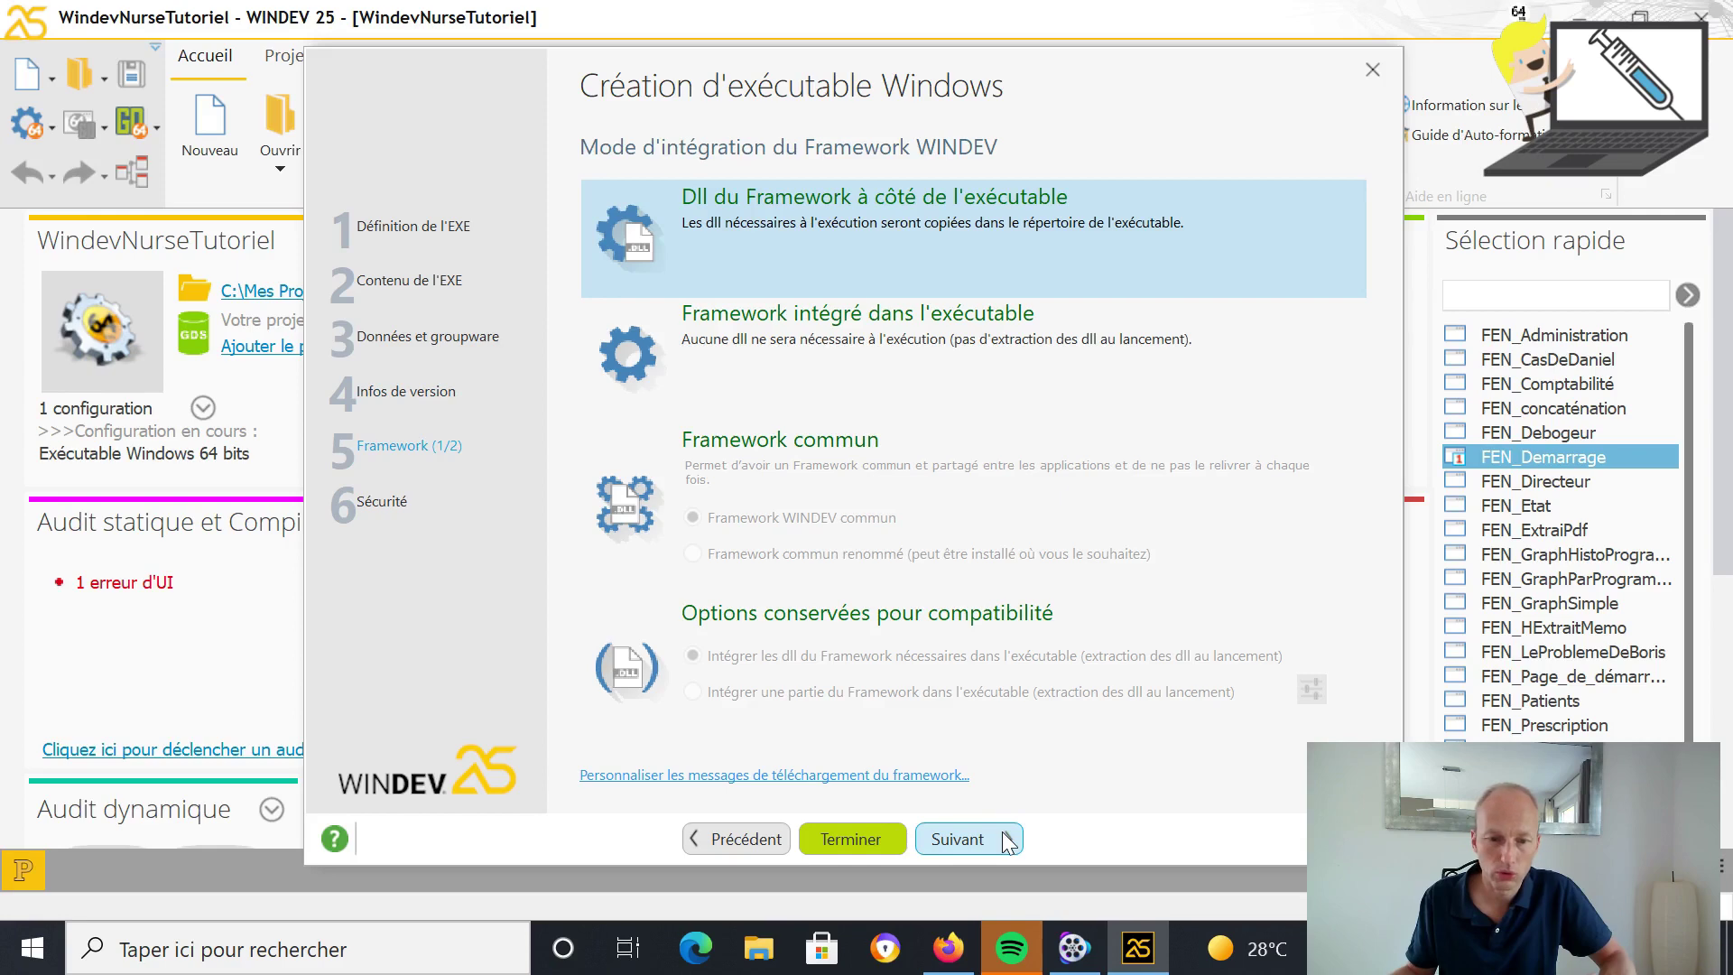
{"action": "left_click", "coordinate": [1007, 839]}
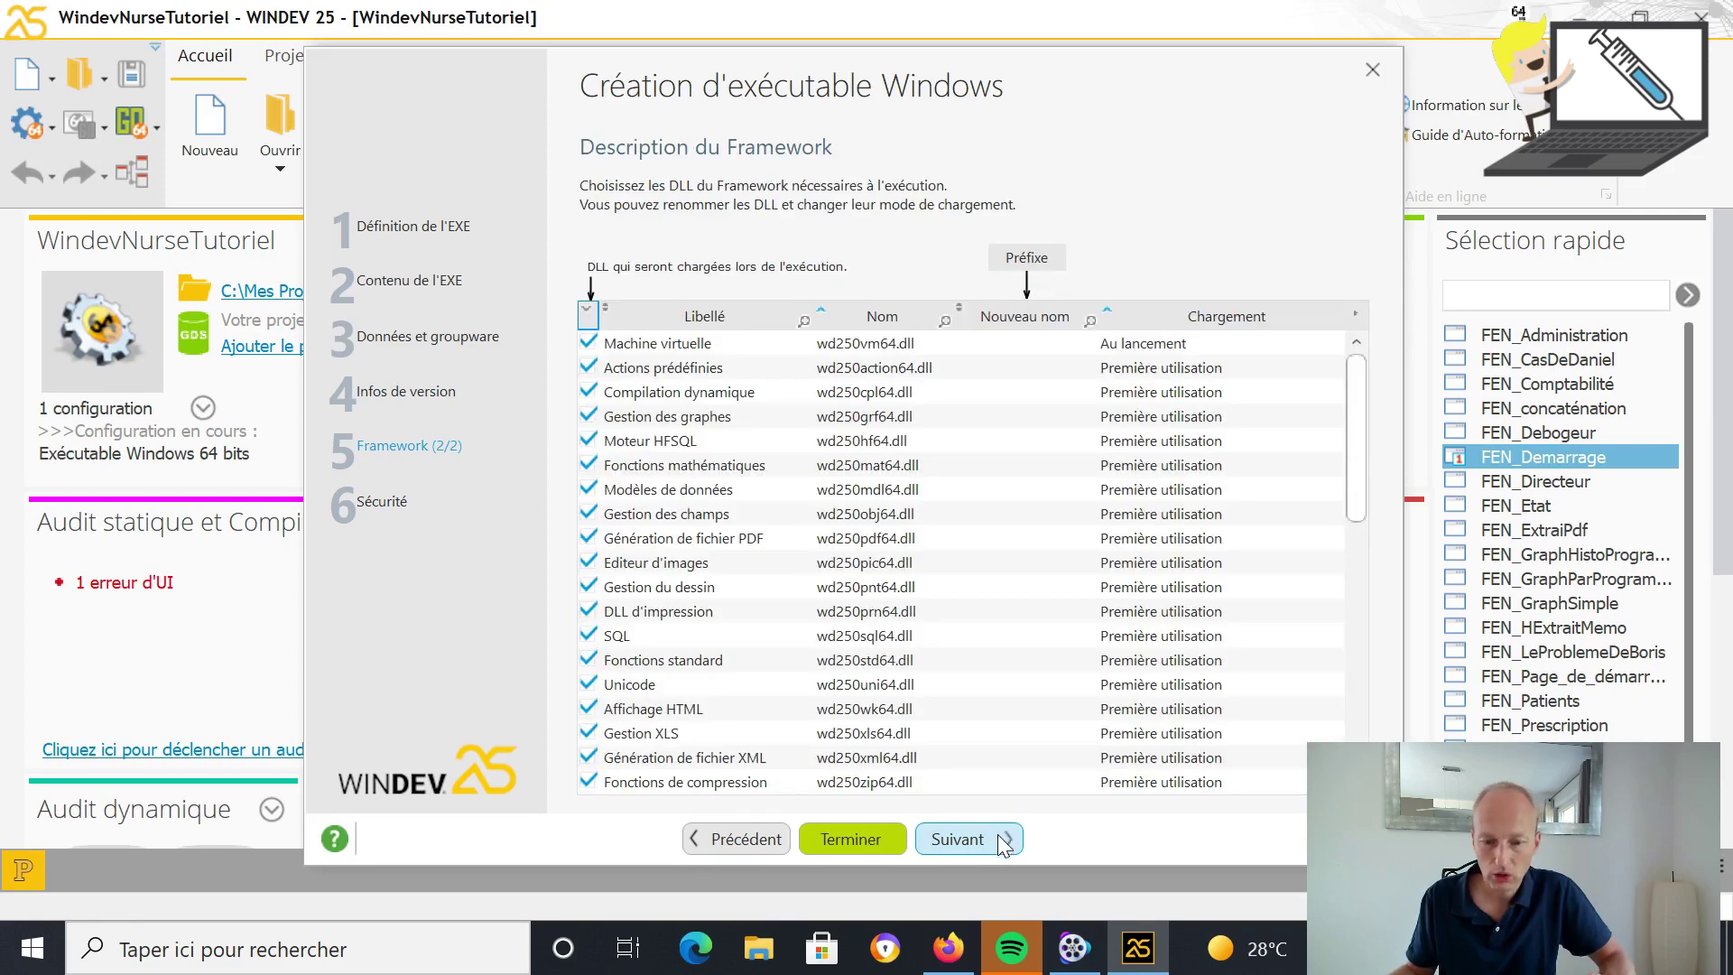
{"action": "left_click", "coordinate": [999, 834]}
{"action": "left_click", "coordinate": [998, 834]}
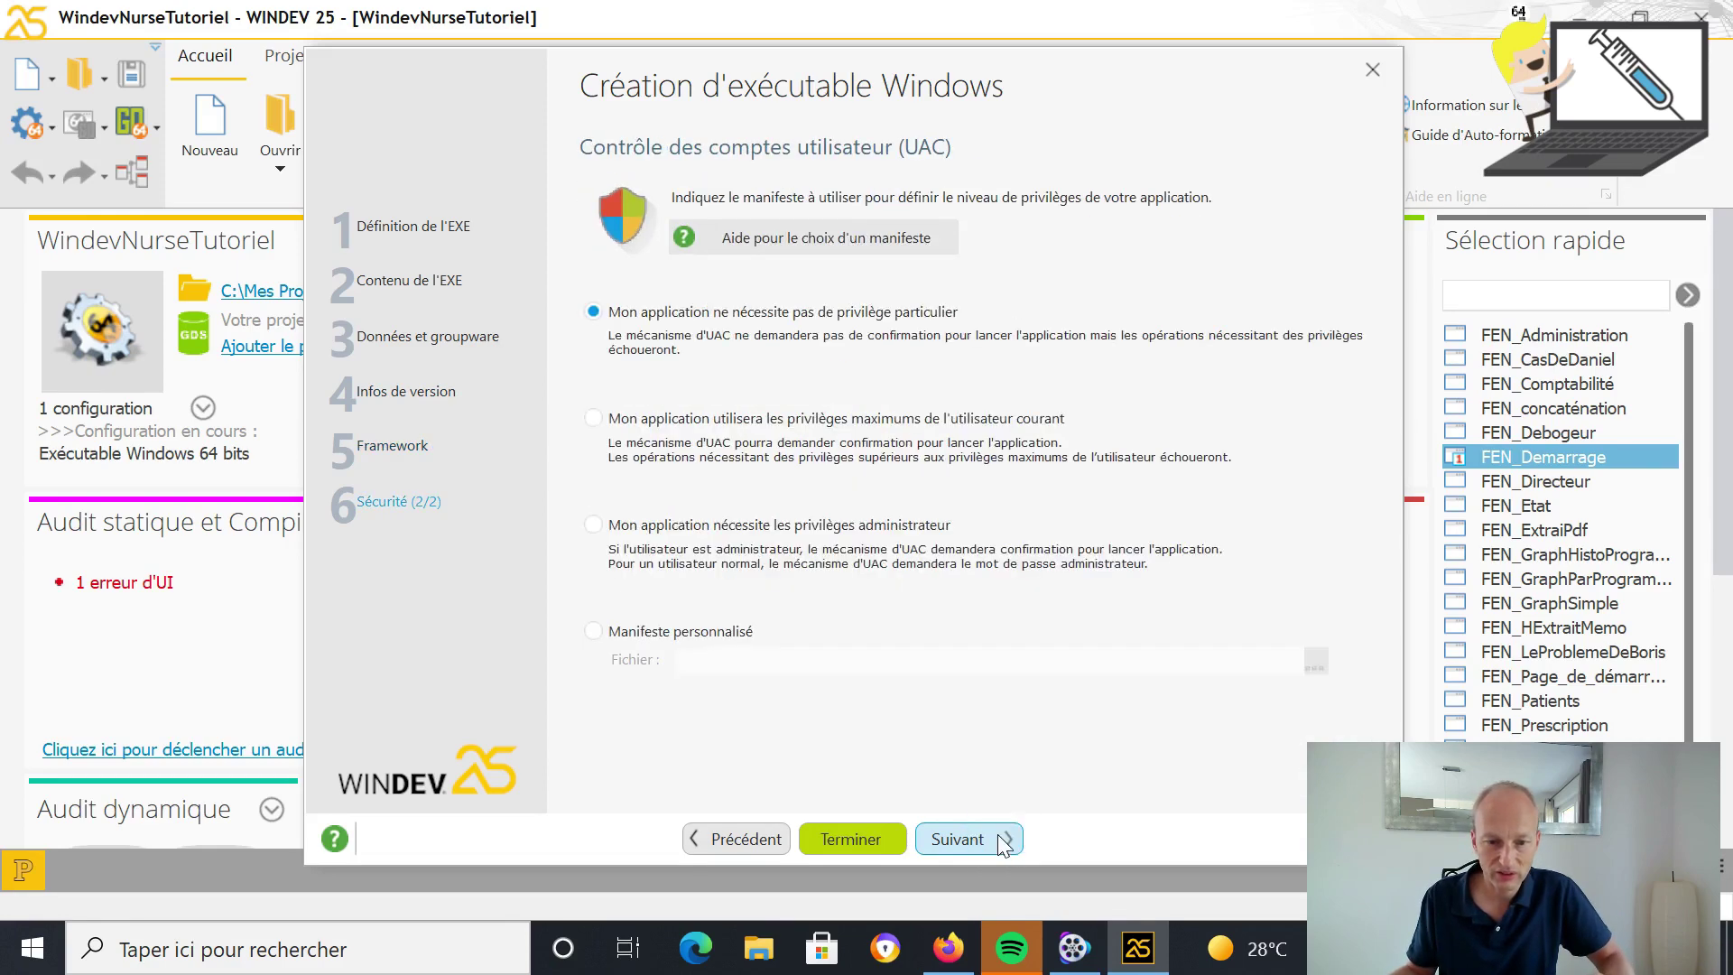
{"action": "left_click", "coordinate": [998, 833]}
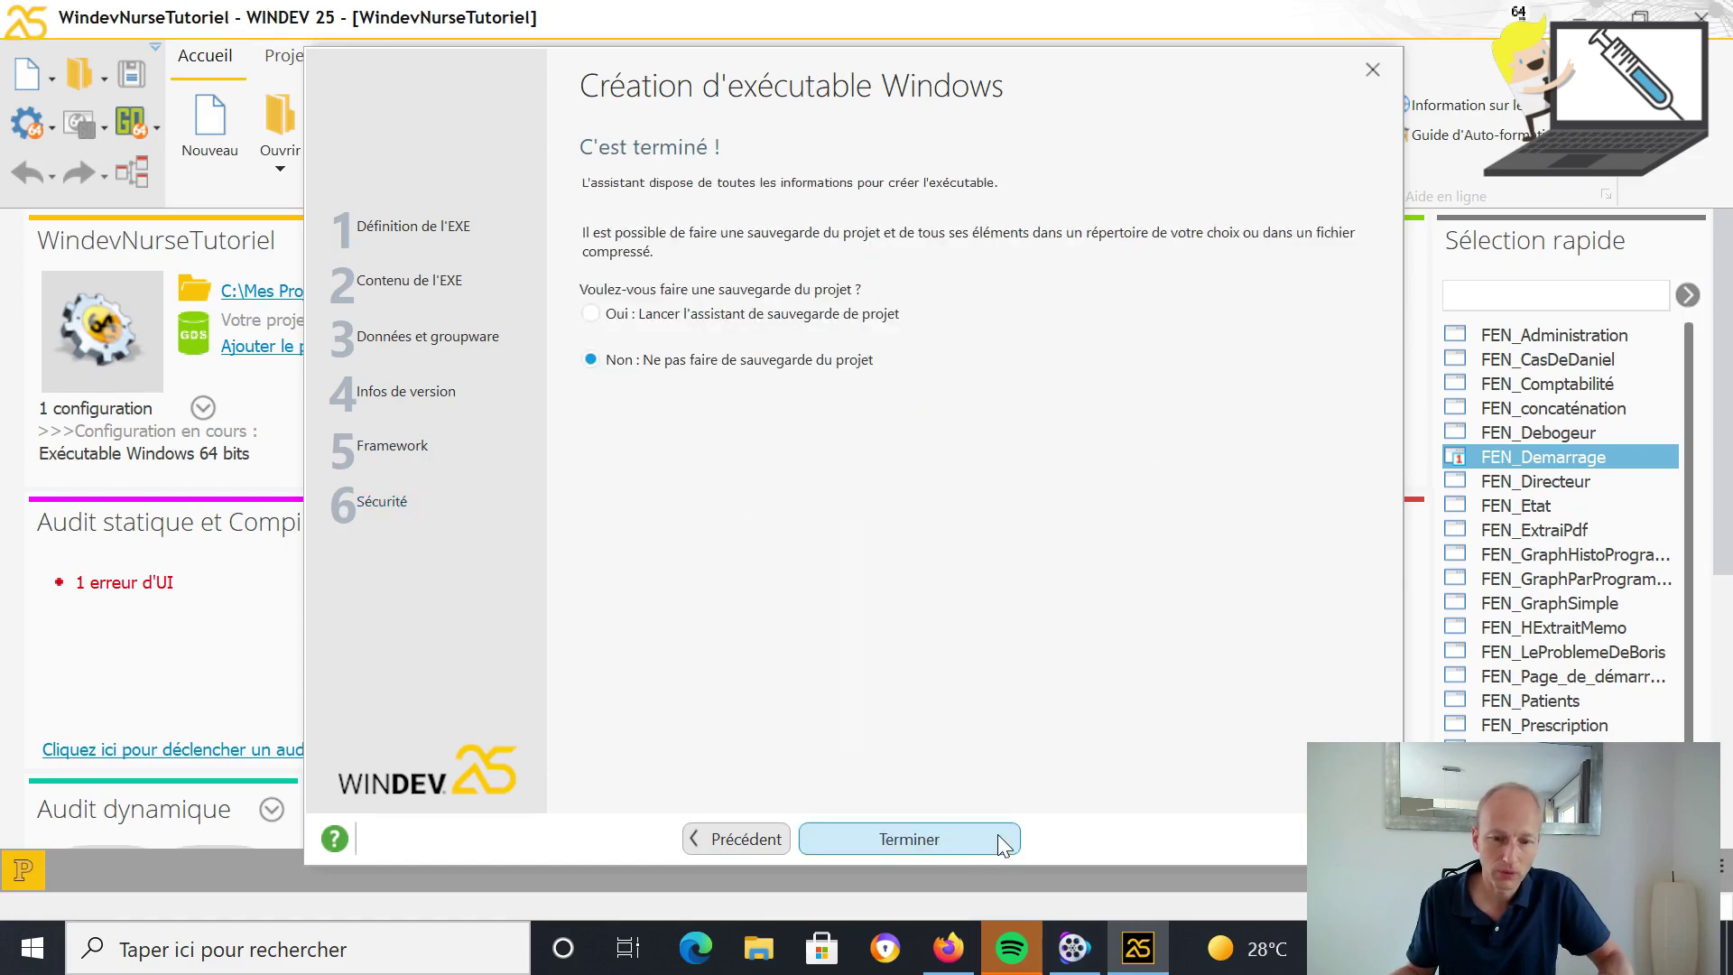
{"action": "left_click", "coordinate": [998, 834]}
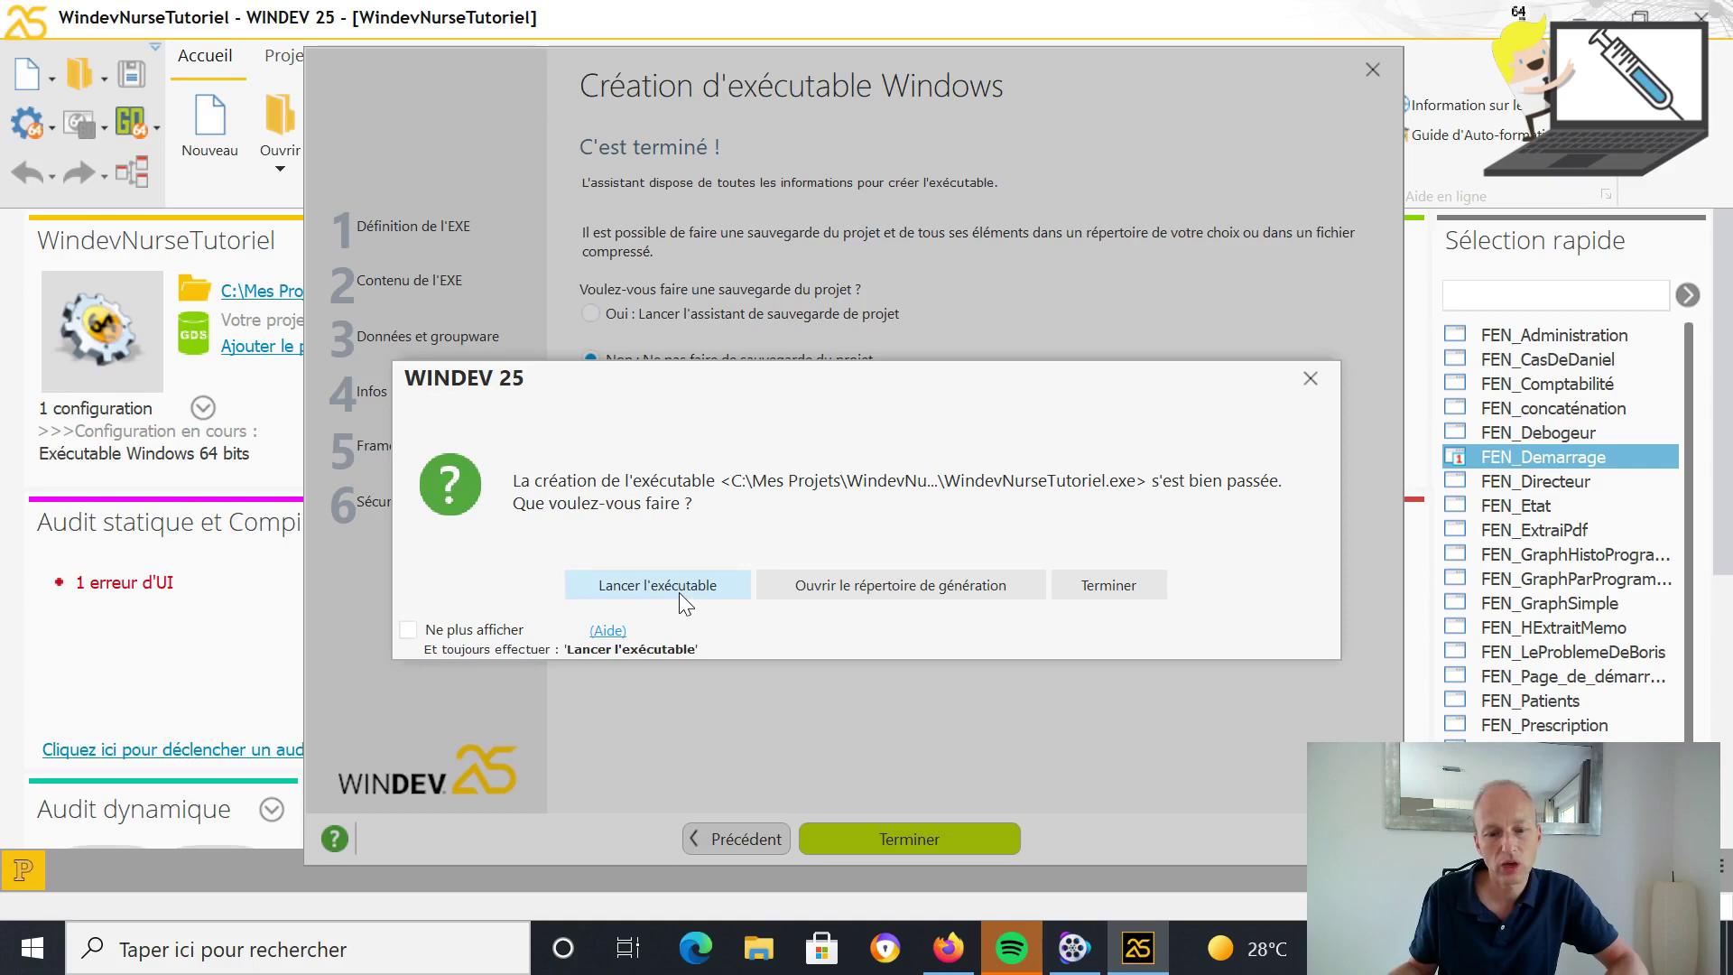
Open the executable's generation folder in a maximized window and navigate from Mes projets through WindevNurseTutoriel to the Exe folder
{"action": "left_click", "coordinate": [863, 590]}
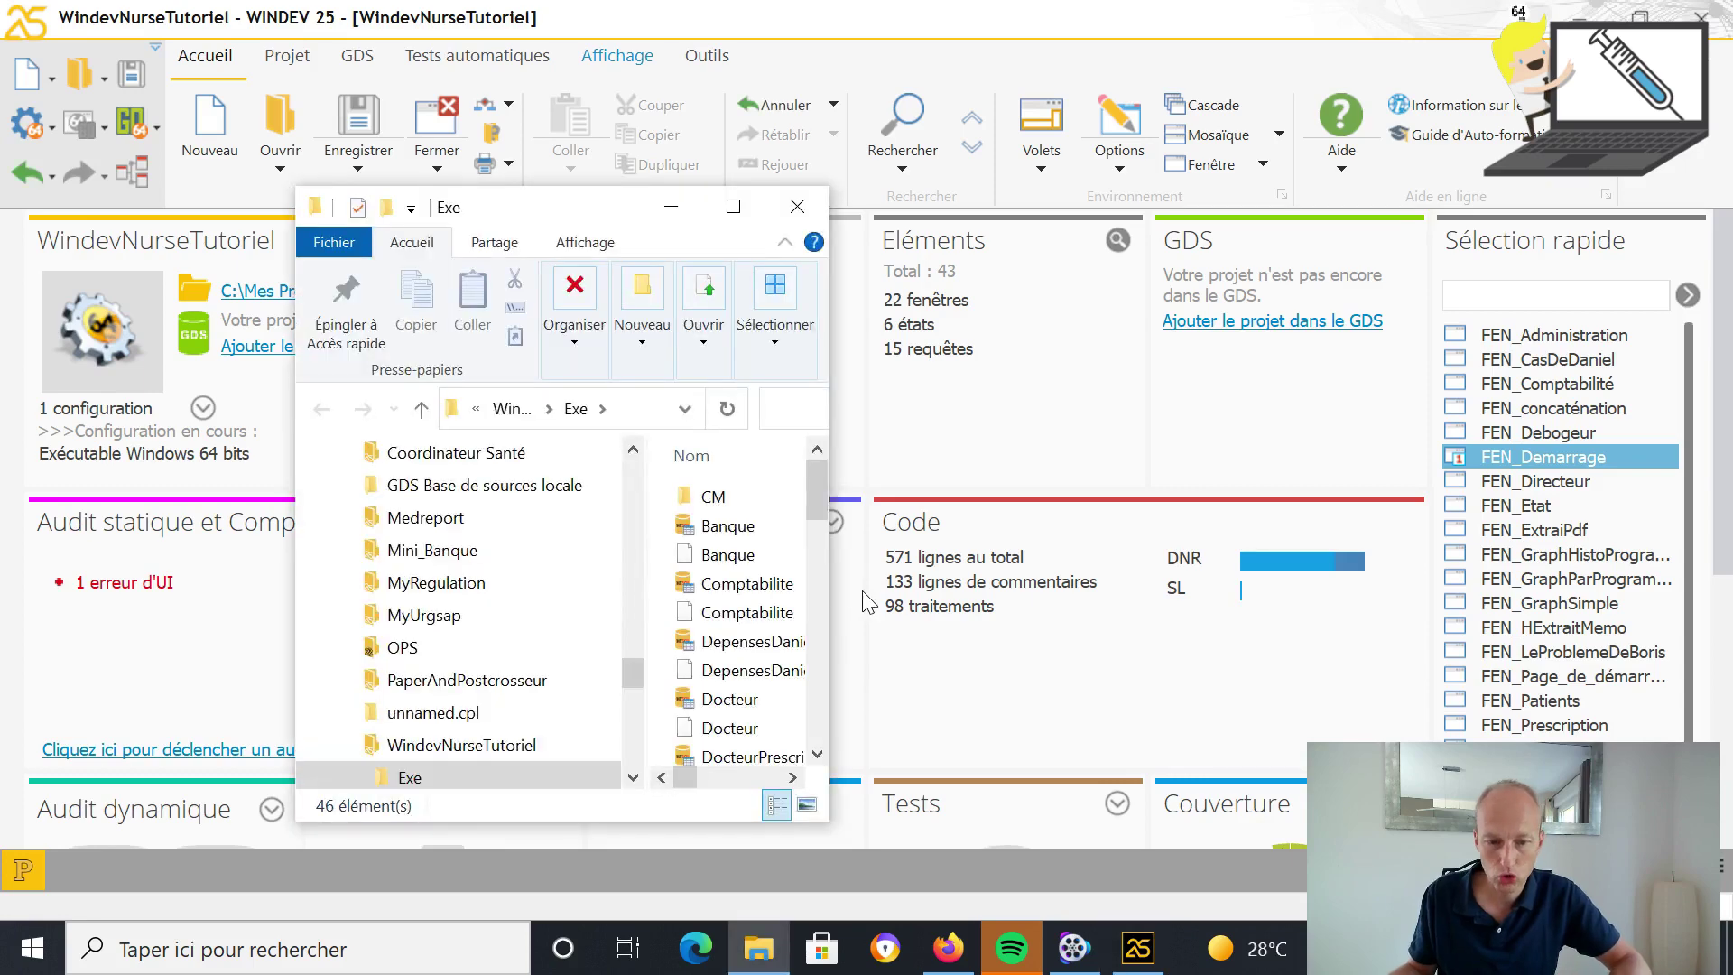
{"action": "left_click", "coordinate": [733, 202]}
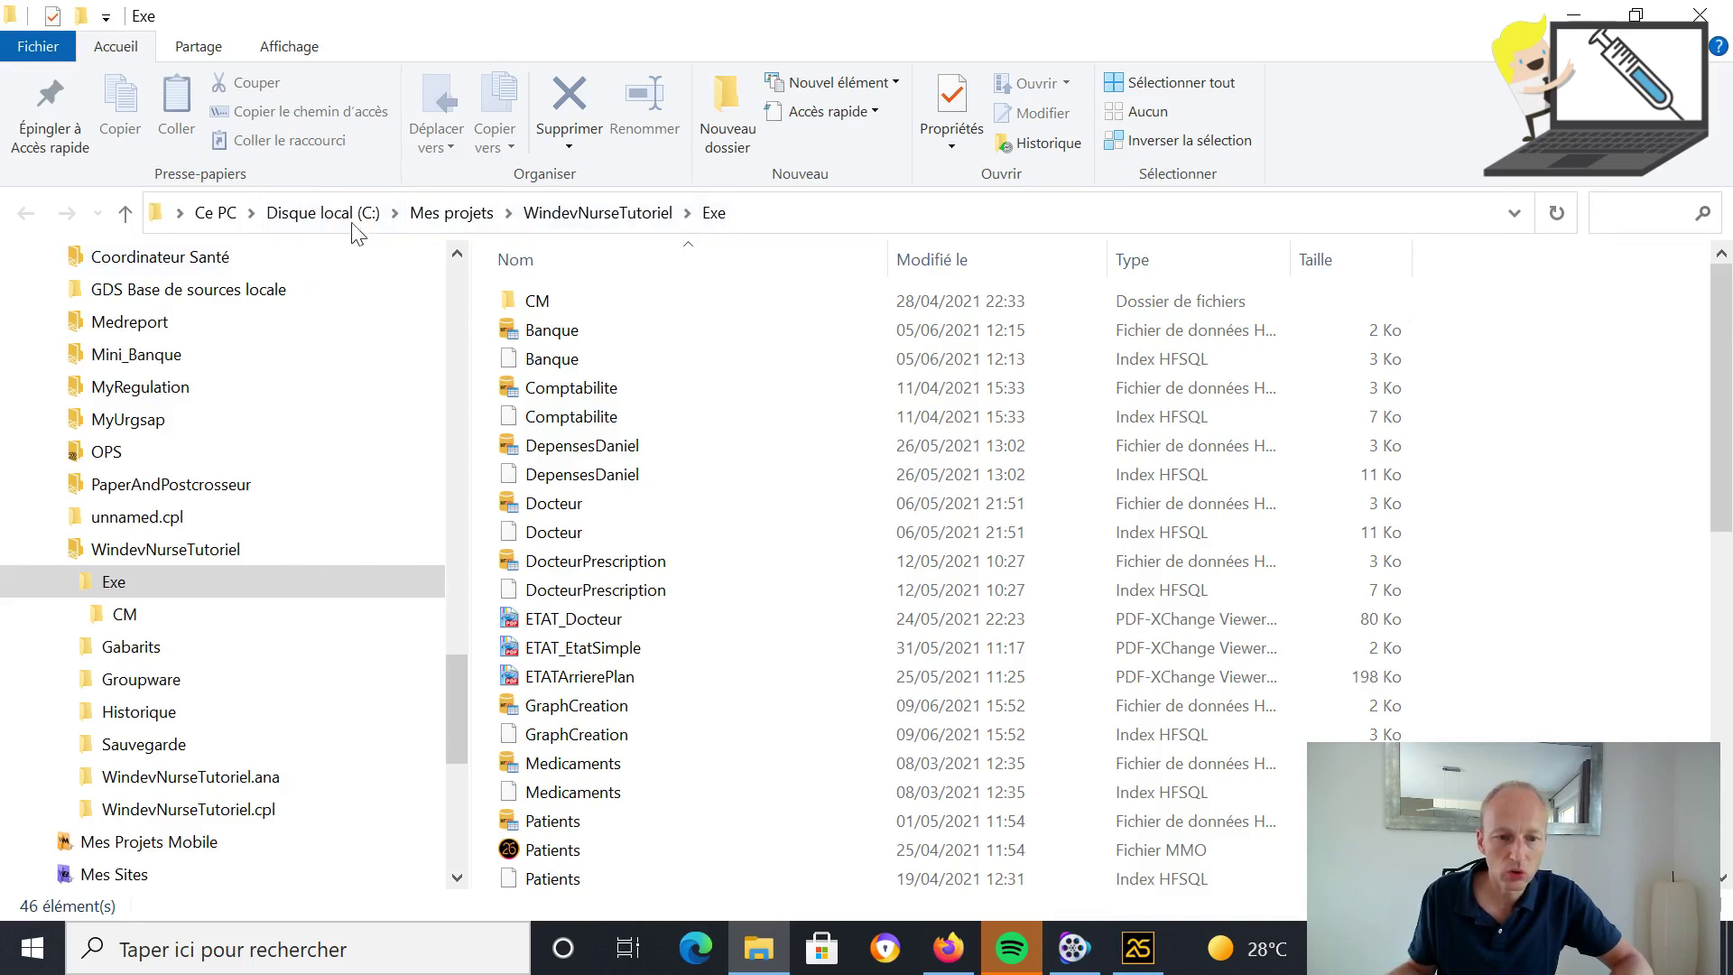
{"action": "left_click", "coordinate": [456, 216]}
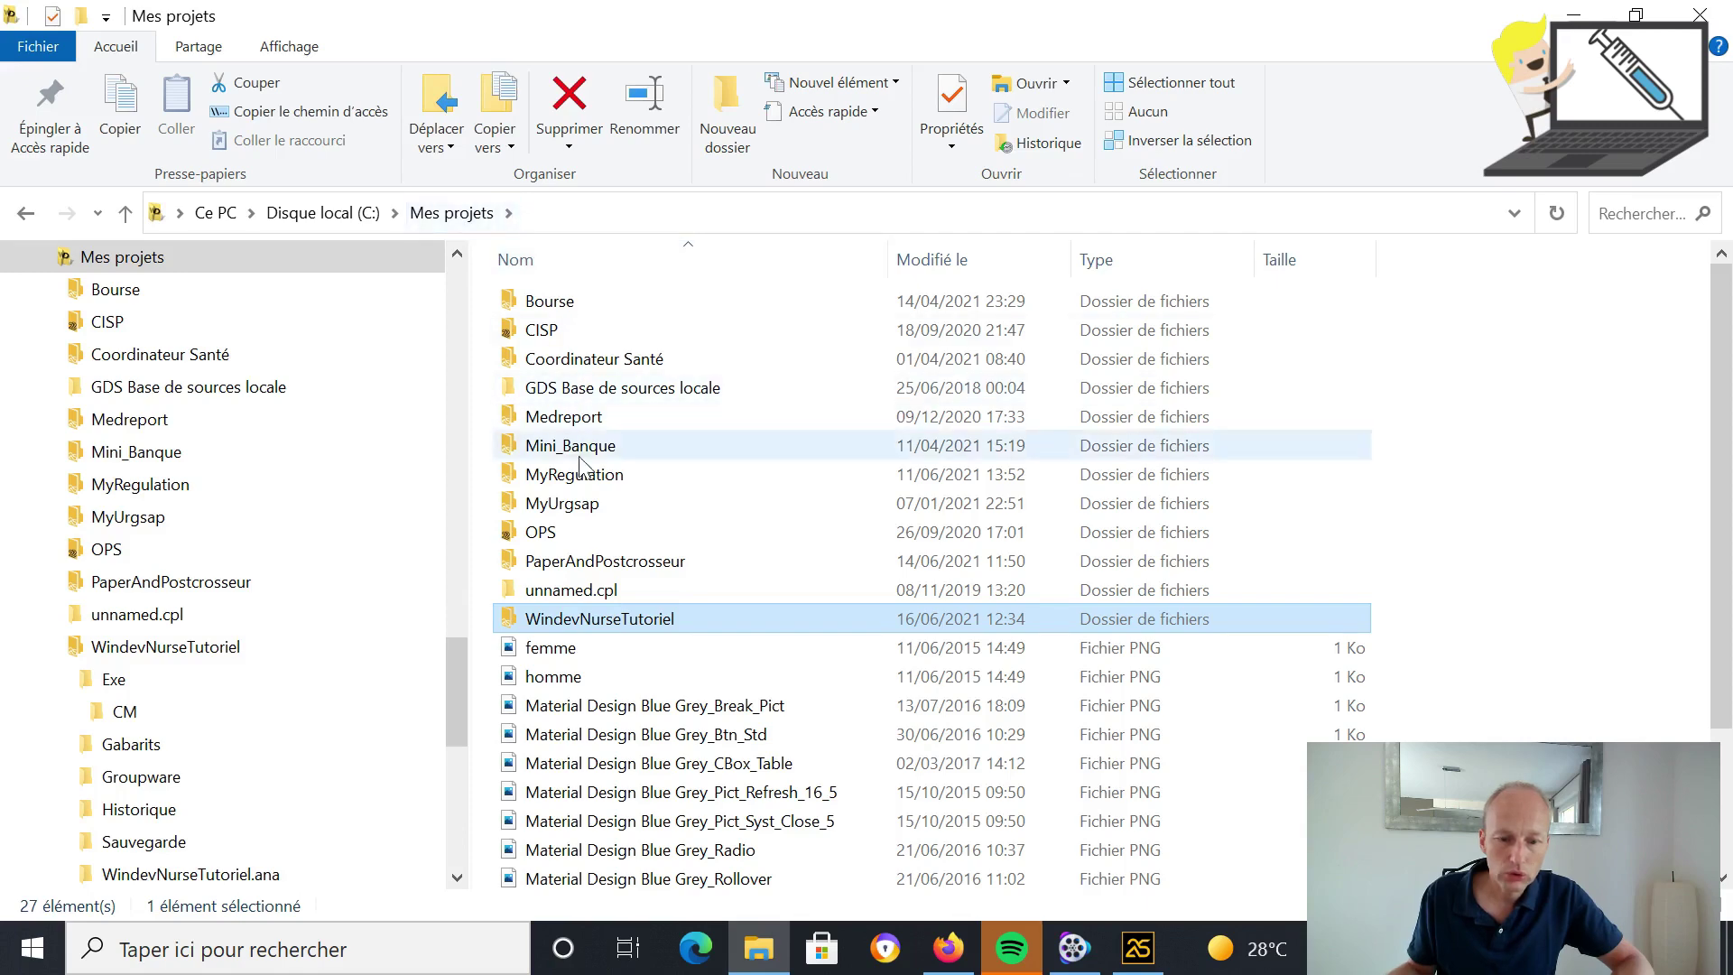
{"action": "double_click", "coordinate": [604, 623]}
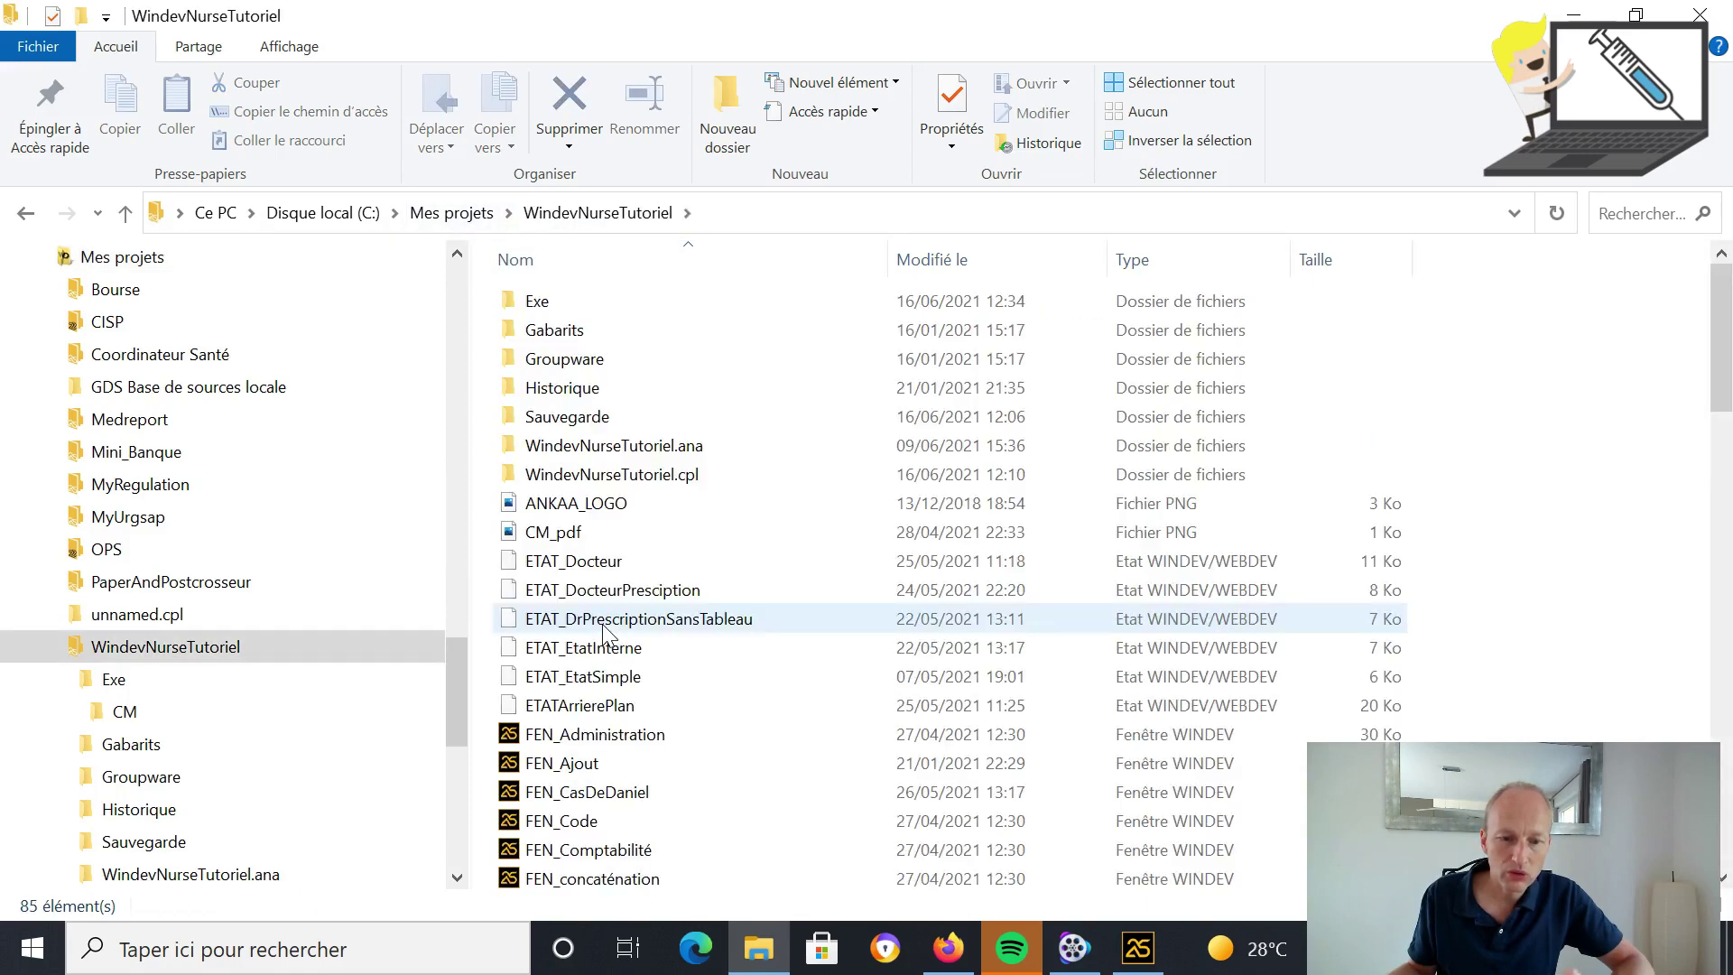
{"action": "left_click", "coordinate": [608, 300]}
{"action": "double_click", "coordinate": [610, 302]}
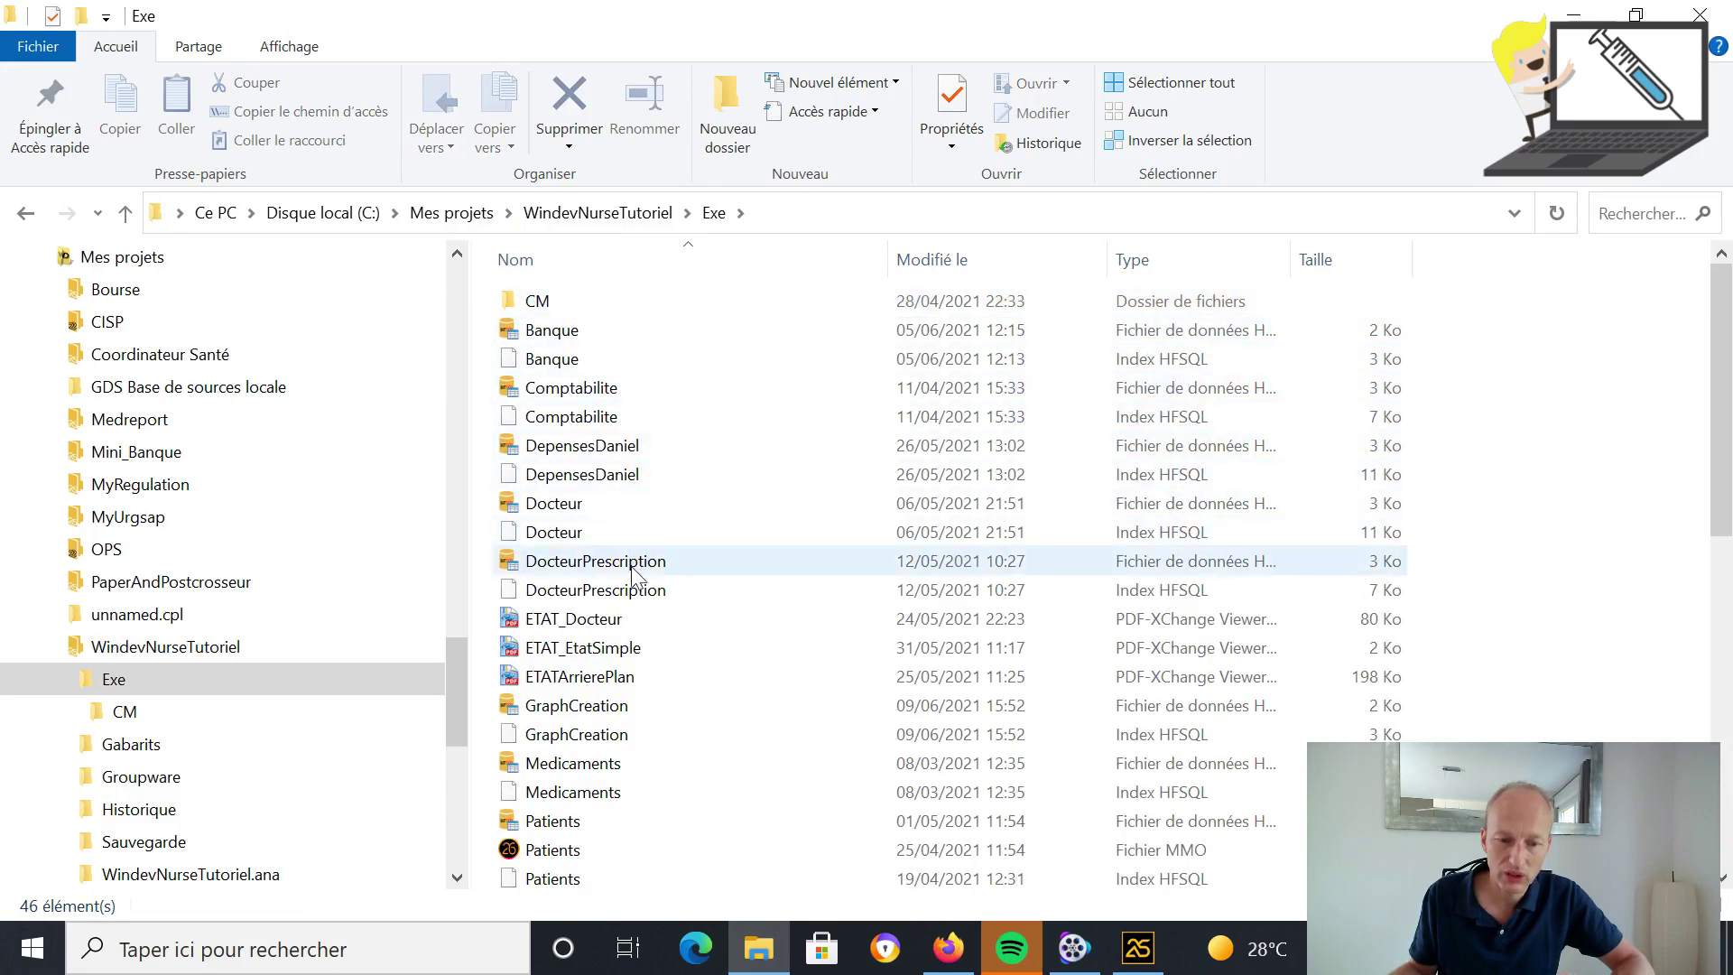
Look over the framework DLLs in the Exe folder, view the Medicaments data file's records in WDMap, and close the viewer
{"action": "left_click_drag", "start_coordinate": [1724, 473], "coordinate": [1700, 808]}
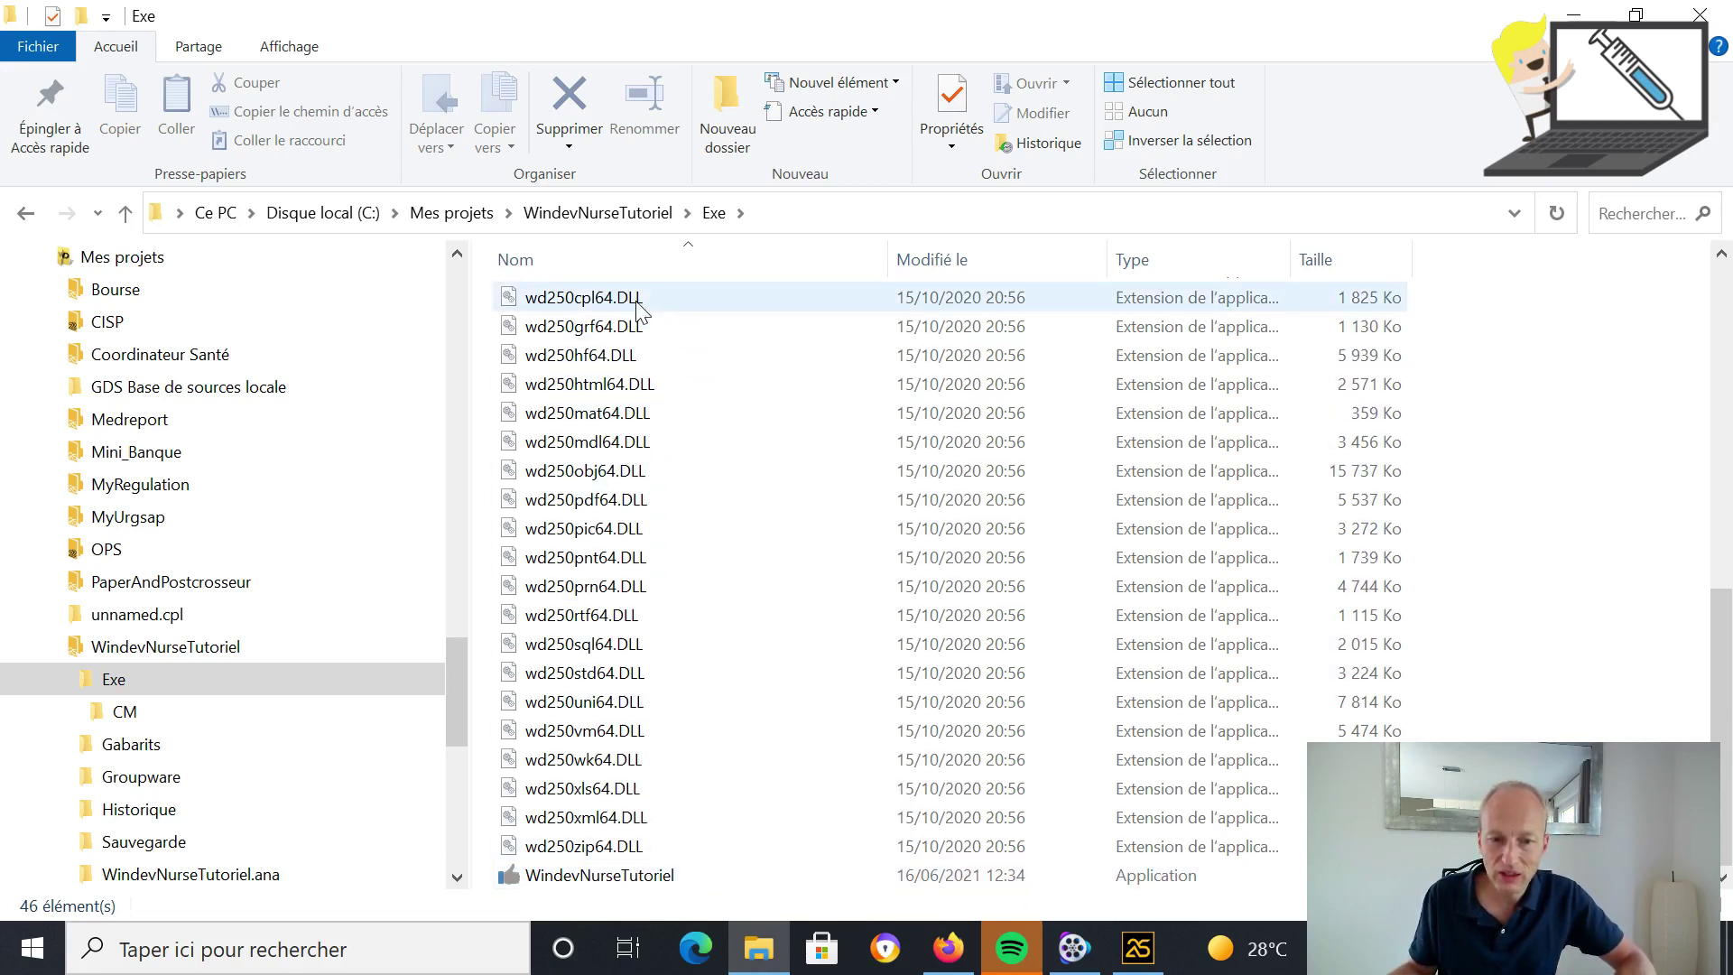
{"action": "left_click_drag", "start_coordinate": [1713, 668], "coordinate": [1719, 423]}
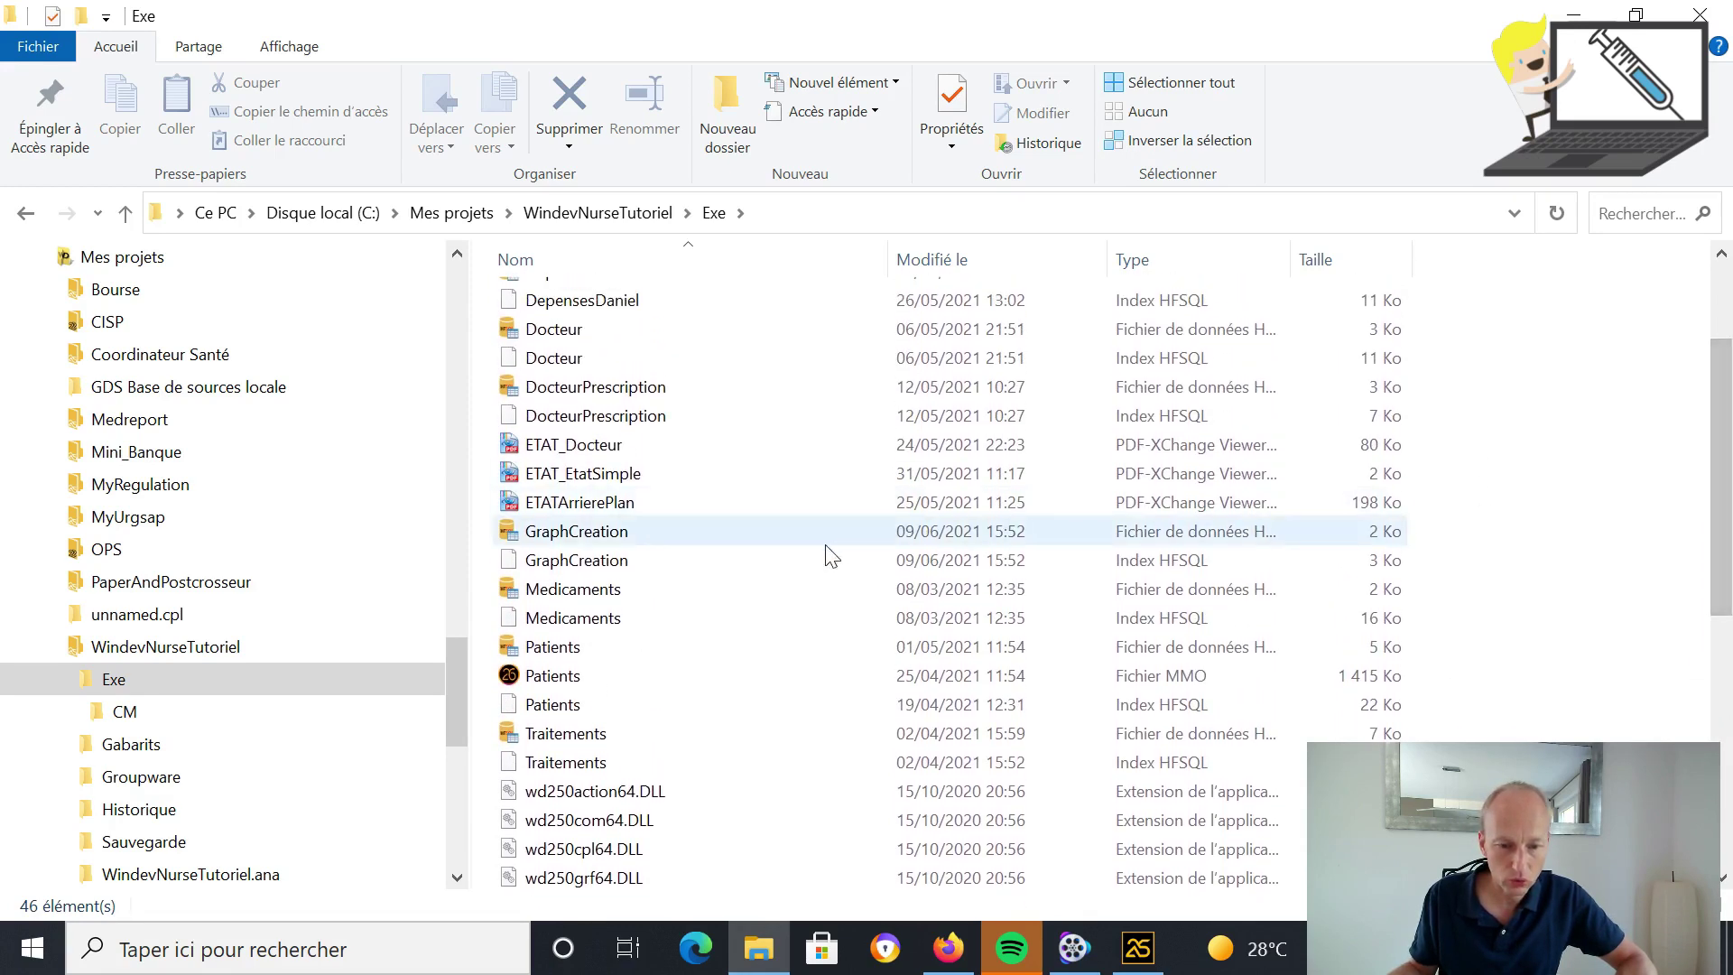
{"action": "left_click", "coordinate": [625, 592]}
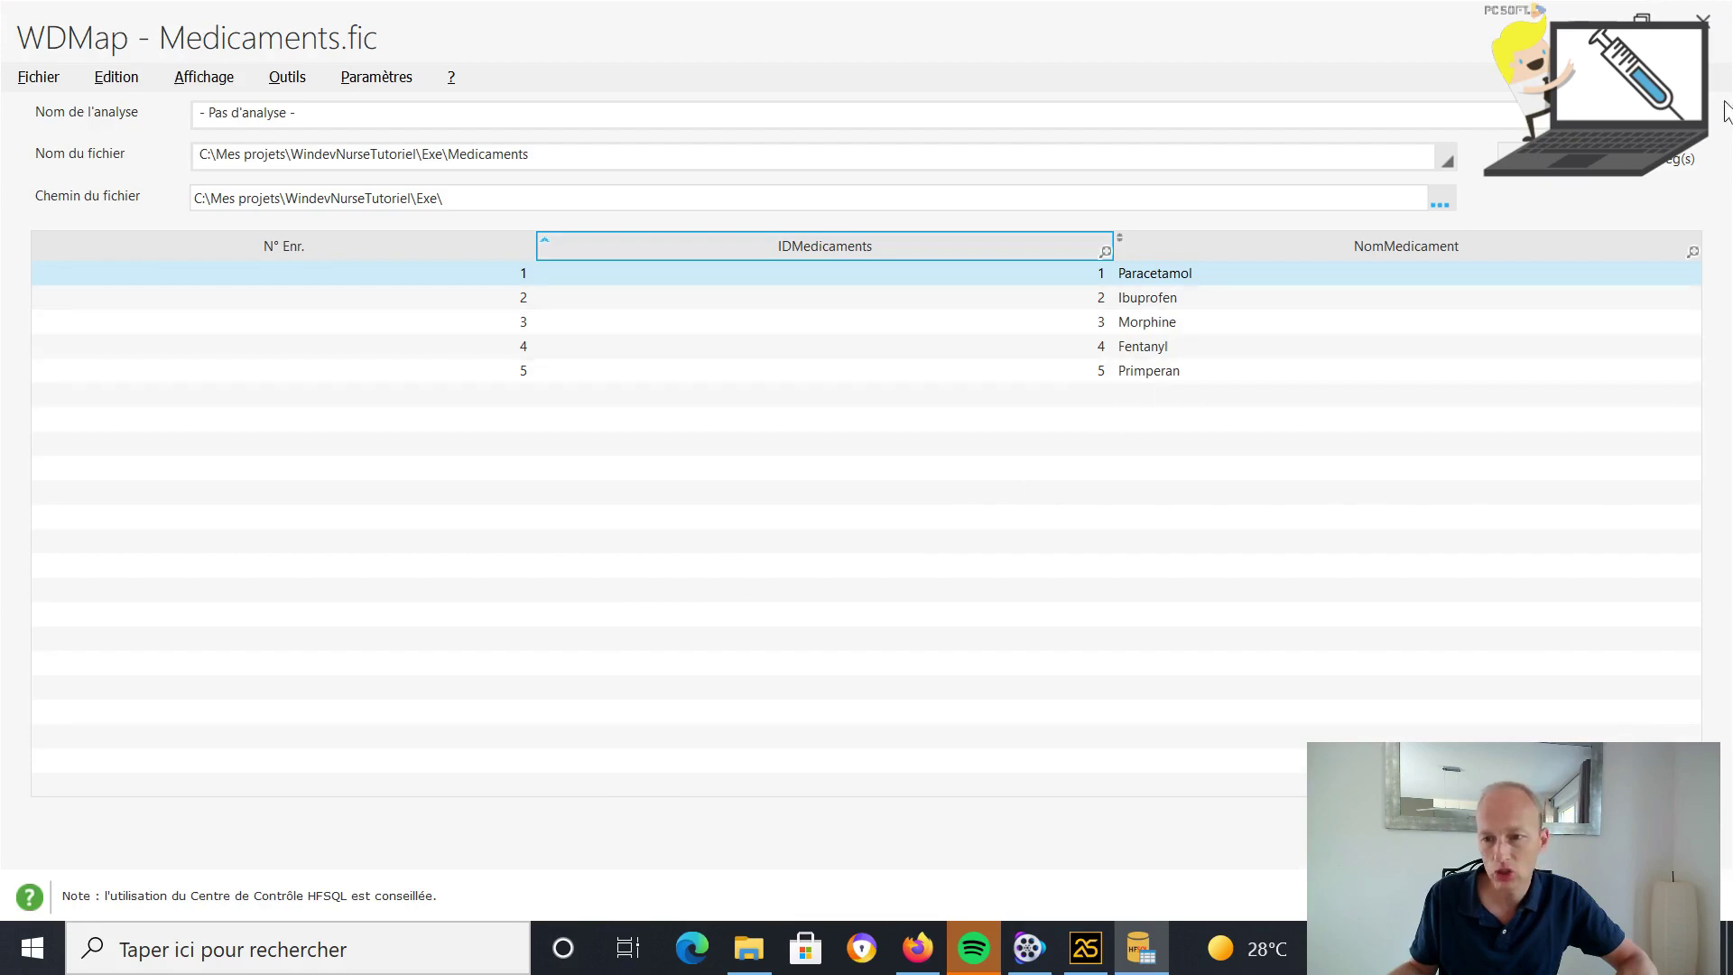
{"action": "left_click", "coordinate": [1703, 19]}
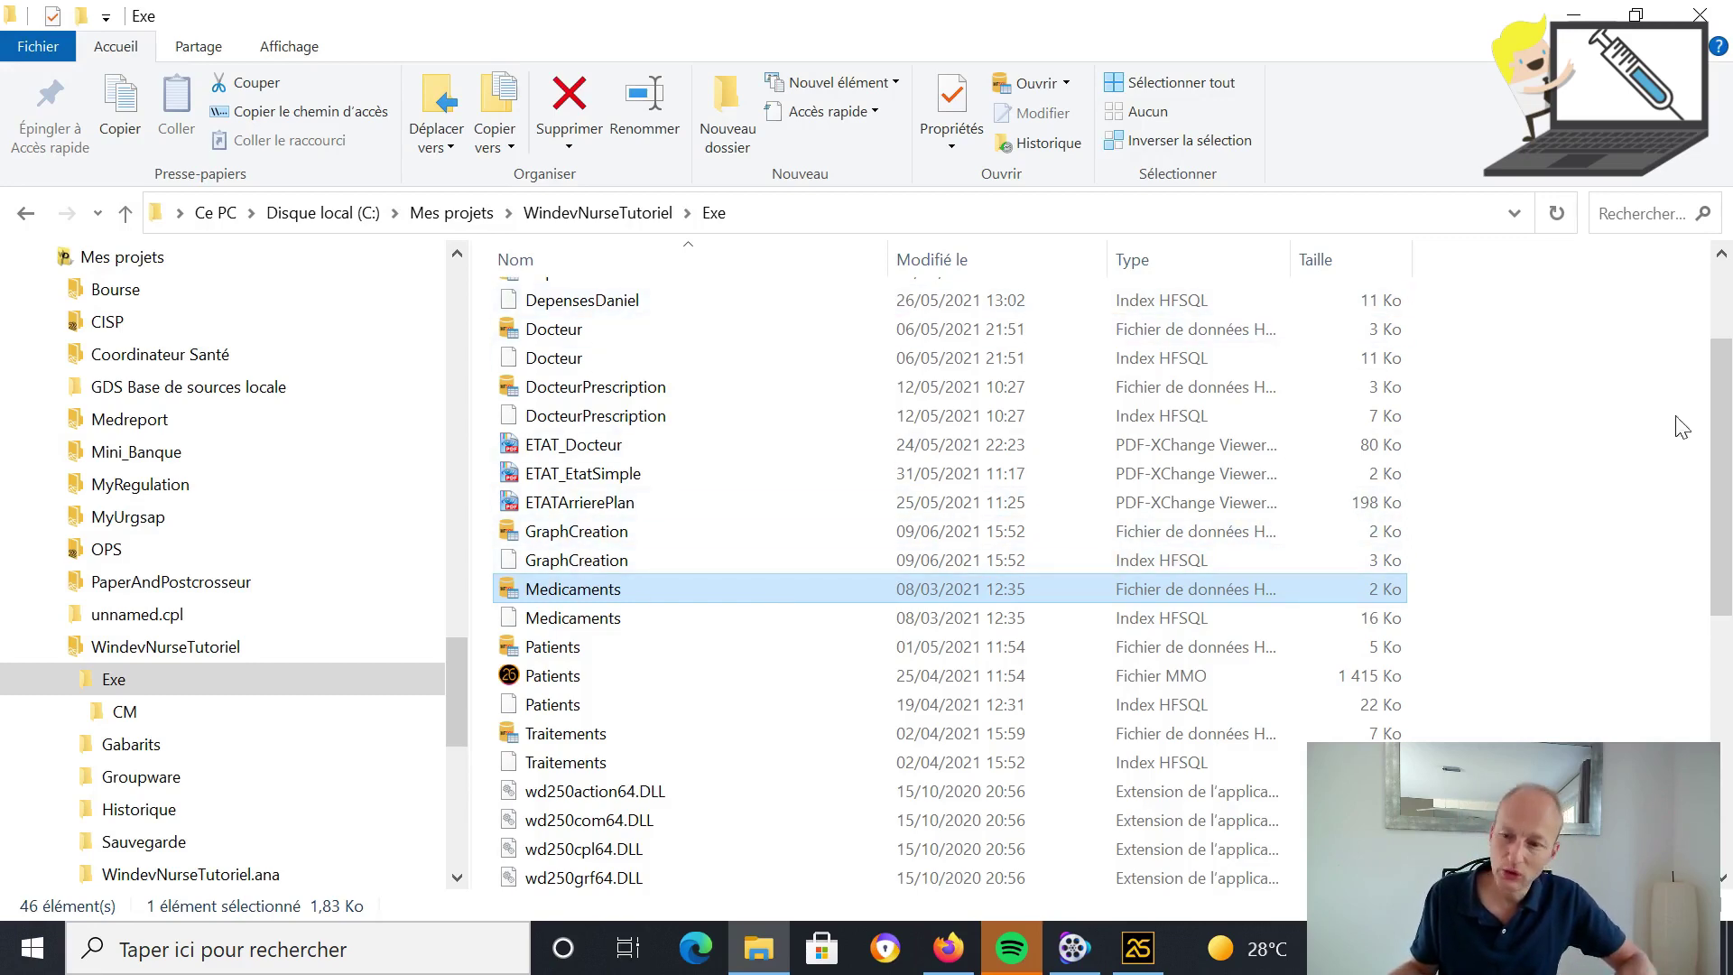
Review the HFSQL data files stored in the Exe folder, including Banque, Comptabilite, DepensesDaniel, Docteur, DocteurPrescription and Medicaments
{"action": "scroll", "coordinate": [1722, 344], "scroll_direction": "up", "scroll_amount": 2}
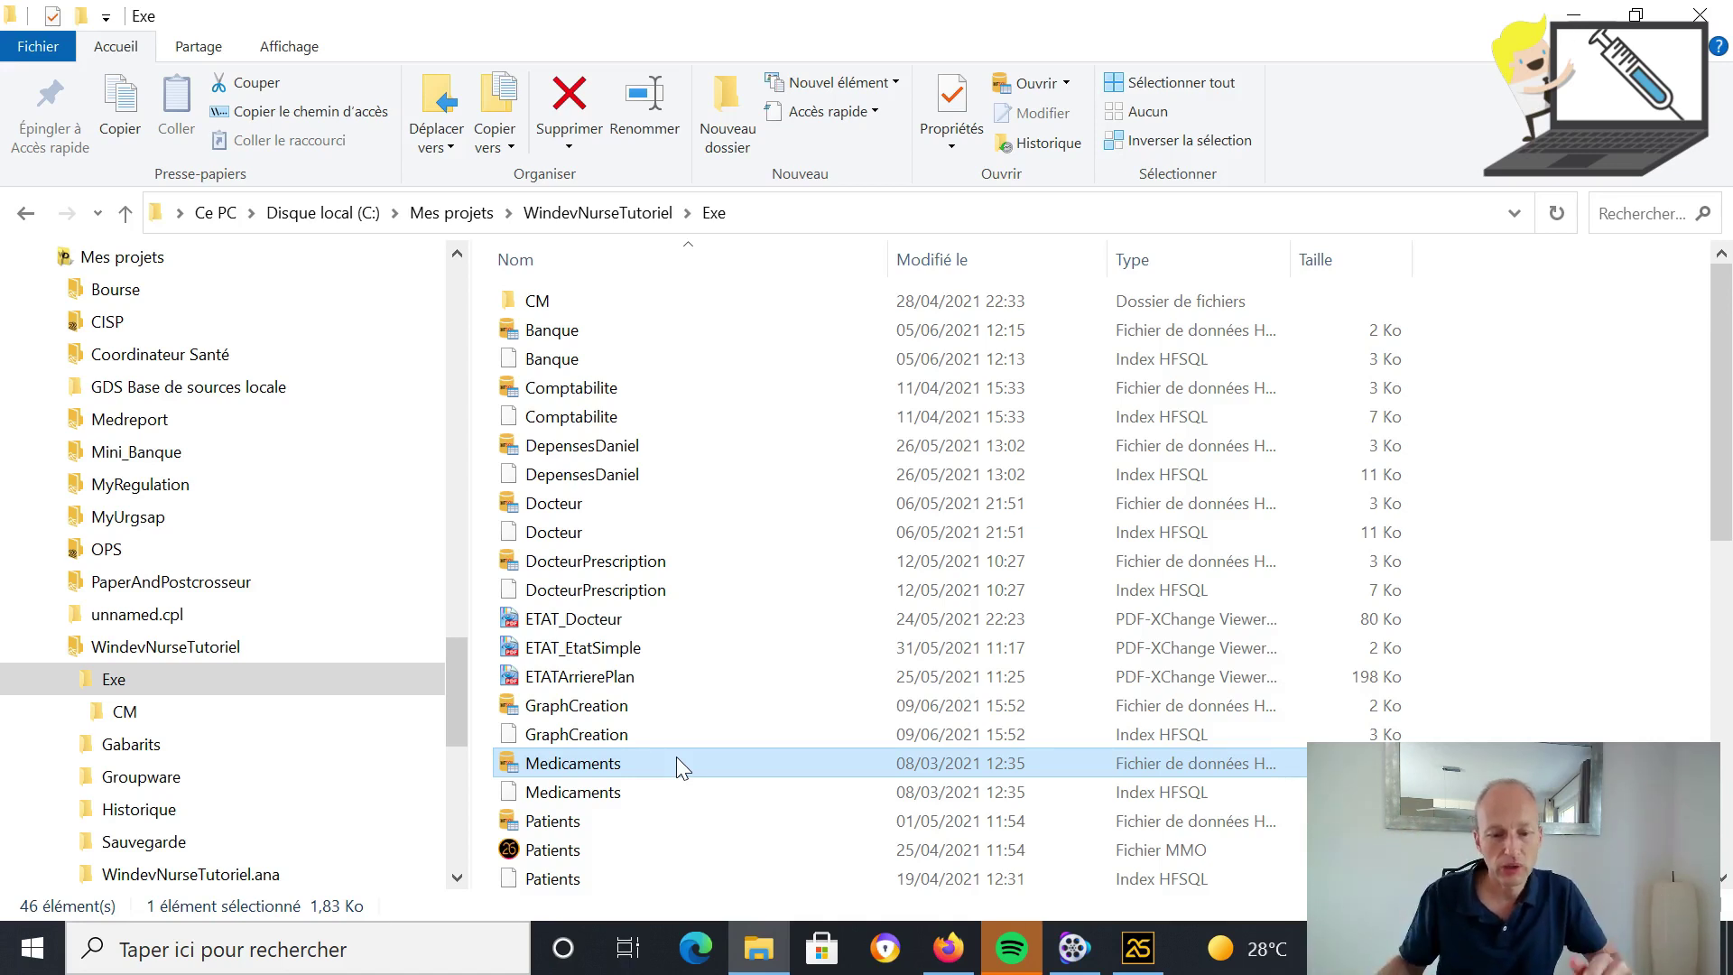
{"action": "key", "text": "F2"}
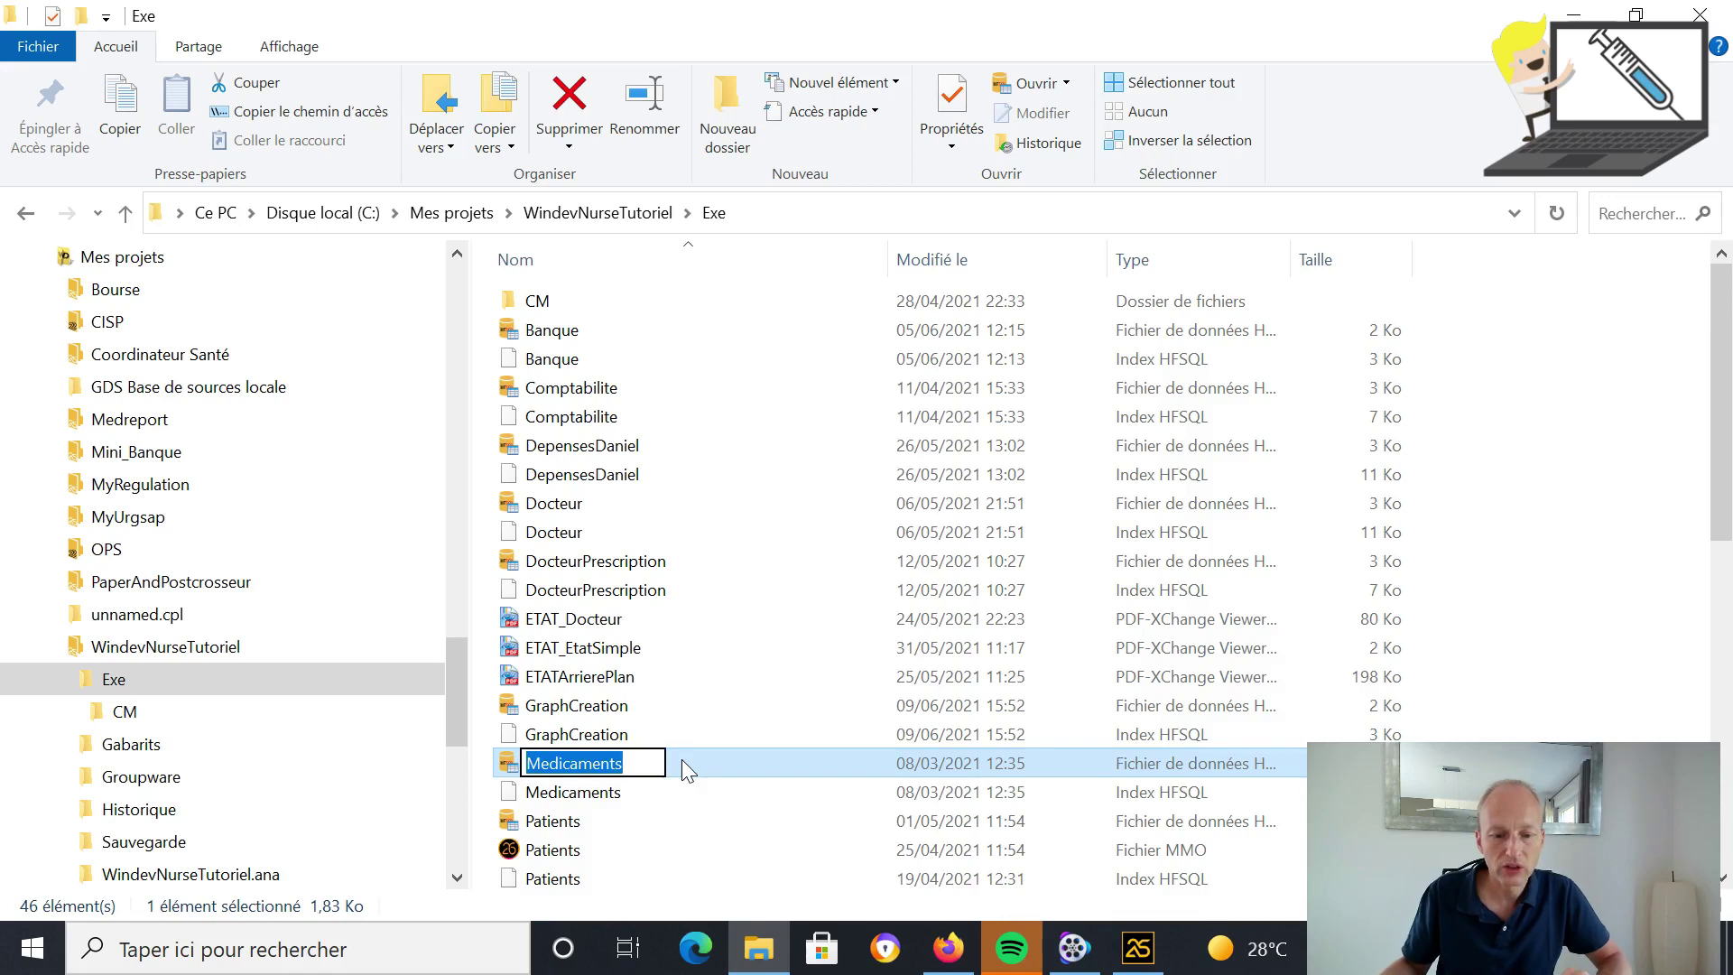
{"action": "key", "text": "Escape"}
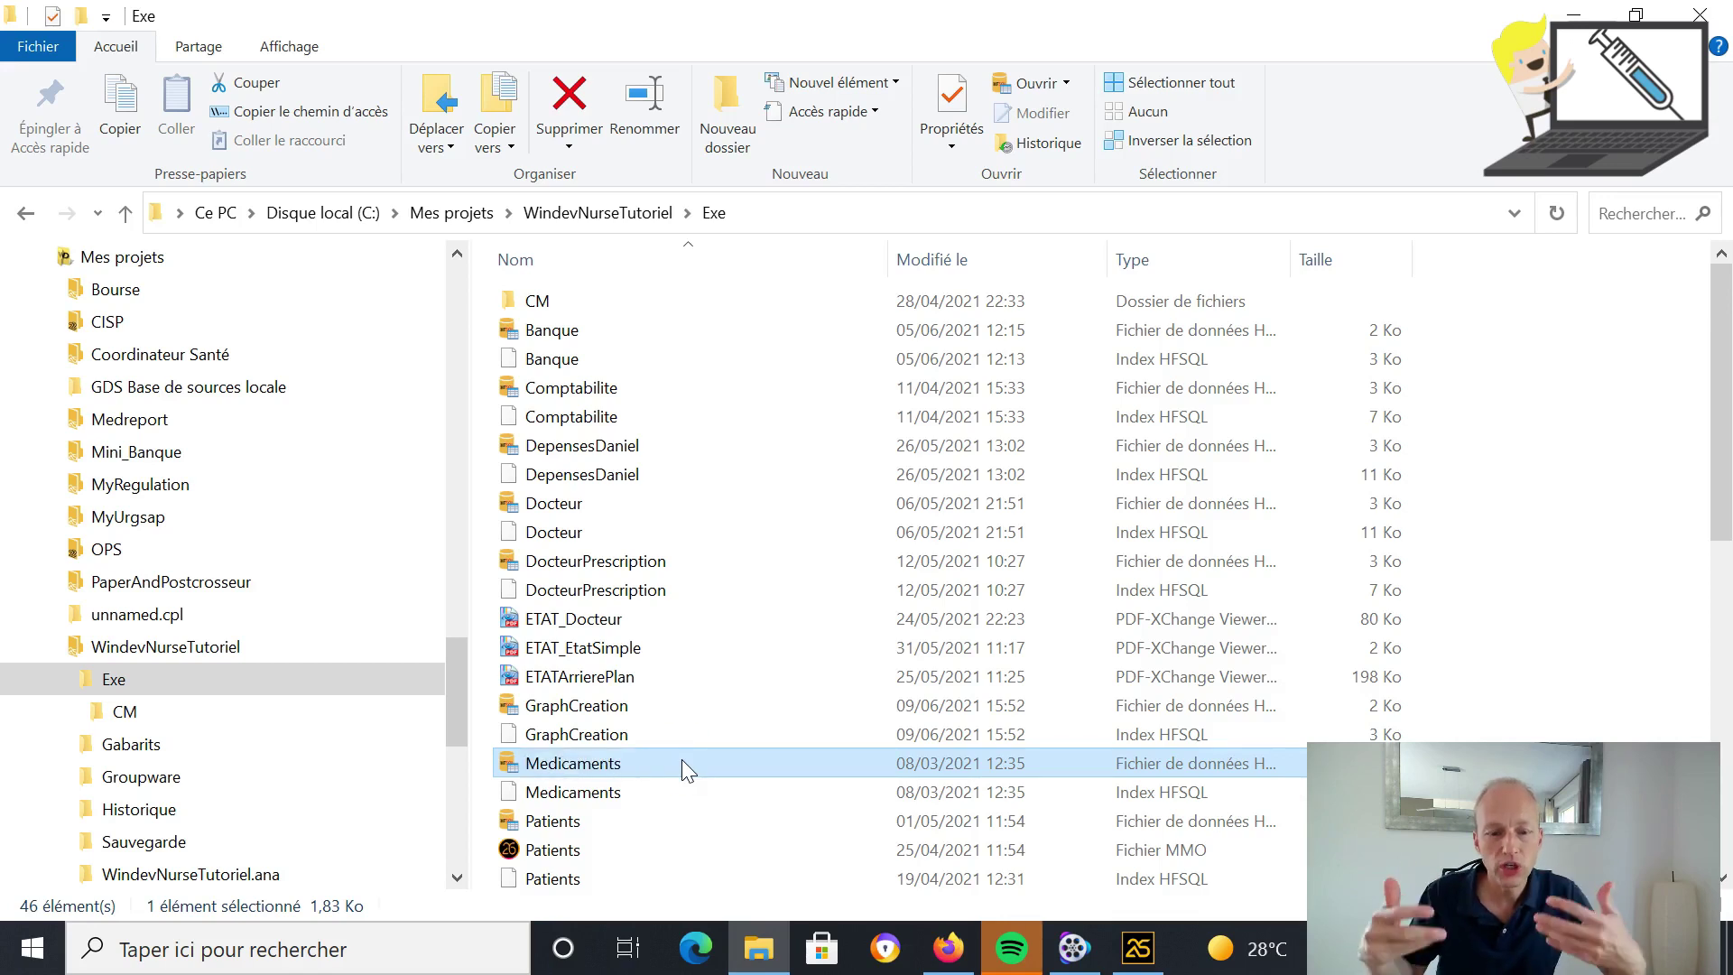
{"action": "left_click", "coordinate": [619, 561]}
{"action": "left_click", "coordinate": [600, 502]}
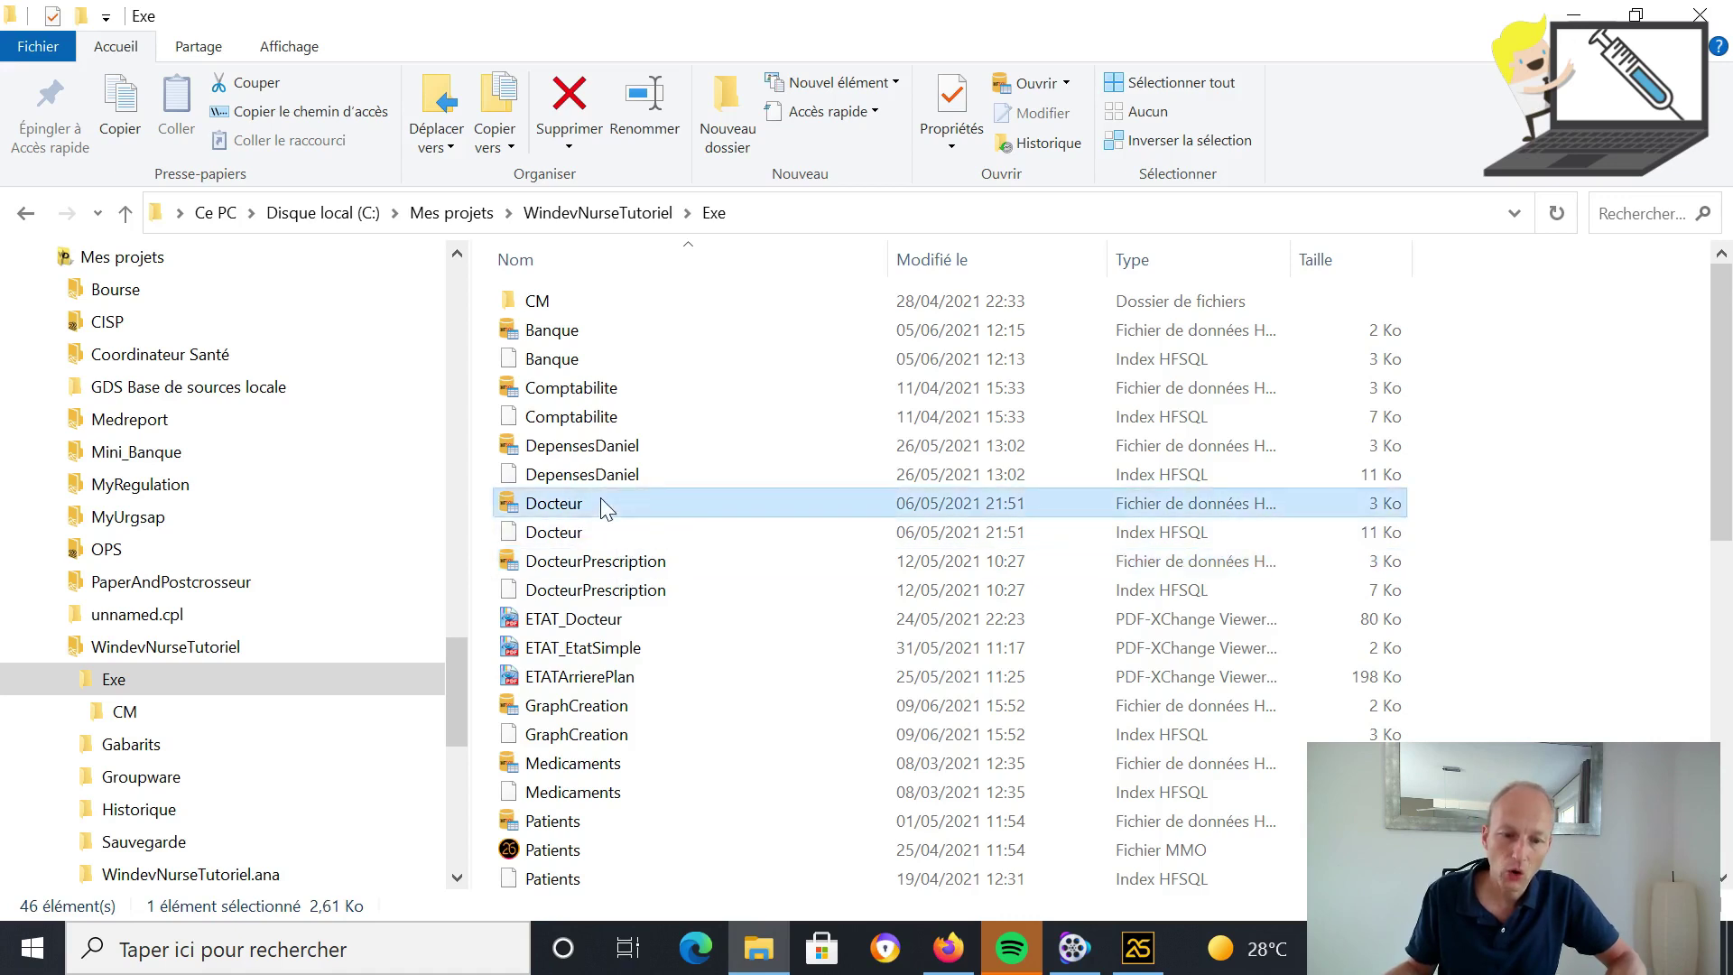
{"action": "left_click", "coordinate": [630, 446]}
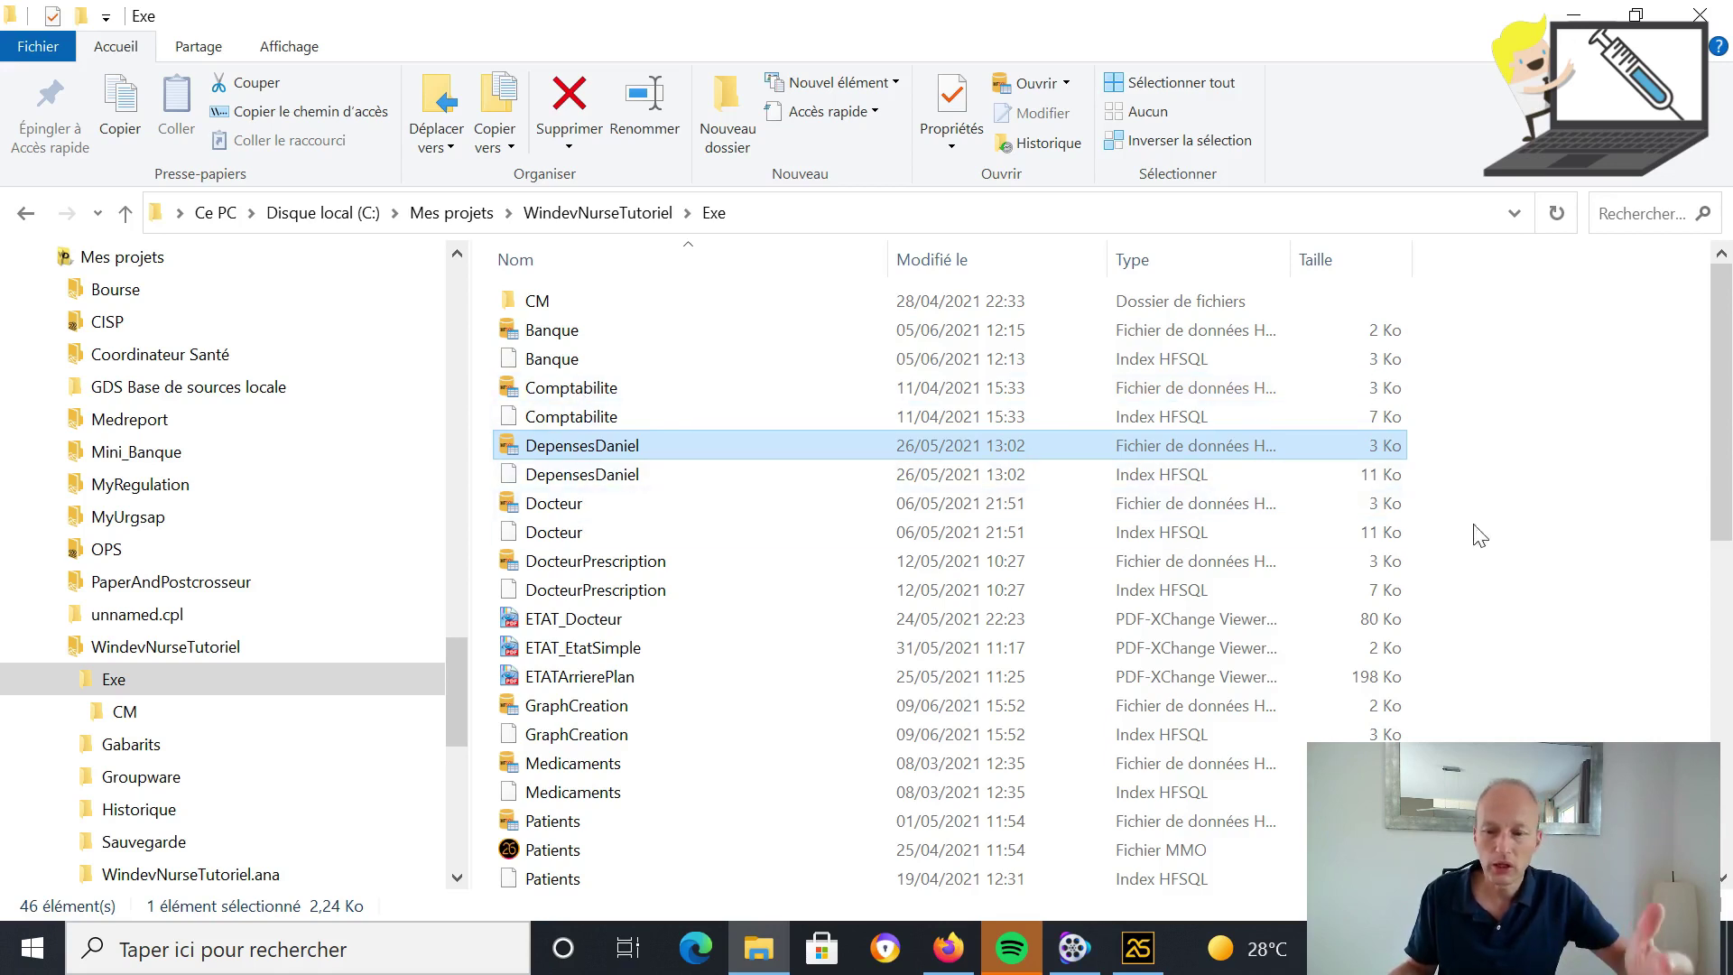
{"action": "left_click_drag", "start_coordinate": [1720, 506], "coordinate": [1730, 398]}
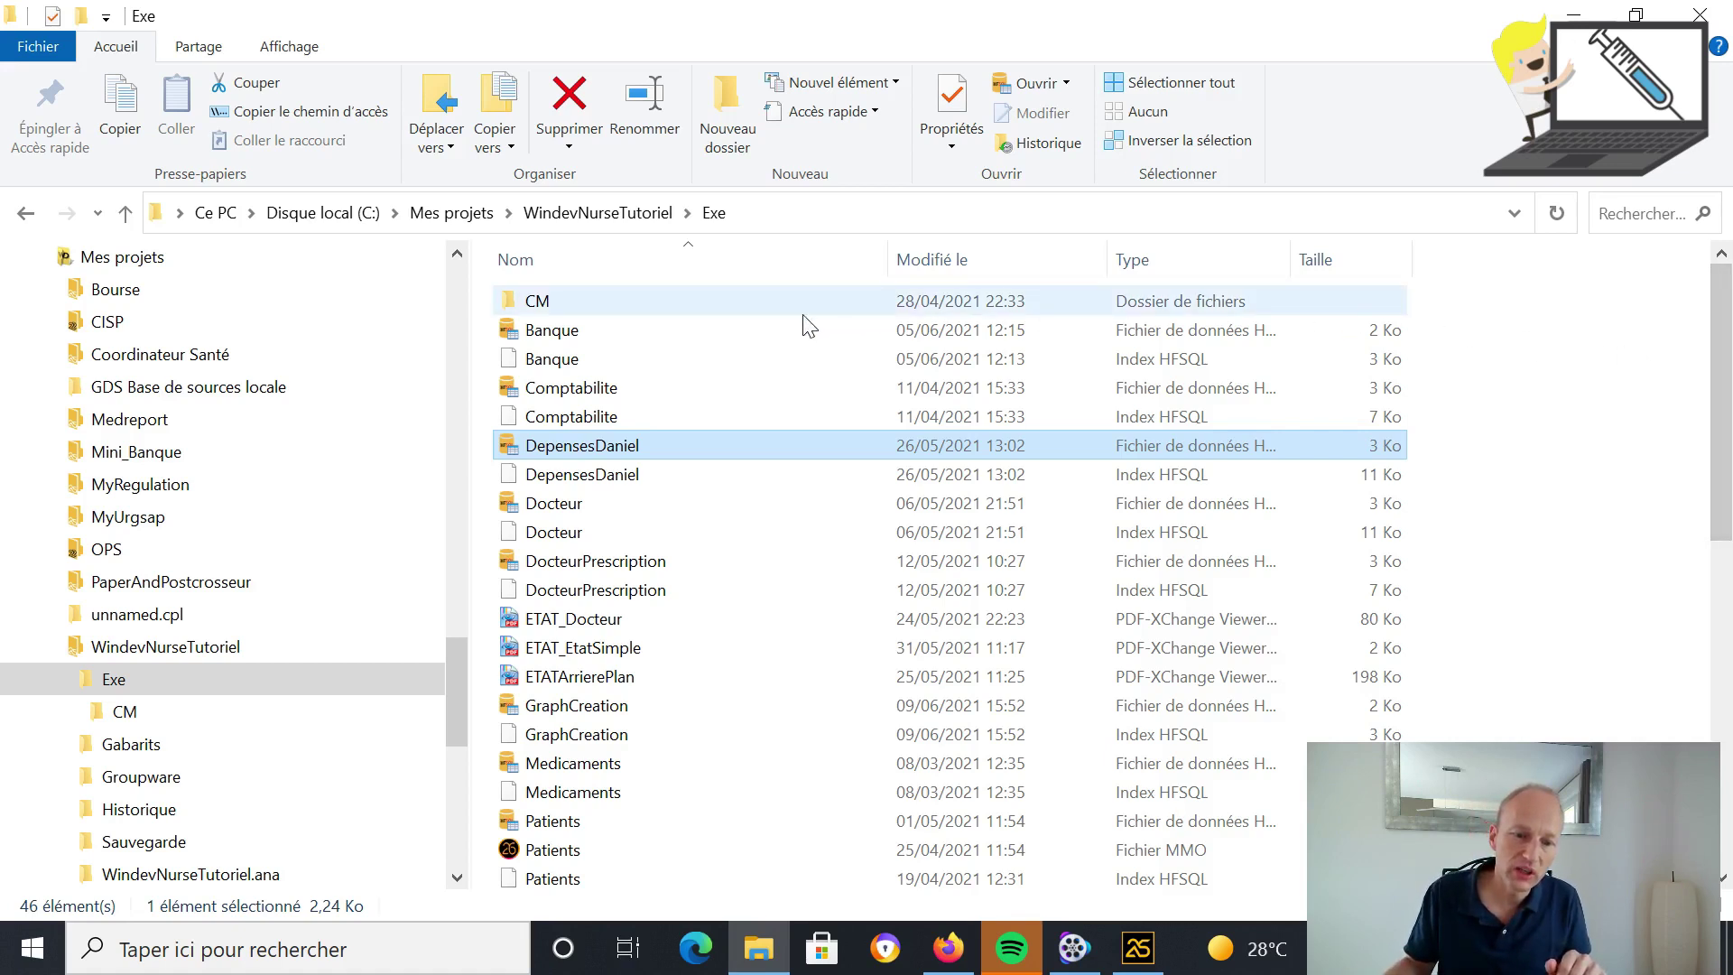
{"action": "left_click", "coordinate": [770, 330]}
{"action": "left_click", "coordinate": [746, 395]}
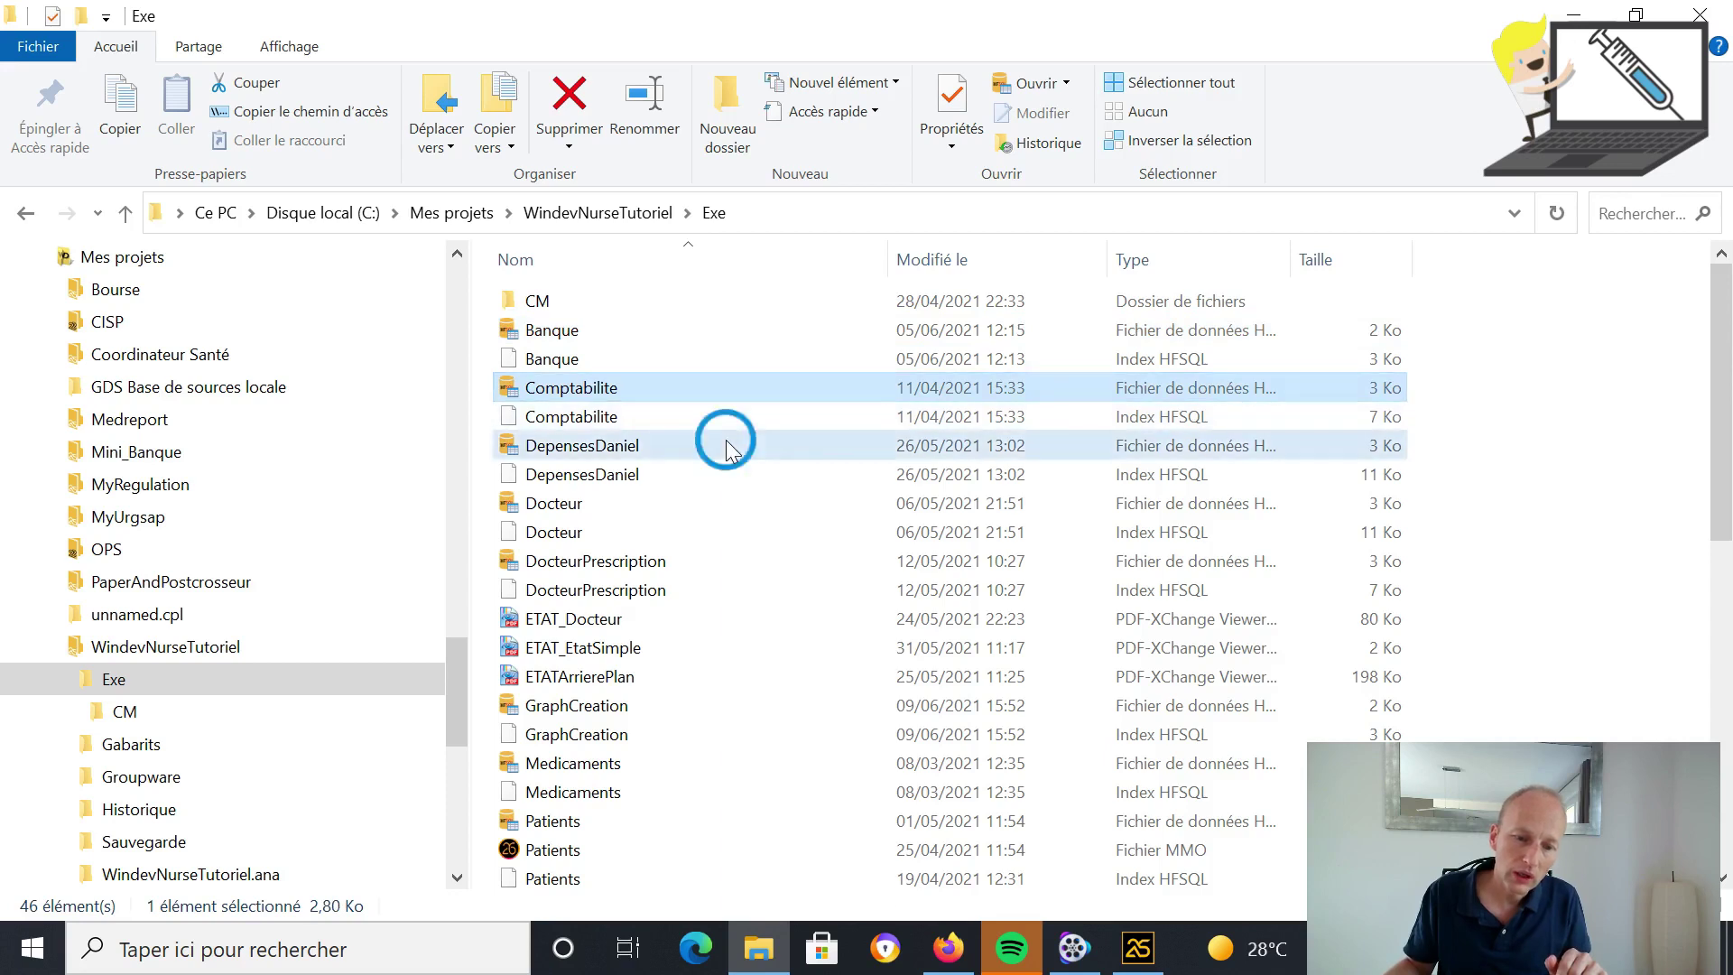
{"action": "left_click", "coordinate": [723, 445]}
{"action": "left_click", "coordinate": [700, 503]}
{"action": "left_click", "coordinate": [695, 560]}
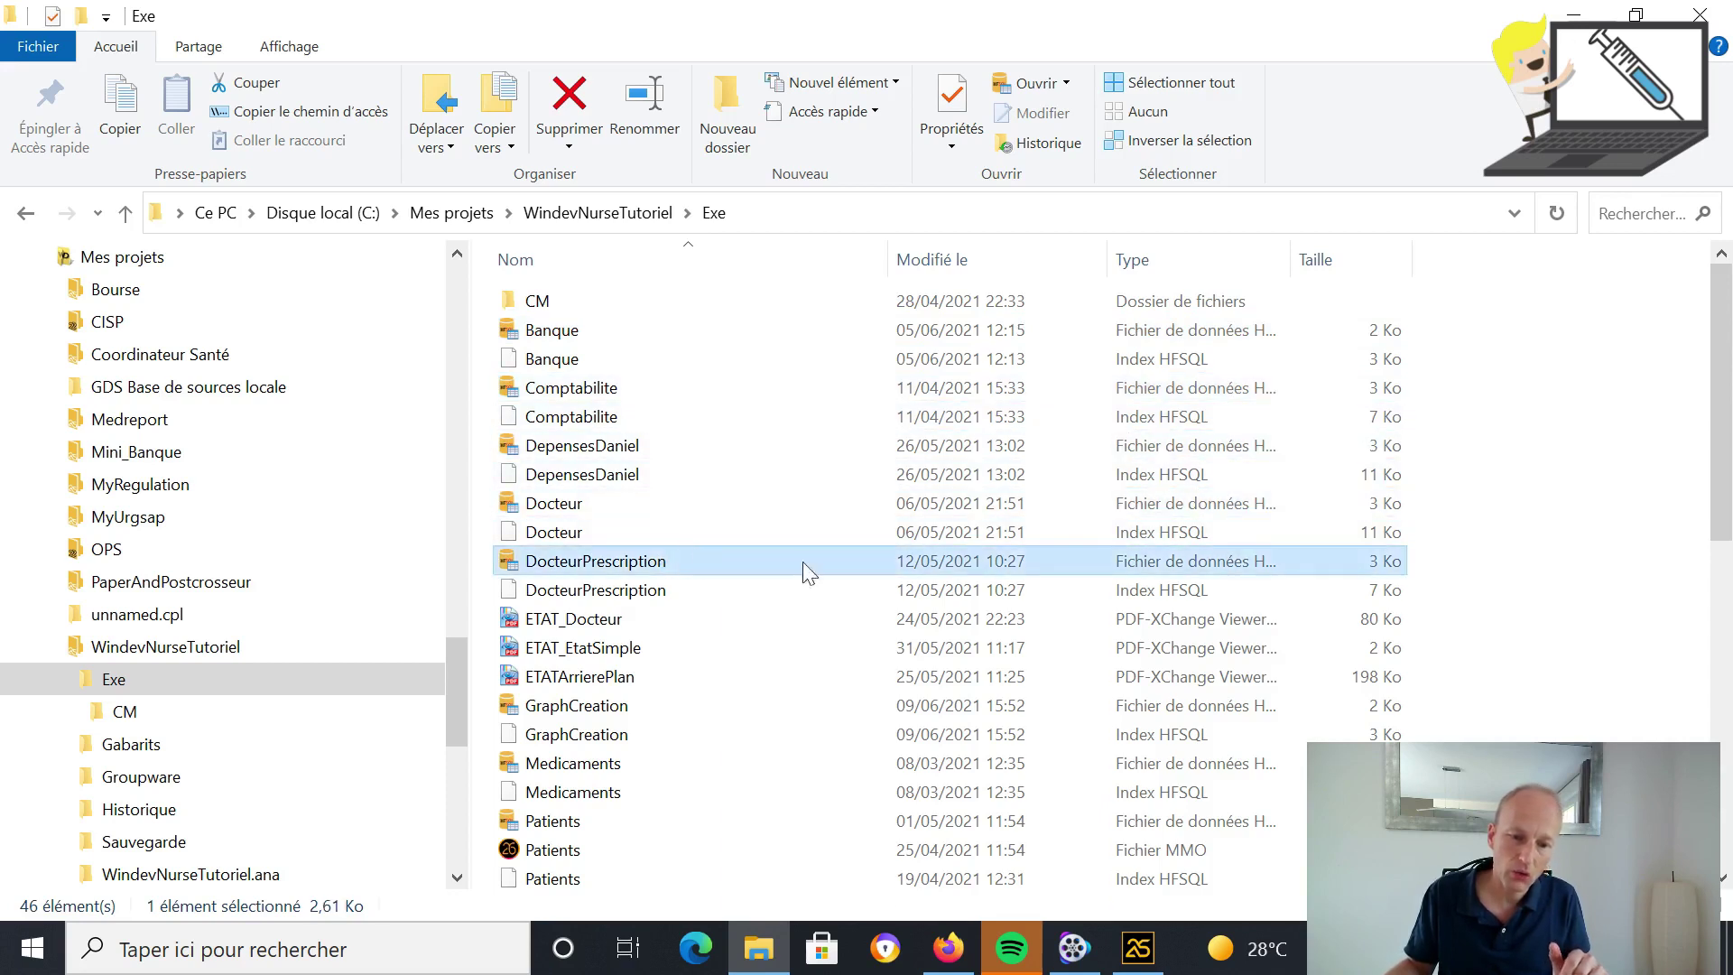
{"action": "scroll", "coordinate": [1728, 464], "scroll_direction": "down", "scroll_amount": 1}
{"action": "scroll", "coordinate": [1730, 422], "scroll_direction": "up", "scroll_amount": 1}
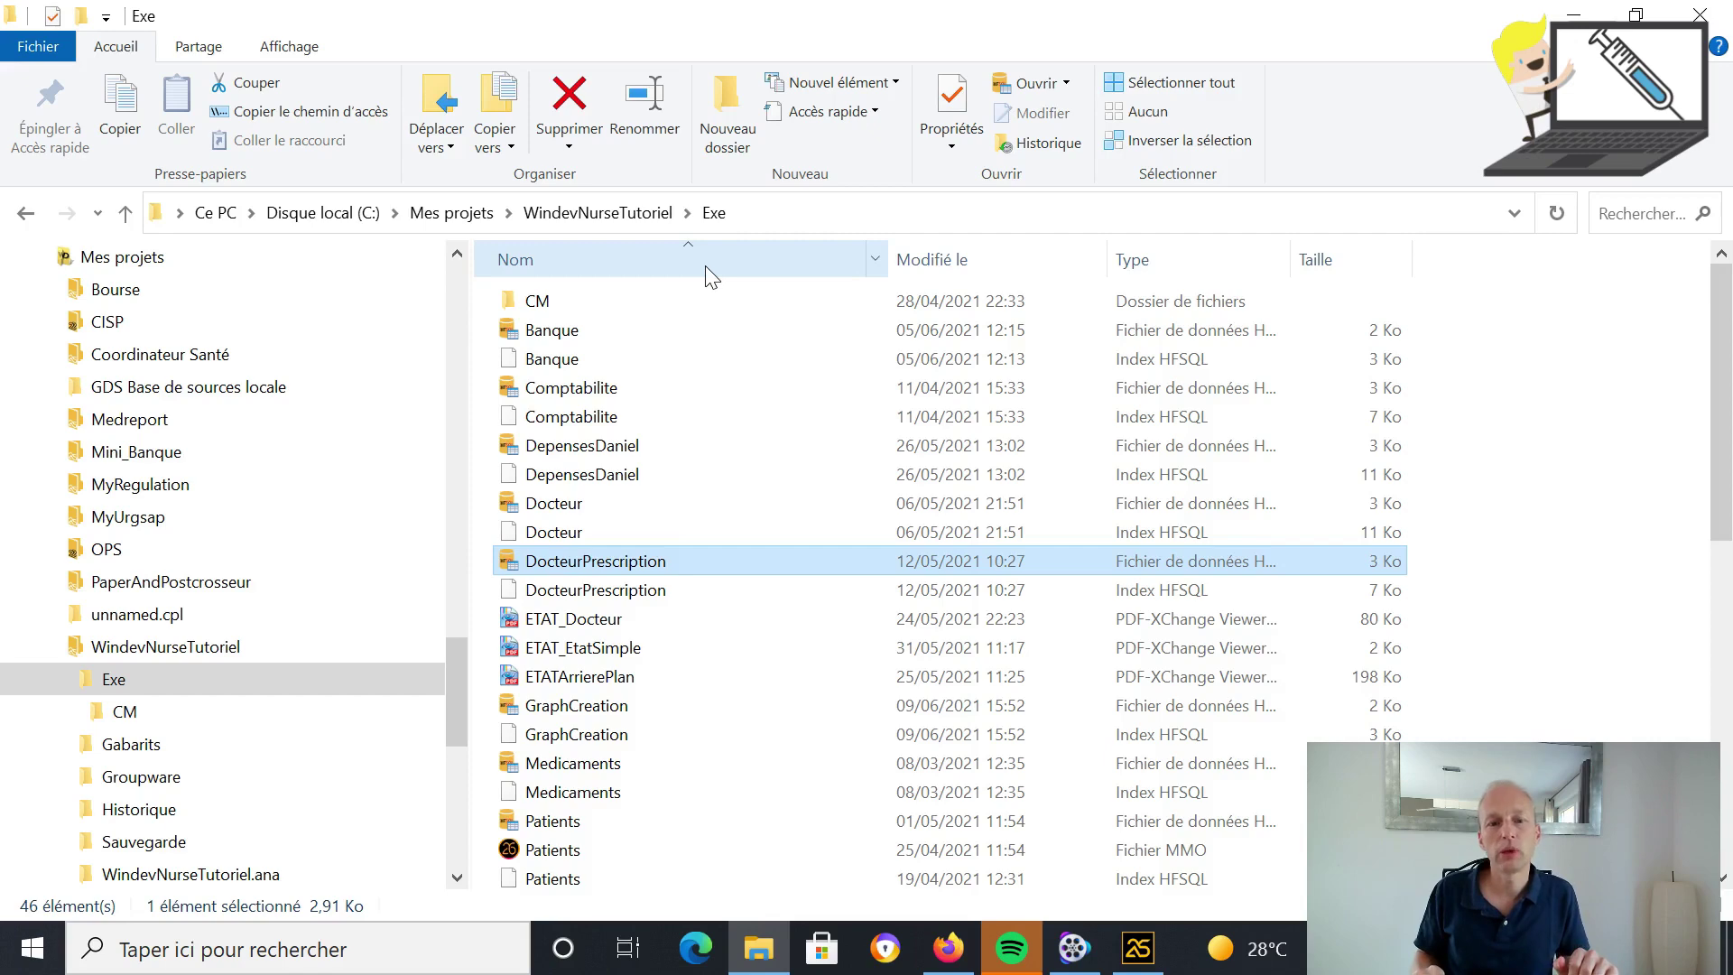
Launch the WindevNurseTutoriel application from the Exe folder and dismiss the Avast file analysis notices
{"action": "left_click_drag", "start_coordinate": [1720, 406], "coordinate": [1720, 731]}
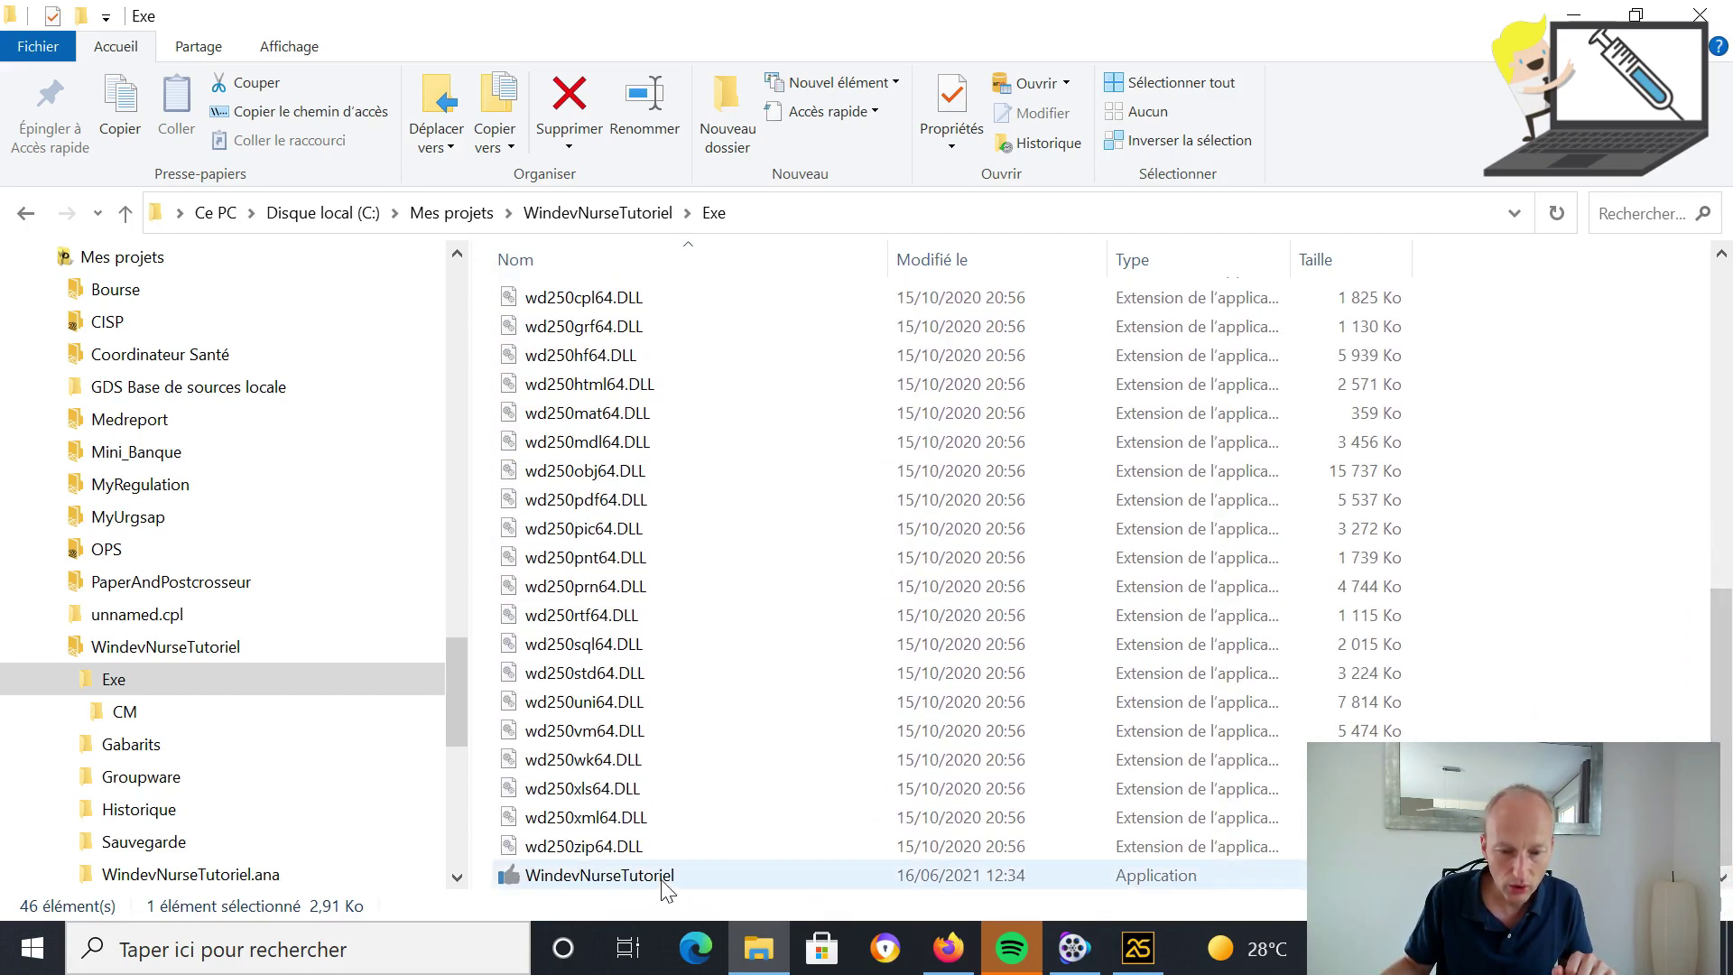
{"action": "left_click", "coordinate": [660, 877]}
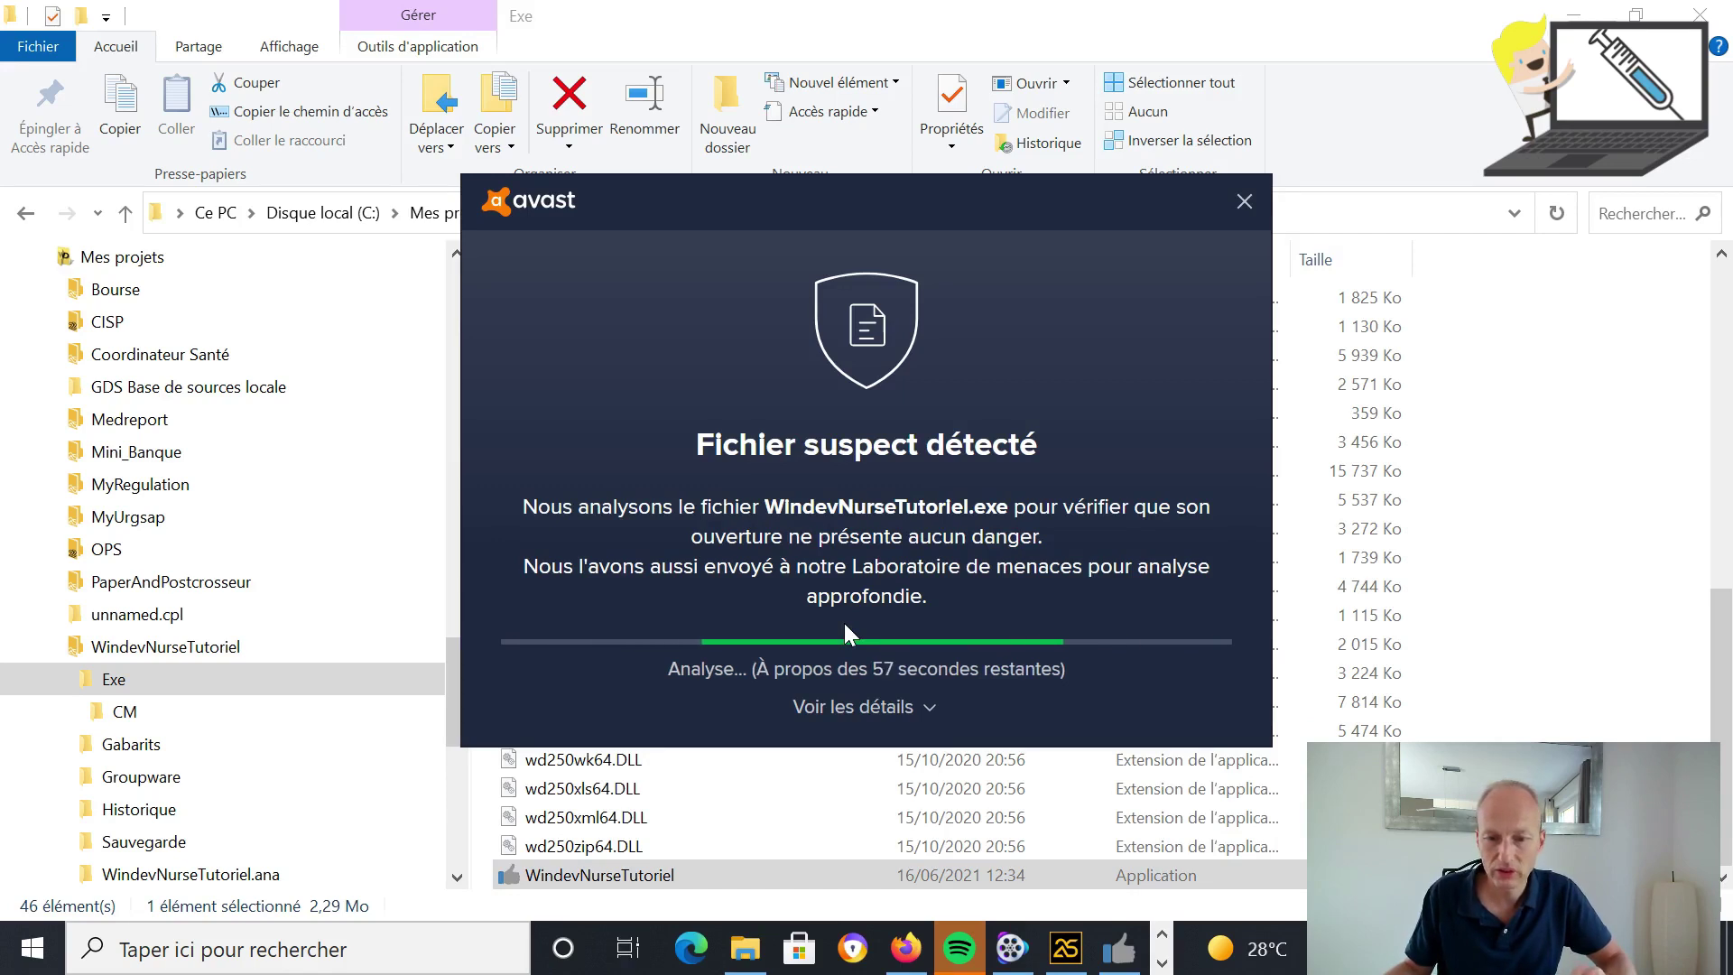
{"action": "left_click", "coordinate": [906, 708]}
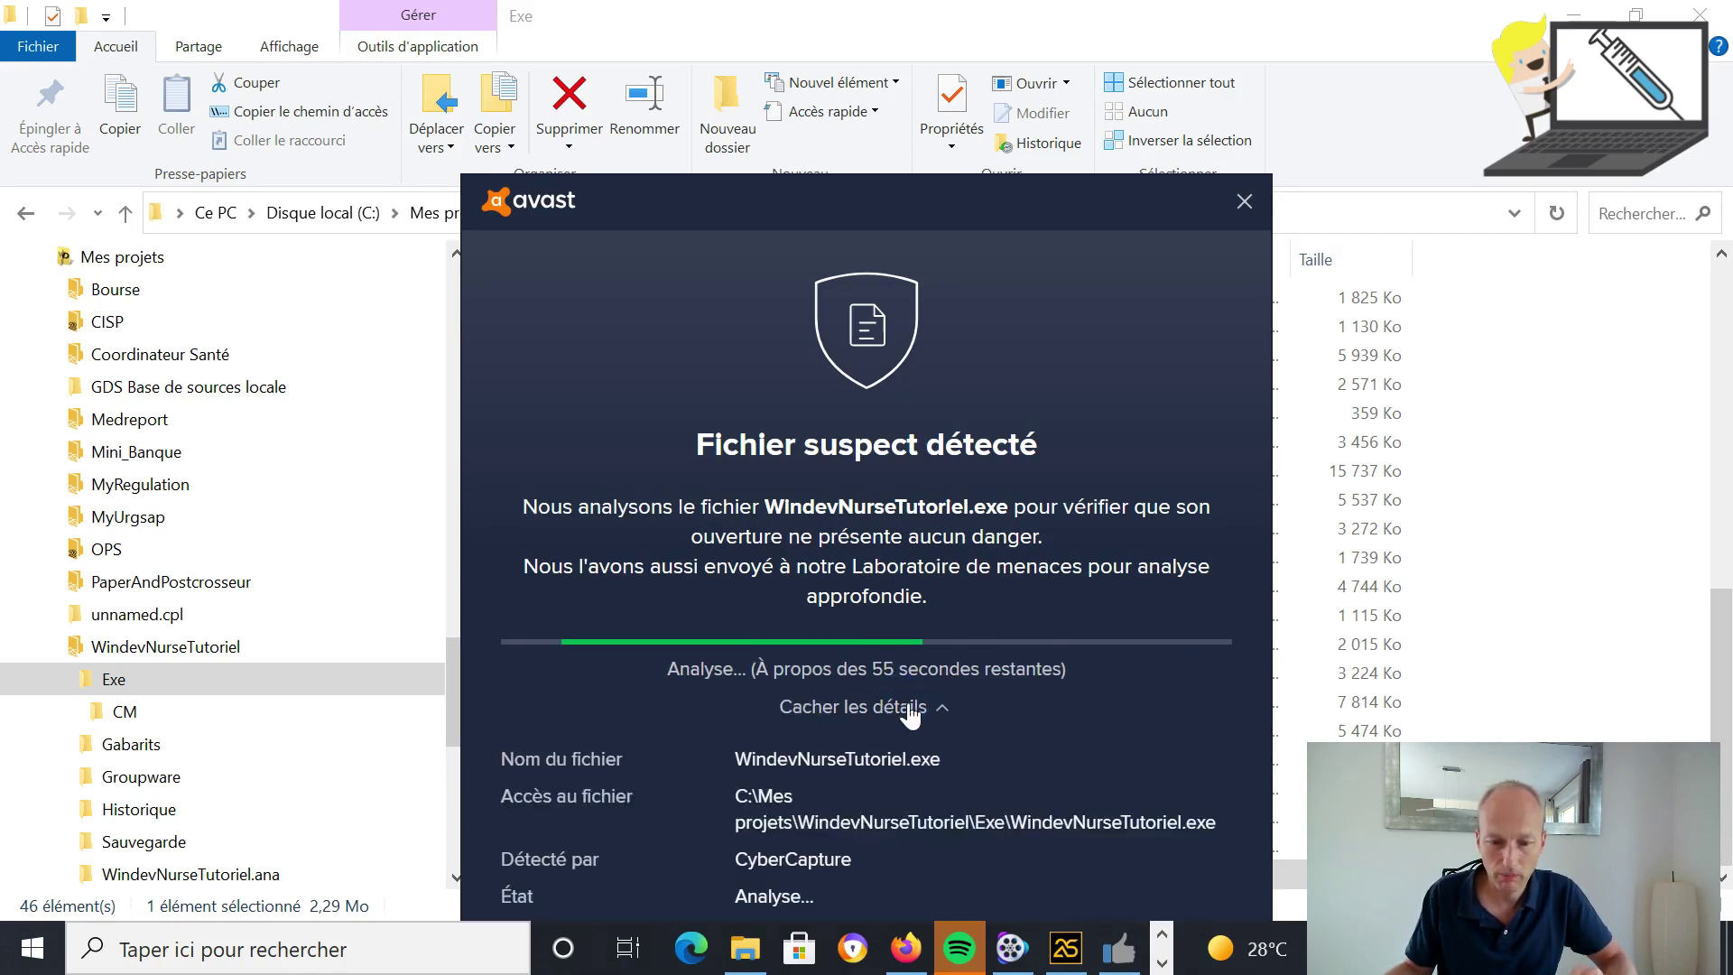
{"action": "left_click_drag", "start_coordinate": [997, 191], "coordinate": [884, 106]}
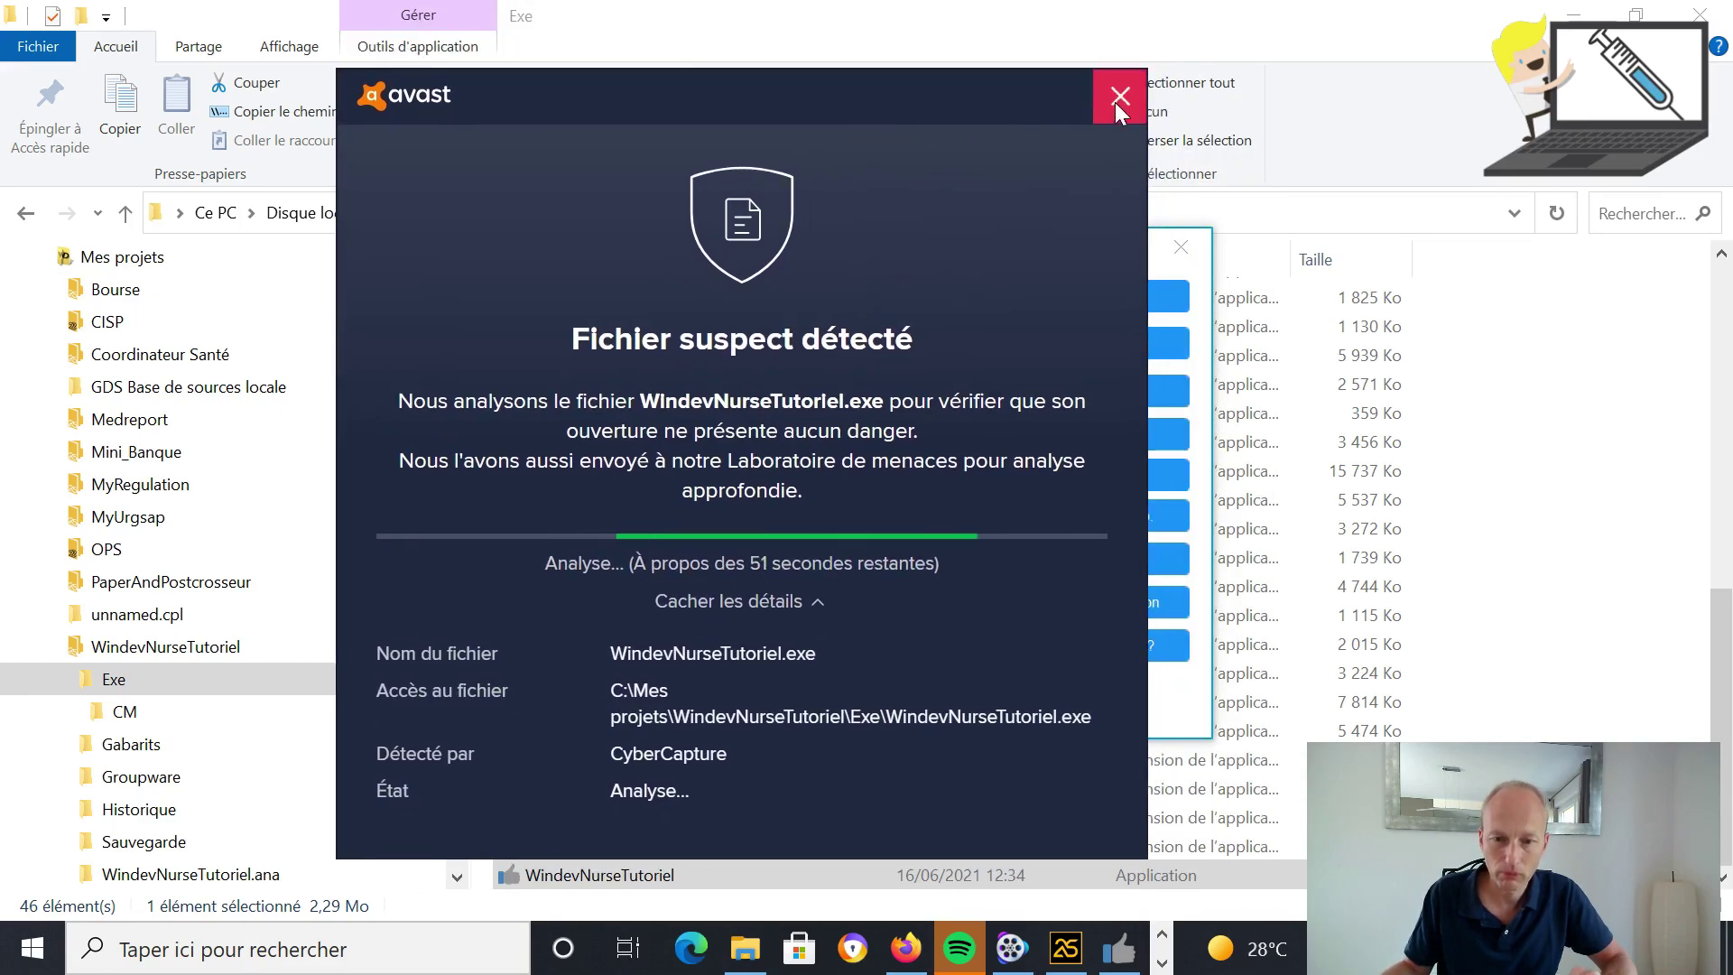
{"action": "left_click", "coordinate": [1117, 101]}
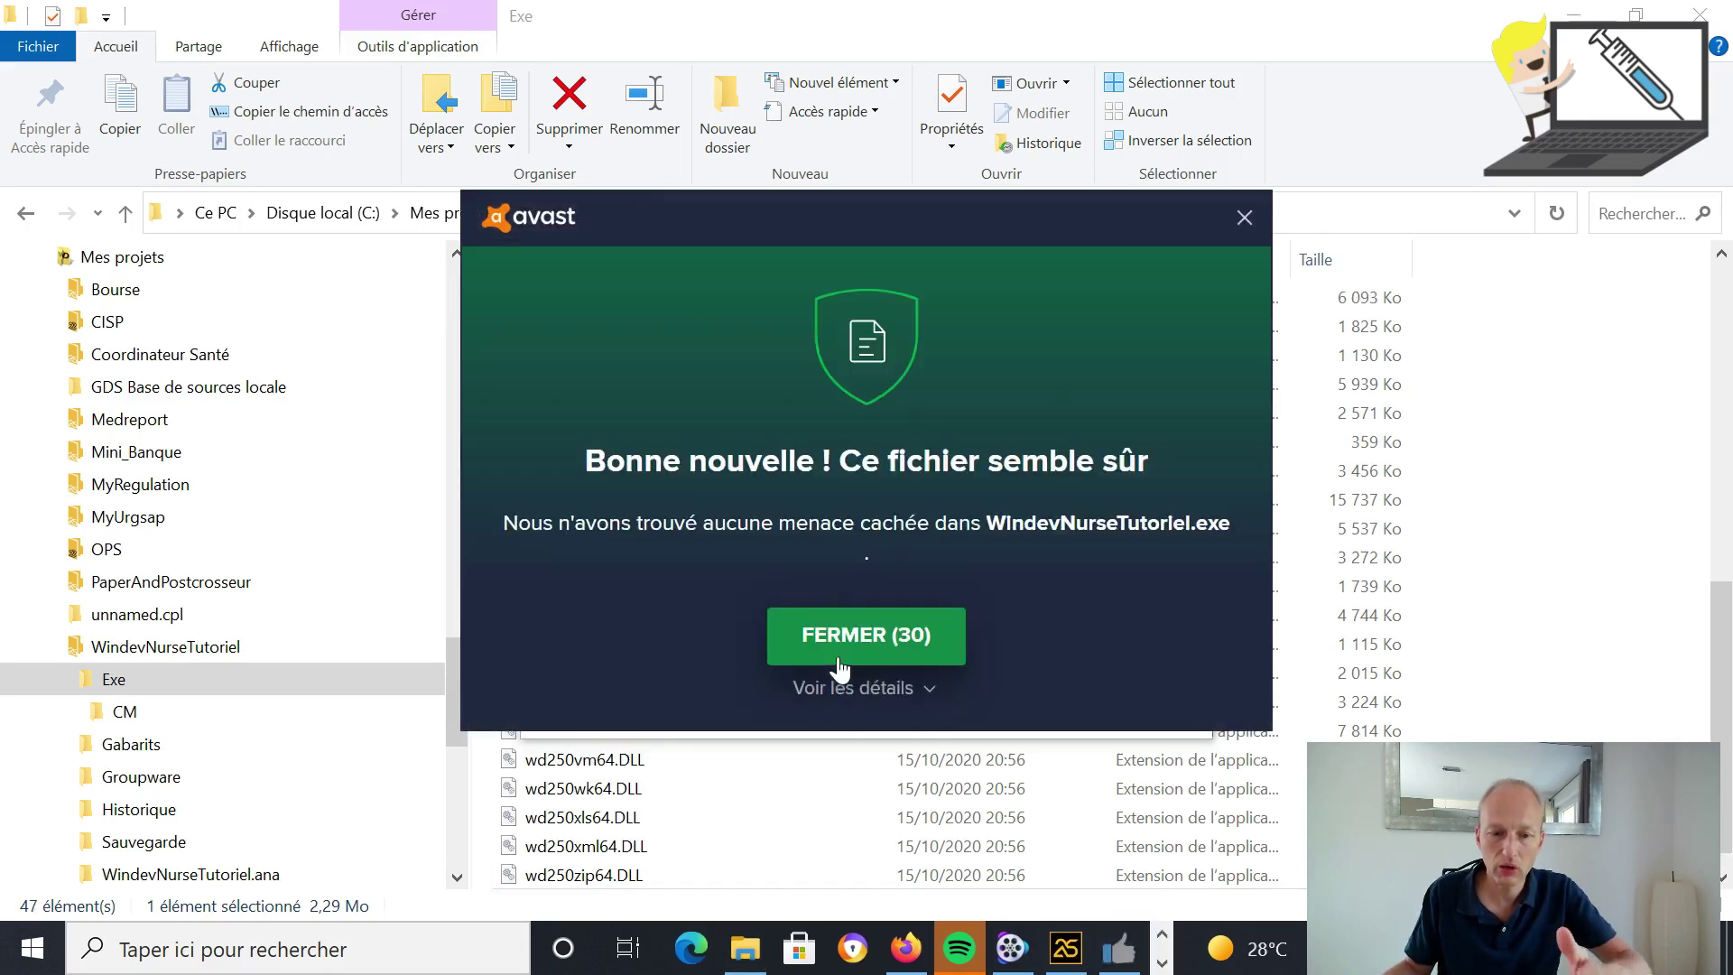
{"action": "left_click", "coordinate": [934, 646]}
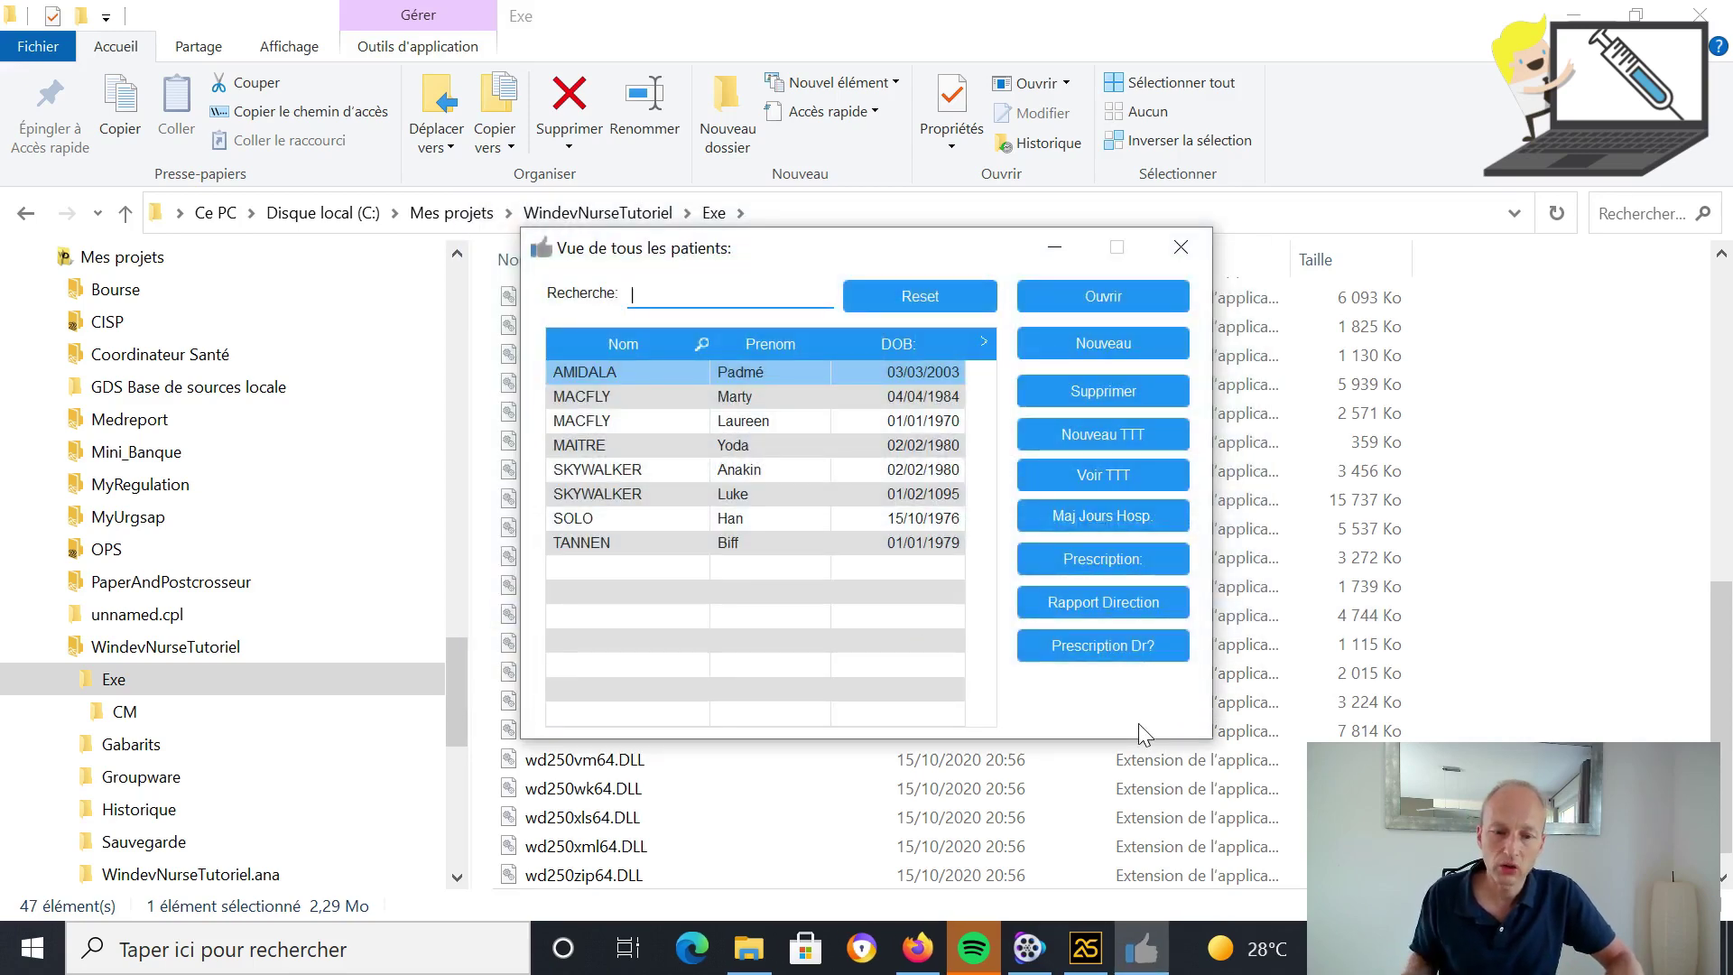
Test the Ouvrir, Maj Jours Hosp. and Rapport Direction functions of the patient view in the launched application
{"action": "left_click", "coordinate": [1120, 305]}
{"action": "left_click", "coordinate": [1120, 318]}
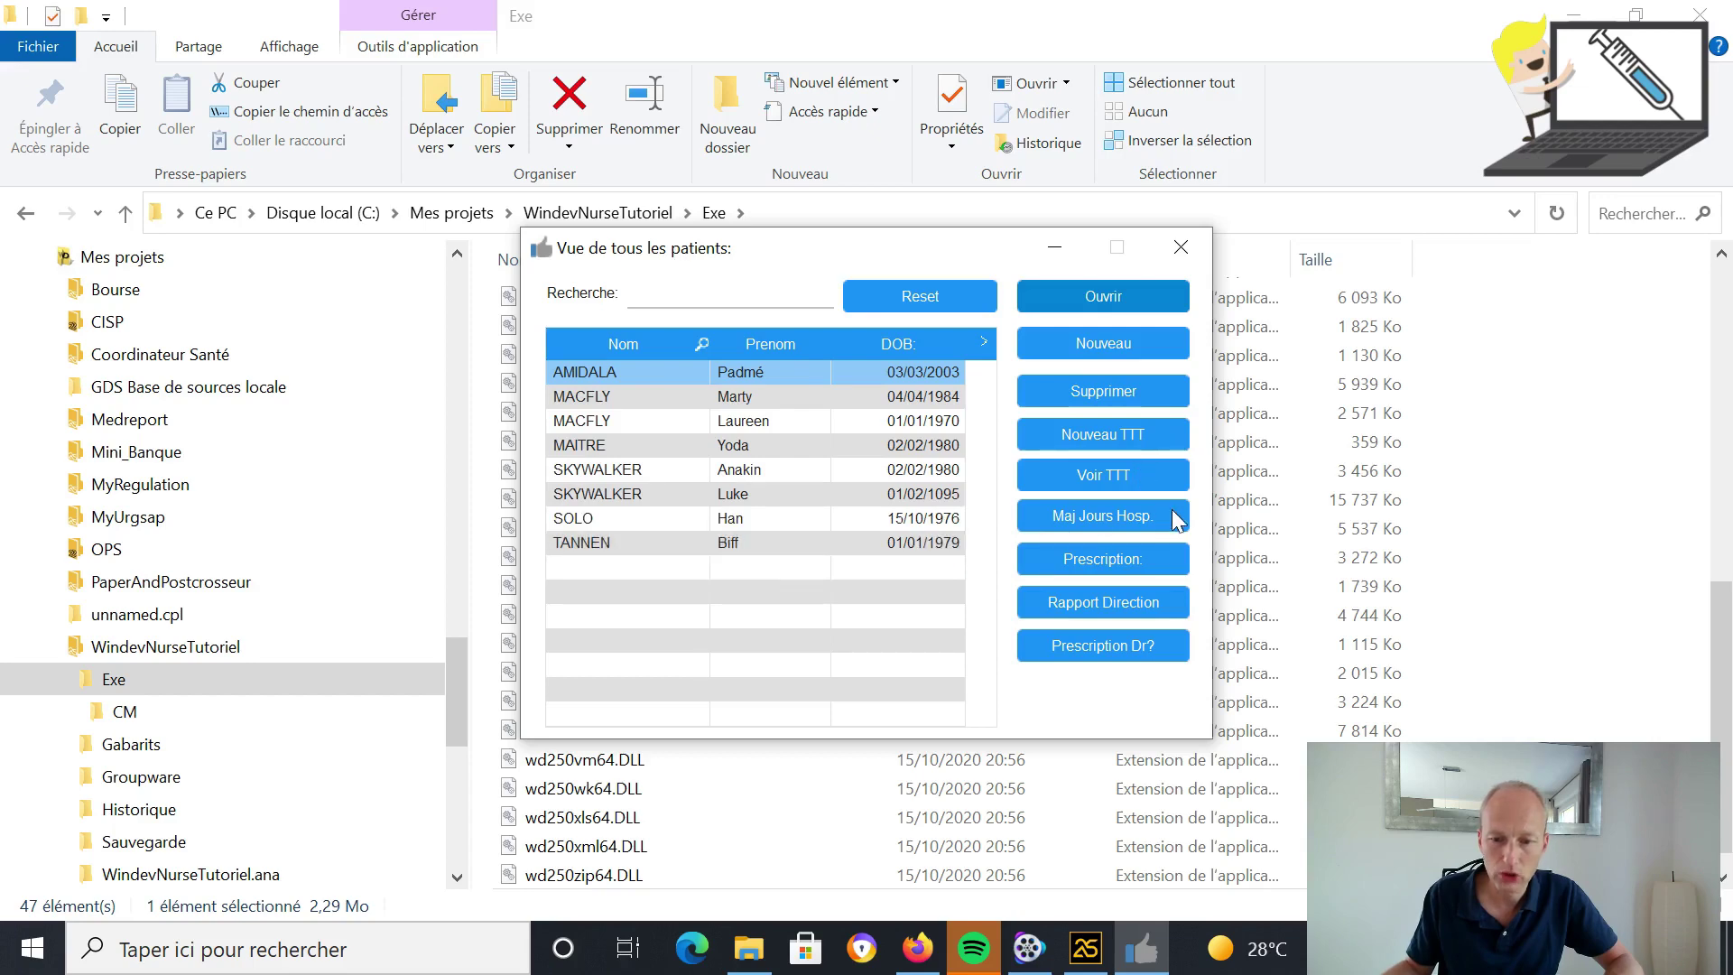
{"action": "left_click", "coordinate": [1122, 519]}
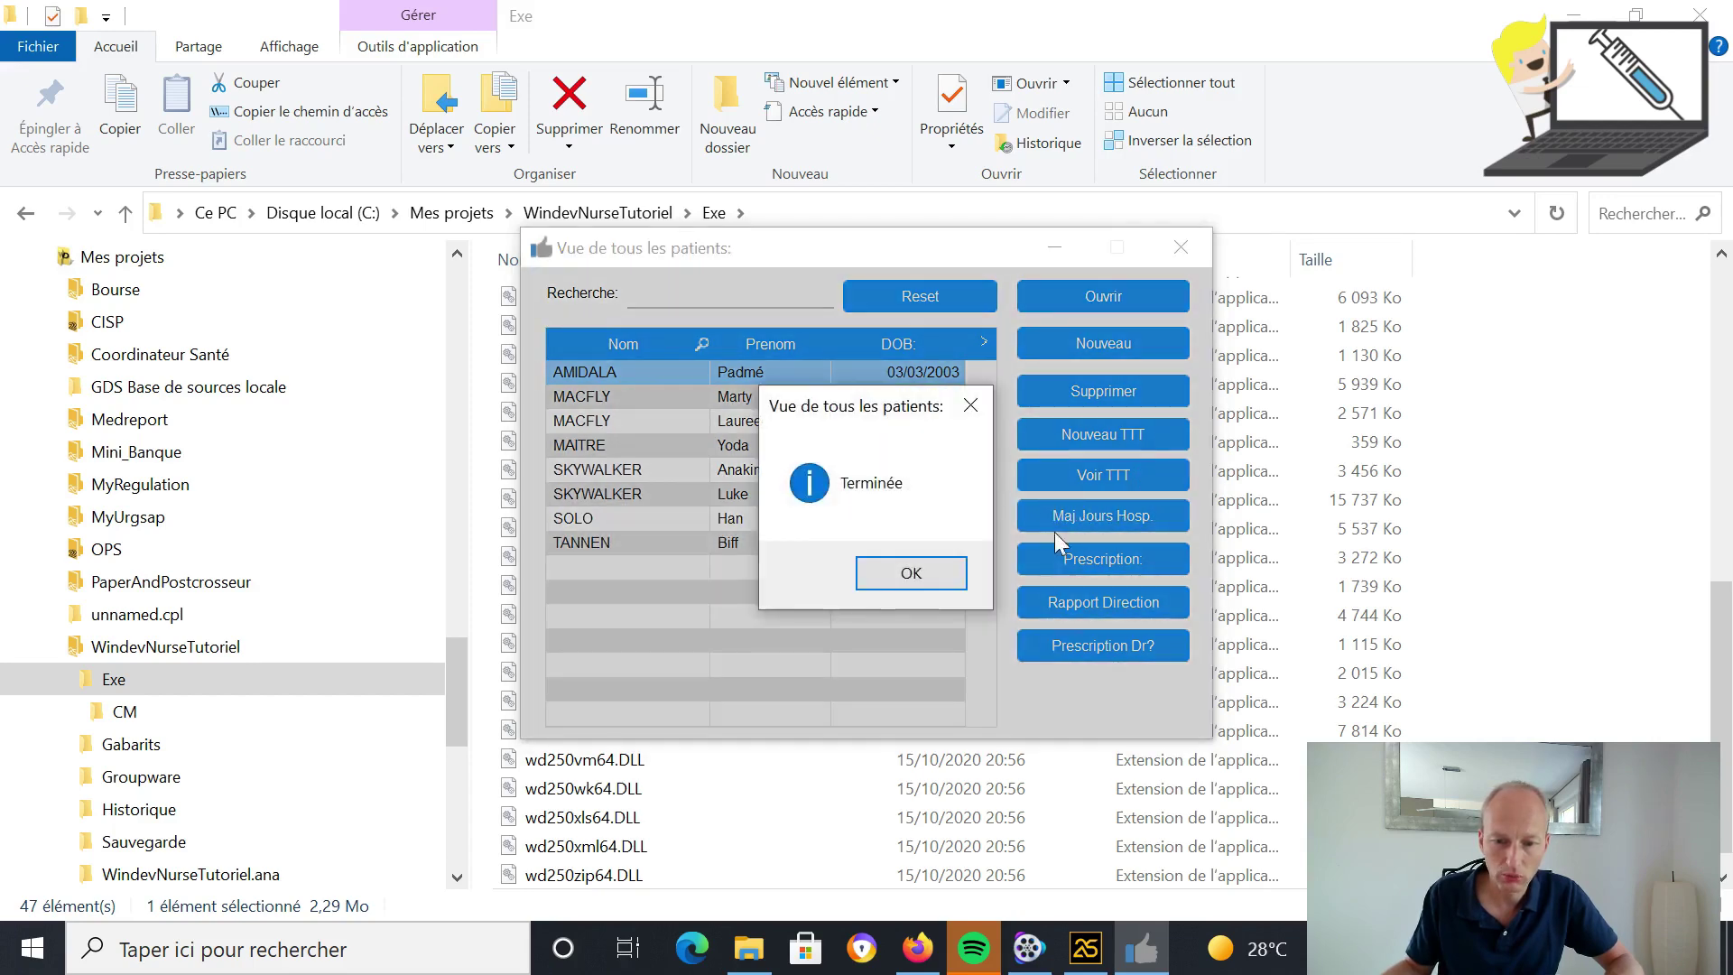
{"action": "left_click", "coordinate": [948, 585]}
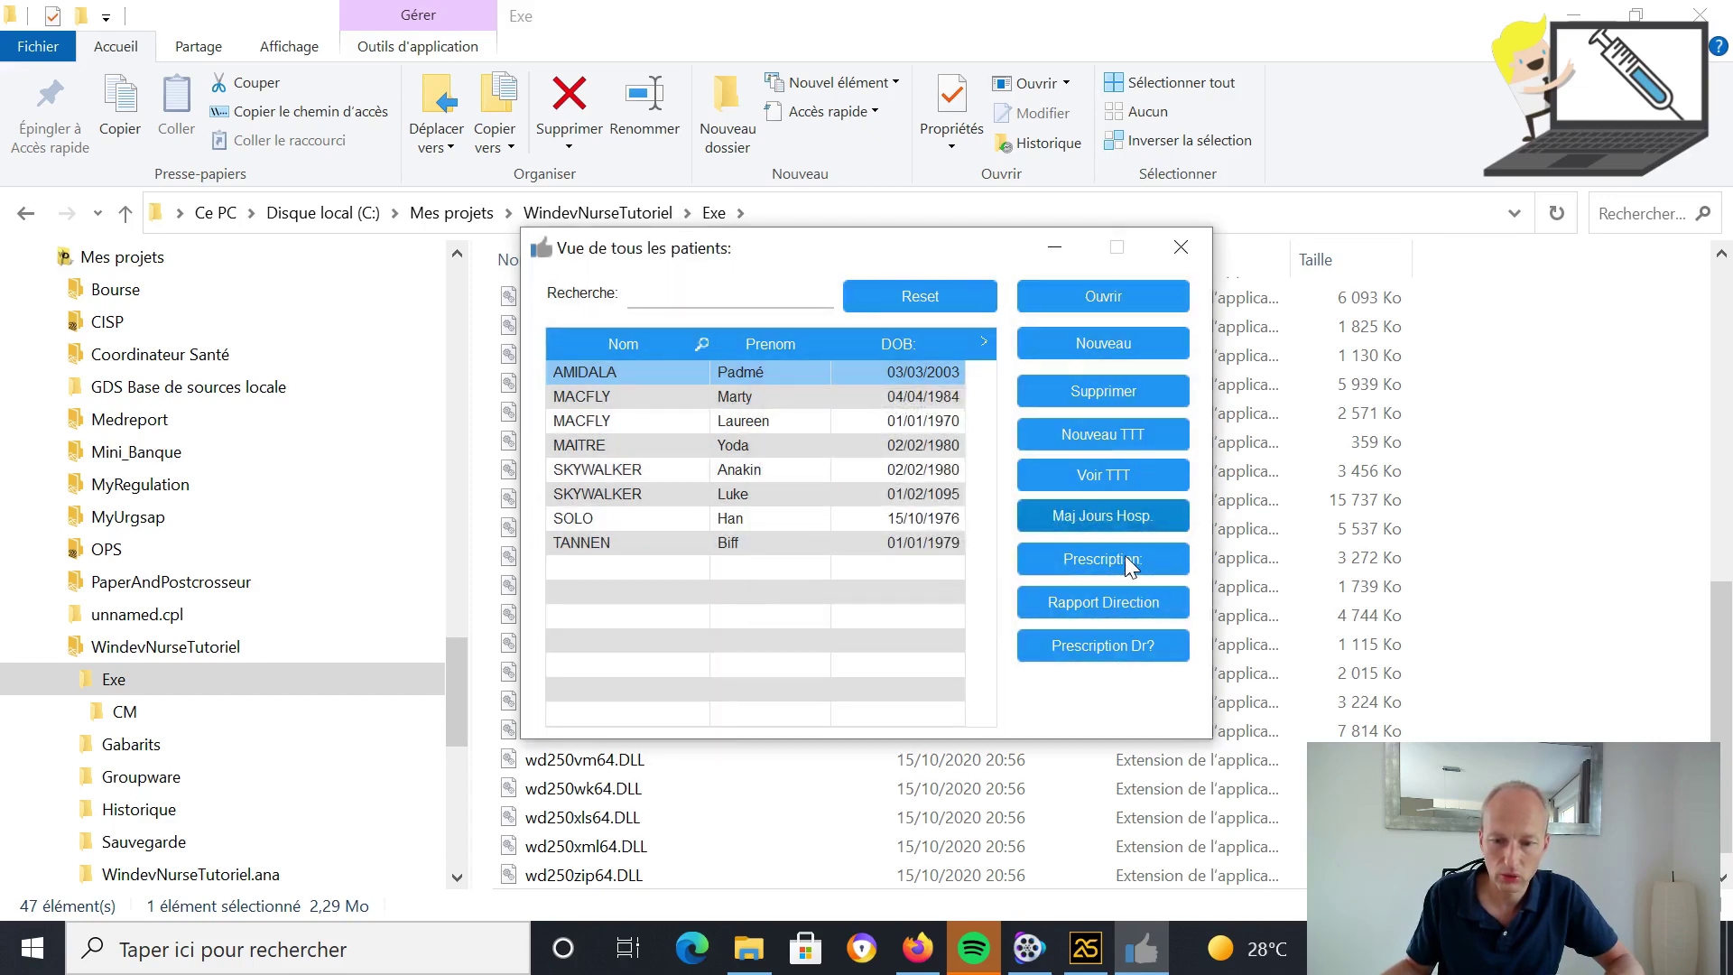
{"action": "left_click", "coordinate": [1139, 607]}
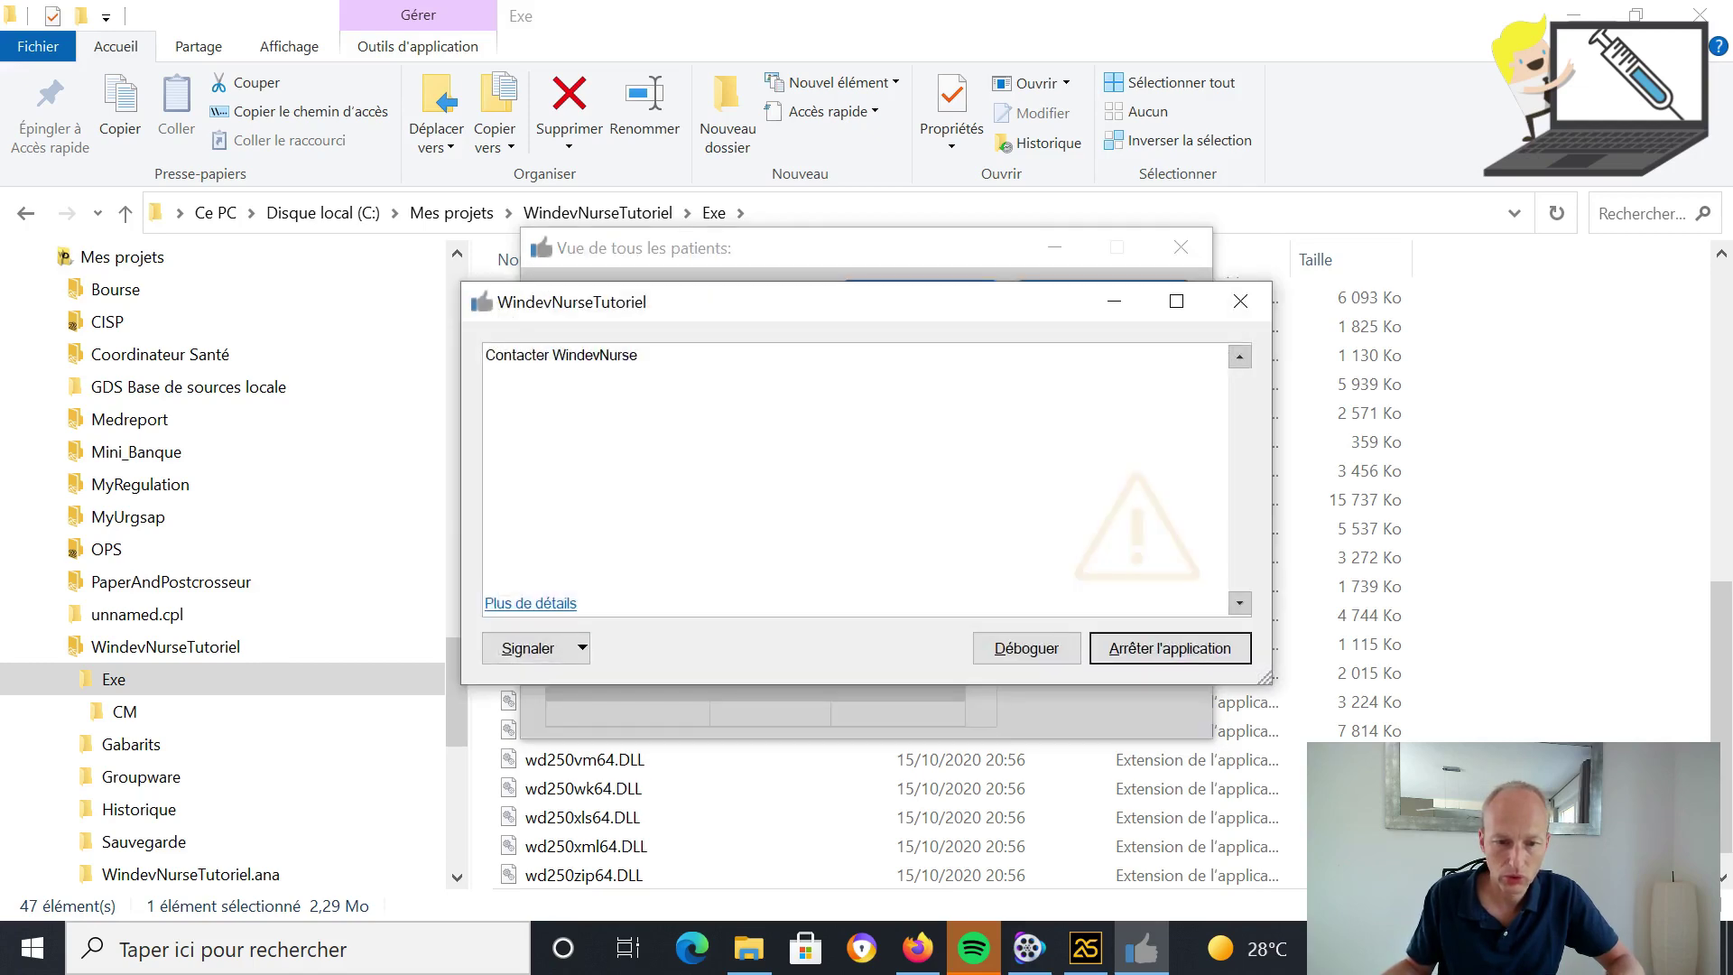
Close the WindevNurseTutoriel error window and widen the Exe folder listing's Type column to fit the full file type names
{"action": "left_click", "coordinate": [1239, 300]}
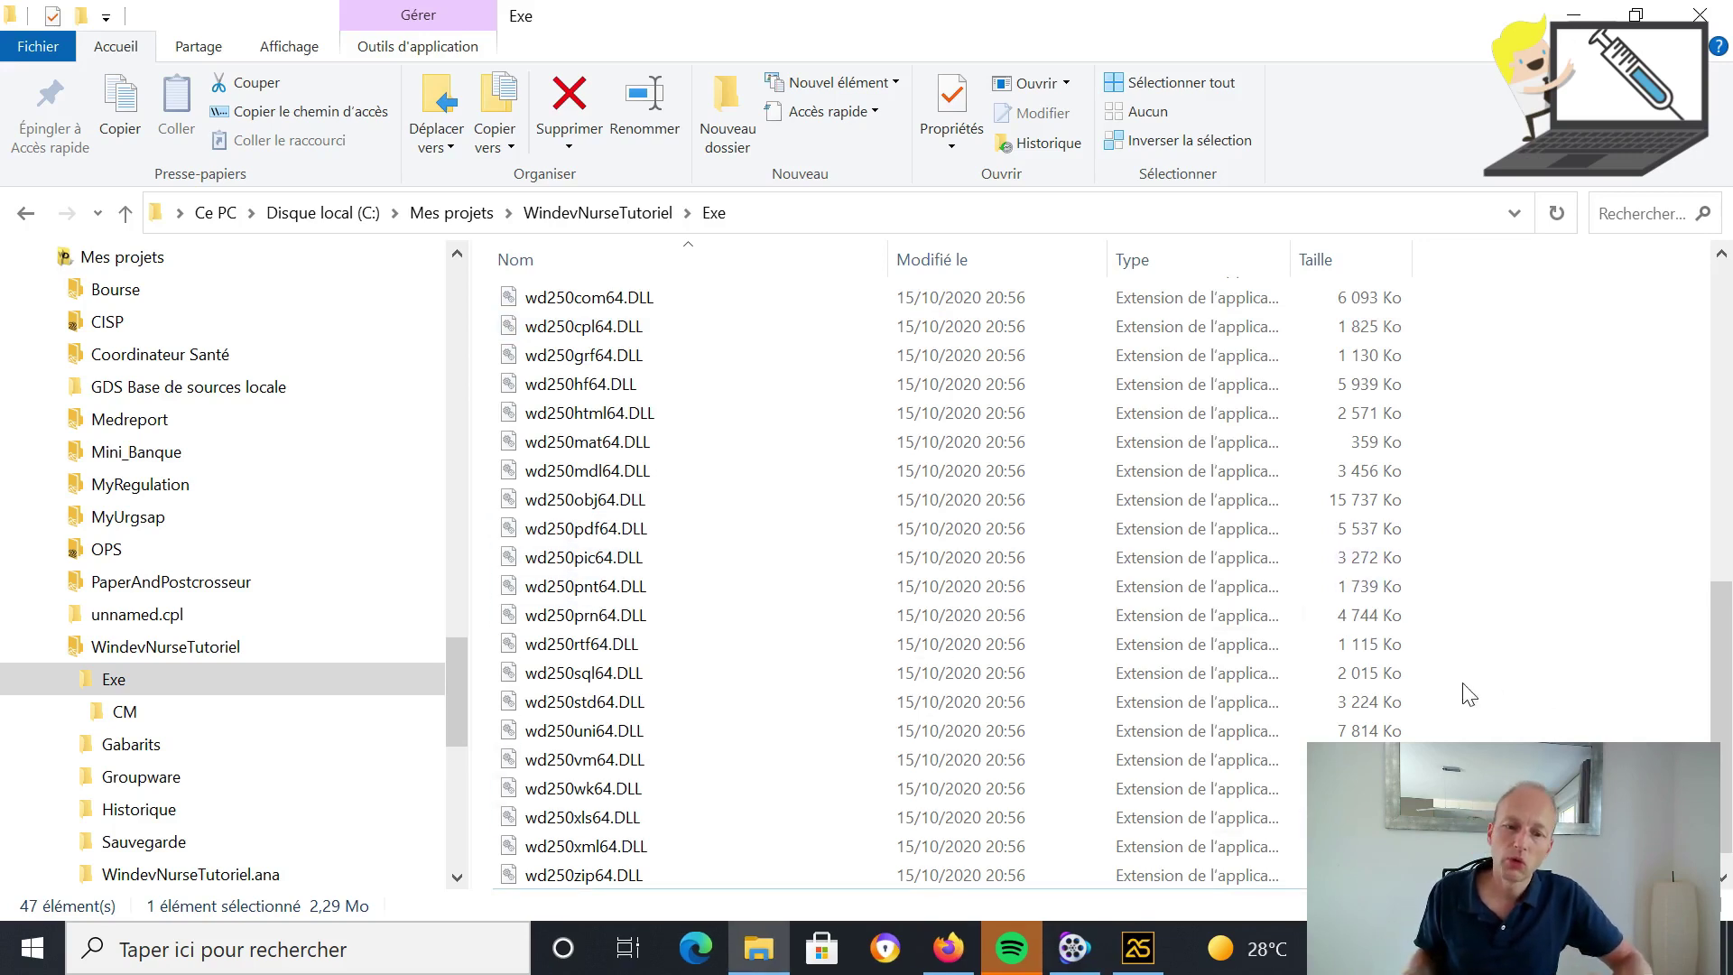
{"action": "left_click_drag", "start_coordinate": [1721, 713], "coordinate": [1719, 352]}
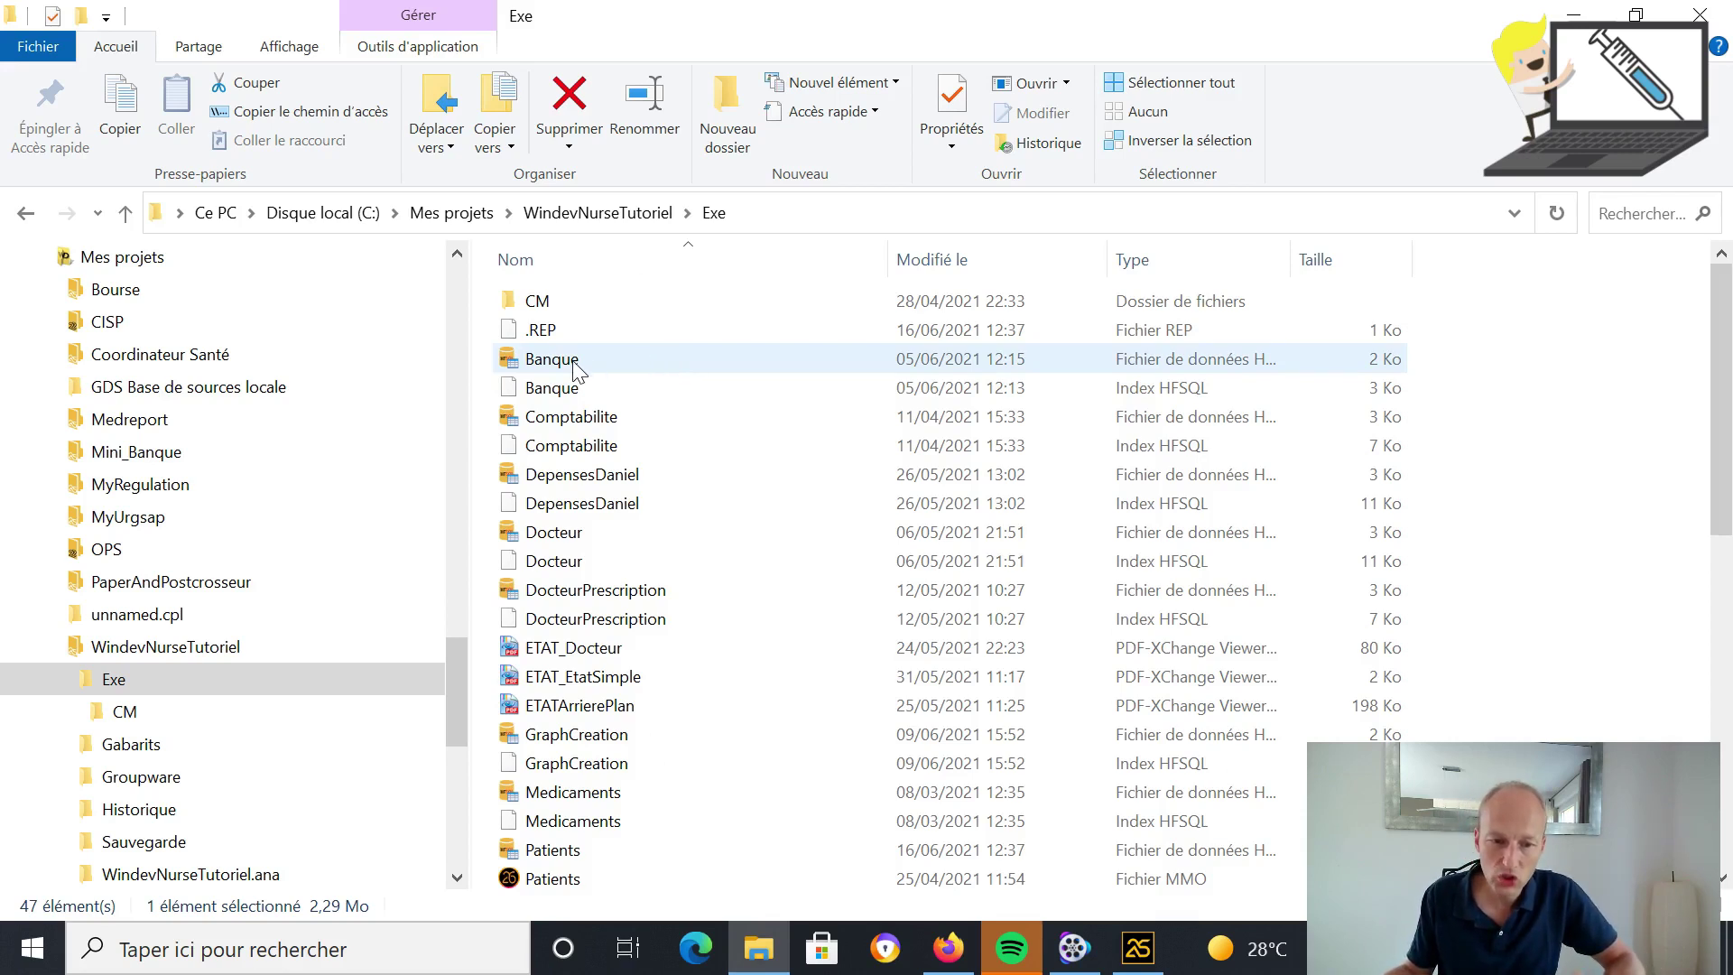
{"action": "right_click", "coordinate": [610, 480]}
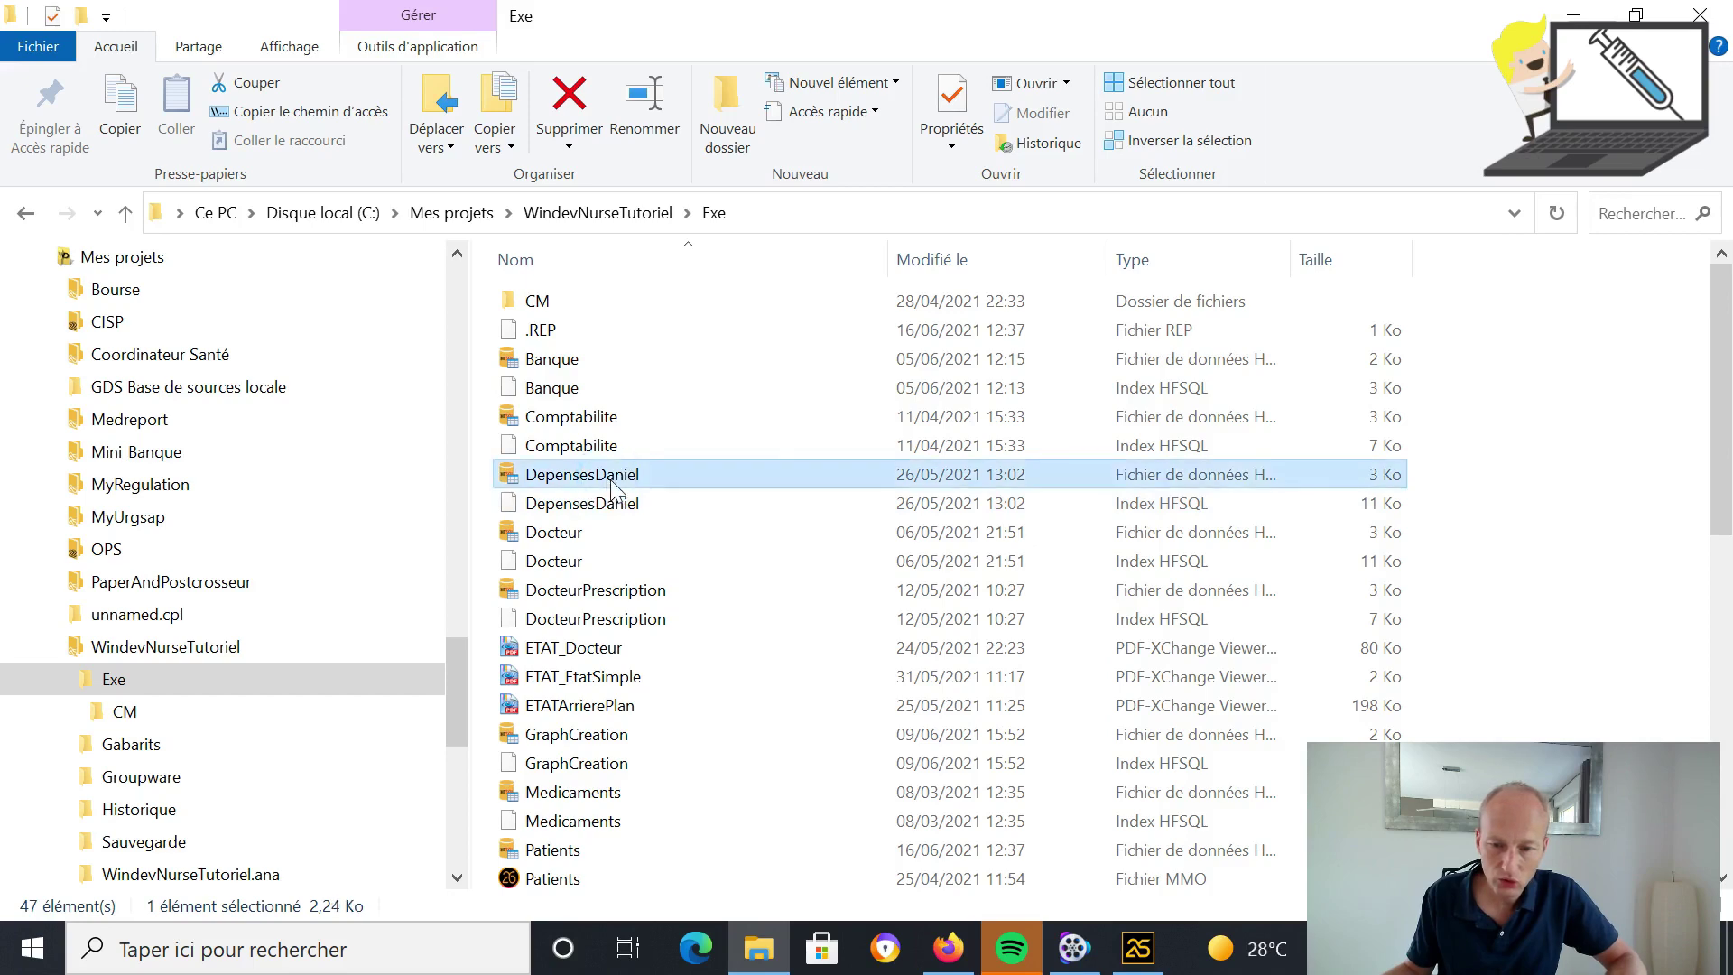
{"action": "left_click", "coordinate": [1521, 452]}
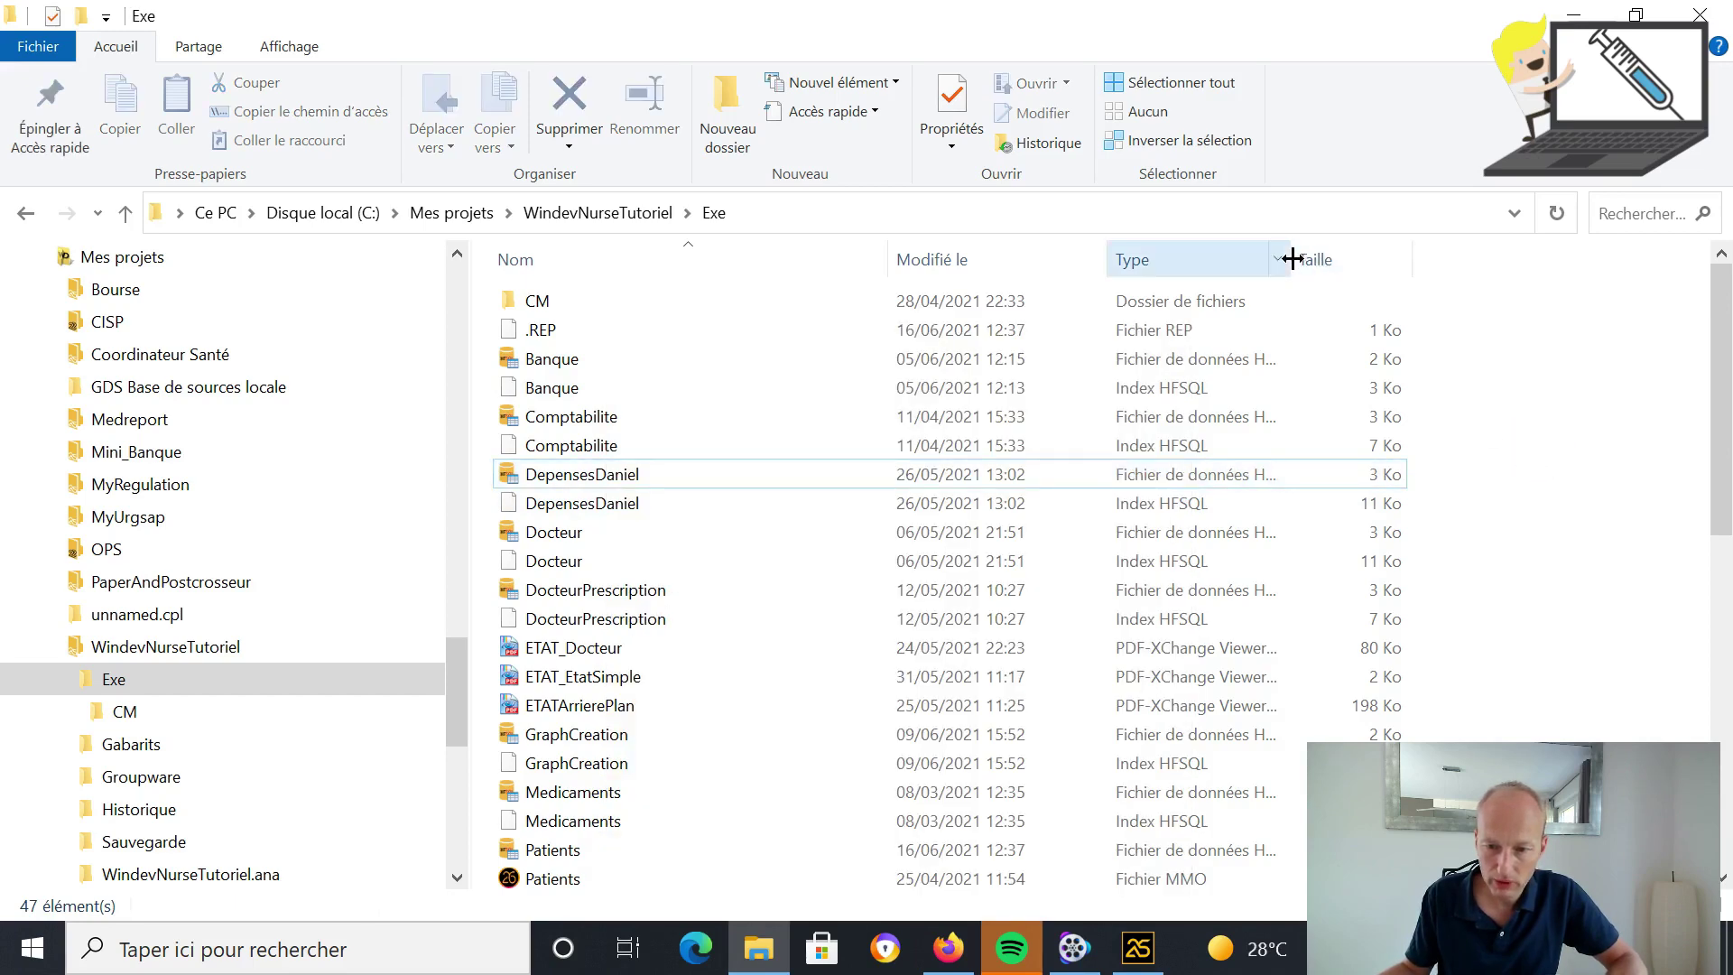
{"action": "left_click_drag", "start_coordinate": [1291, 259], "coordinate": [1481, 259]}
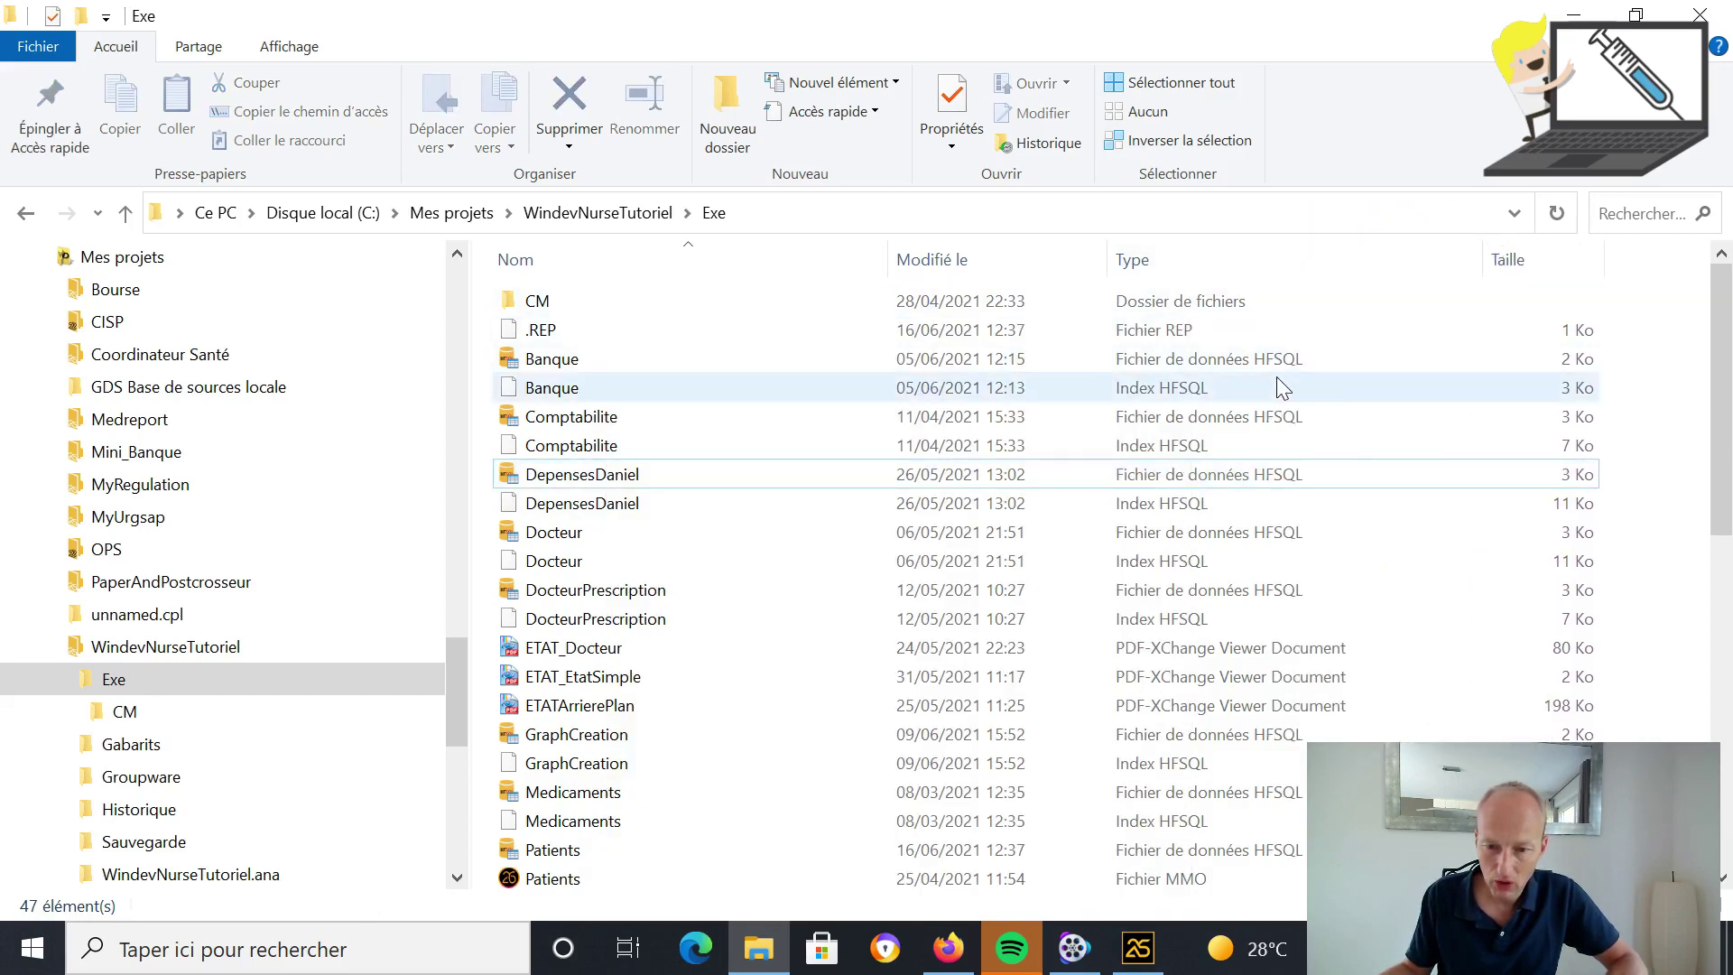
Check the file type and extension of the Banque HFSQL data file in its properties, then close them
{"action": "left_click", "coordinate": [1195, 369]}
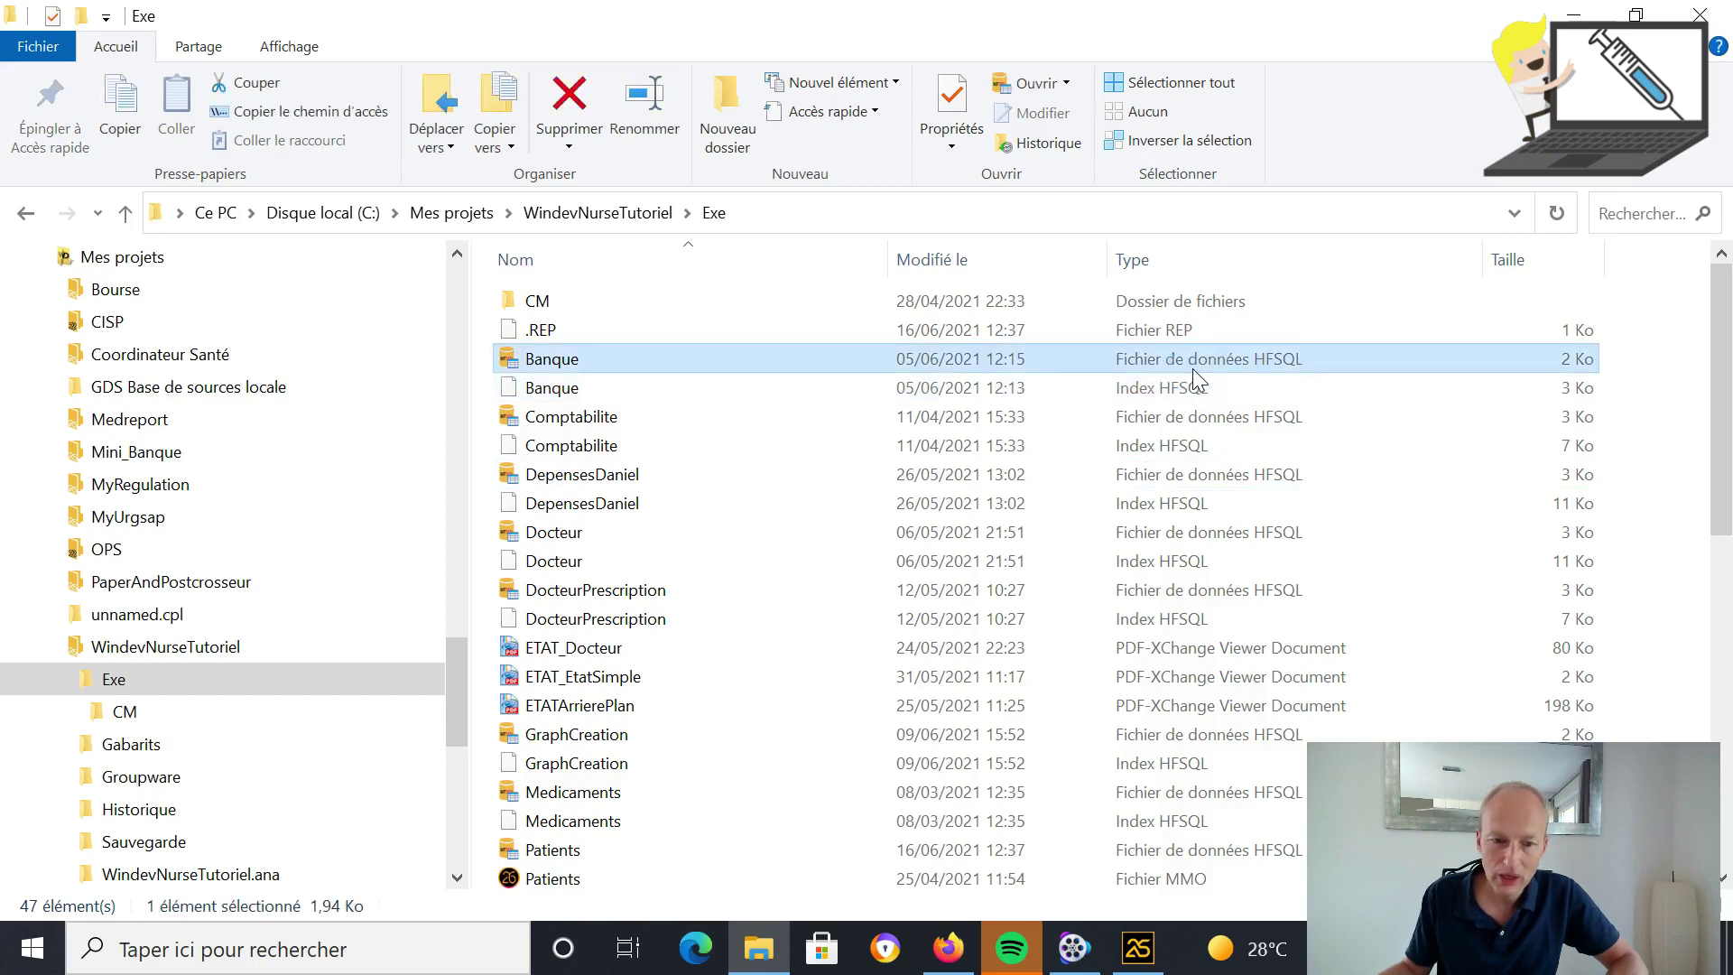
{"action": "right_click", "coordinate": [581, 369]}
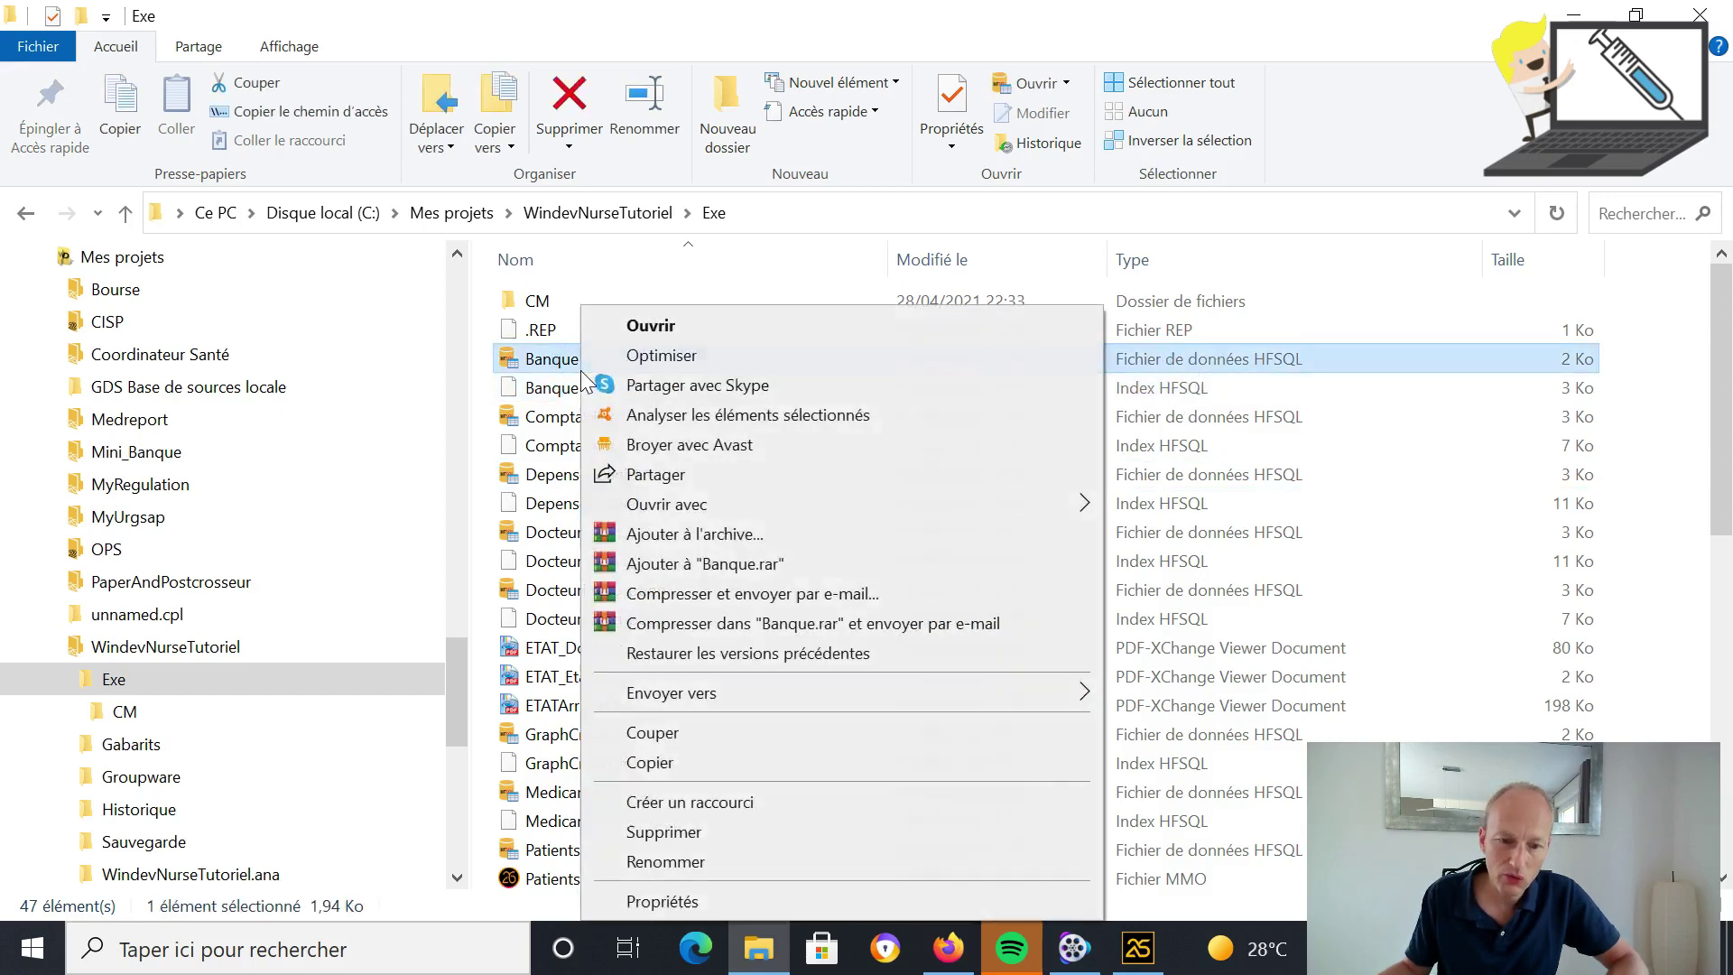
{"action": "left_click", "coordinate": [701, 894]}
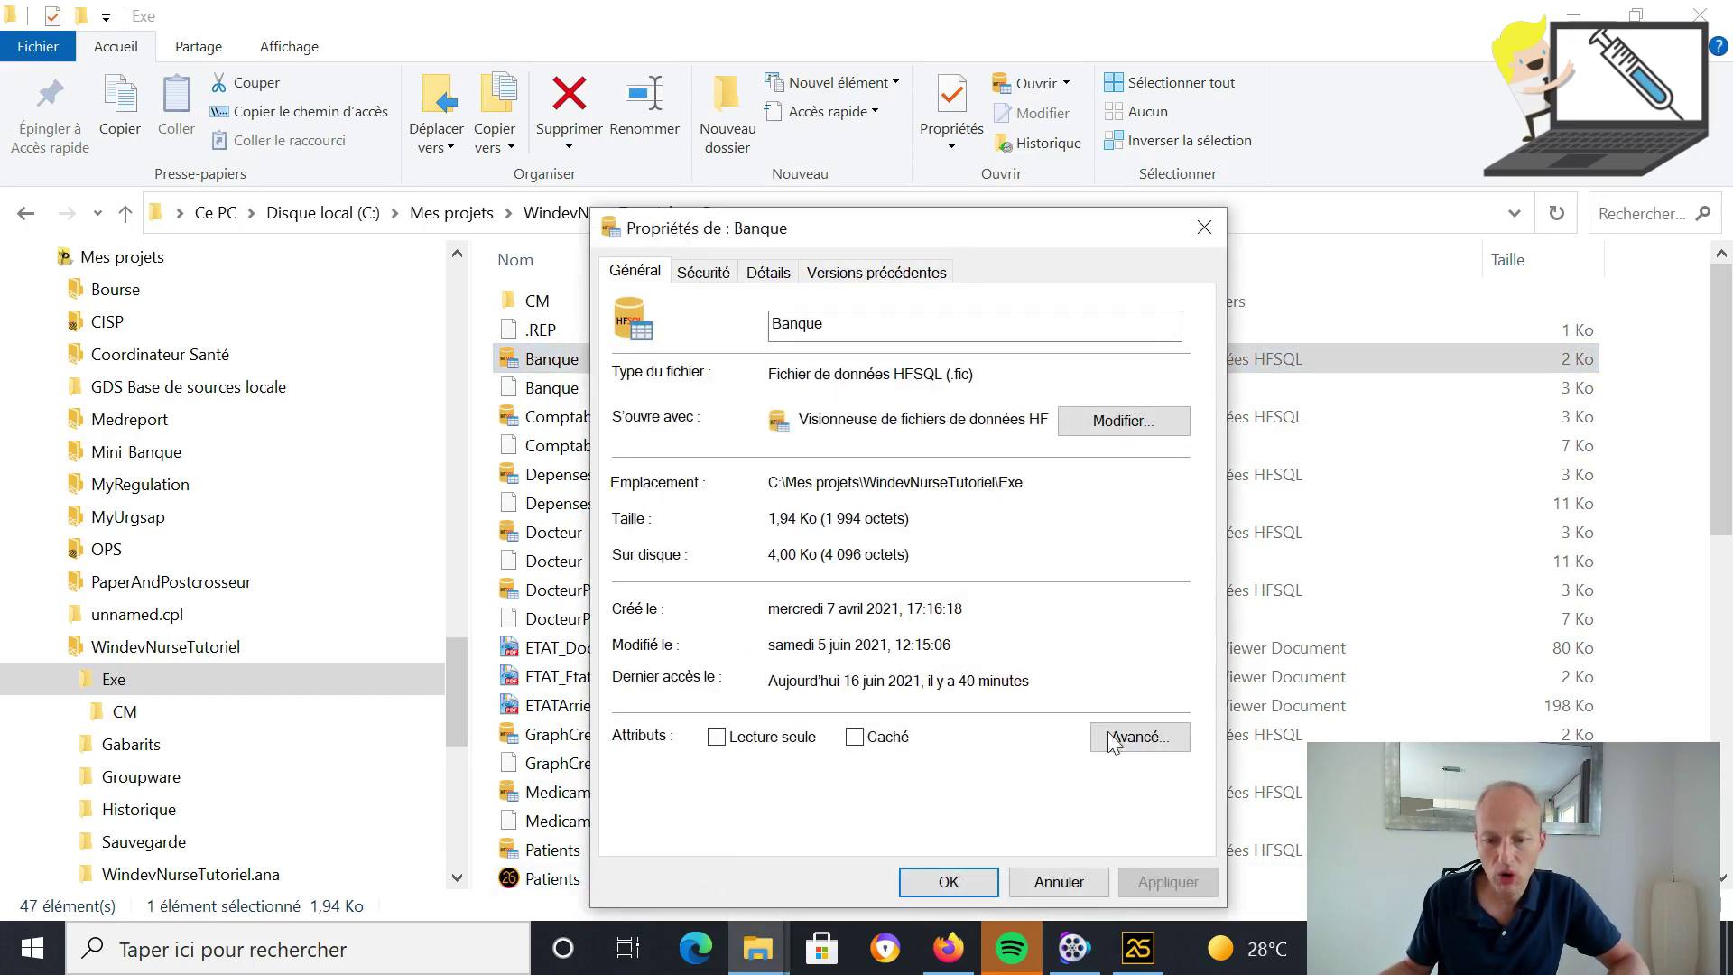
{"action": "left_click", "coordinate": [947, 880]}
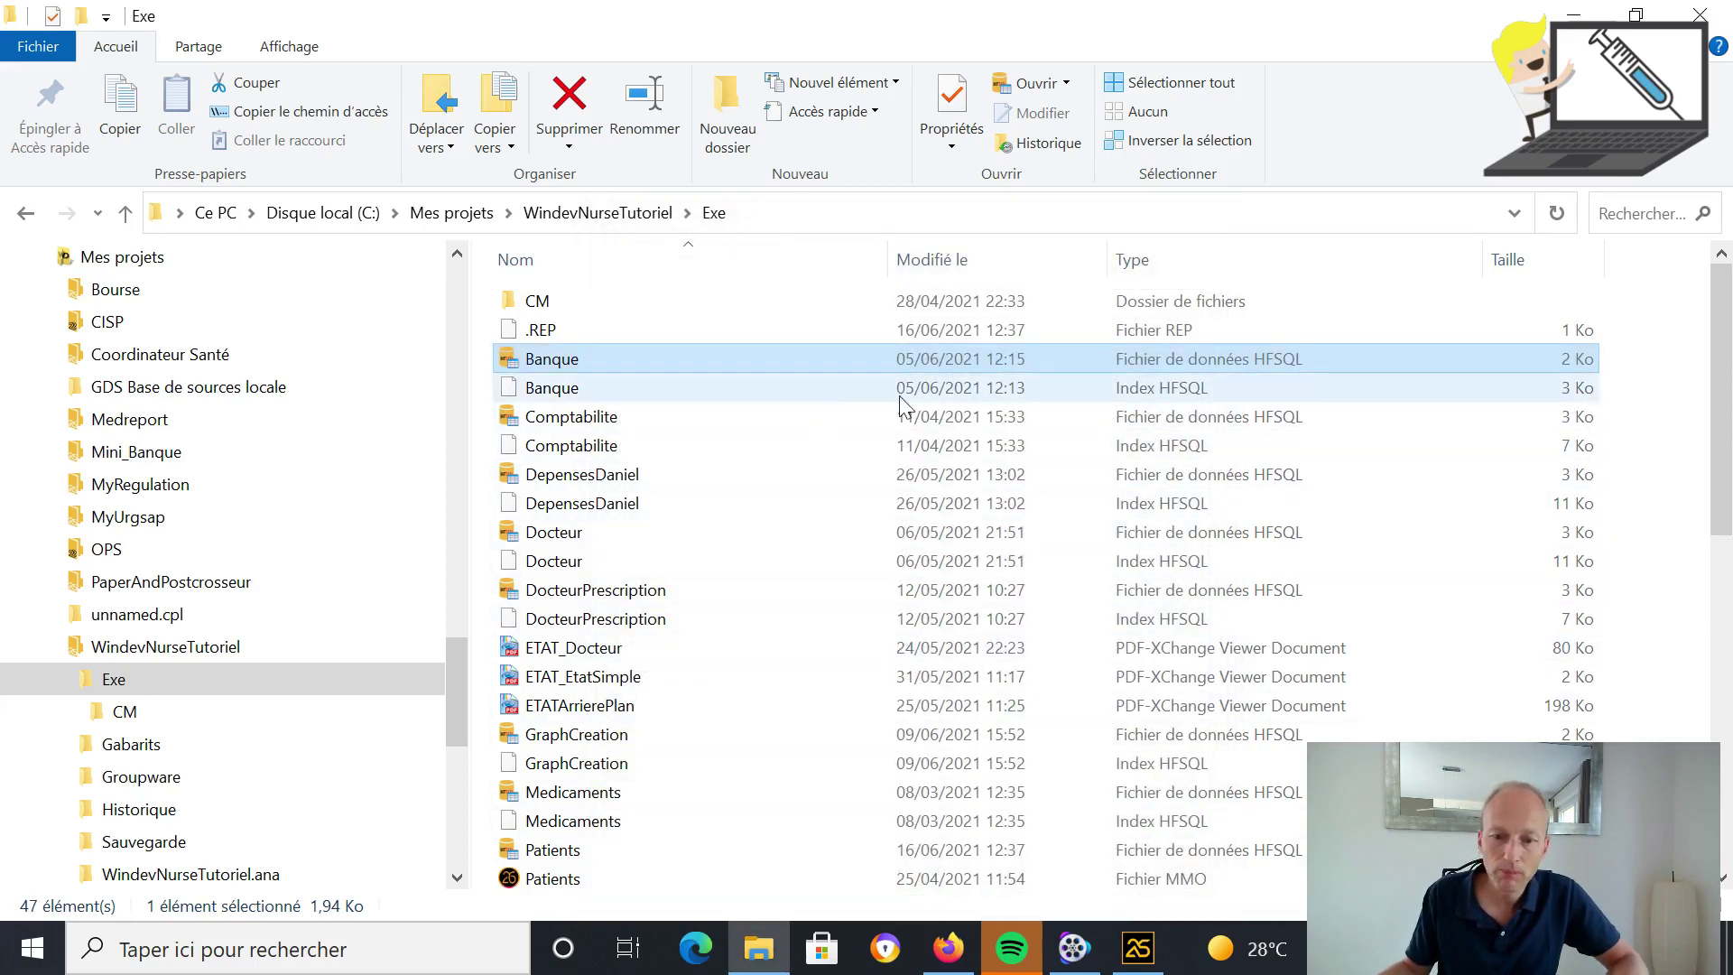
Check the file type and extension of the Banque HFSQL index file in its properties, then close them
{"action": "right_click", "coordinate": [815, 397]}
{"action": "right_click", "coordinate": [753, 392]}
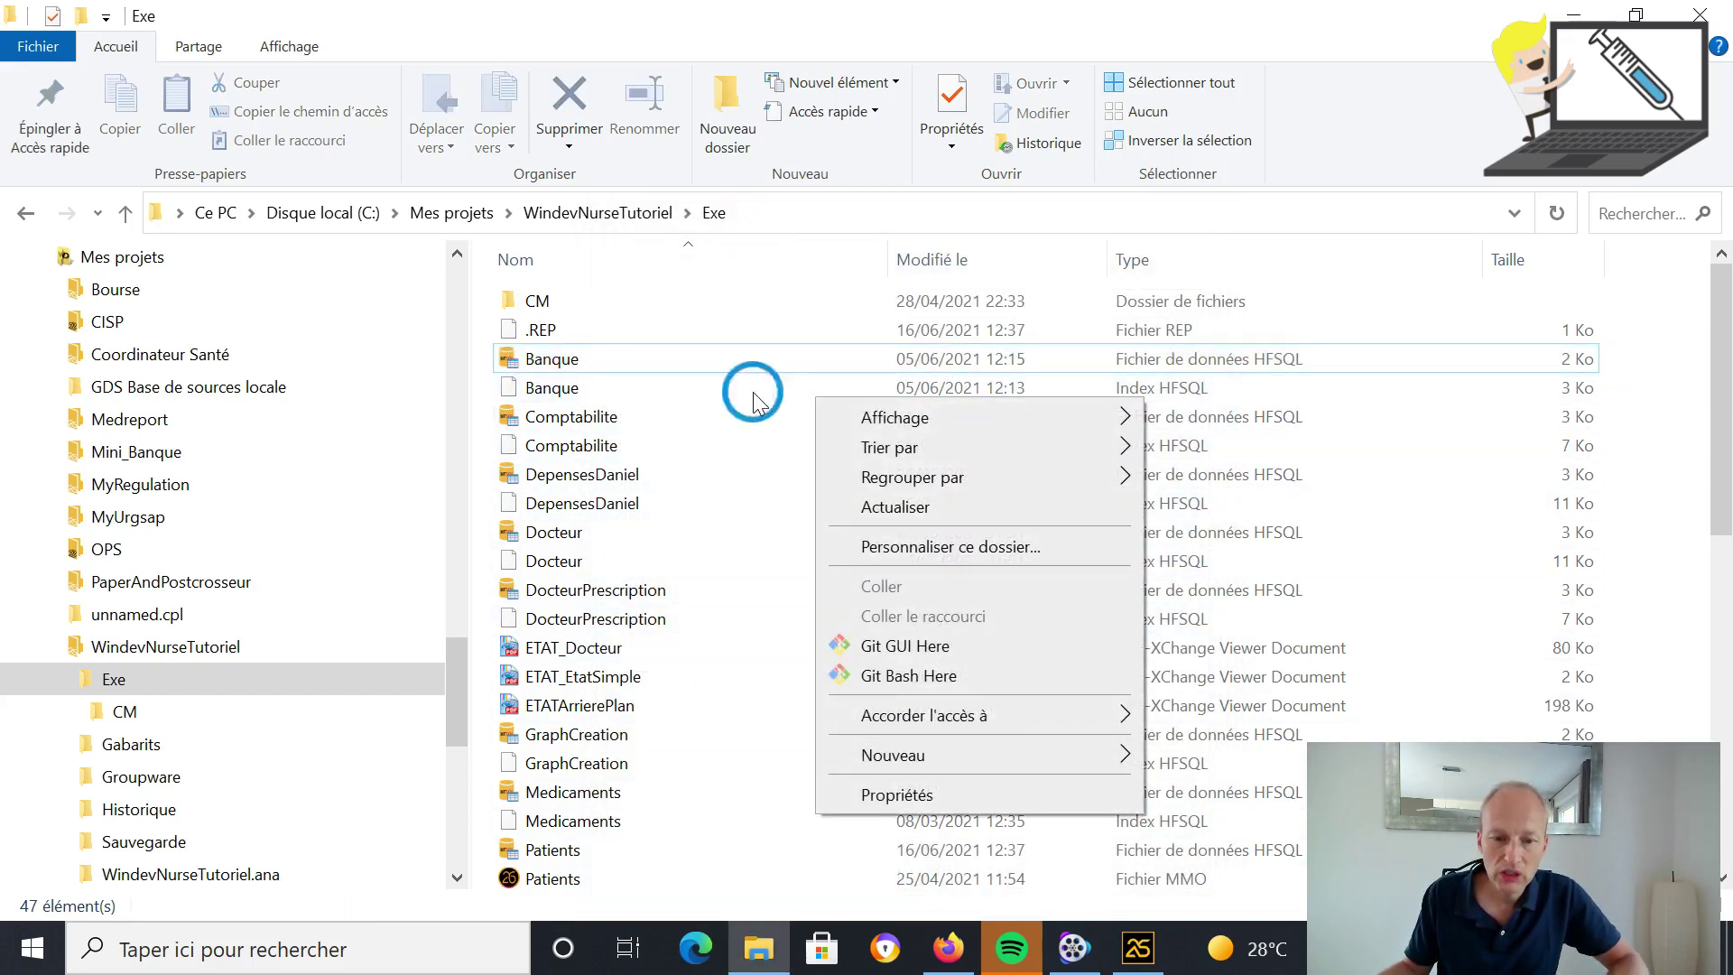
{"action": "right_click", "coordinate": [588, 386]}
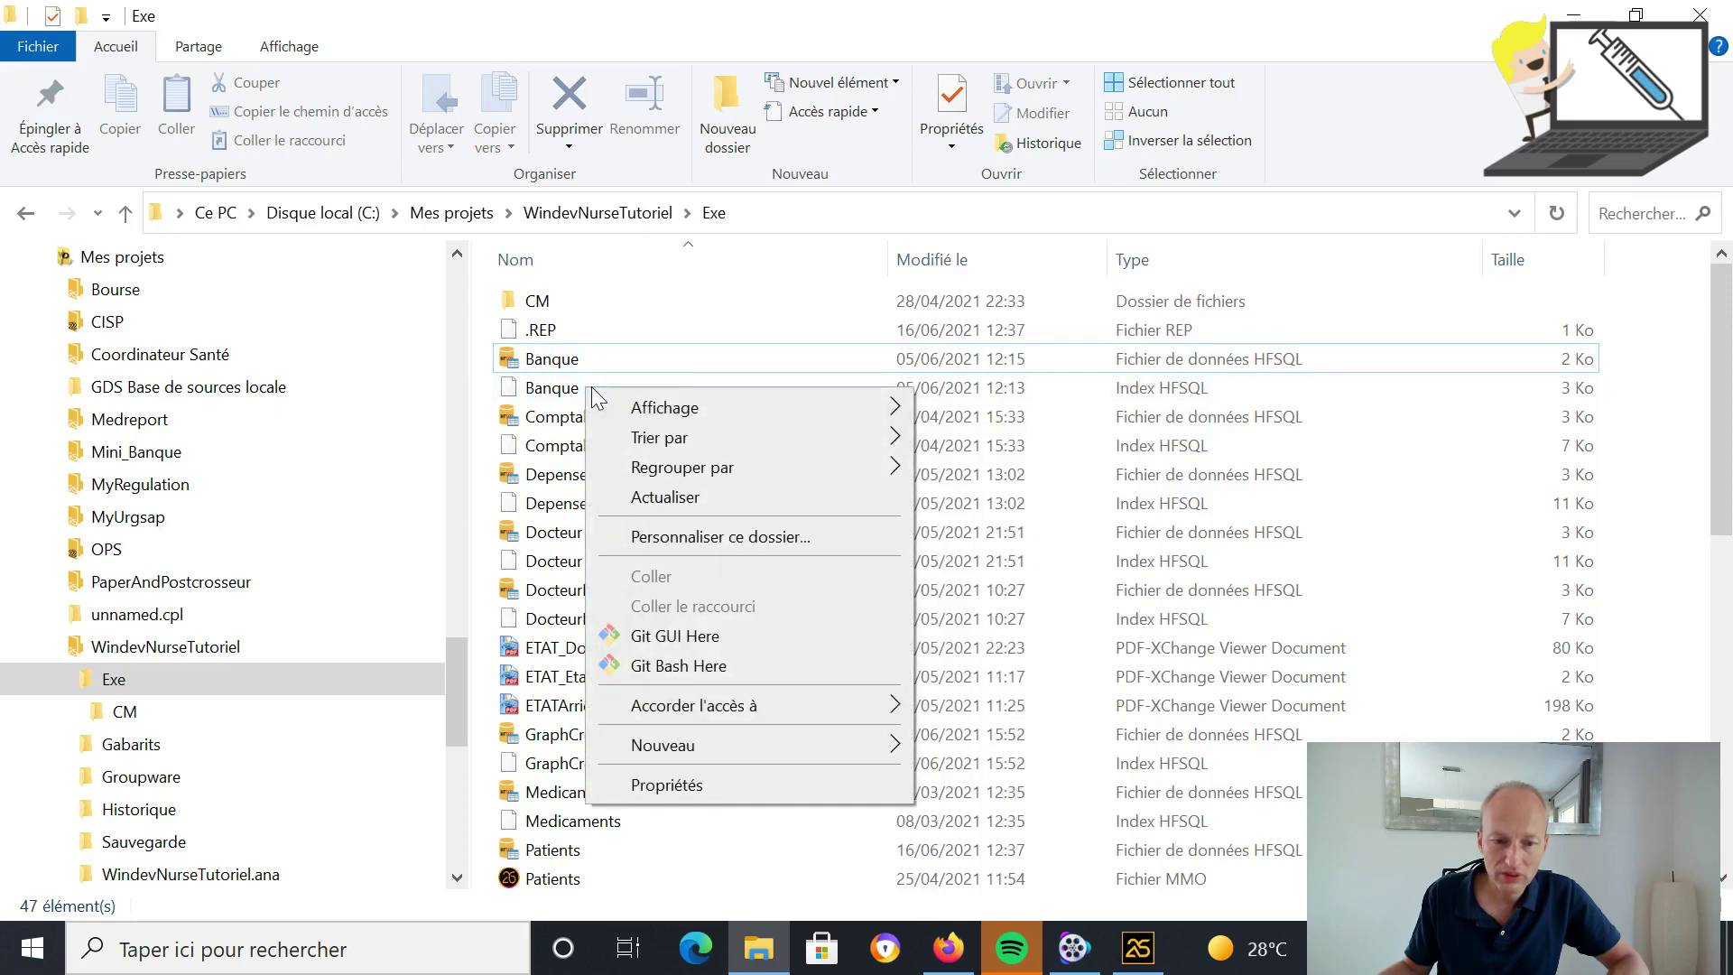
{"action": "left_click", "coordinate": [559, 413]}
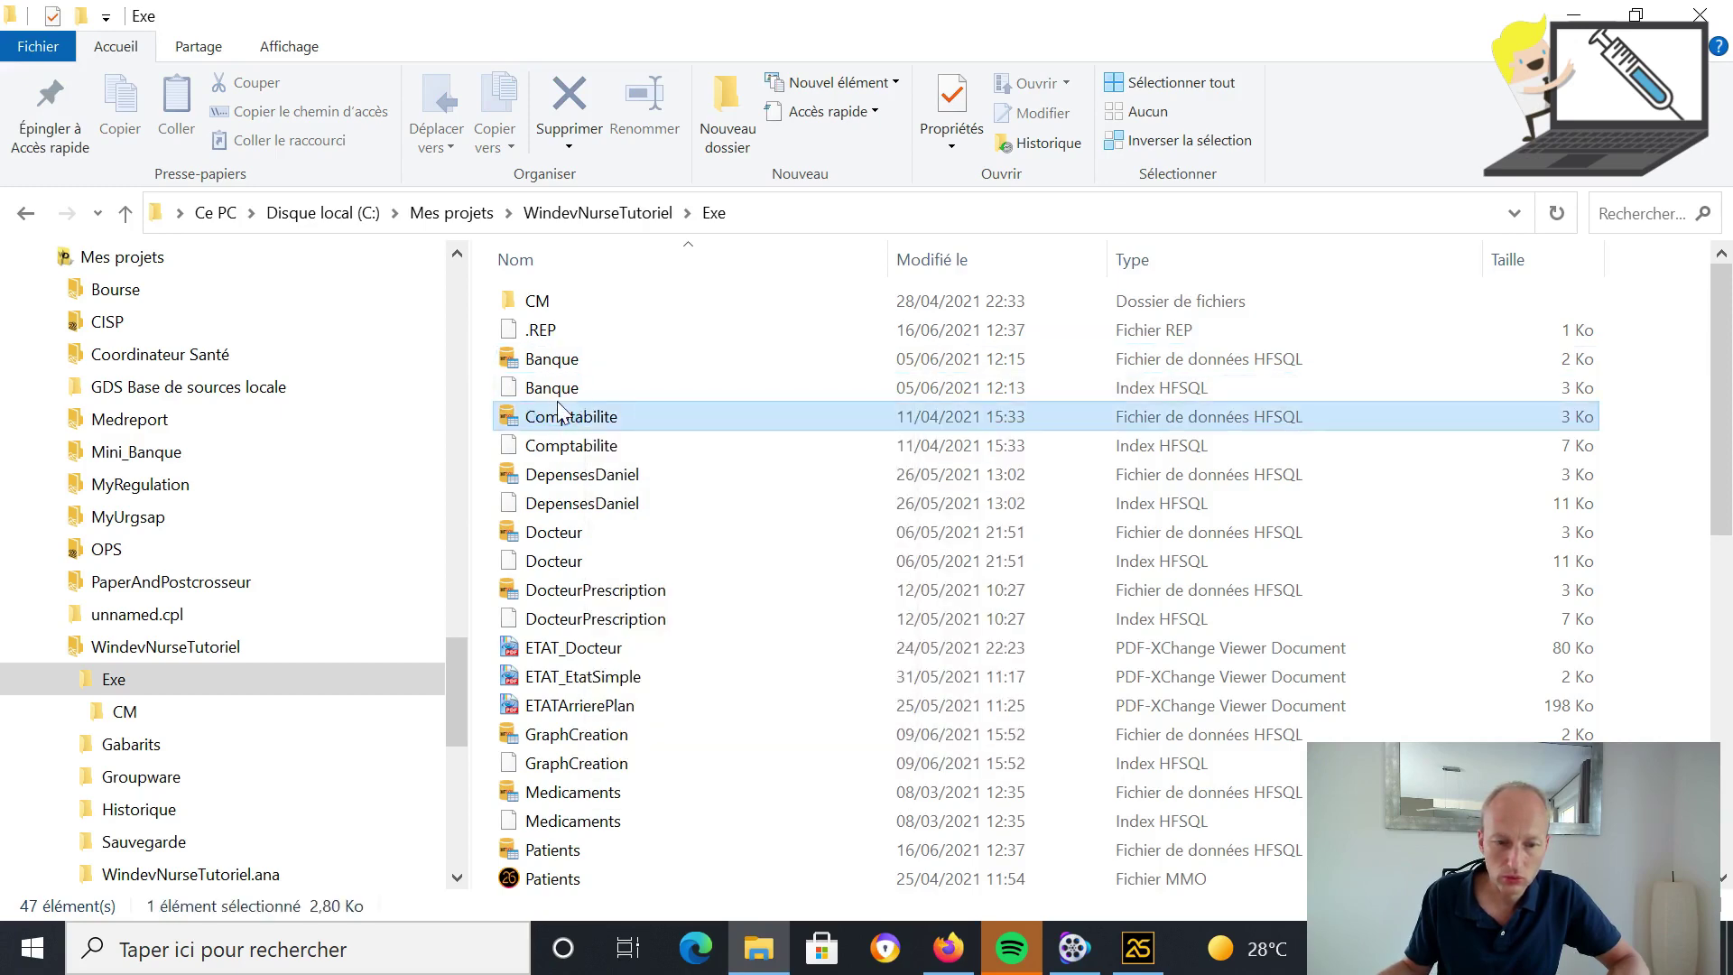
{"action": "left_click", "coordinate": [554, 388]}
{"action": "right_click", "coordinate": [558, 388]}
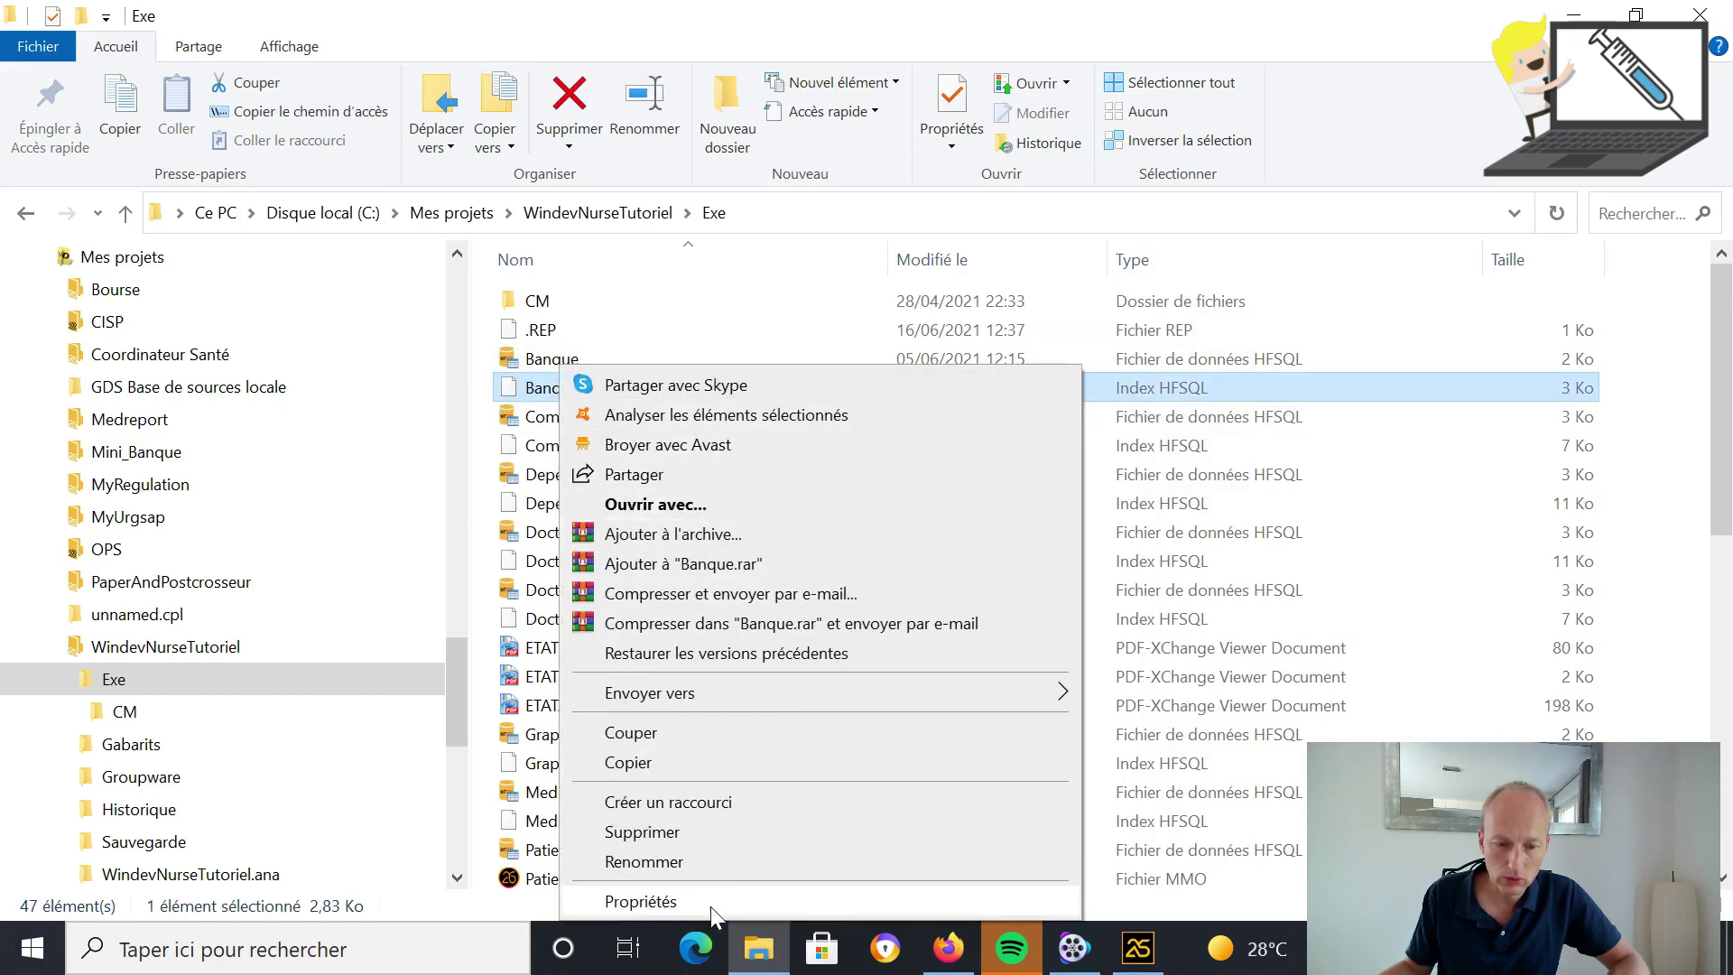
{"action": "left_click", "coordinate": [641, 901]}
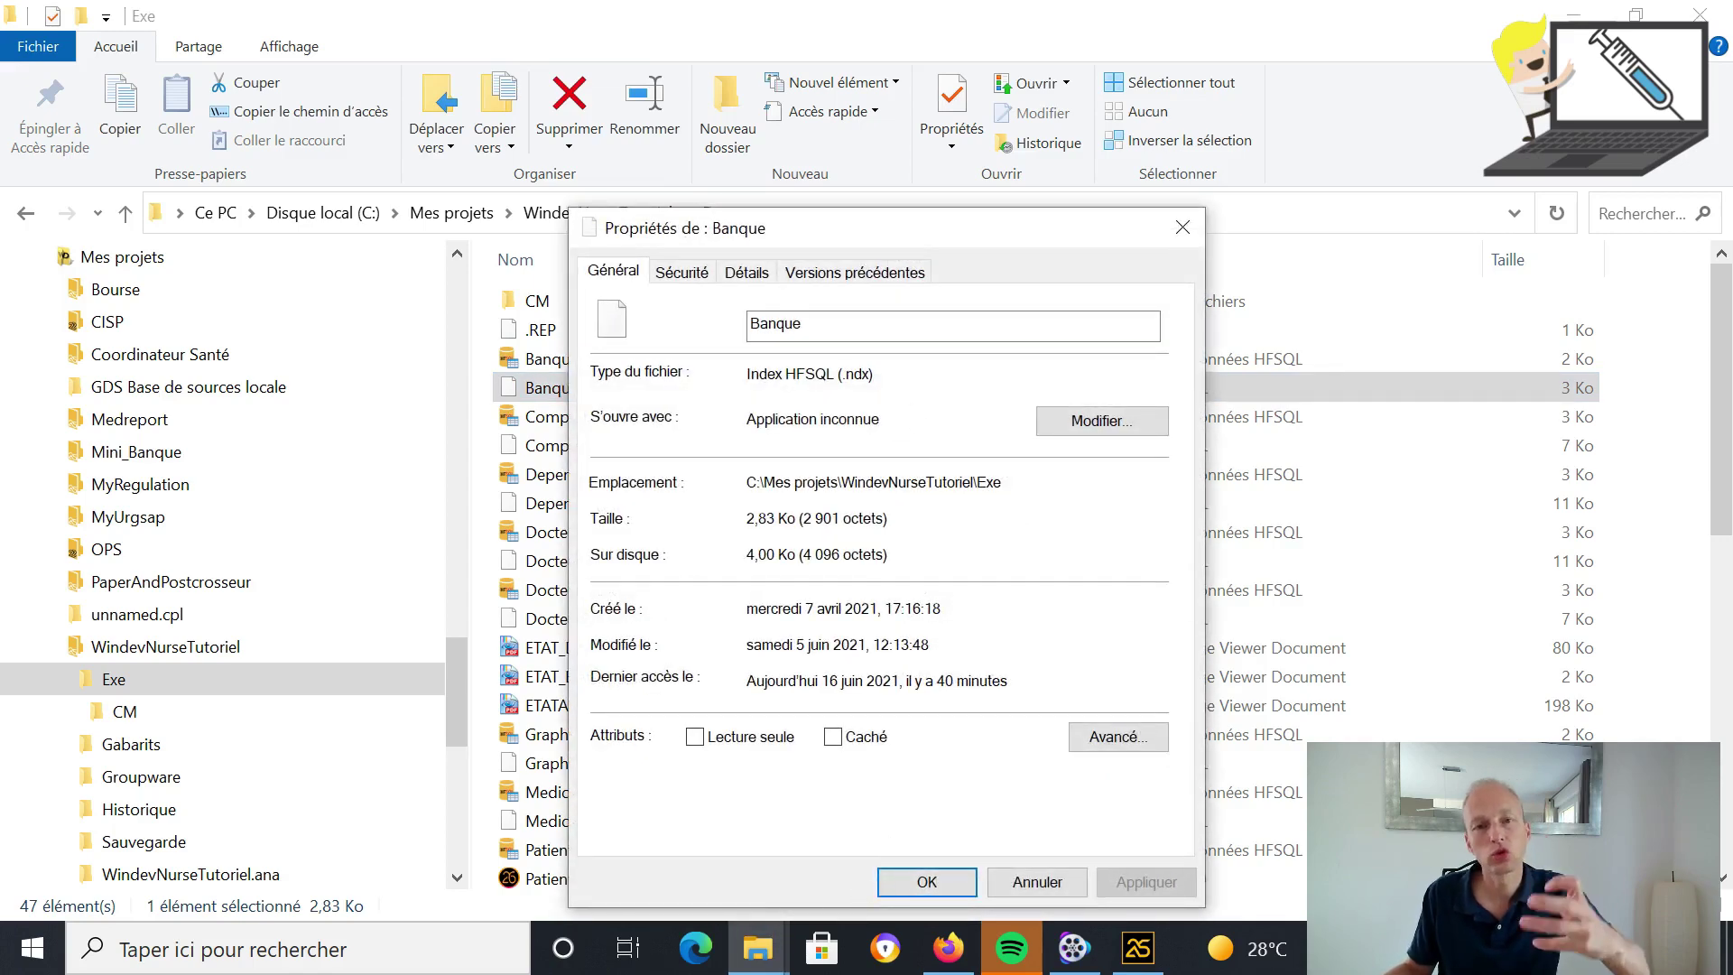
{"action": "left_click", "coordinate": [1182, 228]}
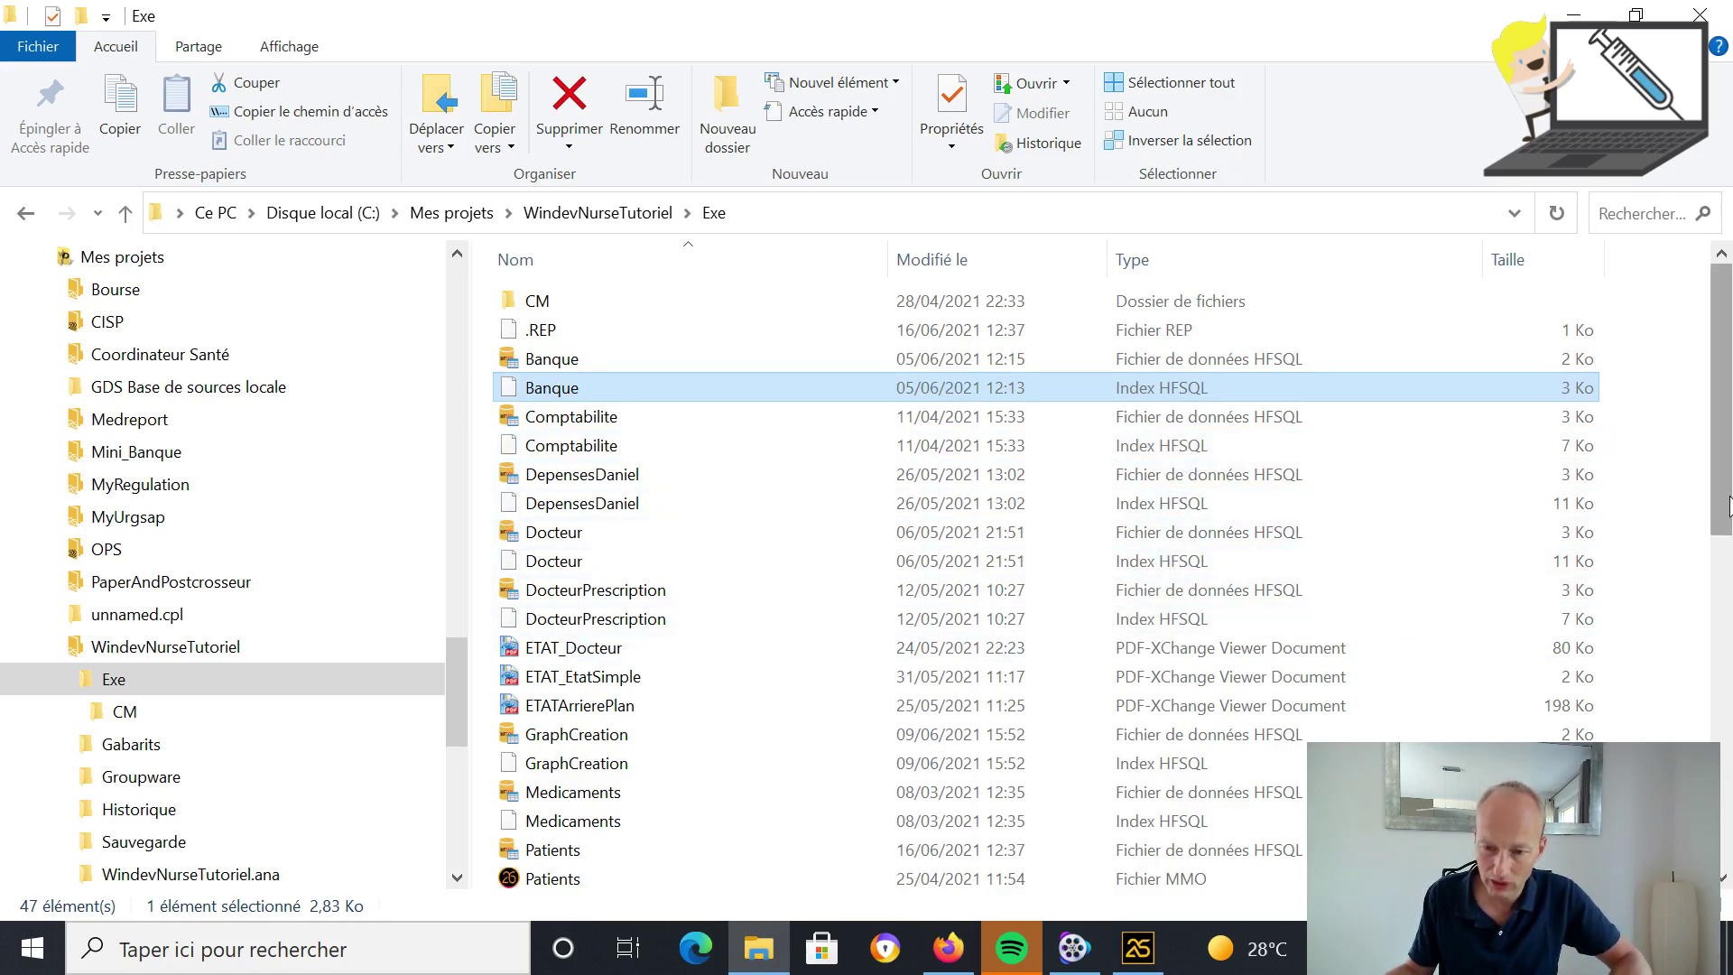
Check the file type and extension of the Patients MMO file in its properties, then close them
{"action": "scroll", "coordinate": [1728, 495], "scroll_direction": "down", "scroll_amount": 1}
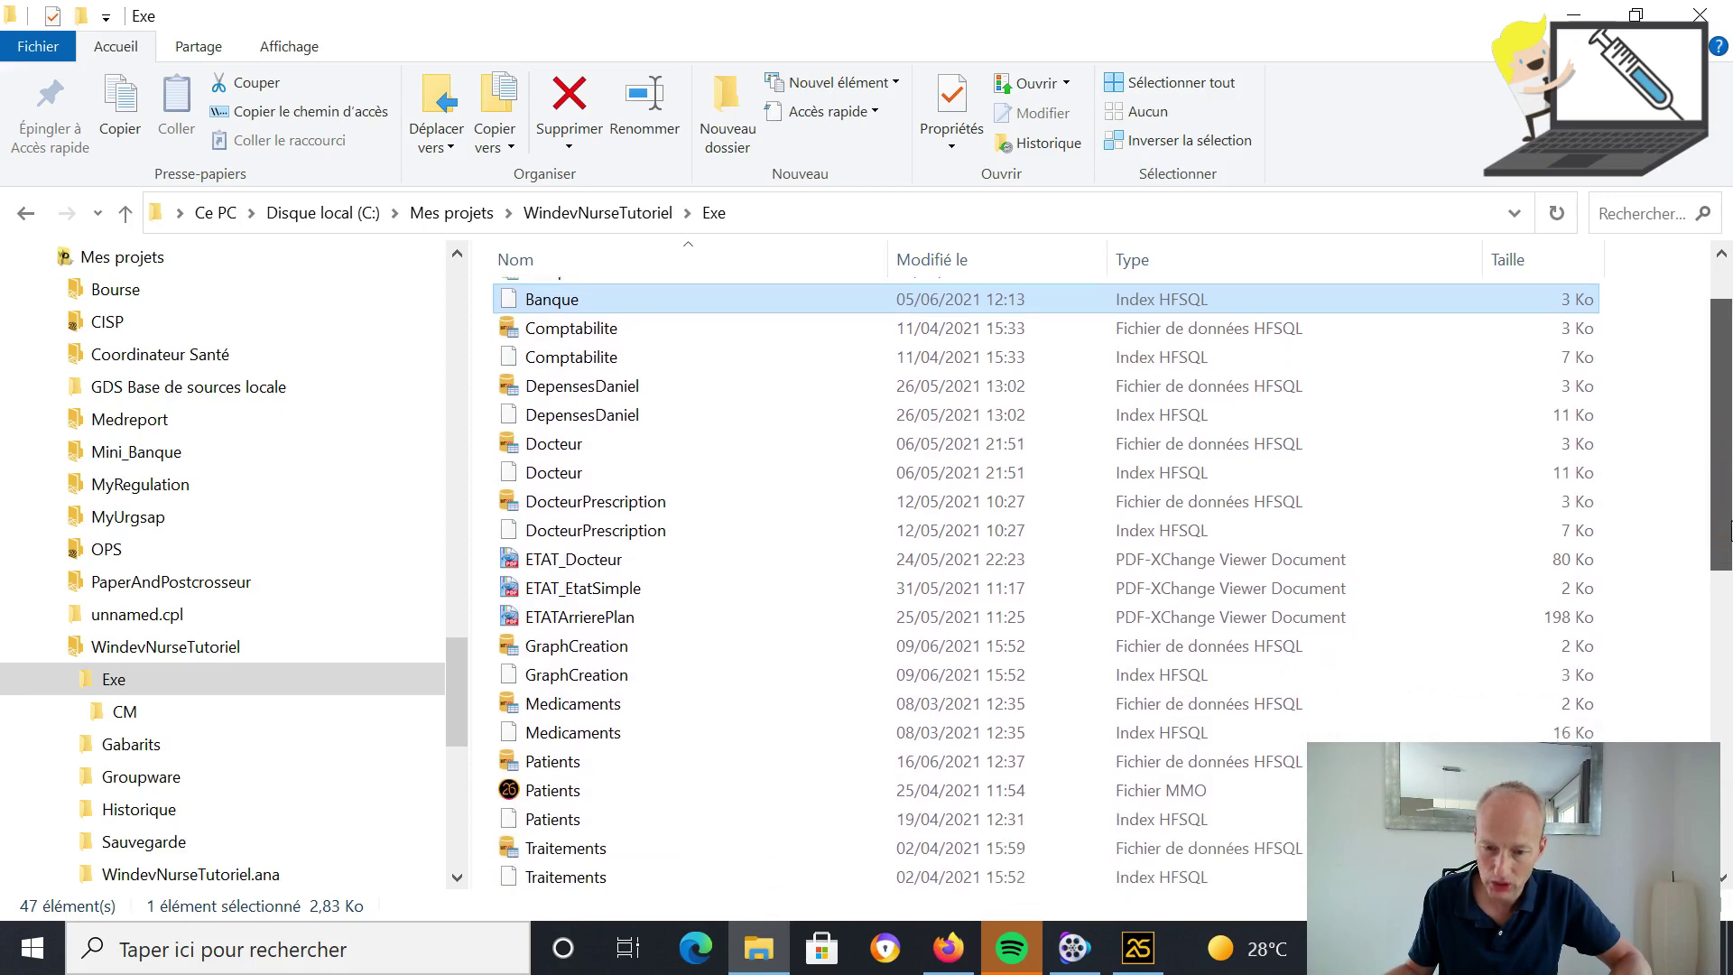
{"action": "left_click", "coordinate": [605, 791]}
{"action": "right_click", "coordinate": [574, 790]}
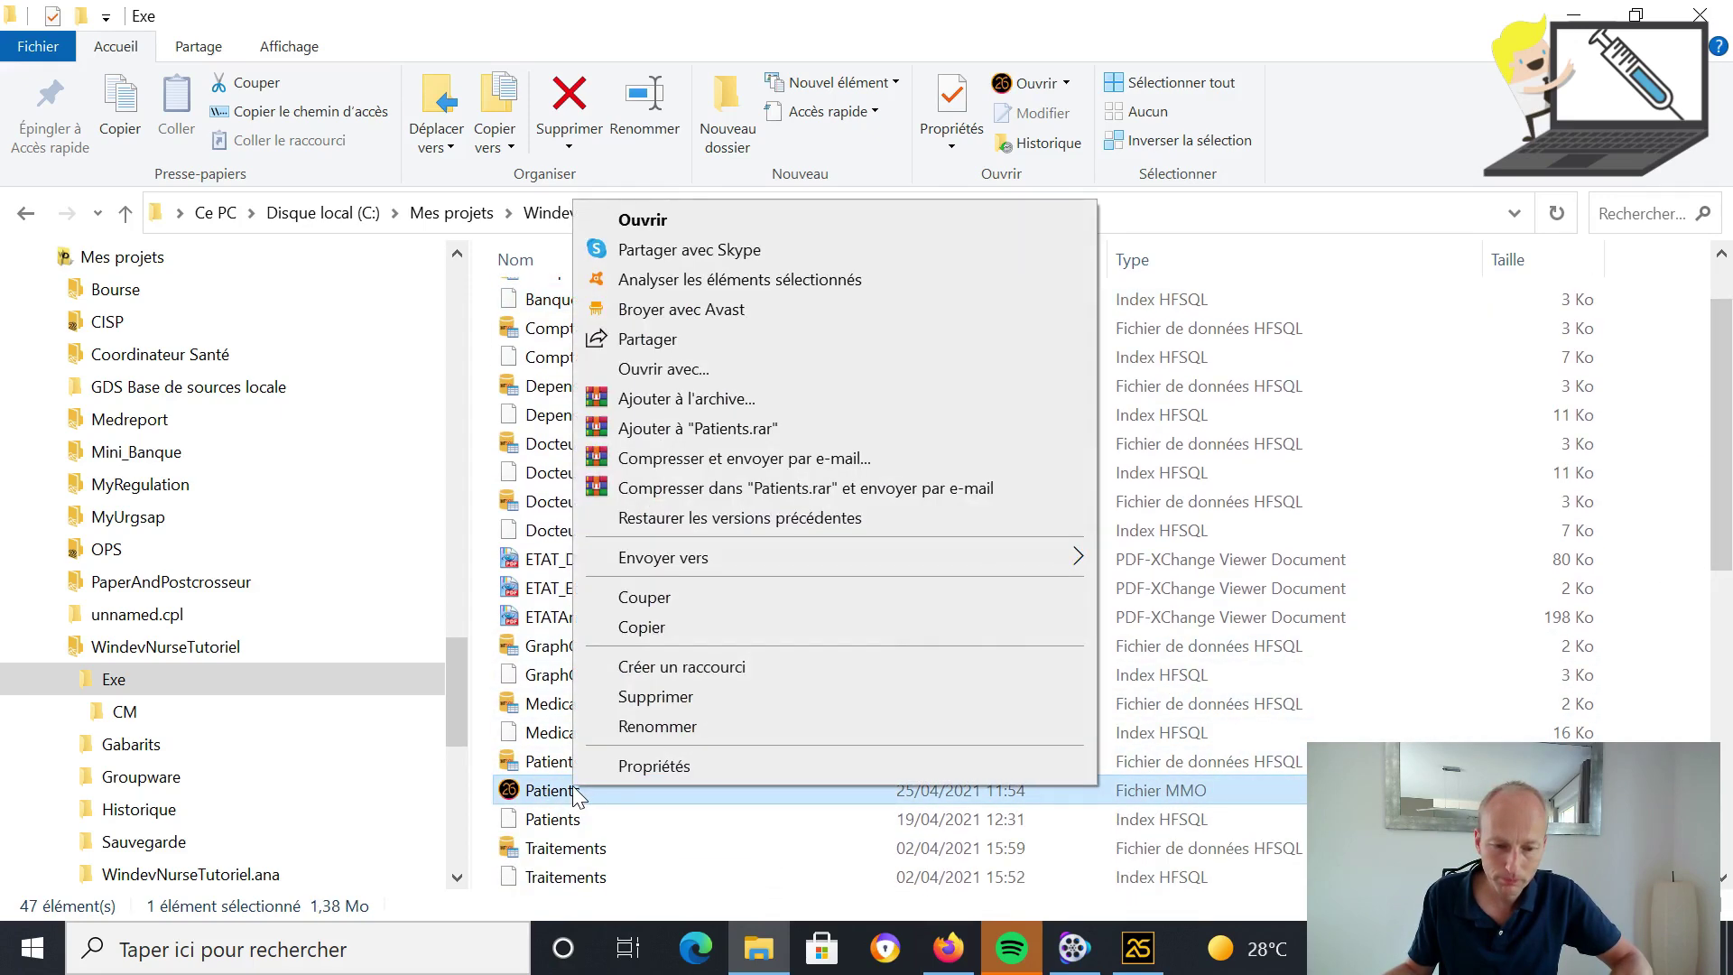
{"action": "left_click", "coordinate": [629, 767]}
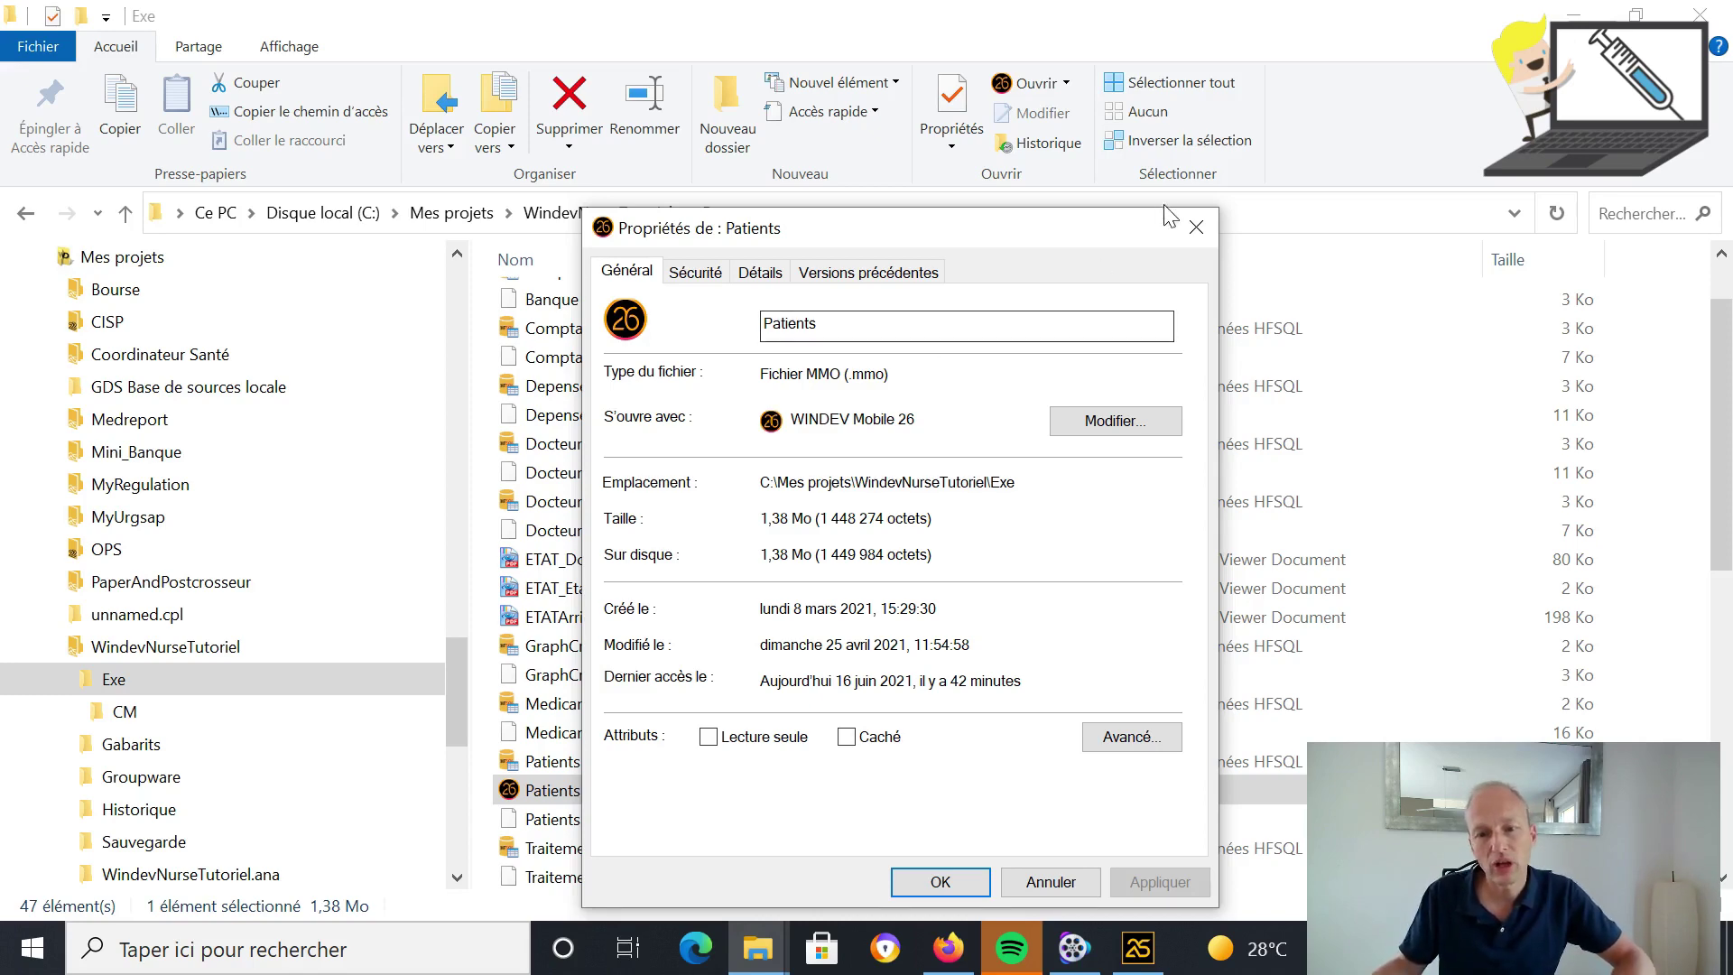
{"action": "left_click", "coordinate": [1196, 227]}
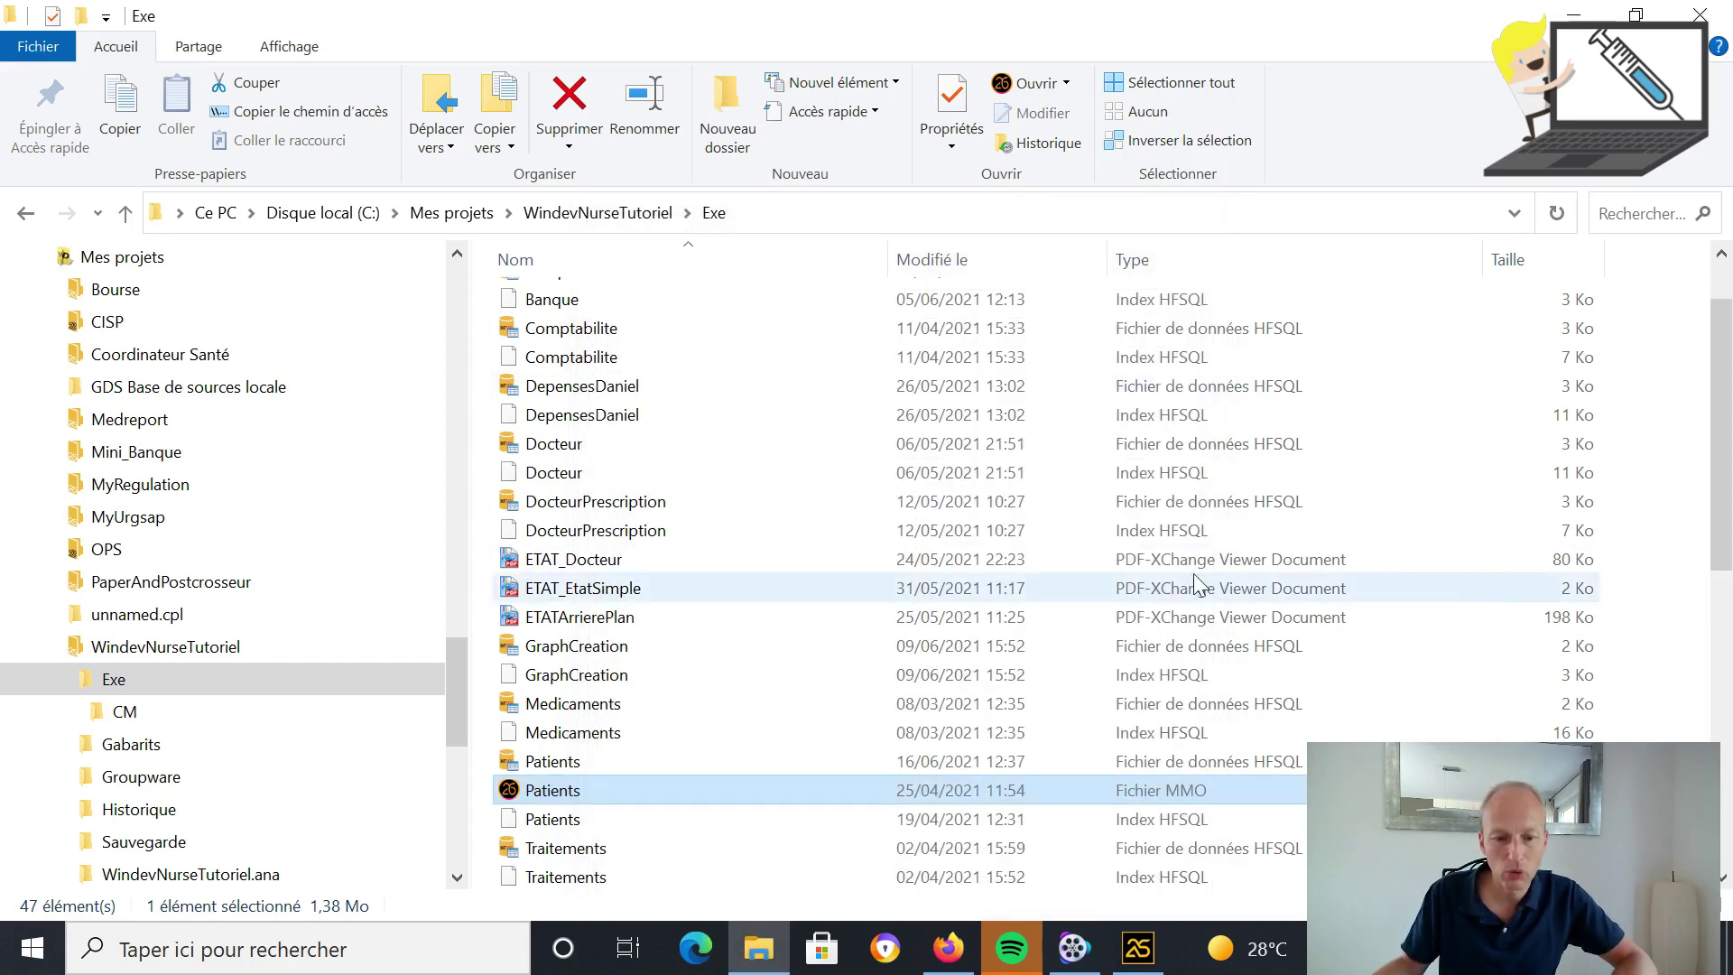
Compare the Comptabilite data file with its index file, and point out the Patients MMO file
{"action": "left_click", "coordinate": [715, 339]}
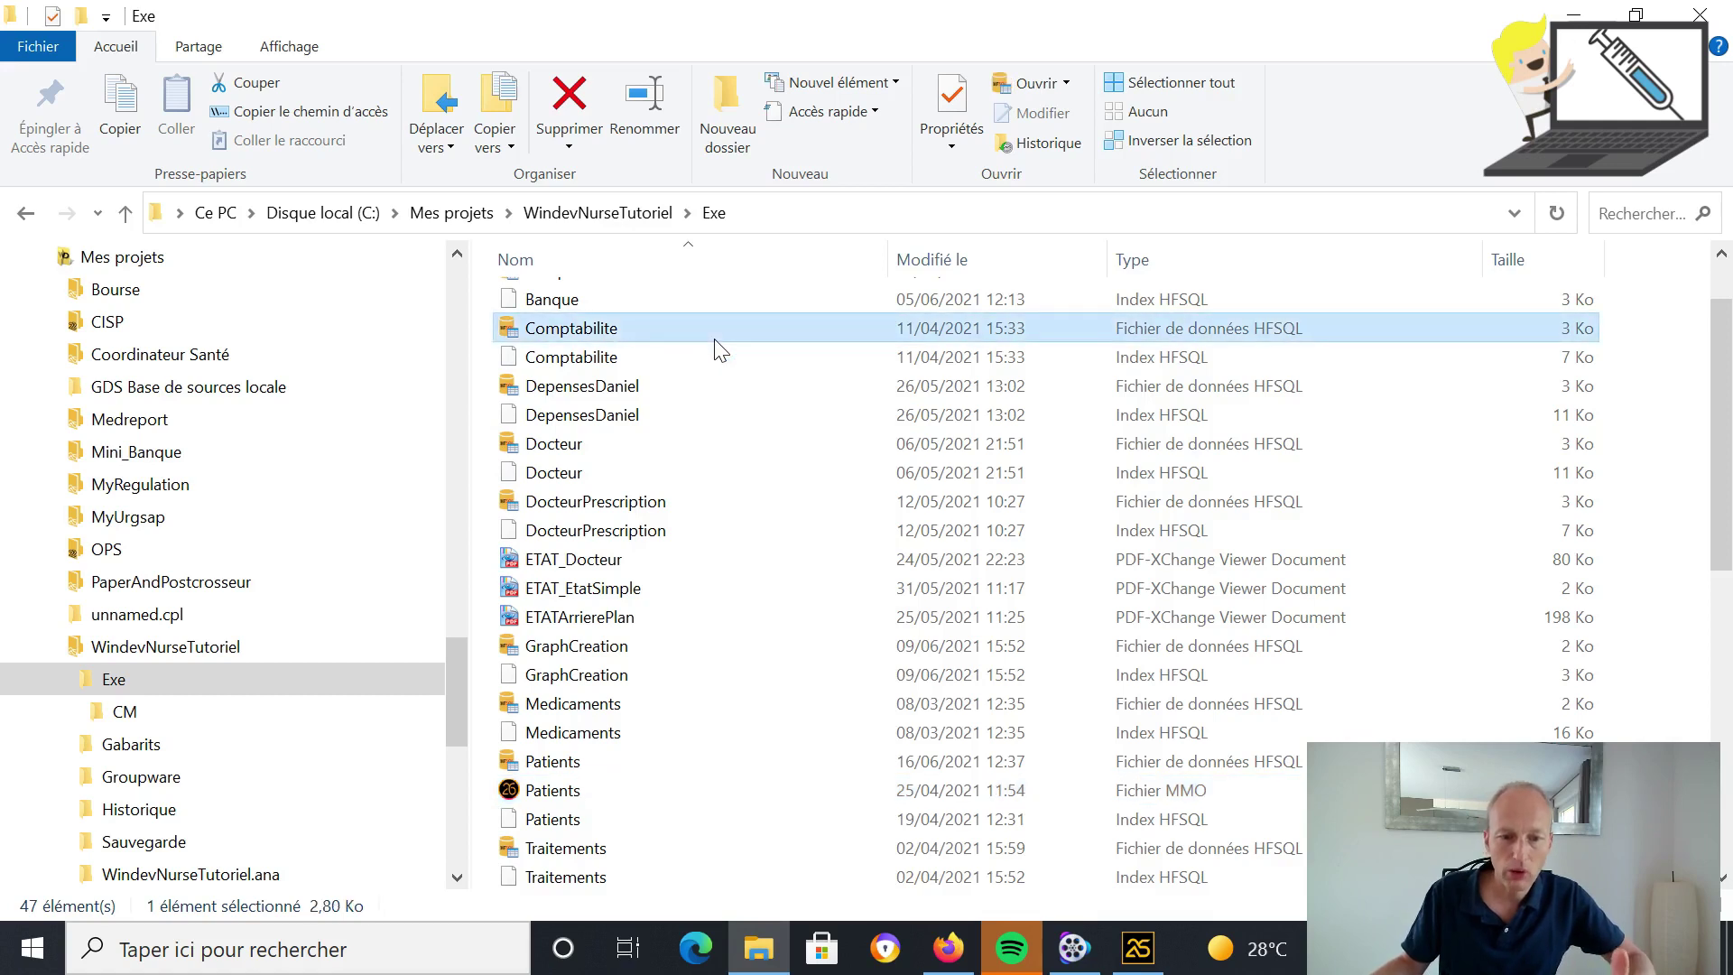
{"action": "left_click", "coordinate": [714, 357]}
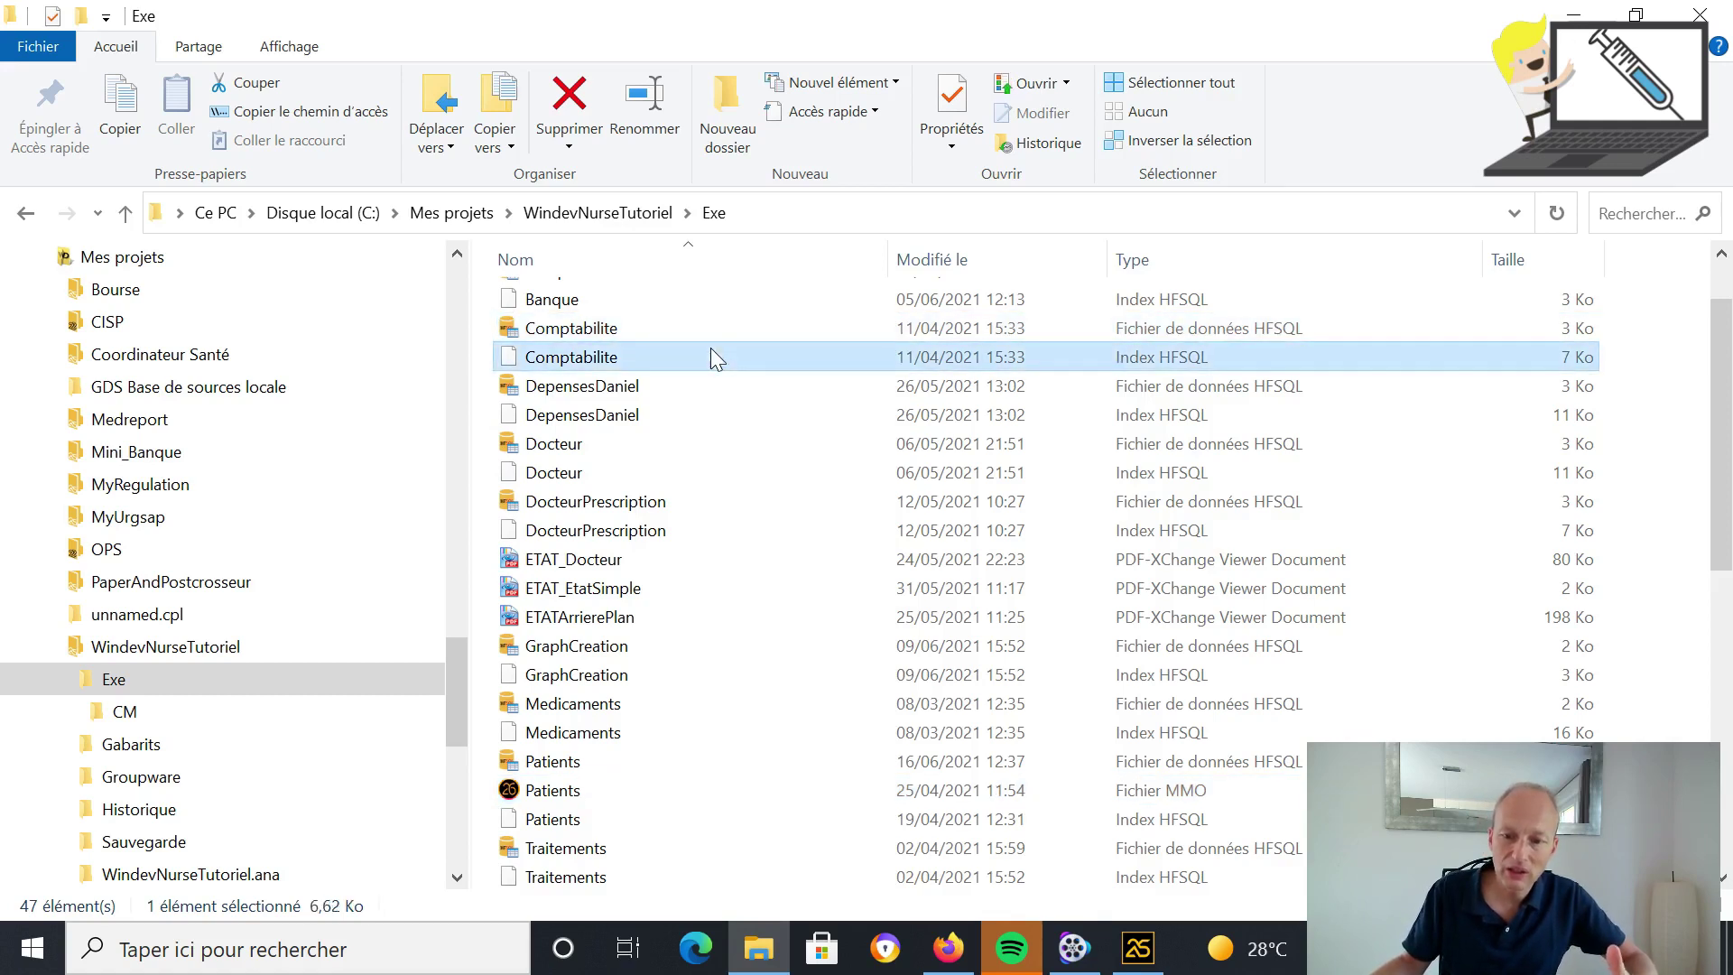
{"action": "left_click", "coordinate": [721, 330]}
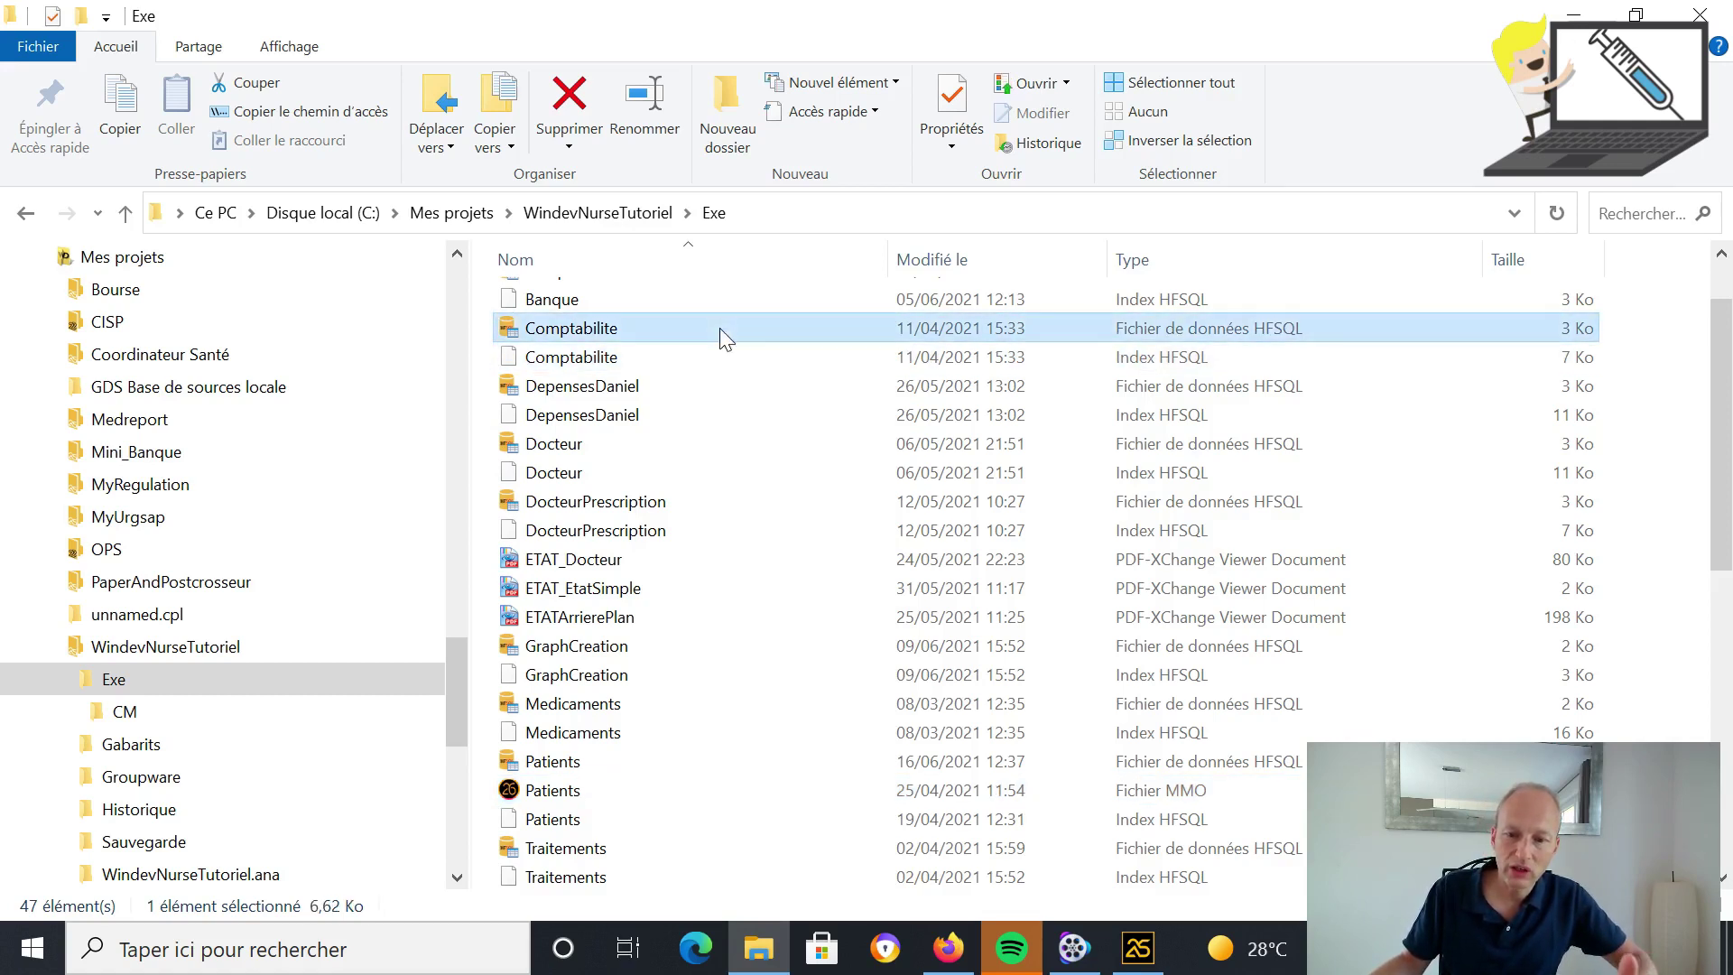
{"action": "left_click", "coordinate": [706, 355]}
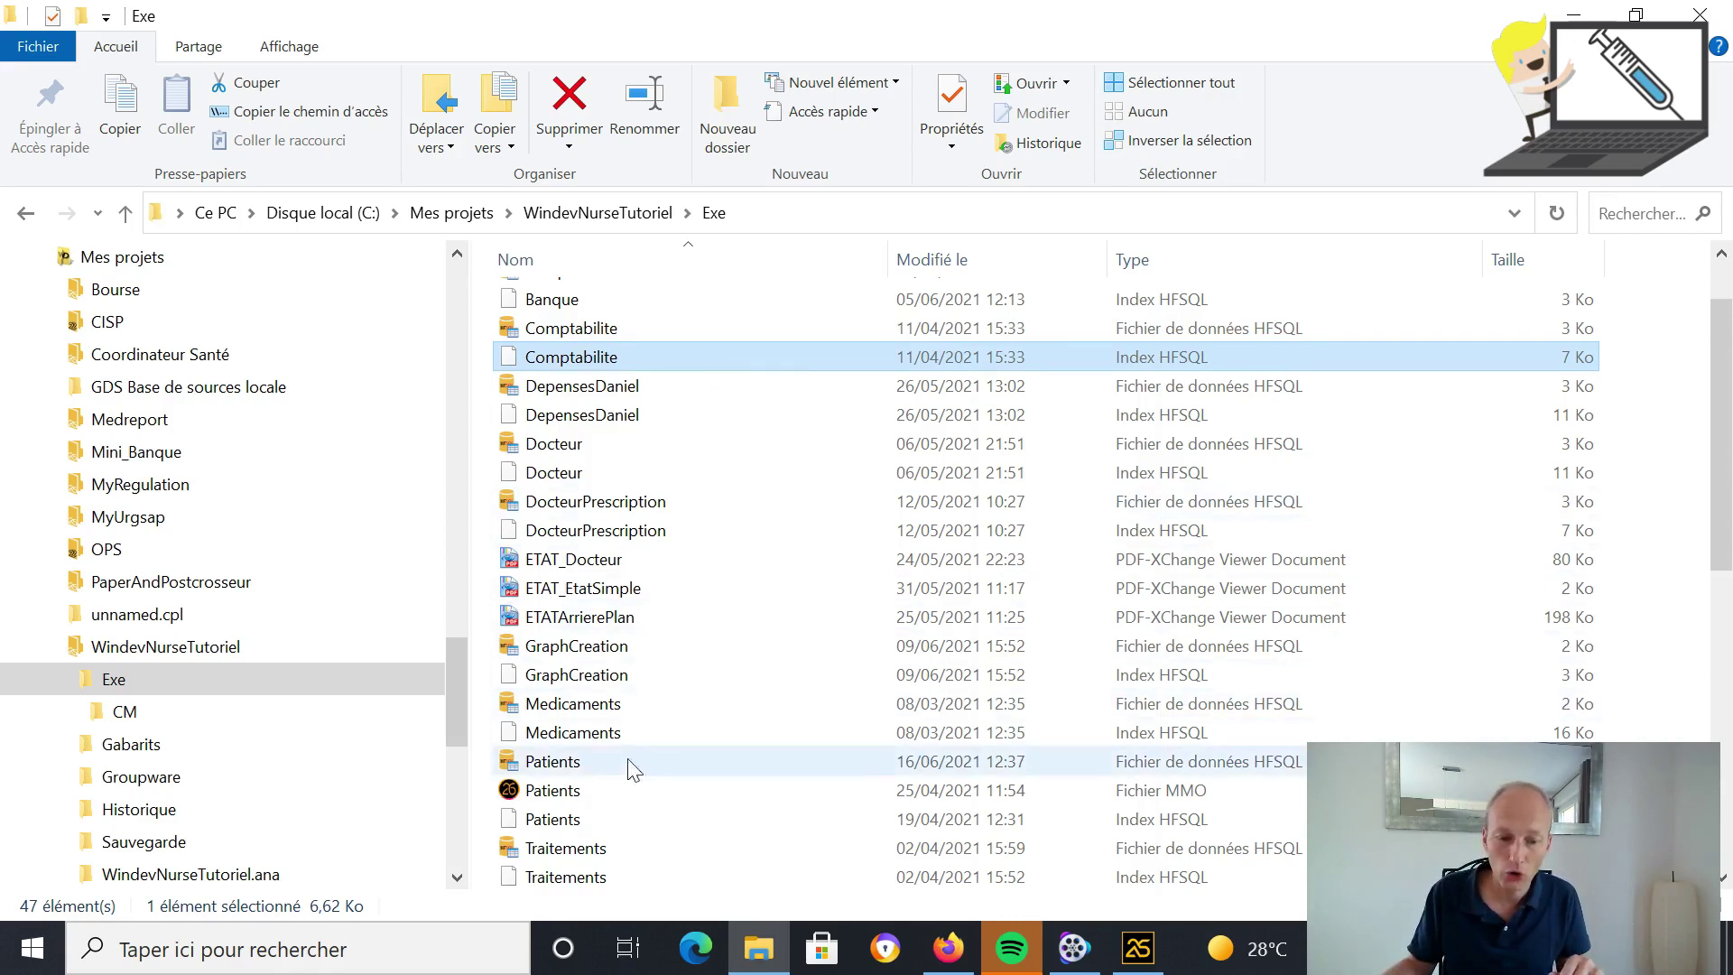
{"action": "left_click", "coordinate": [613, 795]}
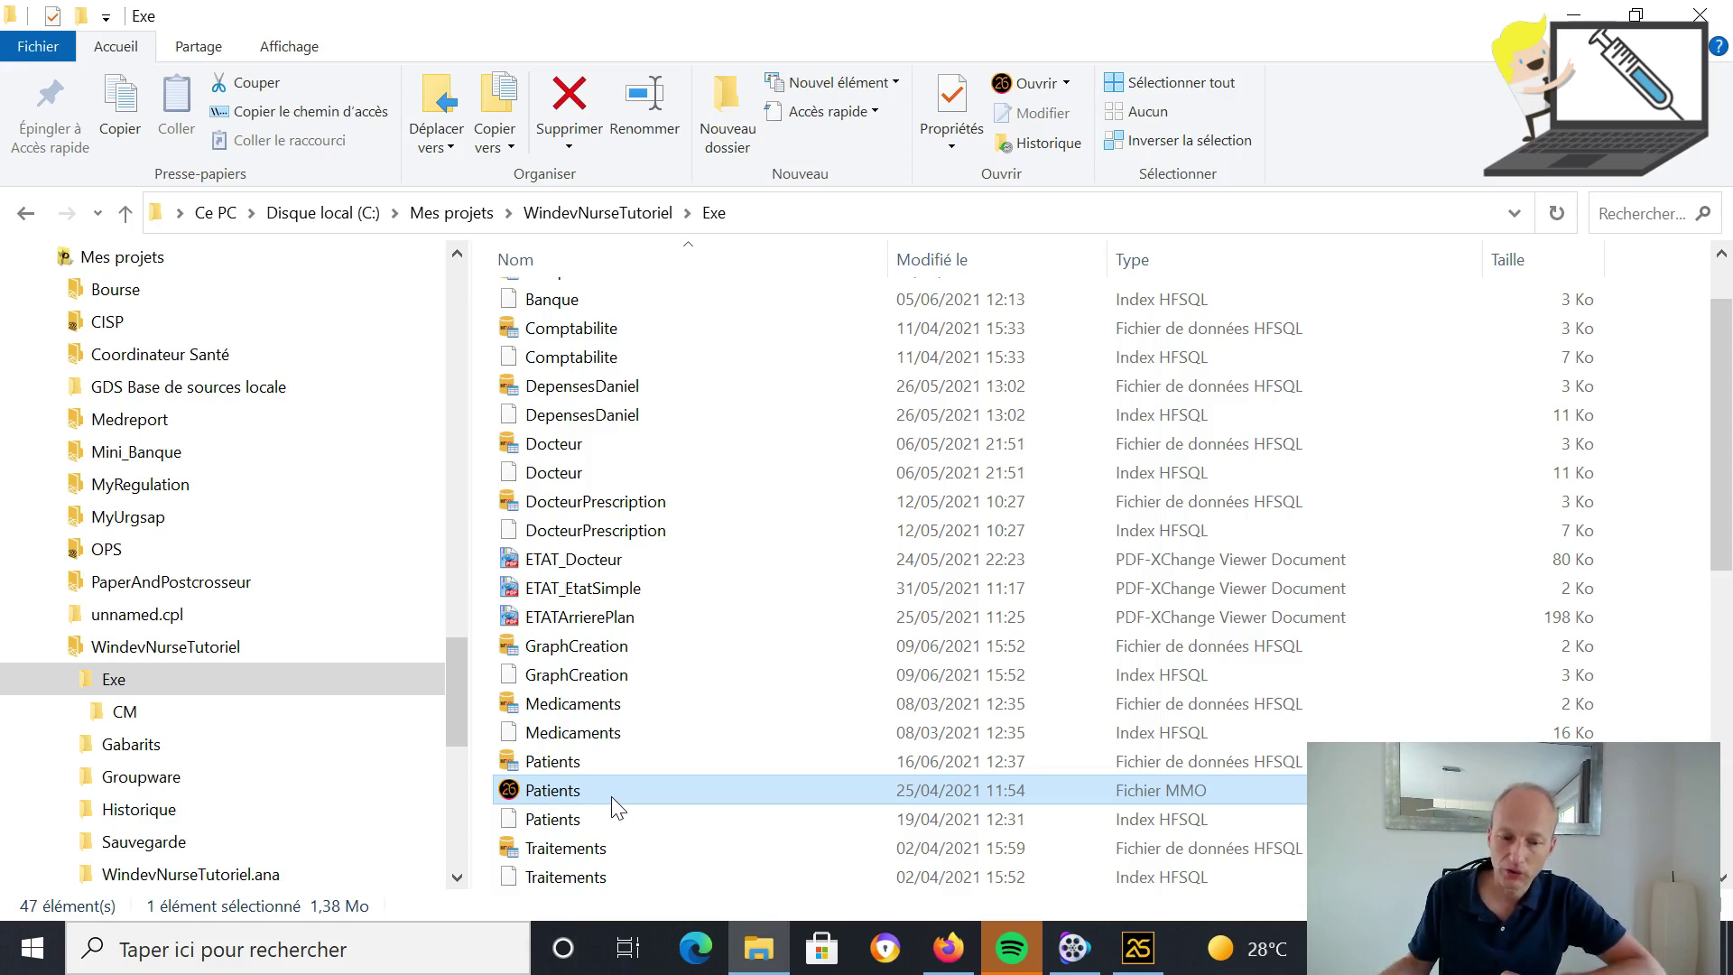
Select the .REP file, consult the PC SOFT documentation page about it in Firefox, and return to the Exe folder
{"action": "scroll", "coordinate": [1719, 552], "scroll_direction": "up", "scroll_amount": 1}
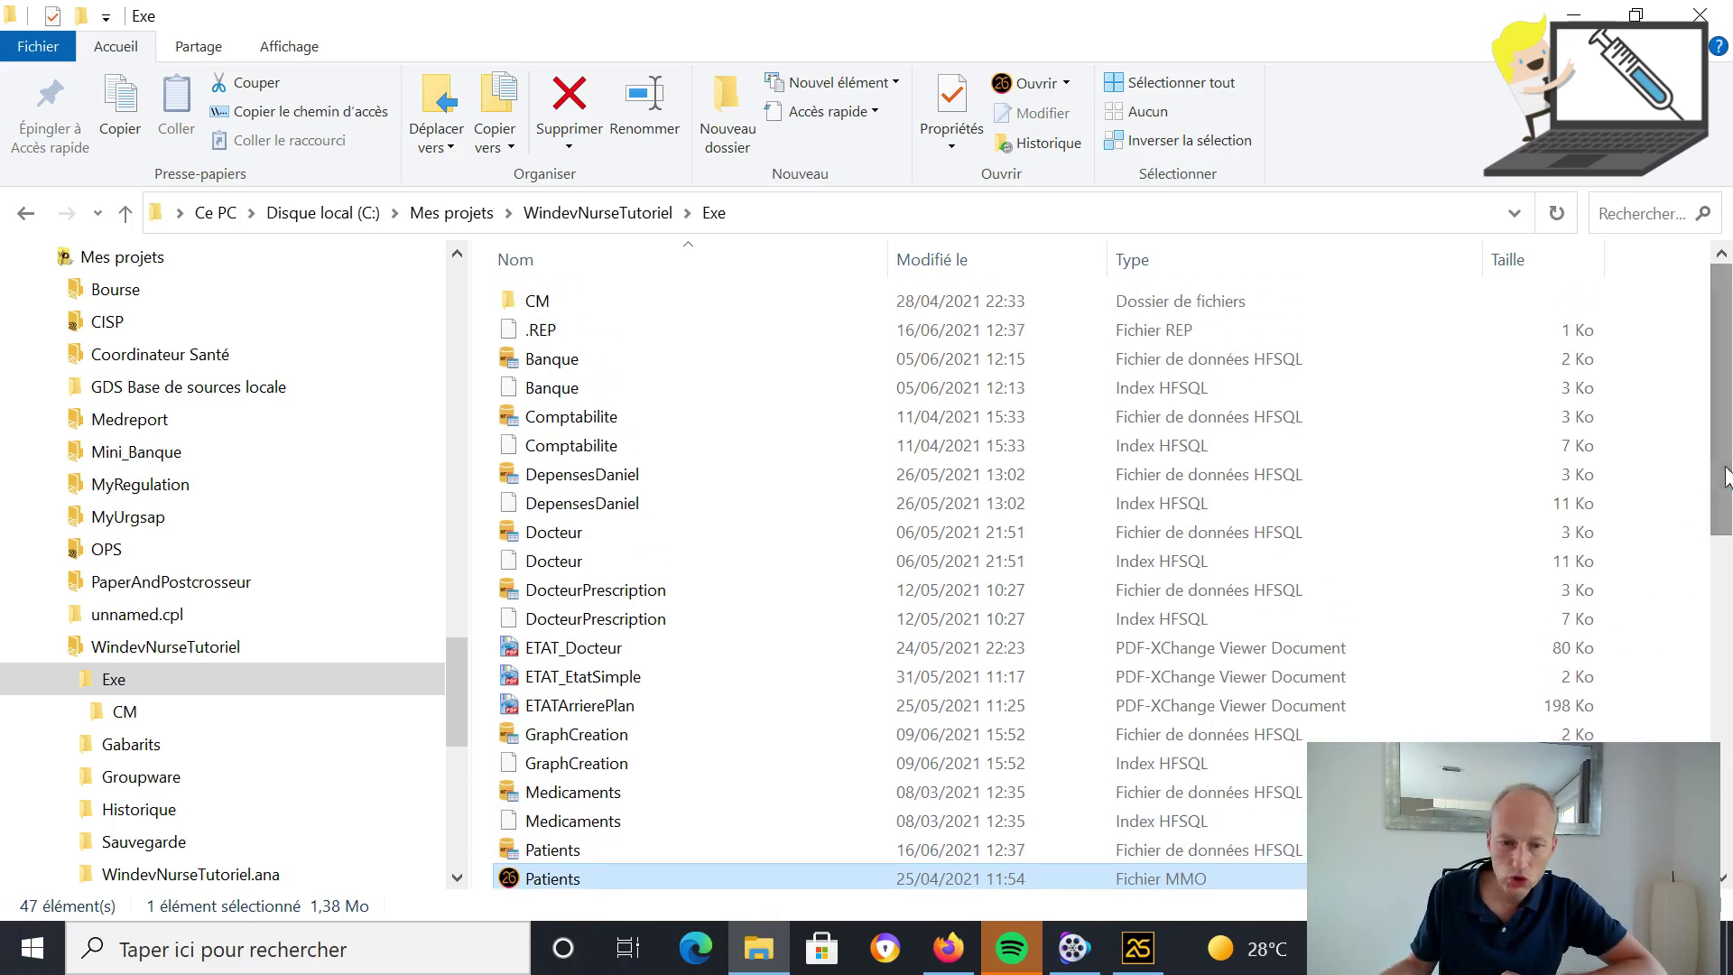
{"action": "left_click", "coordinate": [854, 336]}
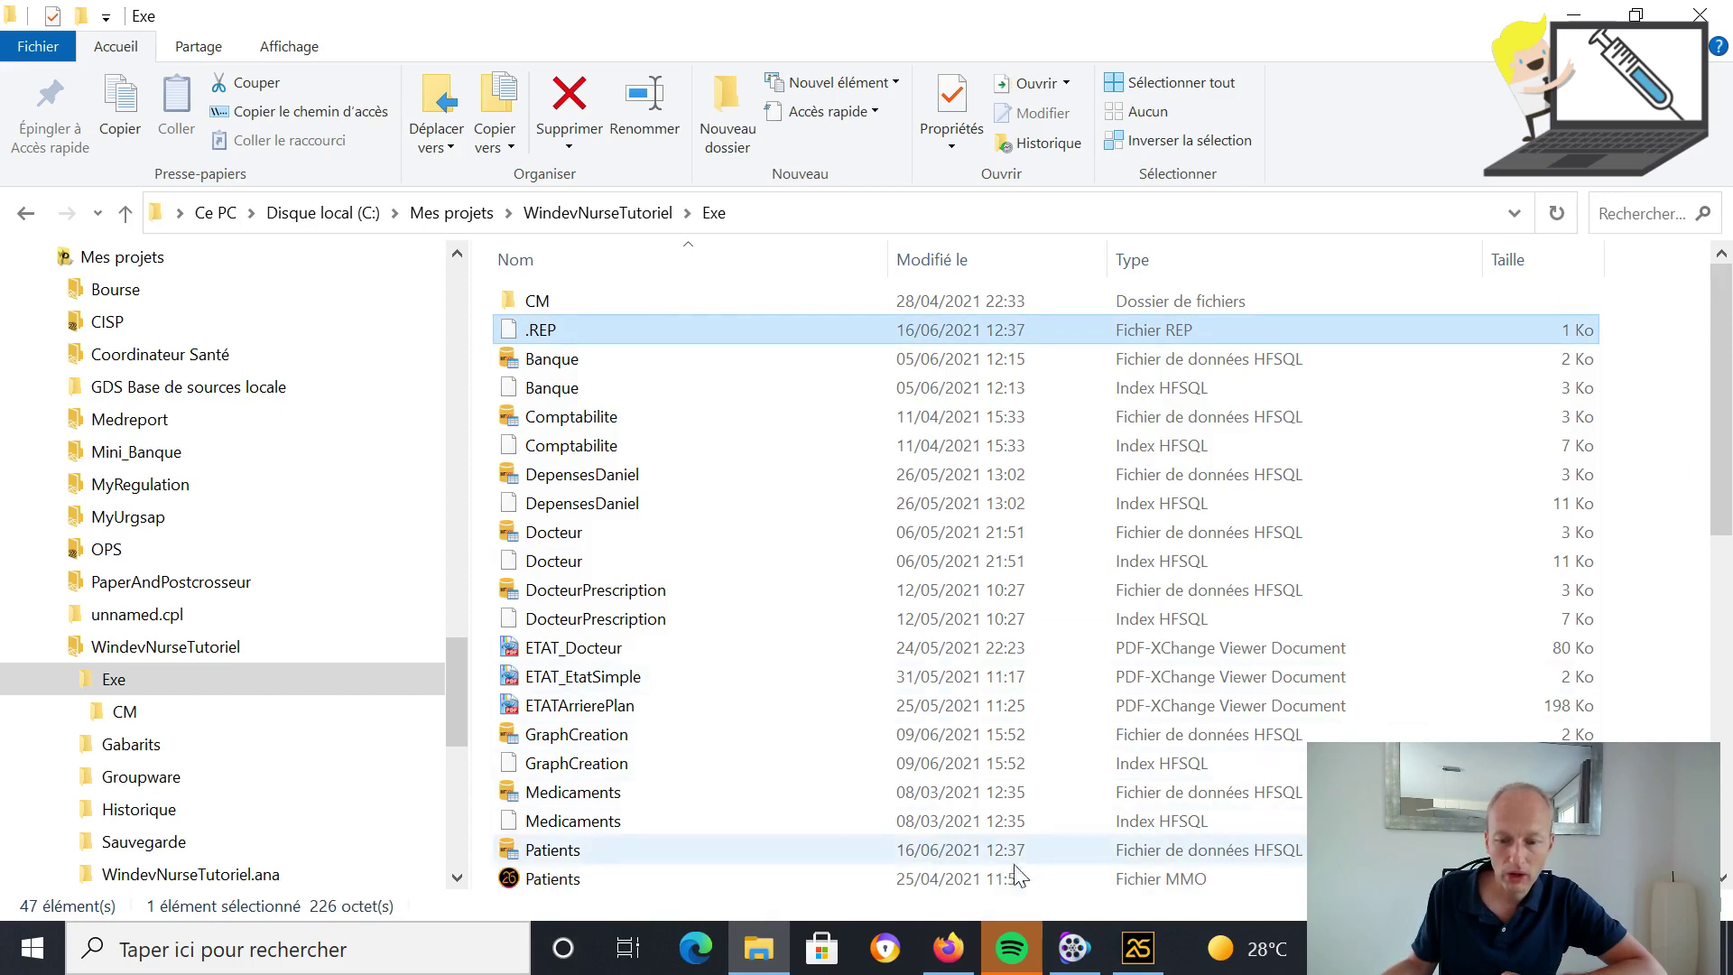
{"action": "left_click", "coordinate": [948, 947]}
{"action": "left_click", "coordinate": [220, 35]}
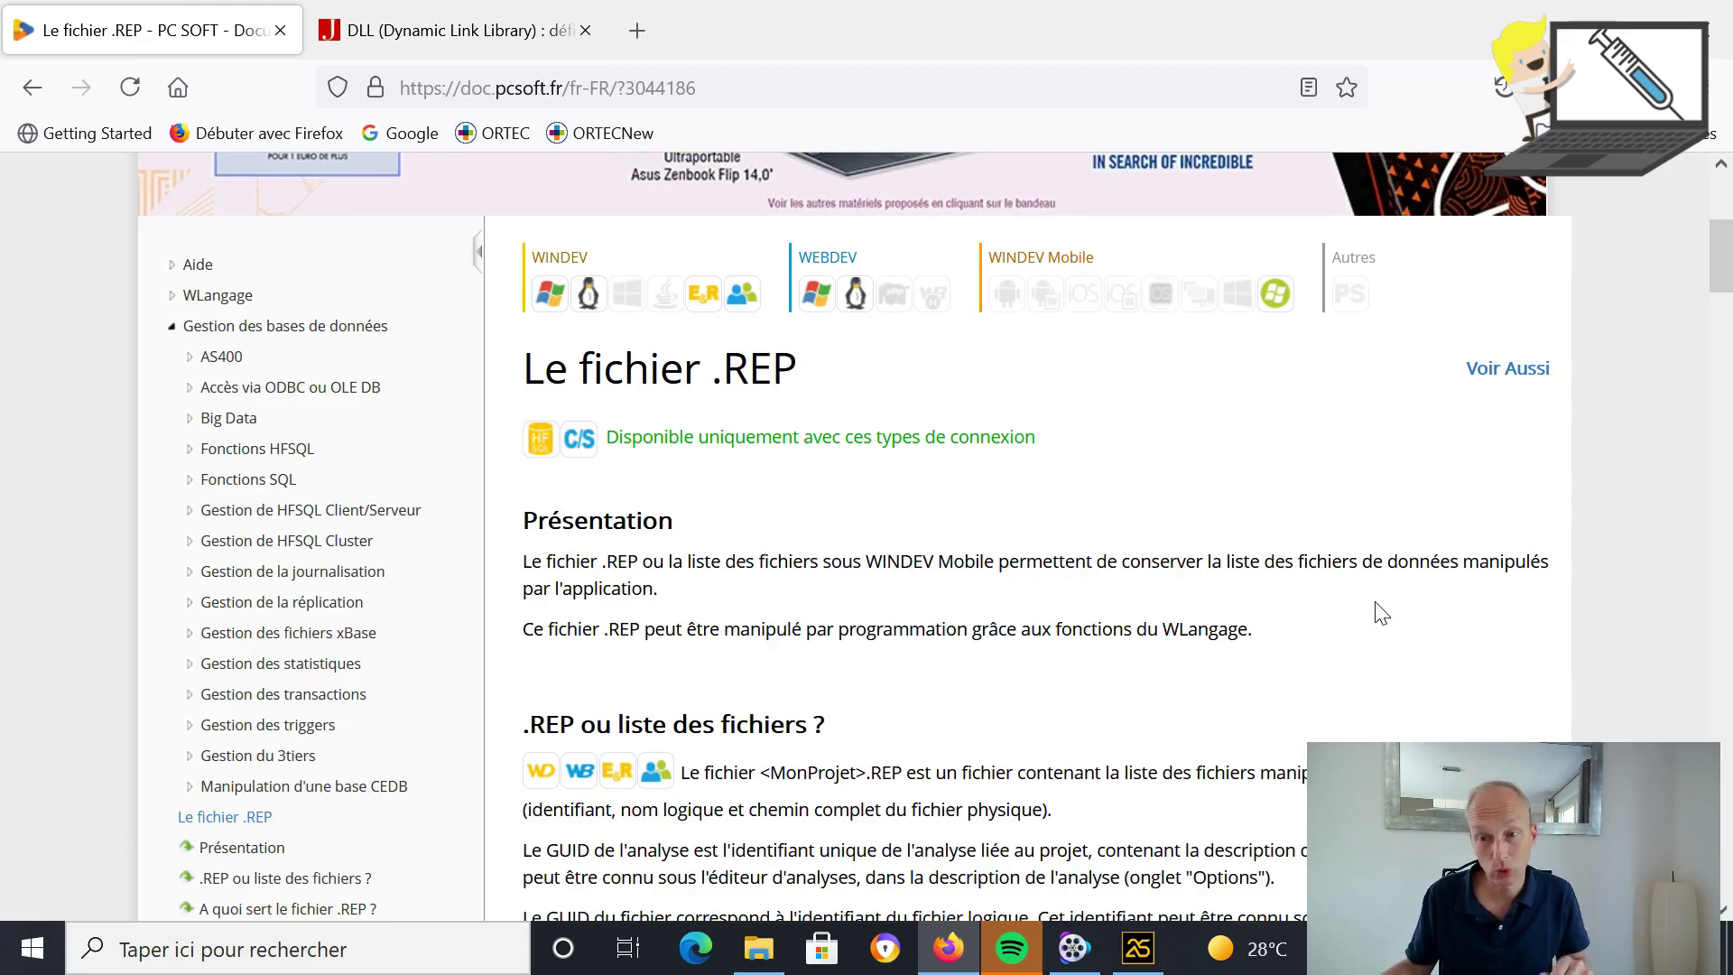
{"action": "key", "text": "alt+Tab"}
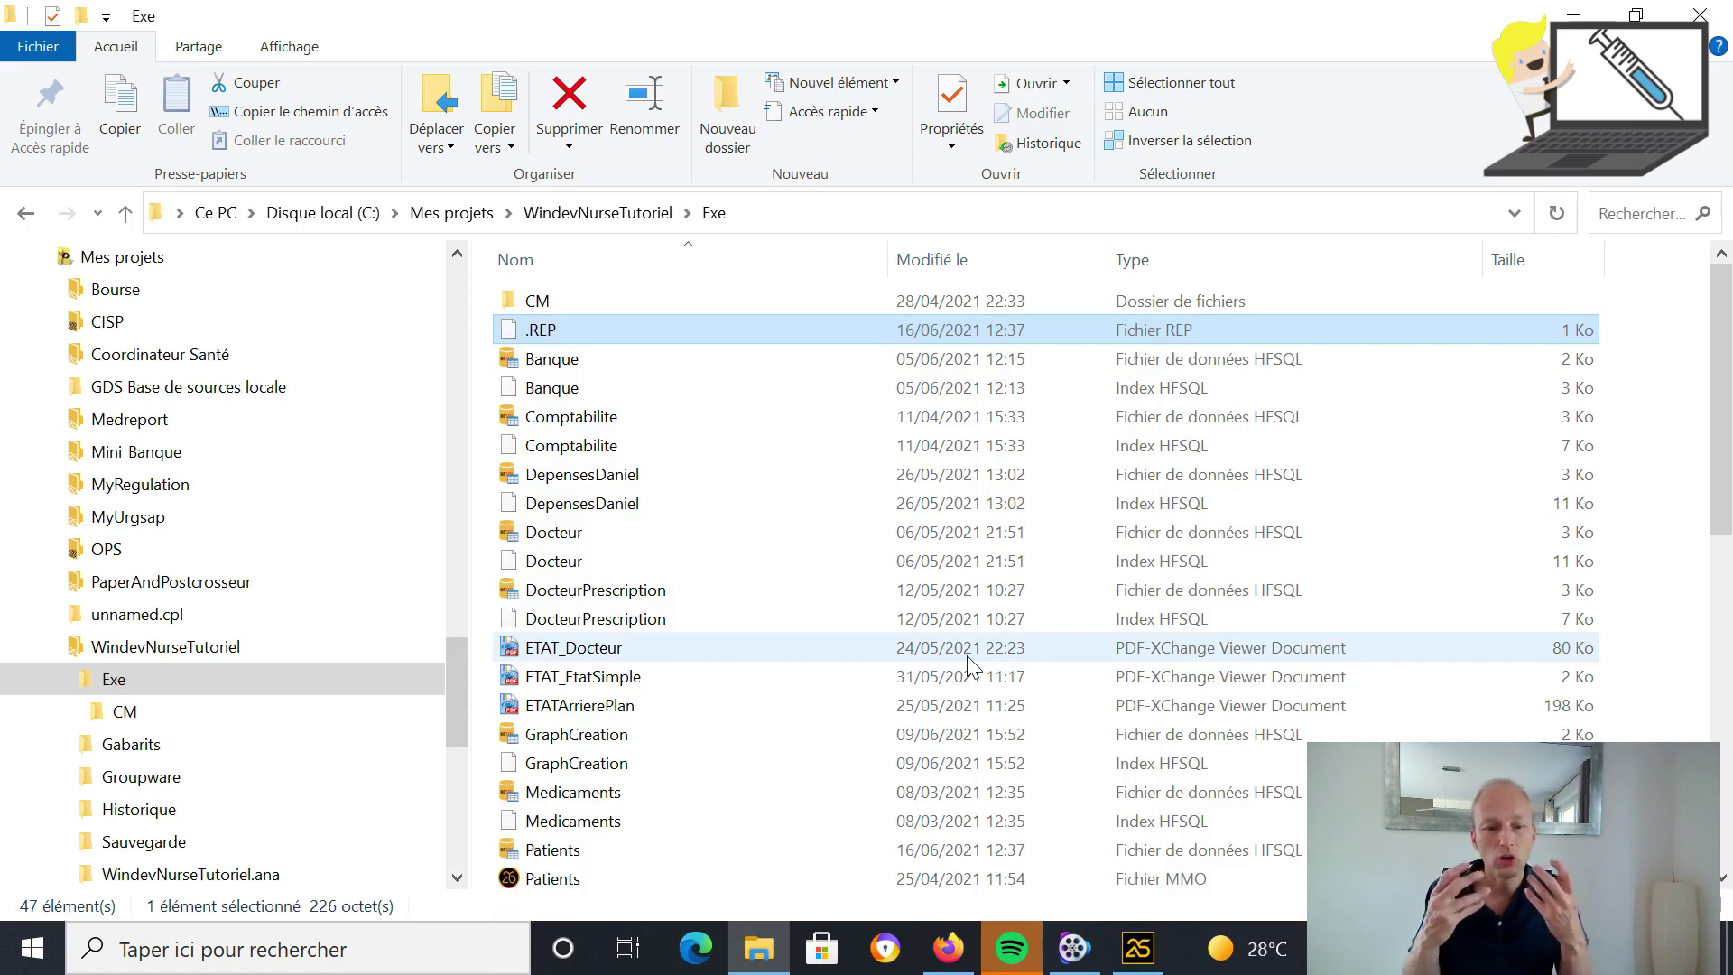
Review the .REP file alongside the Banque data file and the WindevNurseTutoriel application in the Exe folder
{"action": "left_click", "coordinate": [1726, 460]}
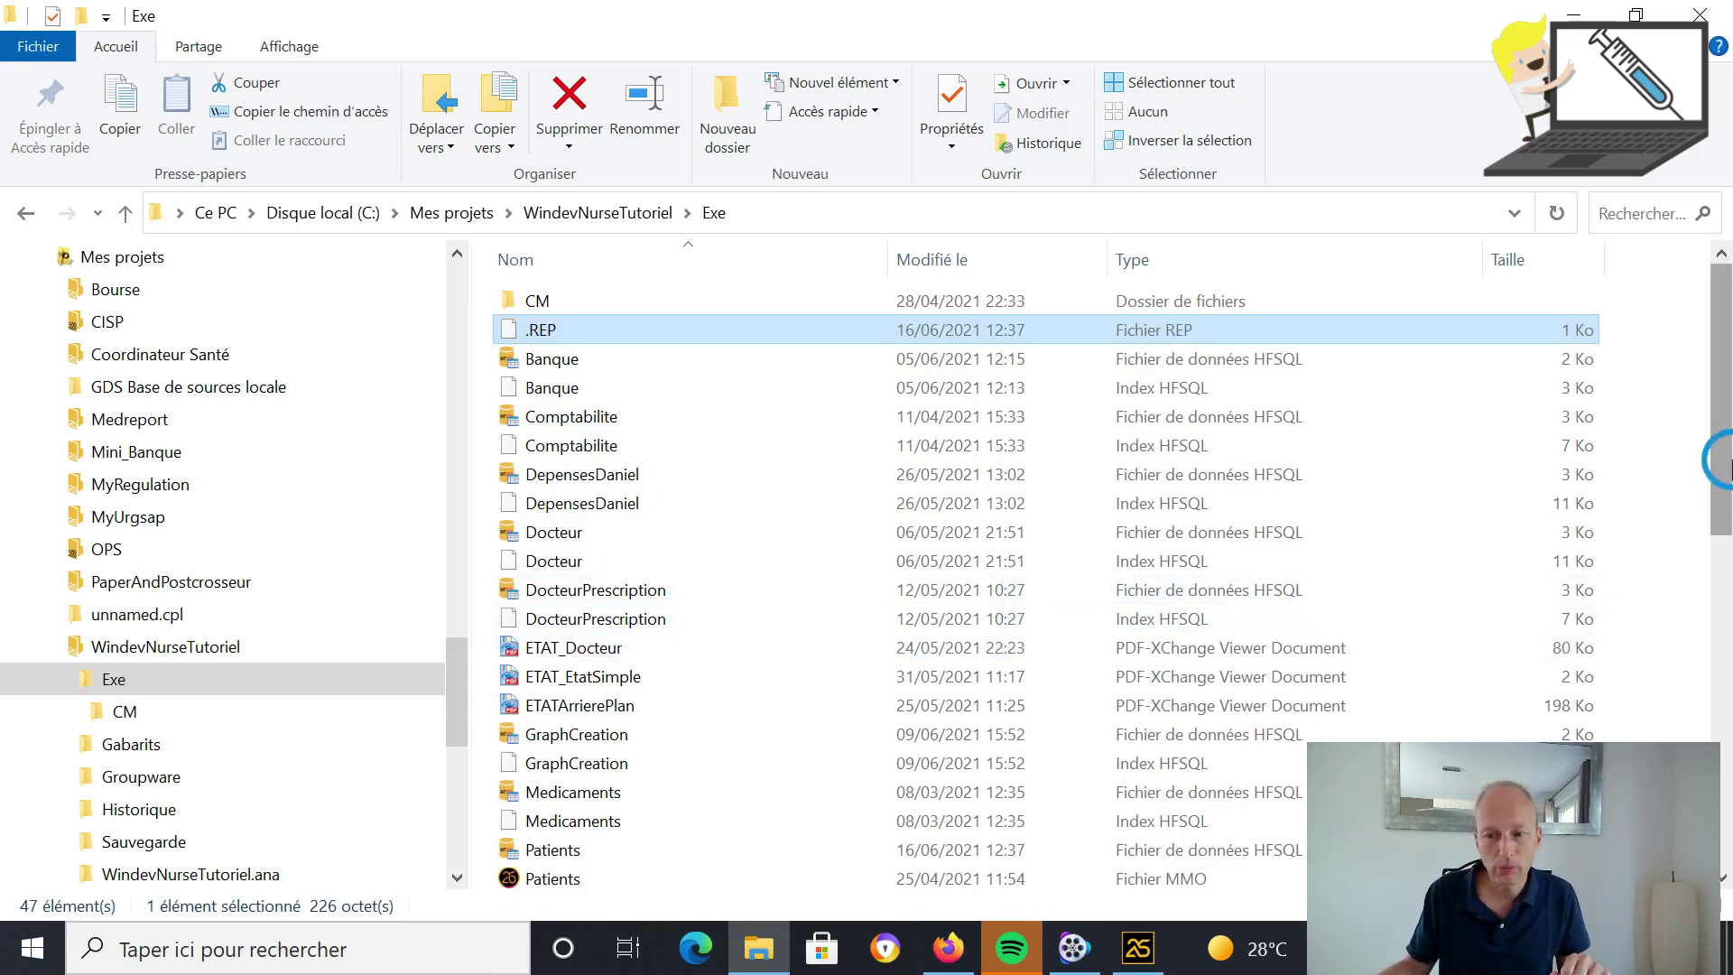
{"action": "left_click", "coordinate": [801, 376]}
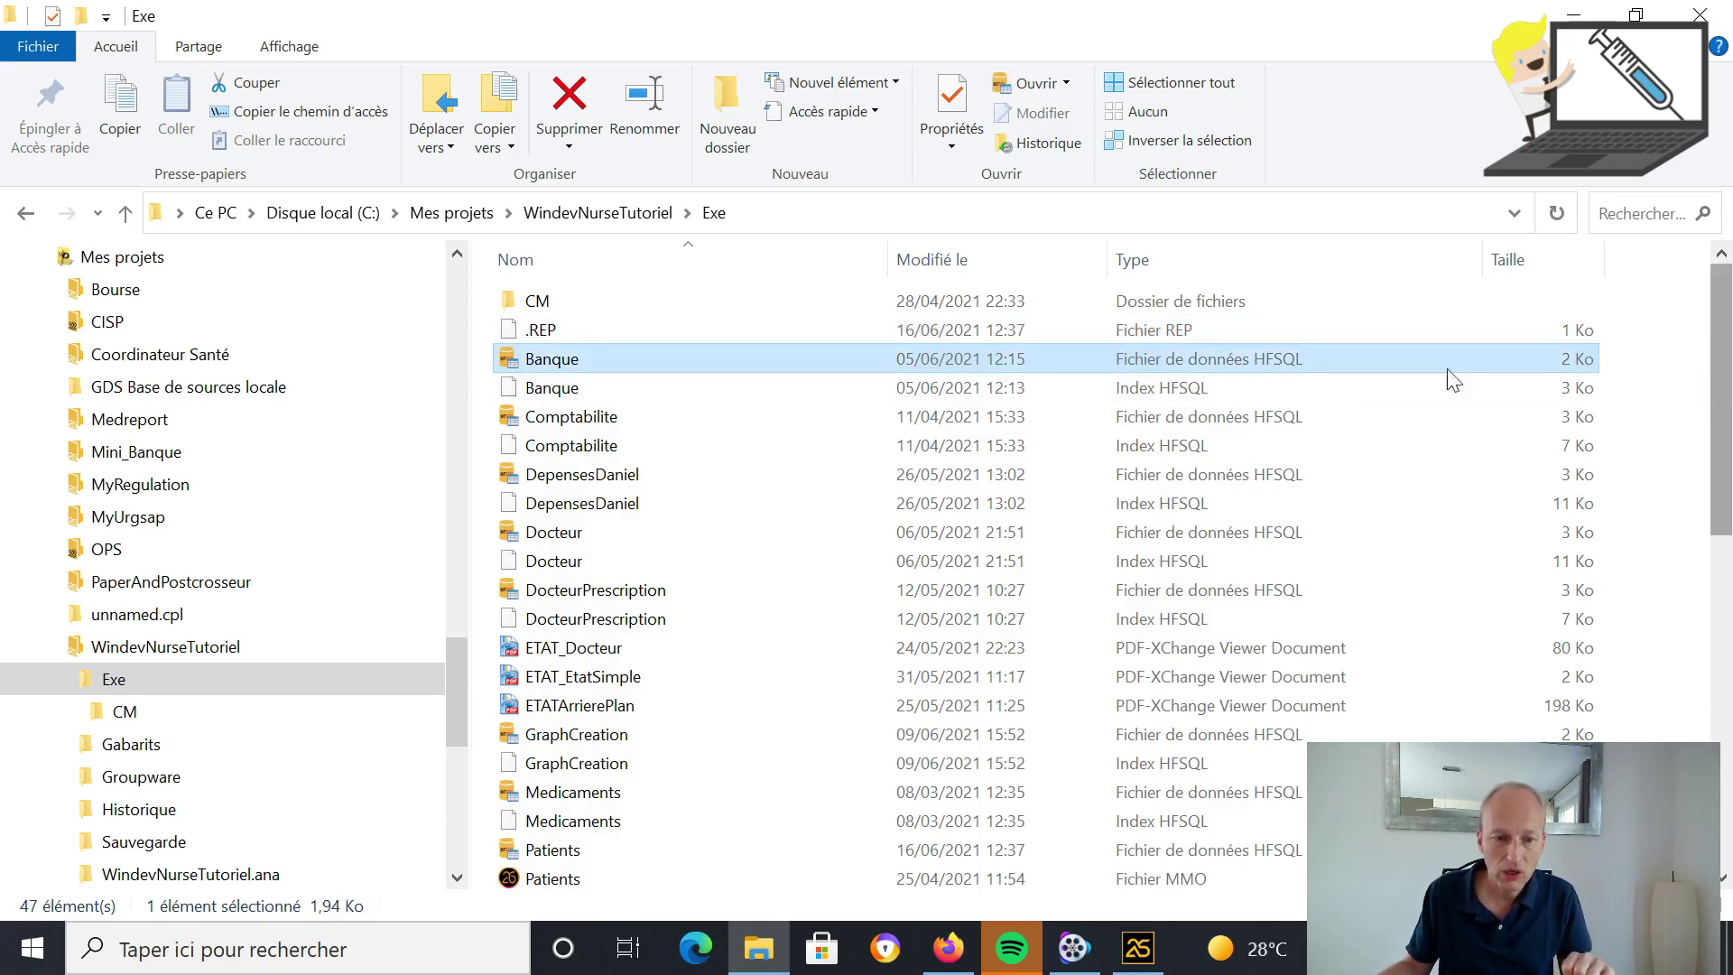
{"action": "left_click", "coordinate": [557, 339]}
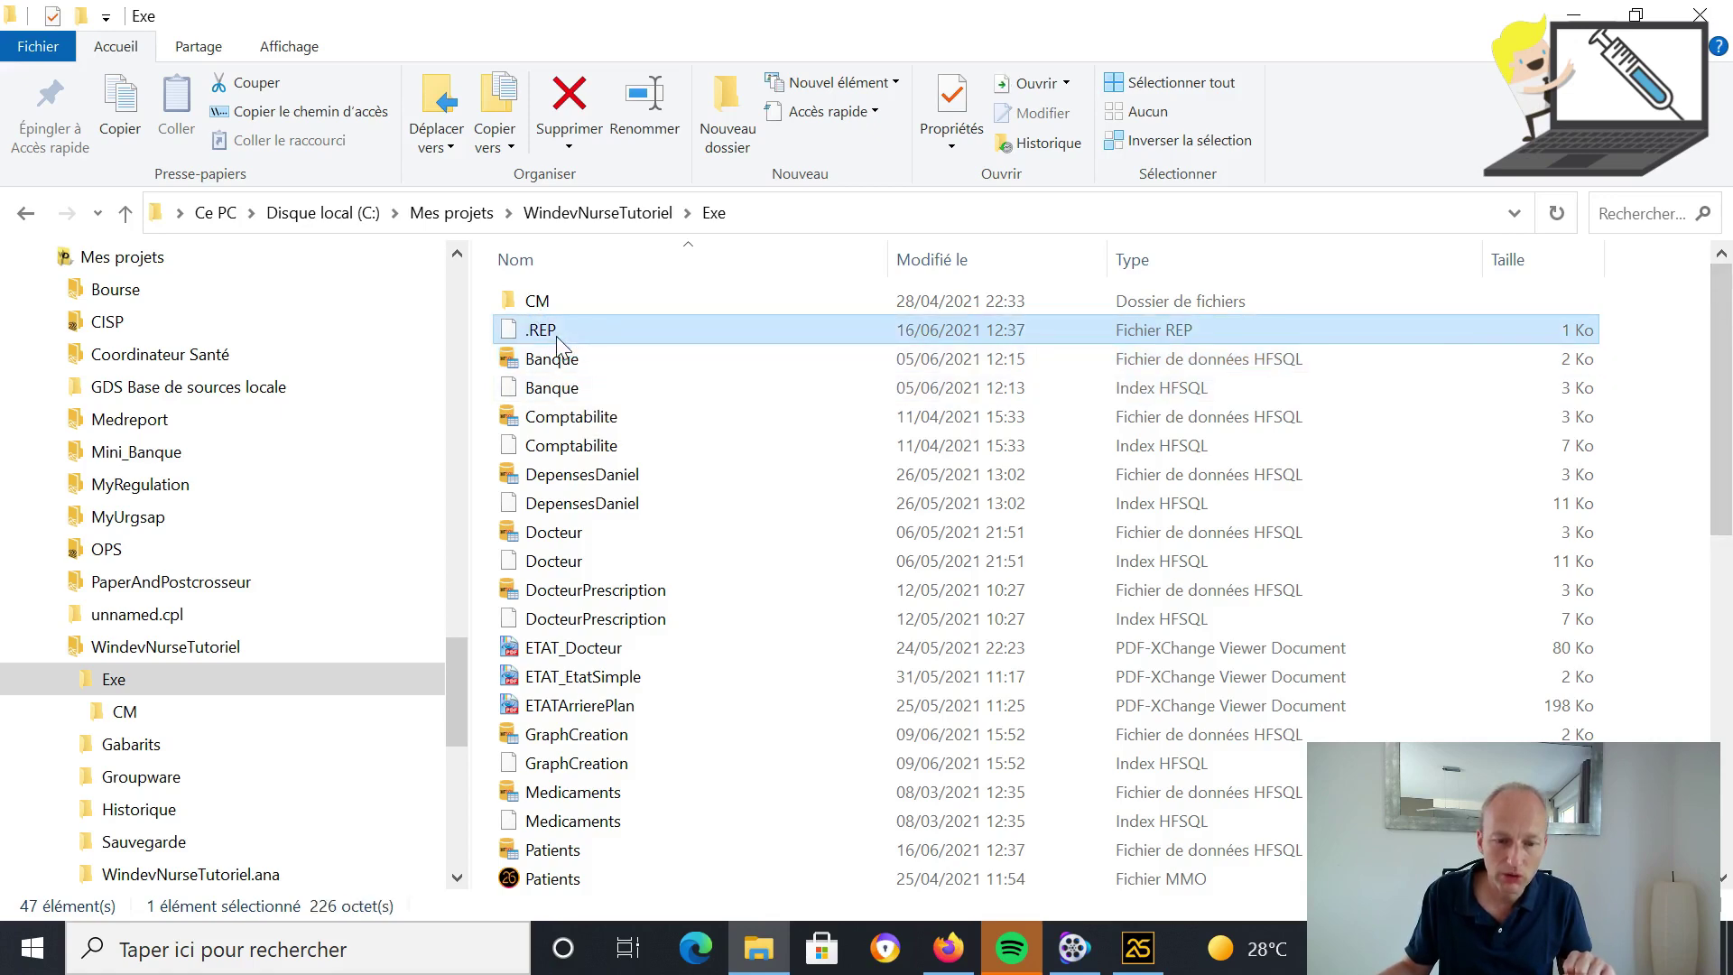
{"action": "left_click_drag", "start_coordinate": [1715, 374], "coordinate": [1711, 709]}
{"action": "left_click", "coordinate": [980, 880]}
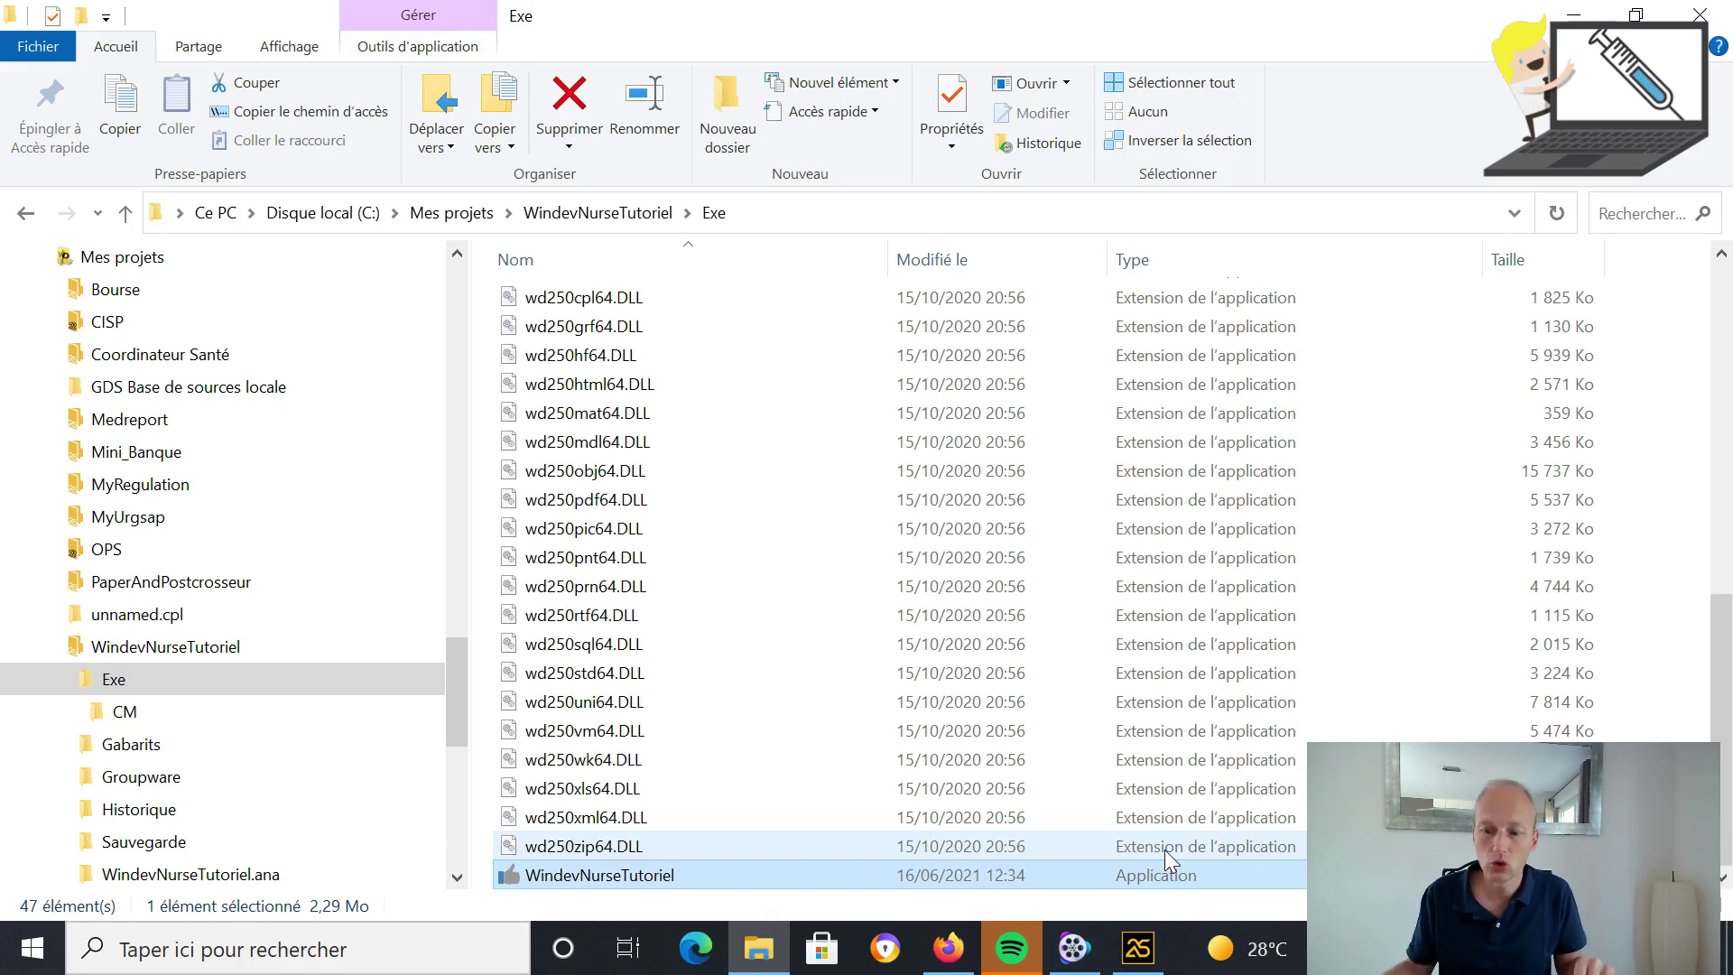
{"action": "left_click_drag", "start_coordinate": [1719, 729], "coordinate": [1714, 408]}
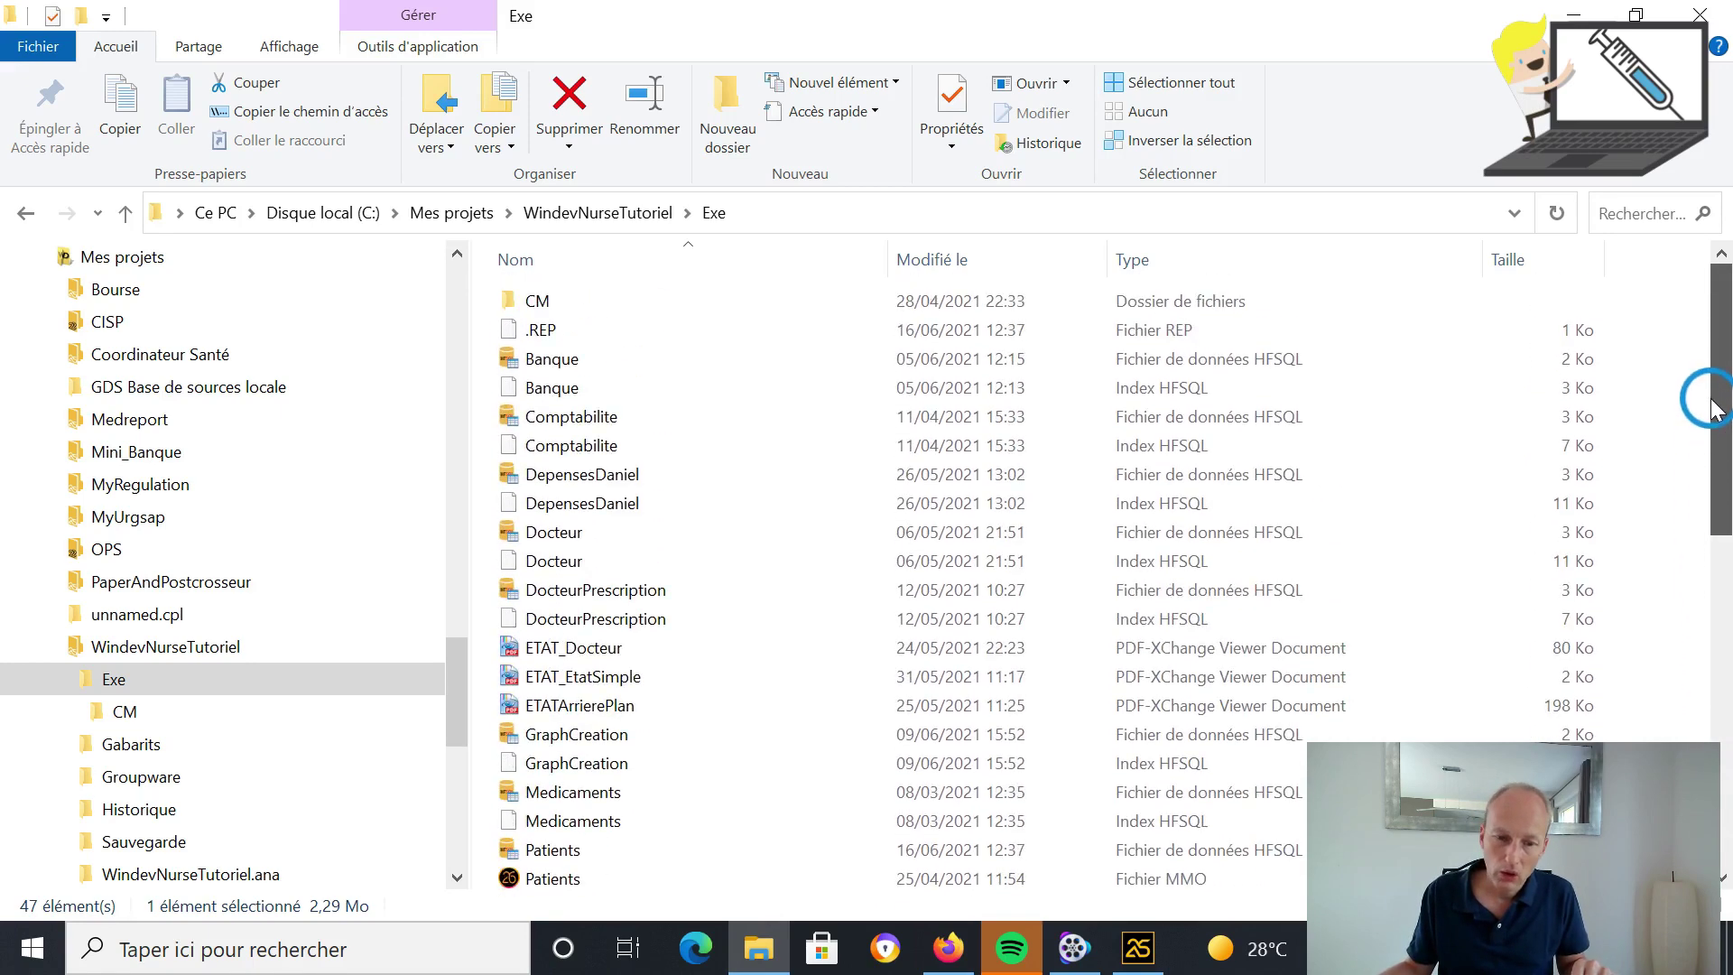
{"action": "left_click", "coordinate": [582, 327]}
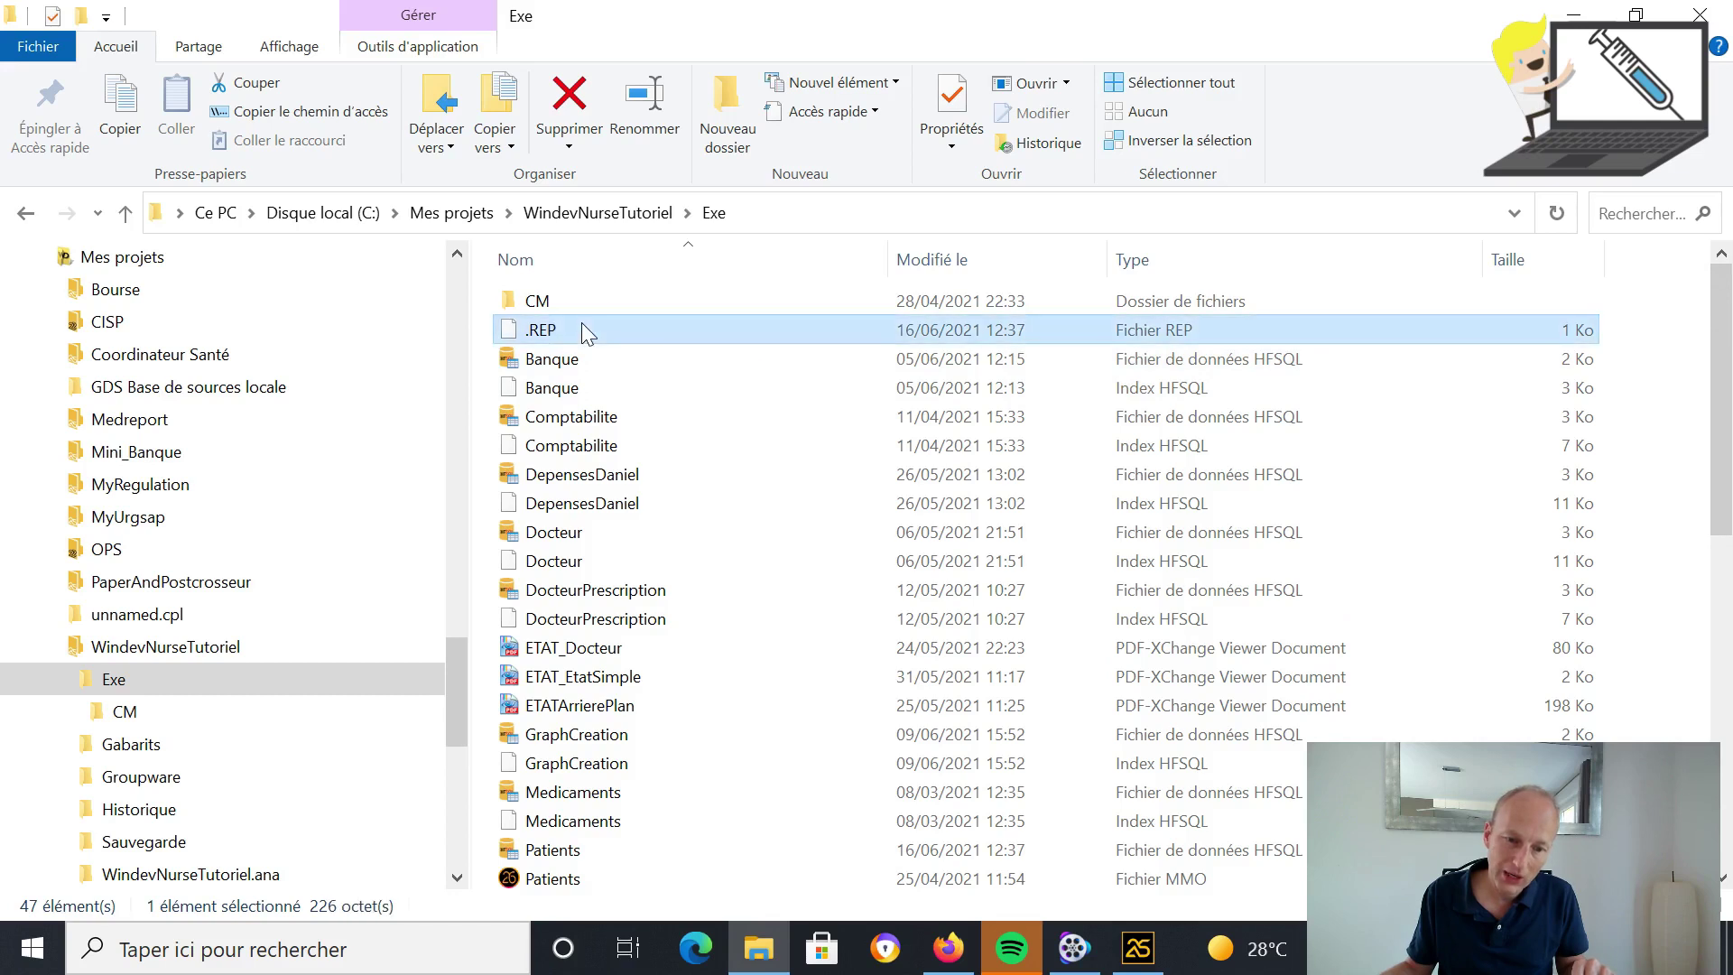